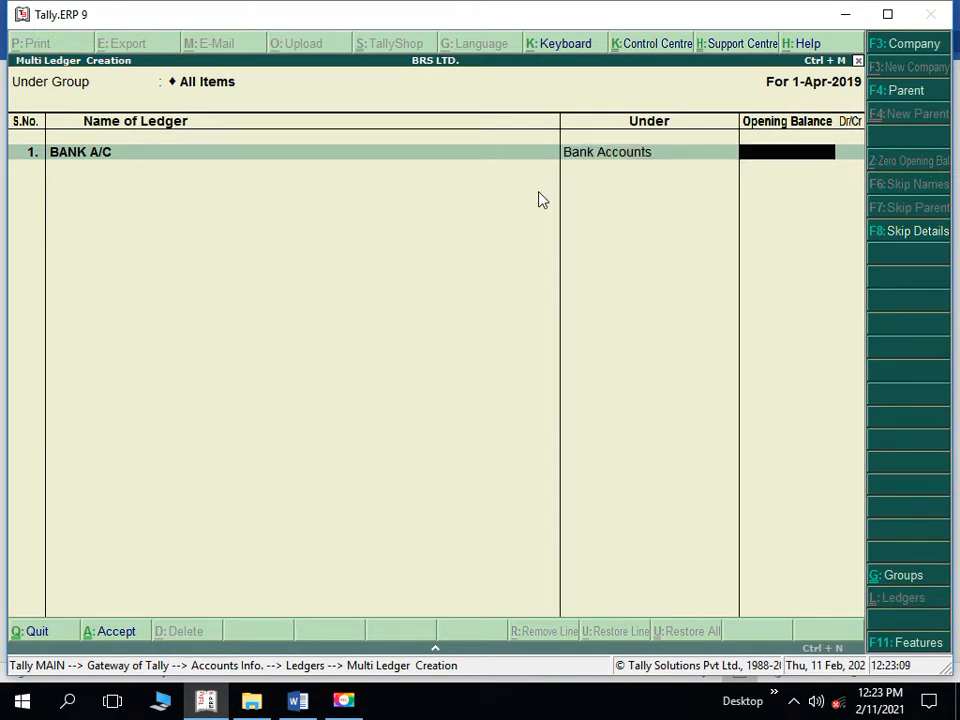
# Set the opening balance of the BANK A/C ledger to 13,890 Dr
pyautogui.write('13890')
pyautogui.press('Return')
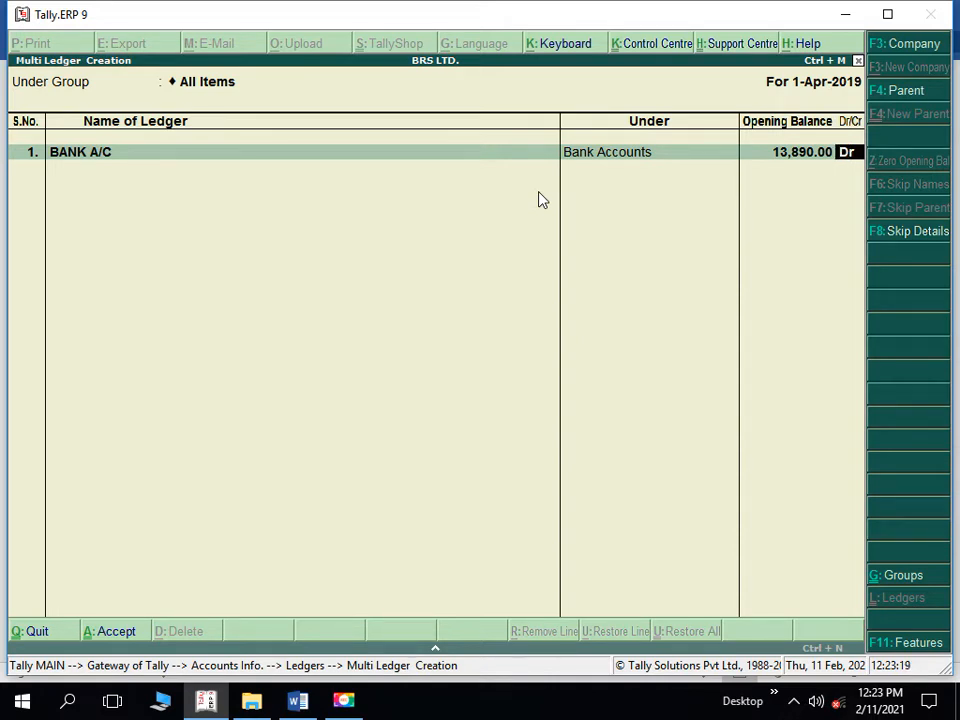
pyautogui.press('Return')
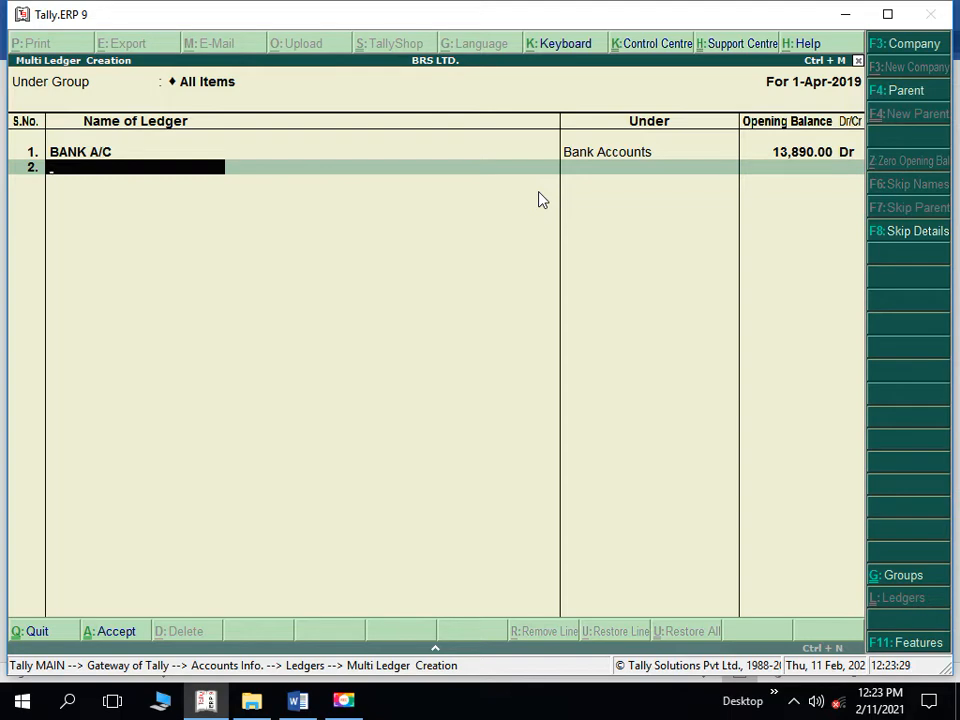
# Check the cash book in Word, and add a BANK INTEREST A/C ledger under Indirect Incomes in Tally without an opening balance
pyautogui.hotkey('alt', 'Tab')
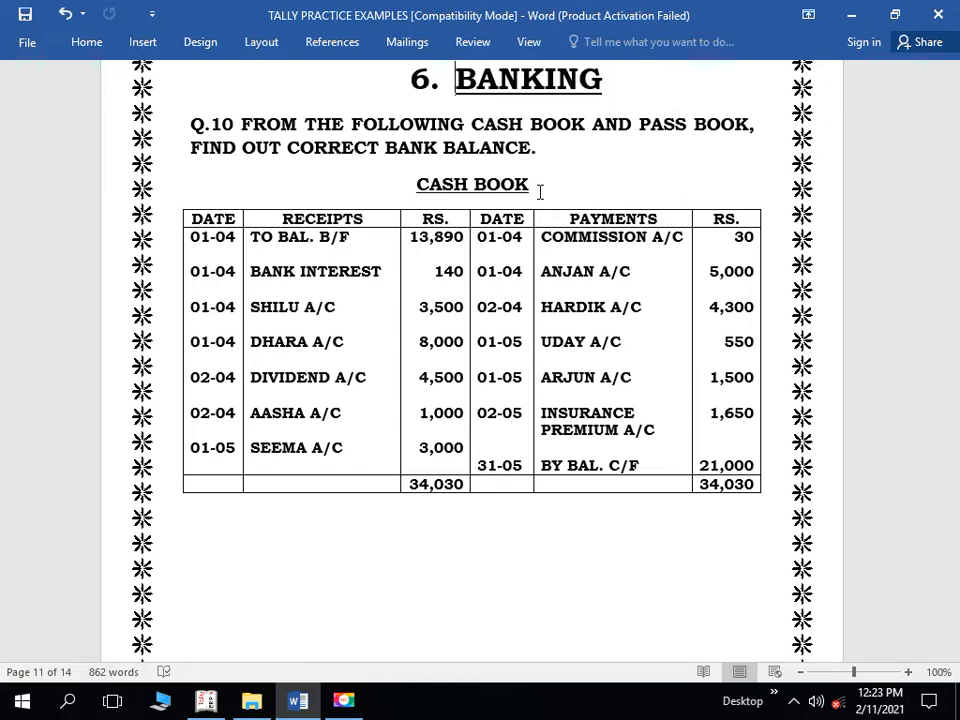
pyautogui.hotkey('alt', 'Tab')
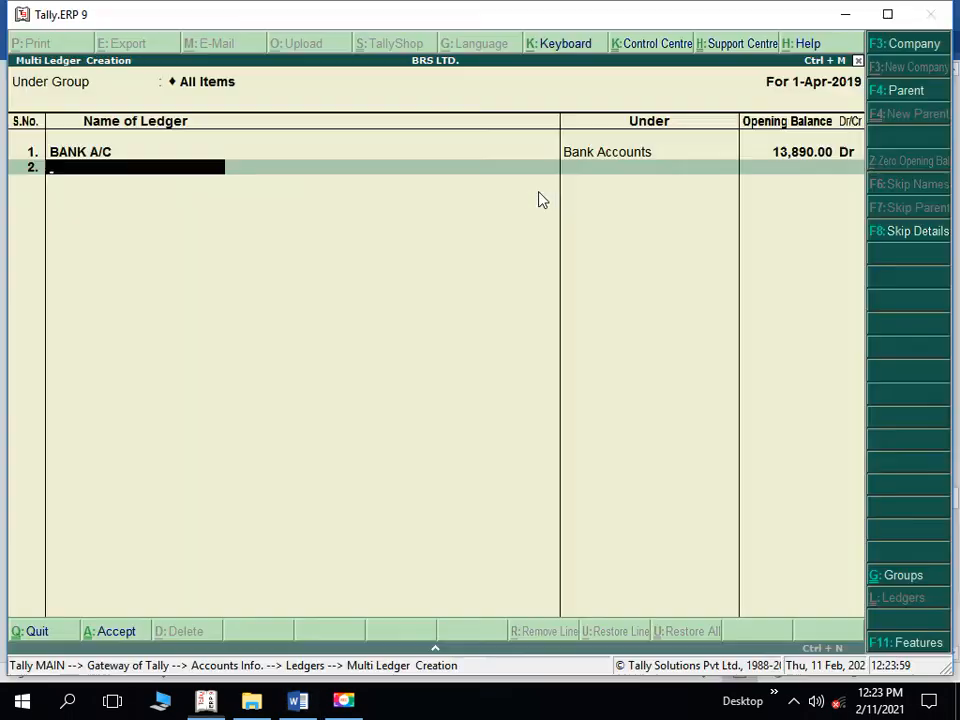
pyautogui.write('BA')
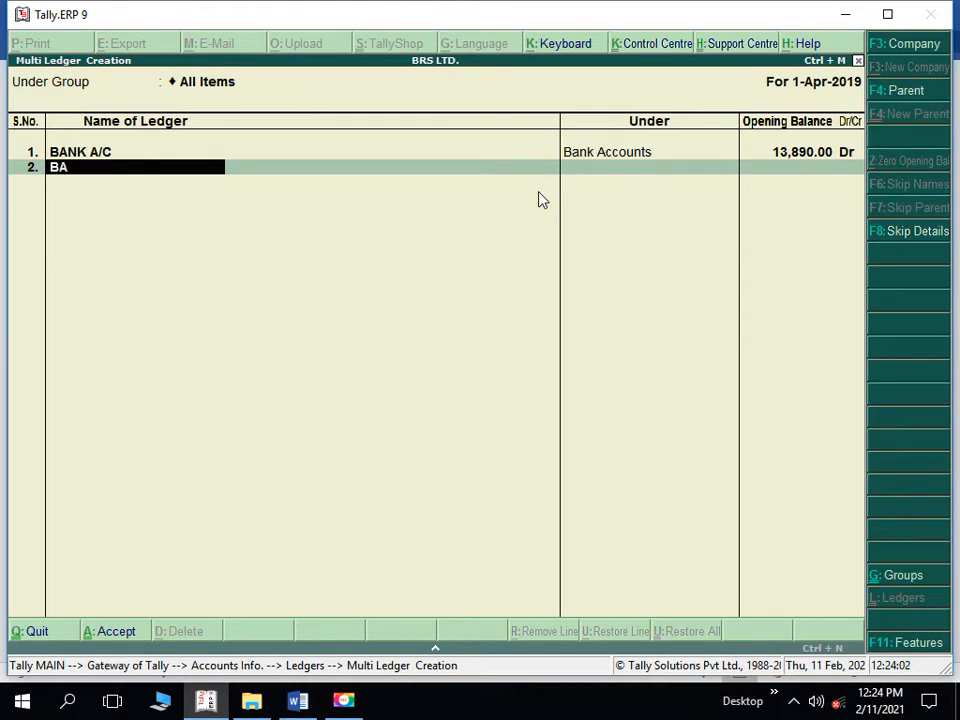
pyautogui.write('NK INTERE')
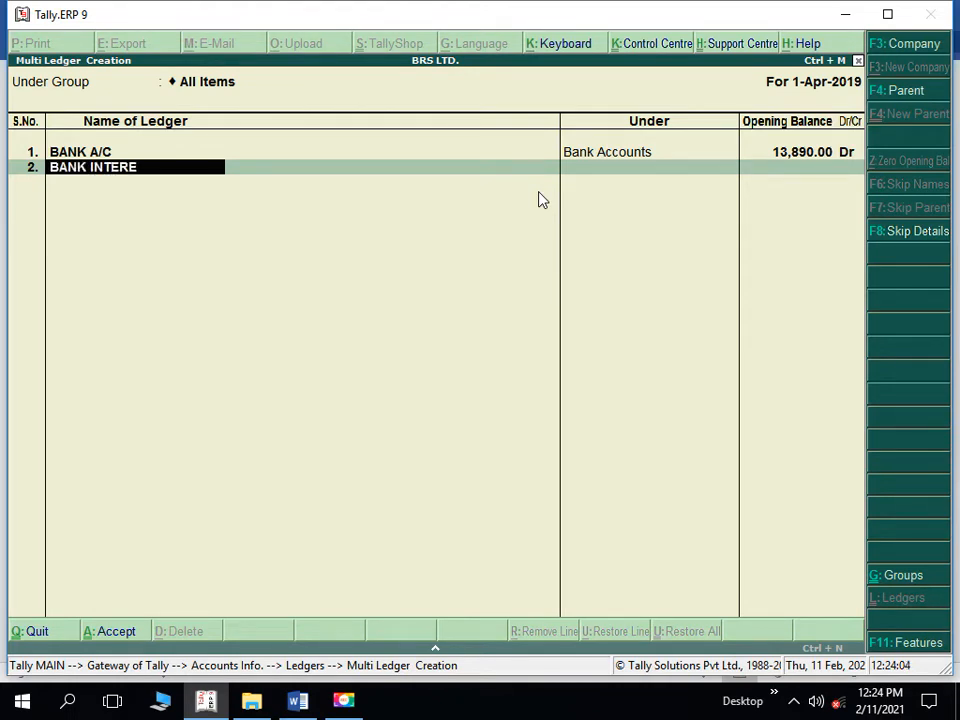
pyautogui.write('ST A/C')
pyautogui.press('Return')
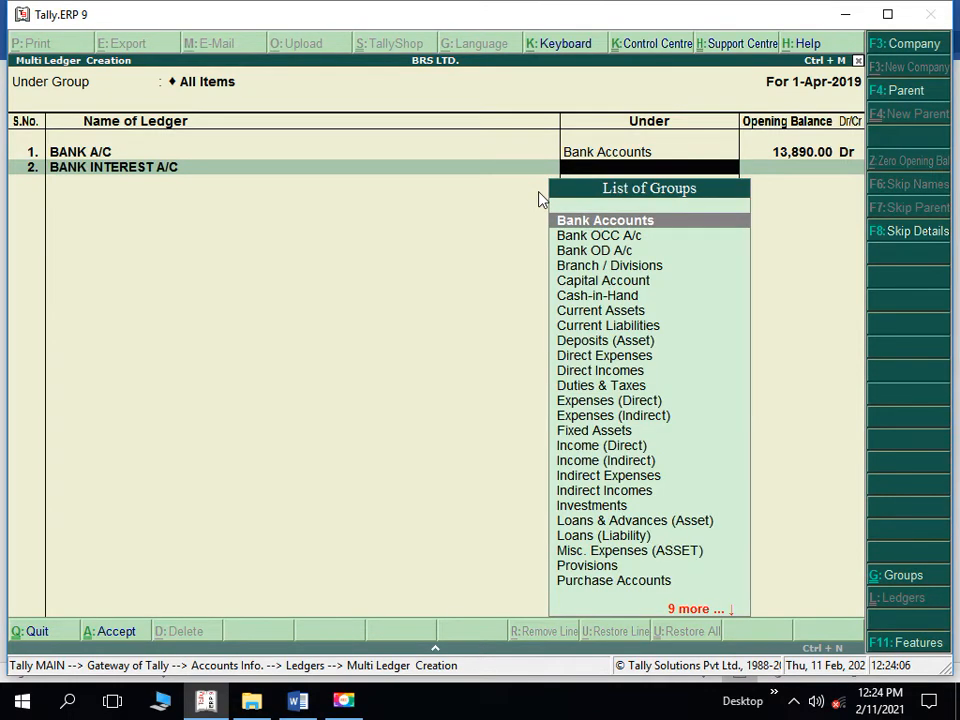
pyautogui.write('IND')
pyautogui.press('Down')
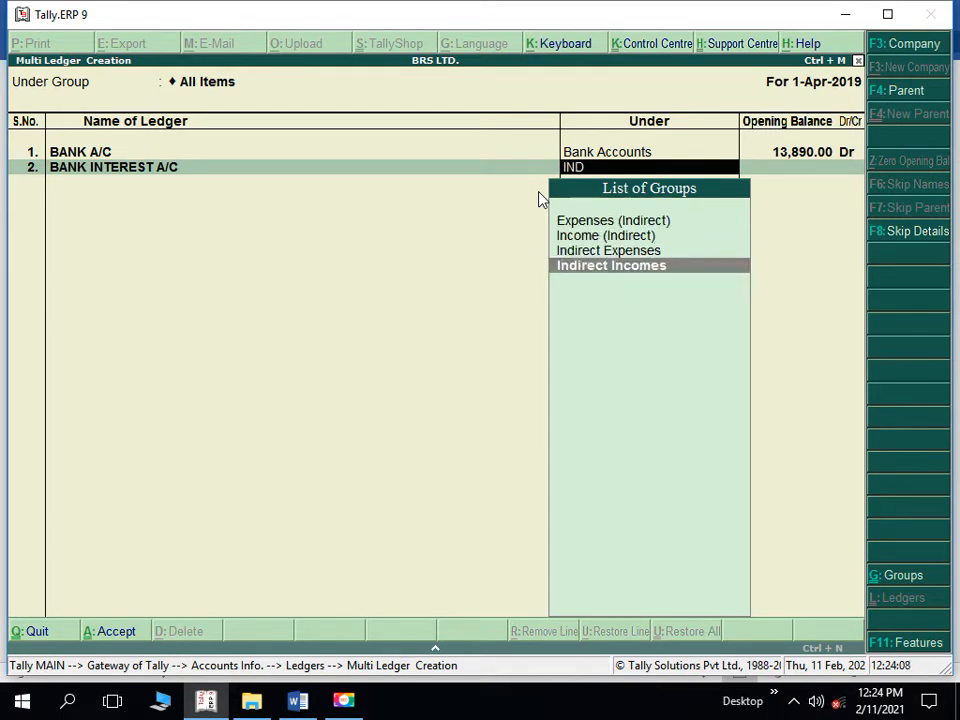
pyautogui.press('Return')
pyautogui.press('Return')
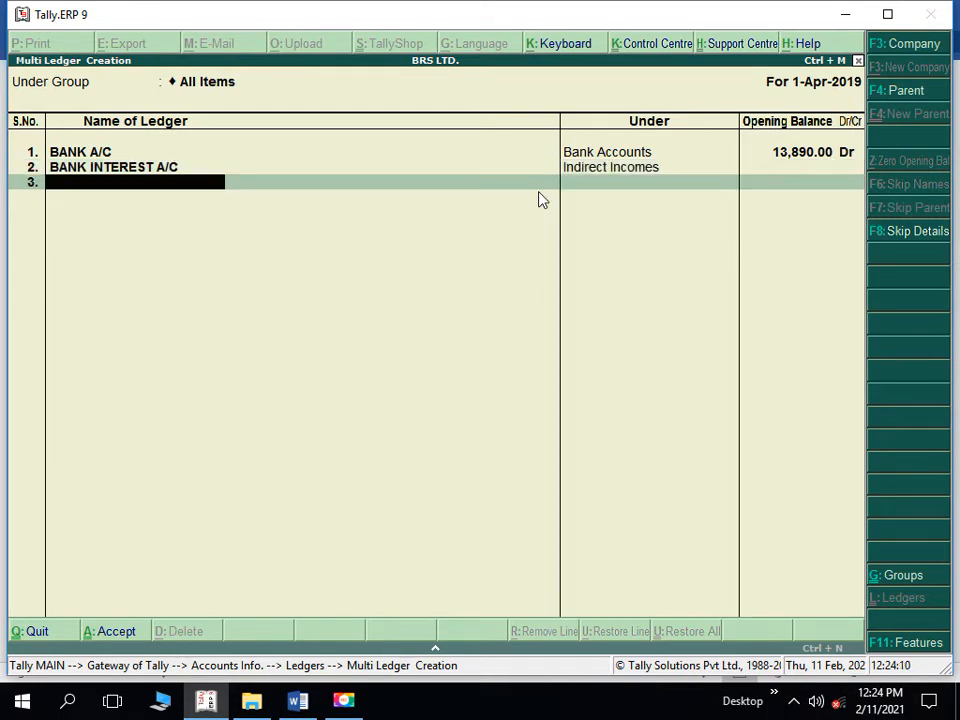
# Consult the cash book in Word, and add a ledger for the party of the 3,500 receipt under Sundry Debtors in Tally
pyautogui.hotkey('alt', 'Tab')
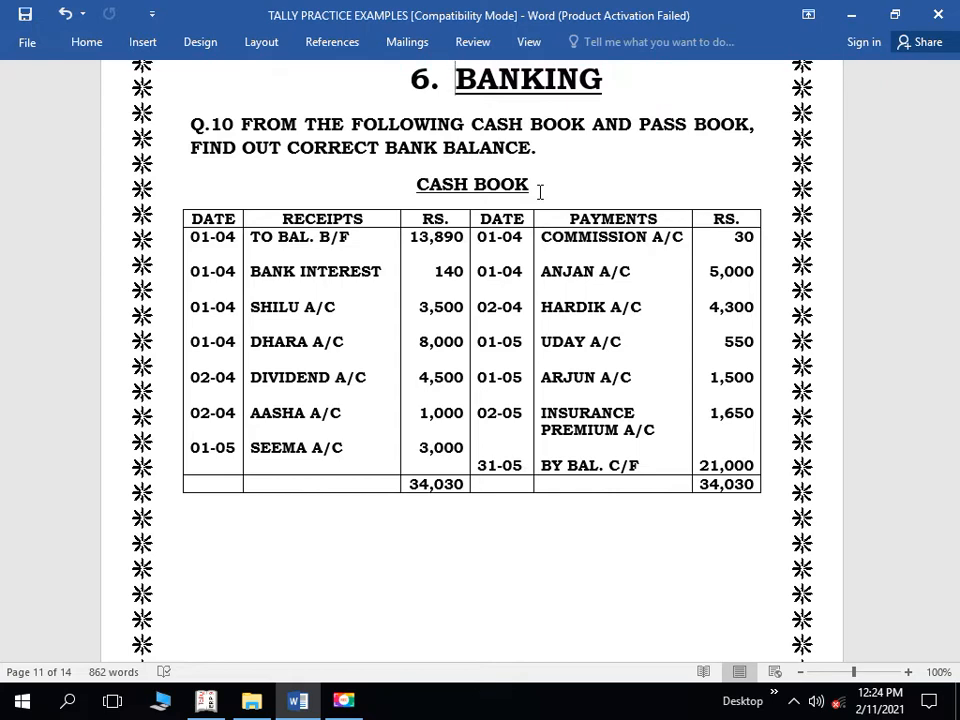
pyautogui.hotkey('alt', 'Tab')
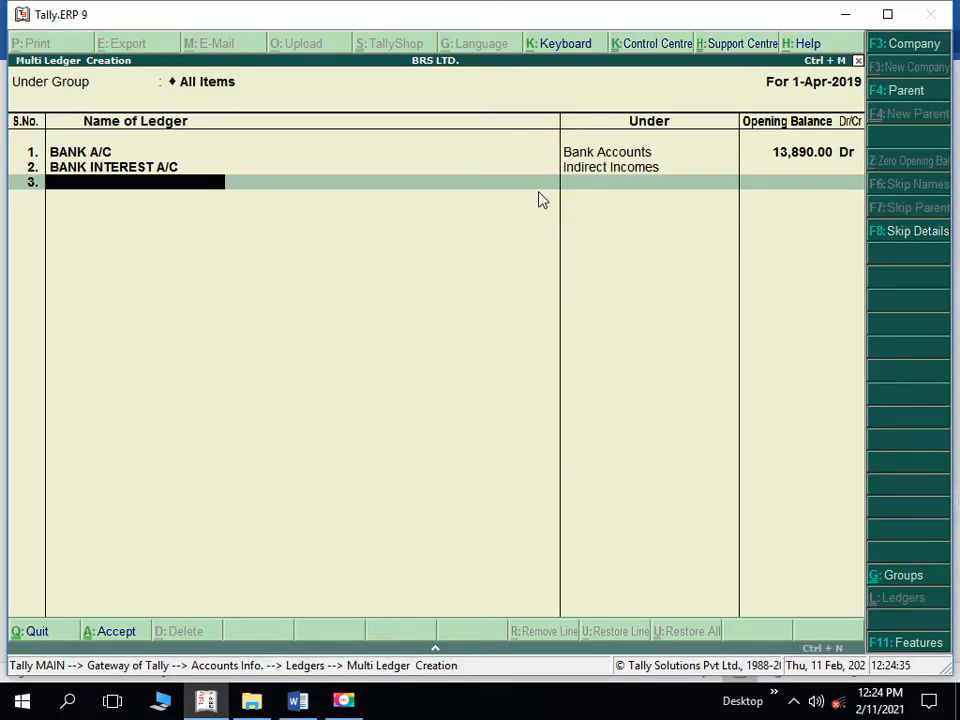
pyautogui.write('SHILU A/C')
pyautogui.press('Return')
pyautogui.write('SU')
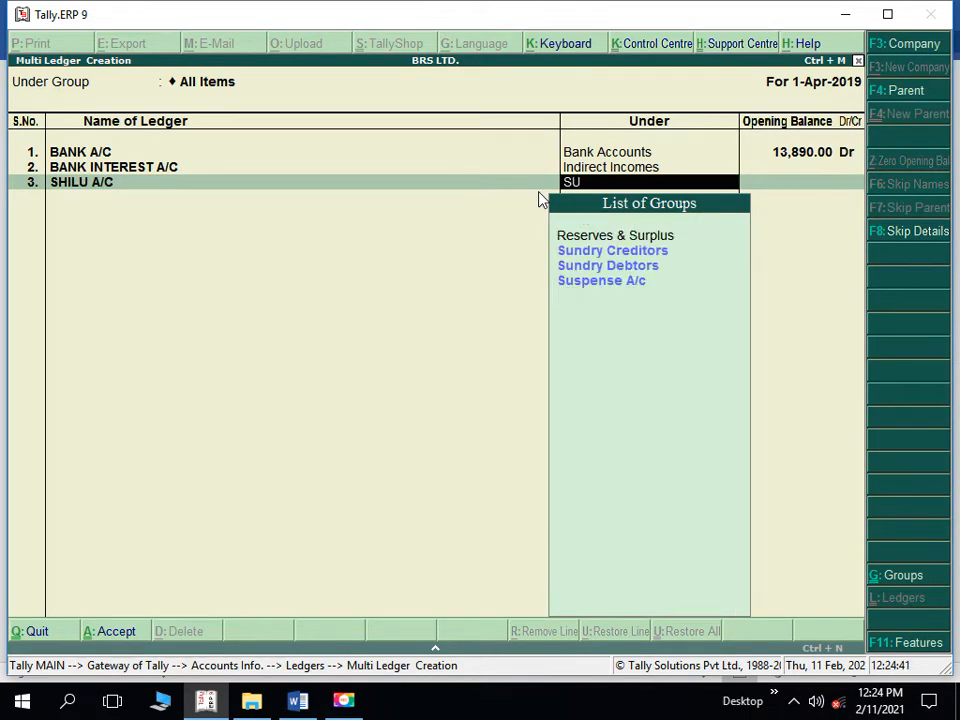
pyautogui.press('Down')
pyautogui.press('Down')
pyautogui.press('Return')
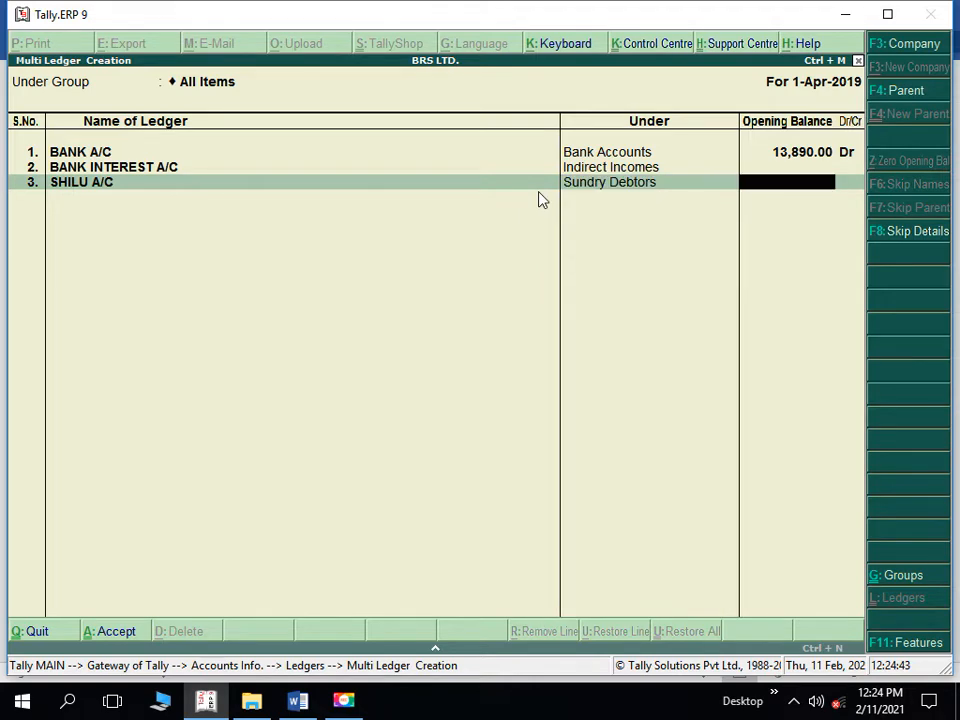
pyautogui.press('Return')
# Add a ledger named after the party of the 8,000 cash book receipt under Sundry Debtors, without an opening balance
pyautogui.write('DHARA A/C')
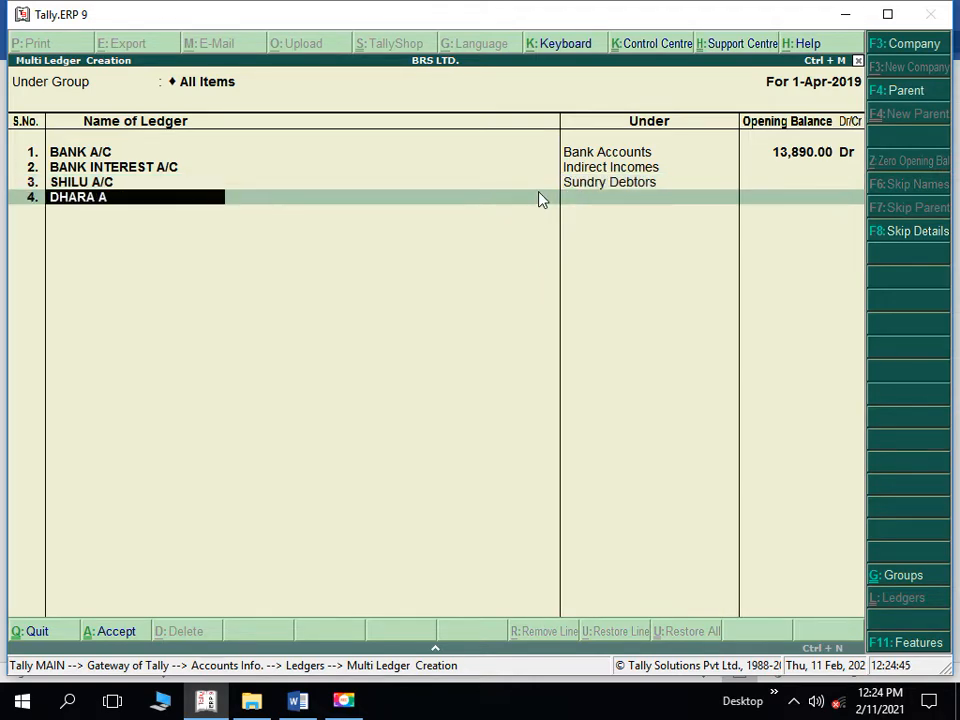
pyautogui.press('Return')
pyautogui.write('U')
pyautogui.press('BackSpace')
pyautogui.write('SU')
pyautogui.press('Down')
pyautogui.press('Down')
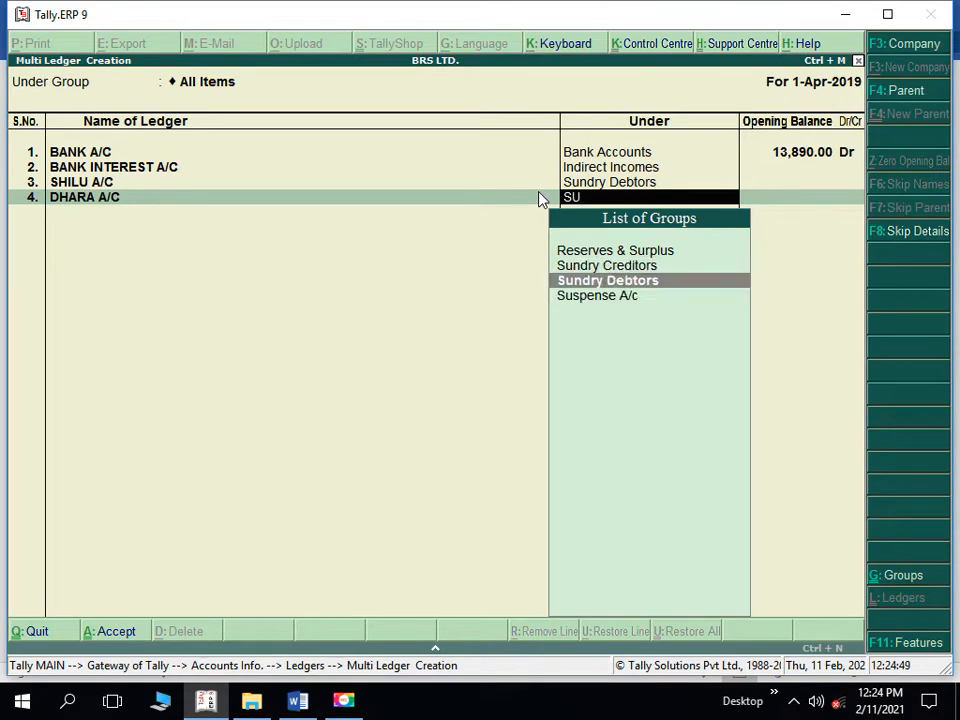
pyautogui.press('Return')
pyautogui.press('Return')
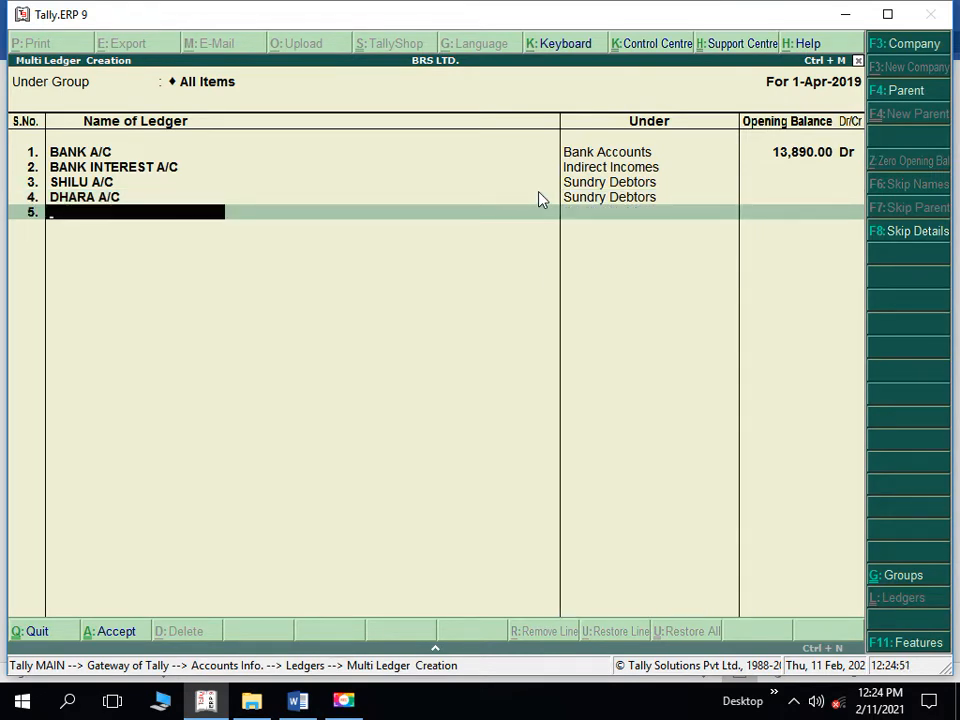
# Check the next cash book receipt in Word, and add a DIVIDEND A/C ledger under Indirect Incomes in Tally
pyautogui.hotkey('alt', 'Tab')
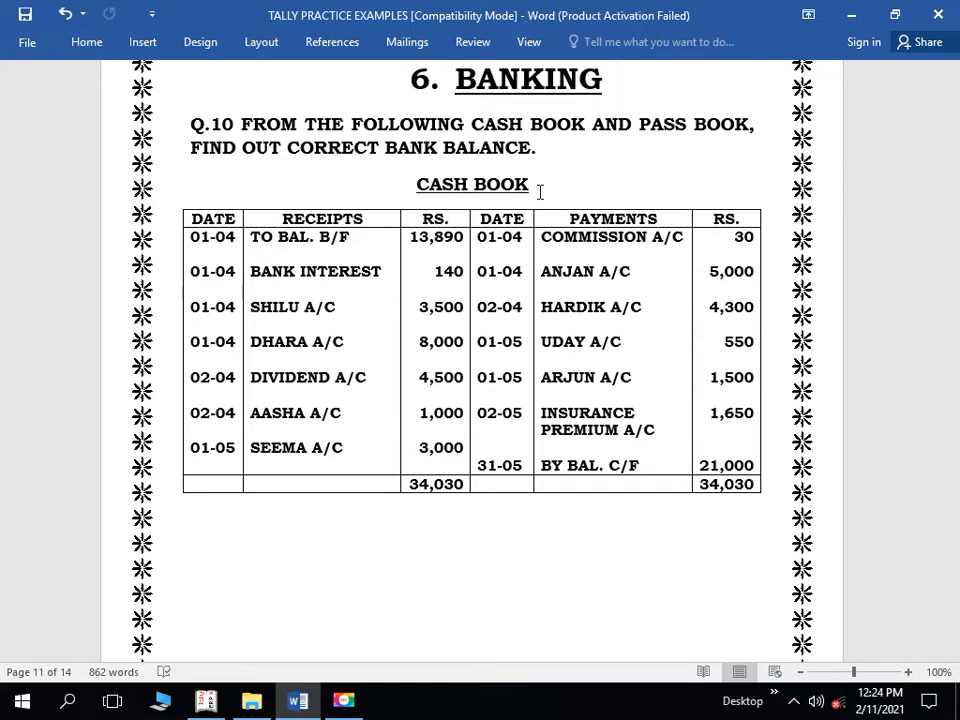
pyautogui.hotkey('alt', 'Tab')
pyautogui.write('DIVIDEND A/C')
pyautogui.press('Return')
pyautogui.write('IND')
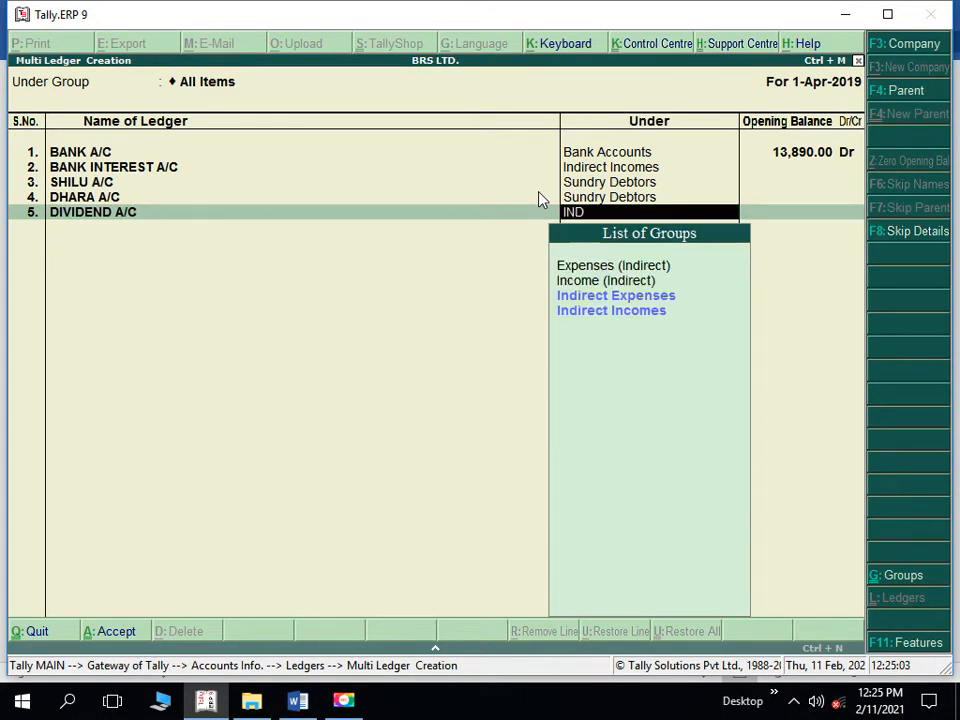
pyautogui.press('Down')
pyautogui.press('Down')
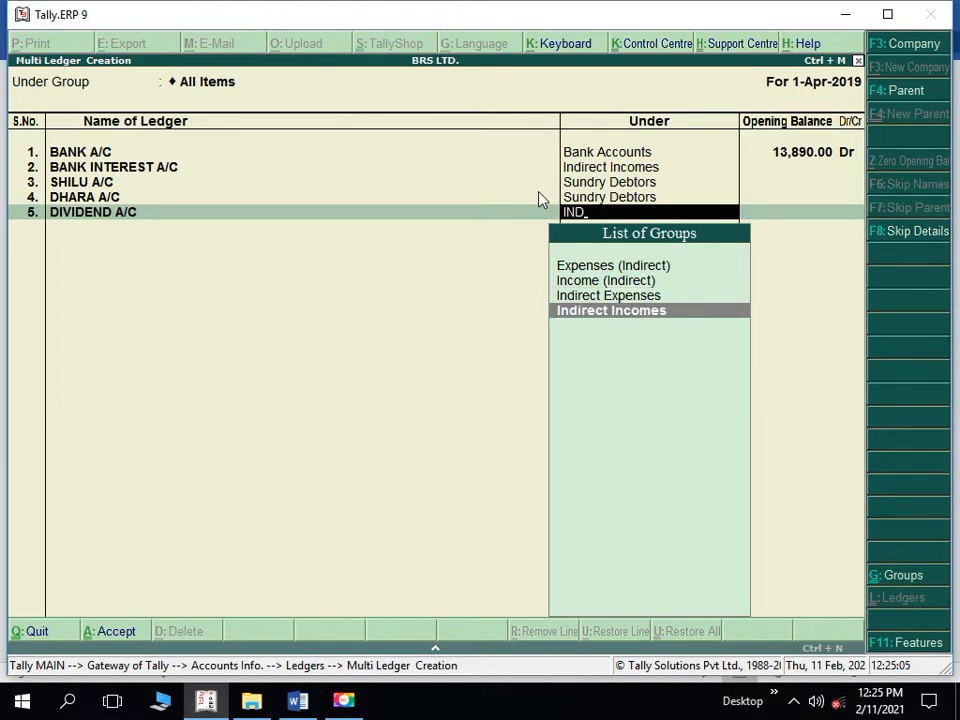
pyautogui.press('Return')
pyautogui.press('Return')
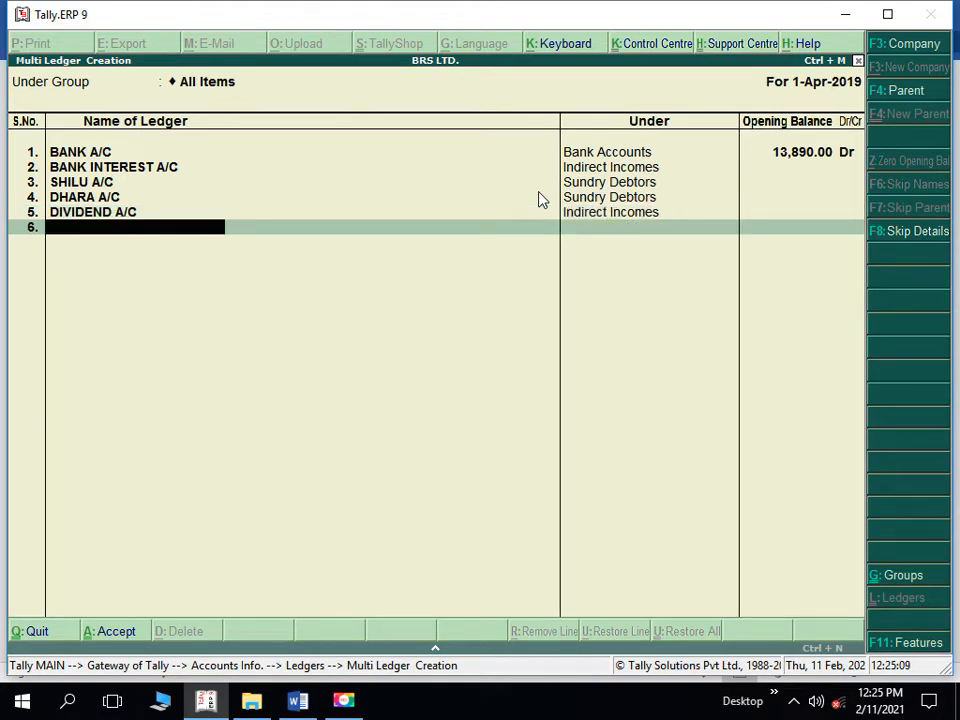
# Add a ledger for the party of the 1,000 cash book receipt under Sundry Debtors, without an opening balance
pyautogui.write('ASHA A/C')
pyautogui.press('Return')
pyautogui.write('SU')
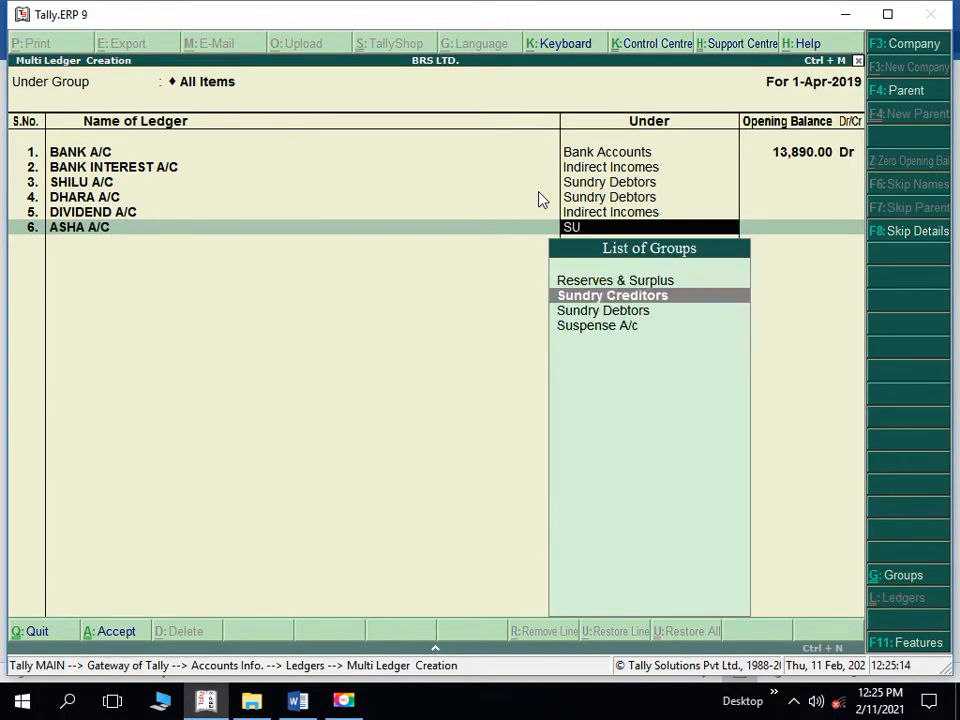
pyautogui.press('Down')
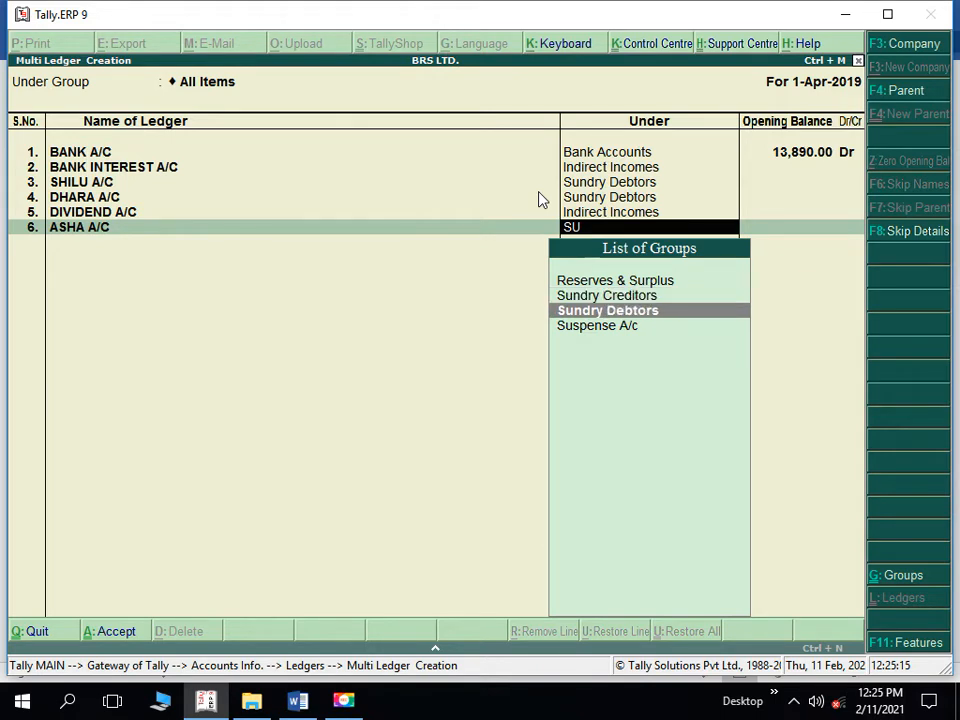
pyautogui.press('Return')
pyautogui.press('Return')
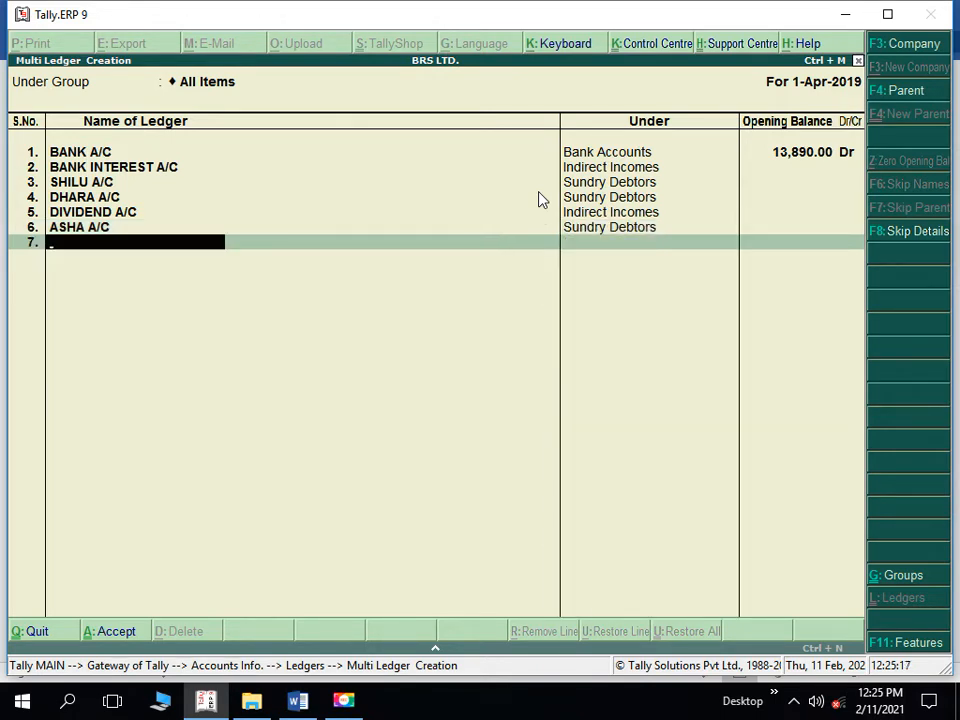
# Add a ledger for the party of the 3,000 cash book receipt under Sundry Debtors, without an opening balance
pyautogui.write('SEEMA A/C')
pyautogui.press('Return')
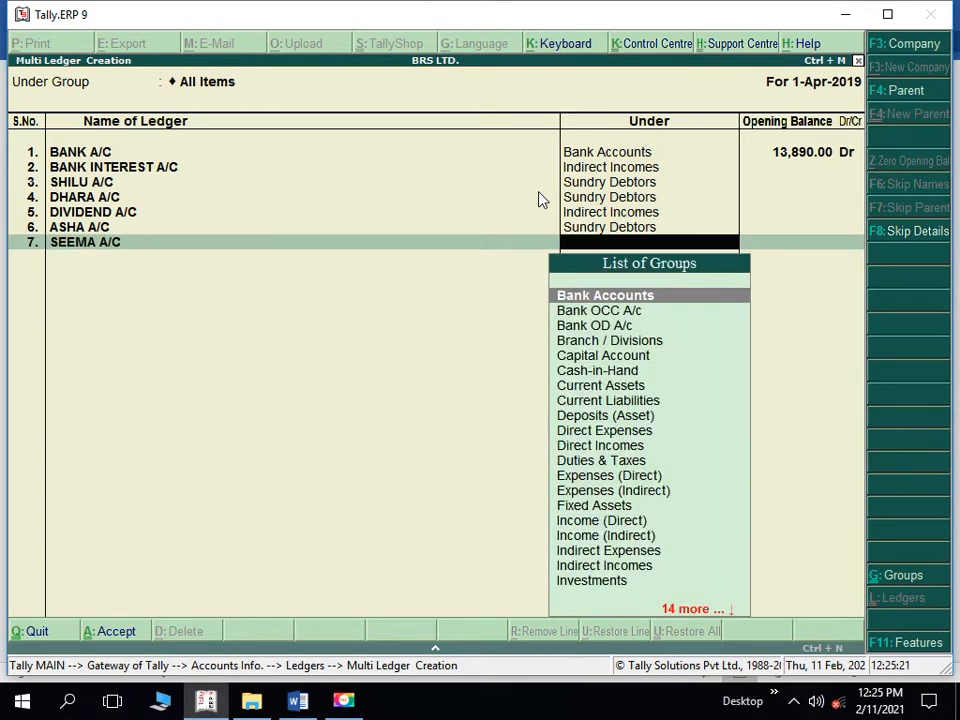
pyautogui.write('SU')
pyautogui.press('Down')
pyautogui.press('Down')
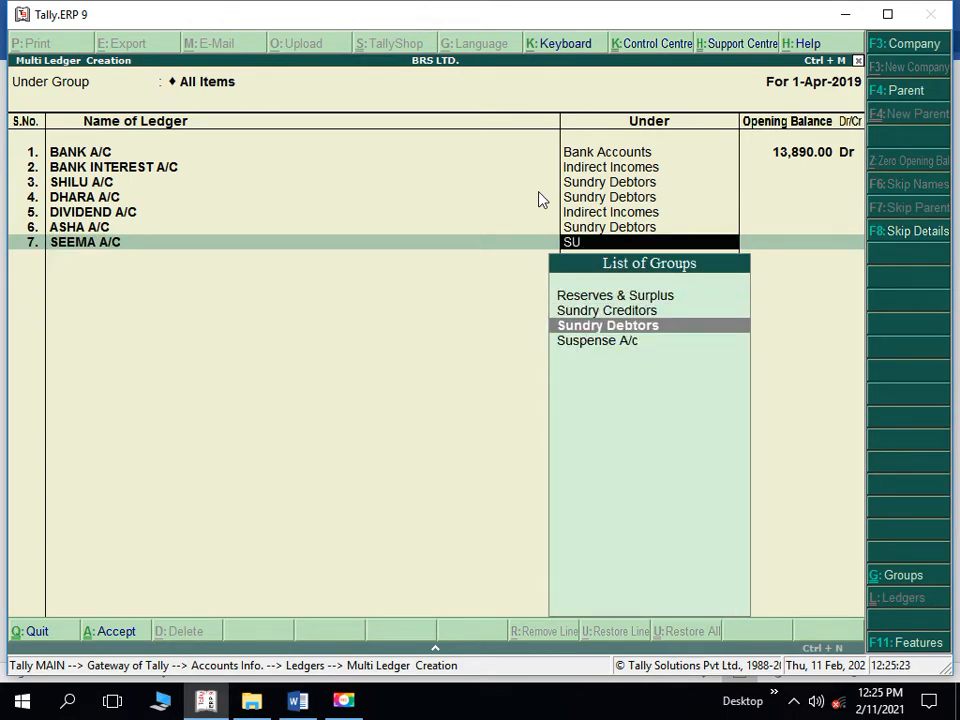
pyautogui.press('Return')
pyautogui.press('Return')
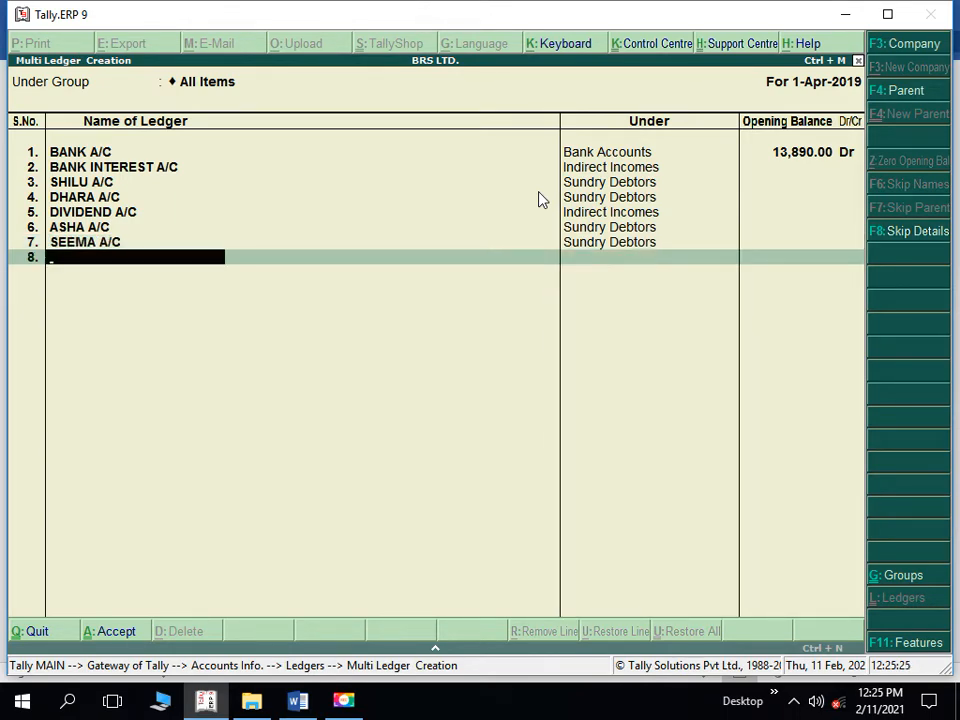
# Check the payments side of the cash book in Word, and add a COMMISSION A/C ledger under Indirect Expenses in Tally
pyautogui.hotkey('alt', 'Tab')
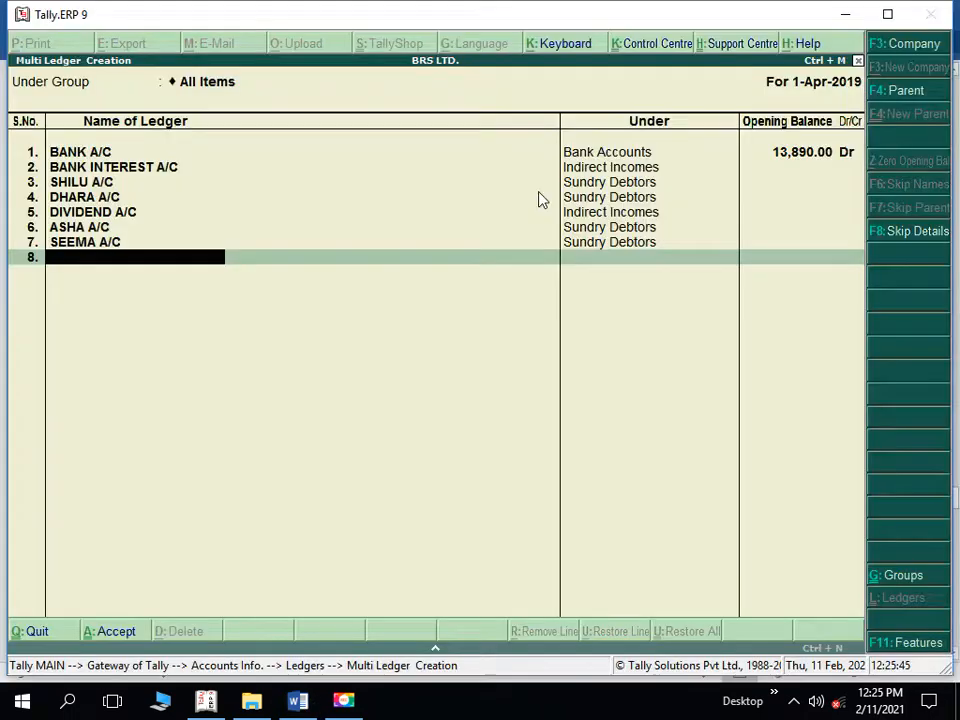
pyautogui.hotkey('alt', 'Tab')
pyautogui.write('COMMISSION A/C')
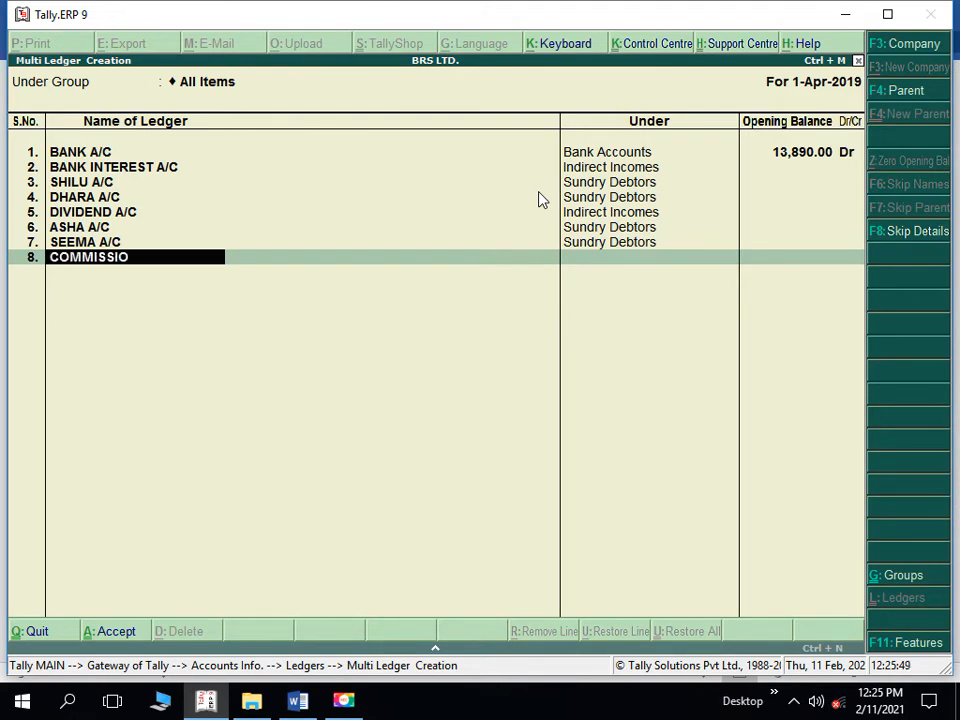
pyautogui.press('Return')
pyautogui.write('IND')
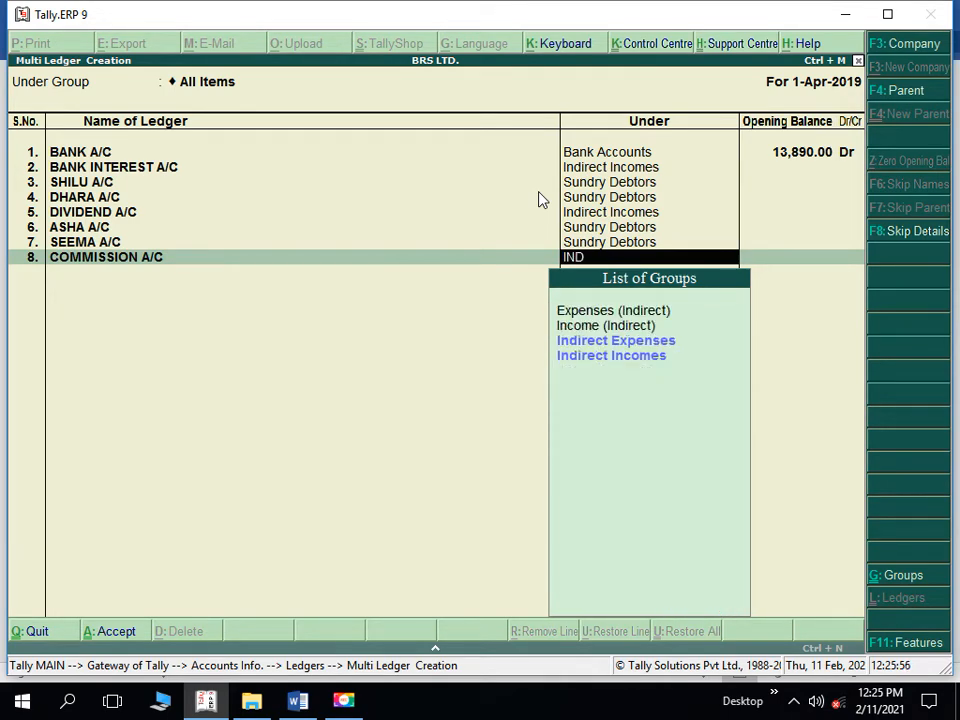
pyautogui.press('Return')
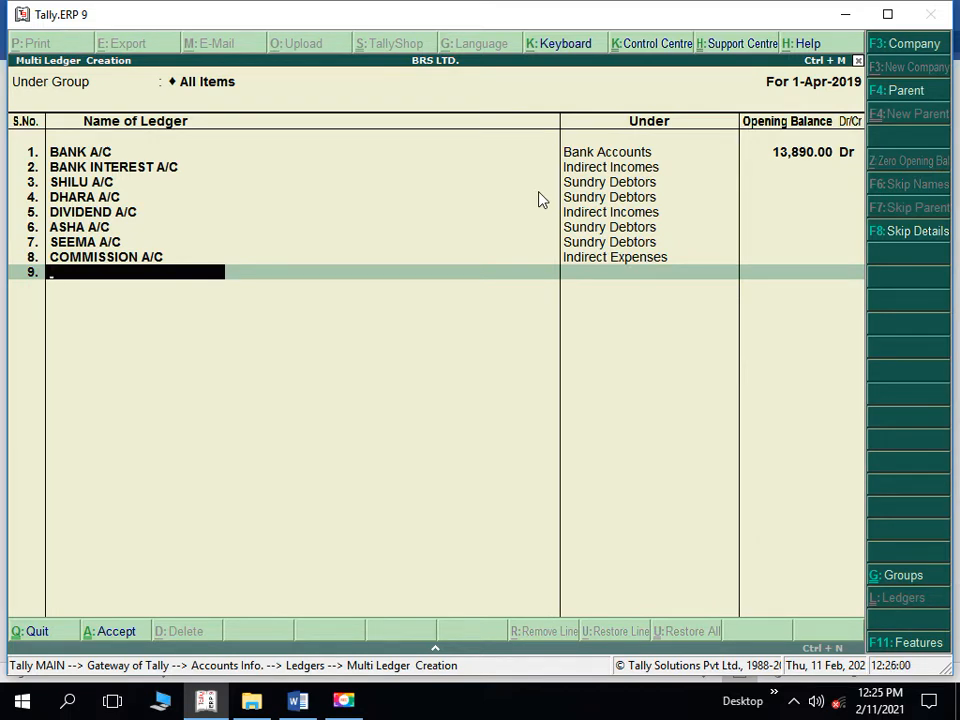
# Add a ledger for the party of the 5,000 cash book payment under Sundry Creditors, without an opening balance
pyautogui.write('ANJAN A/C')
pyautogui.press('Return')
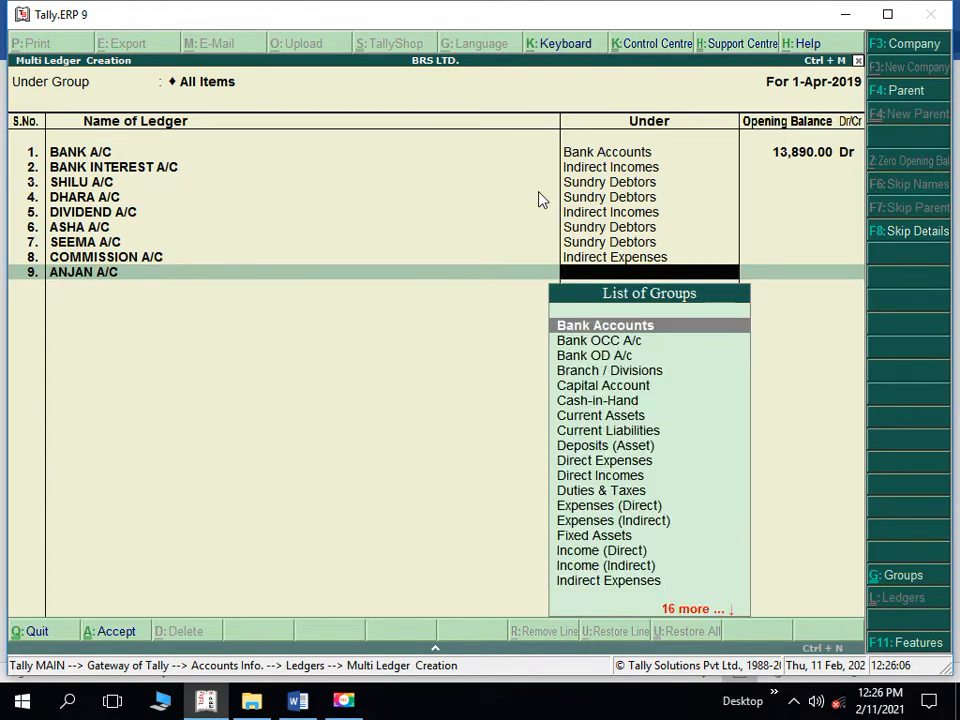
pyautogui.write('SU')
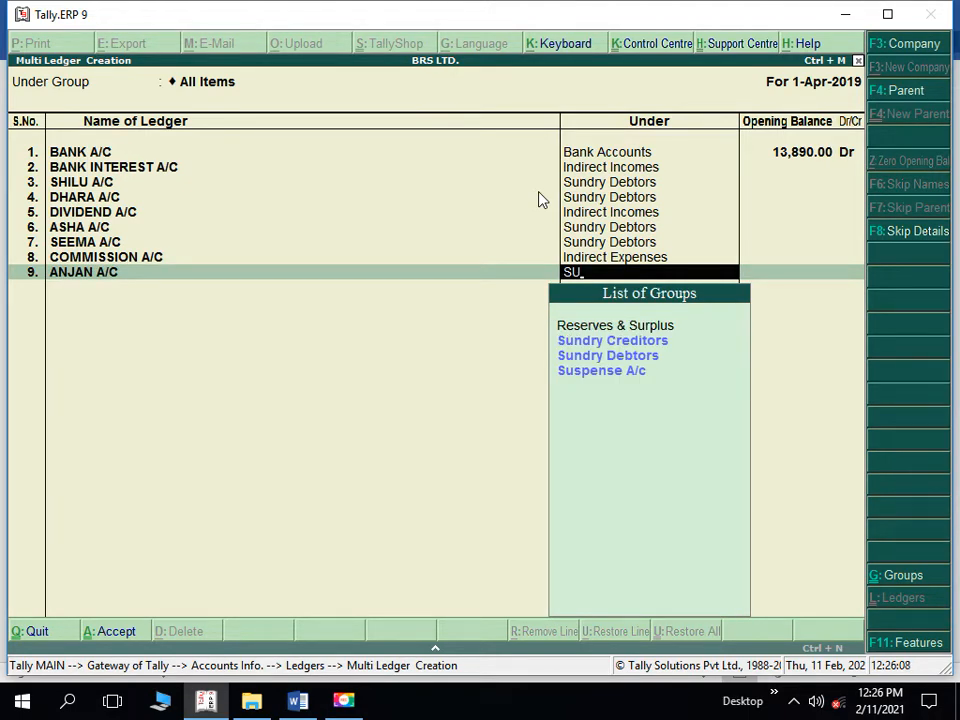
pyautogui.press('Return')
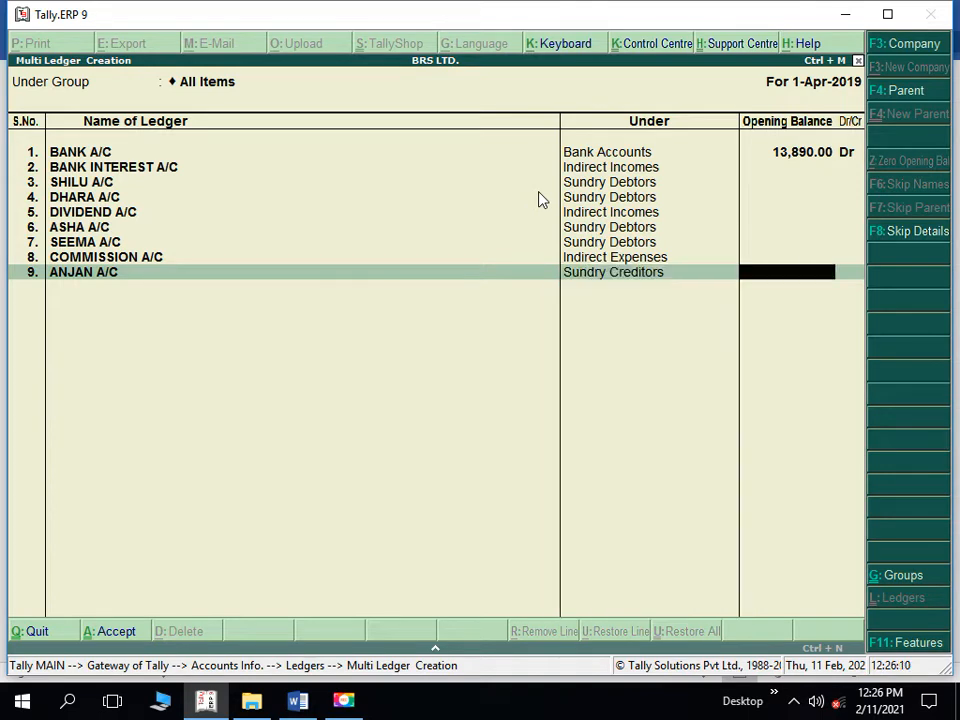
pyautogui.press('Return')
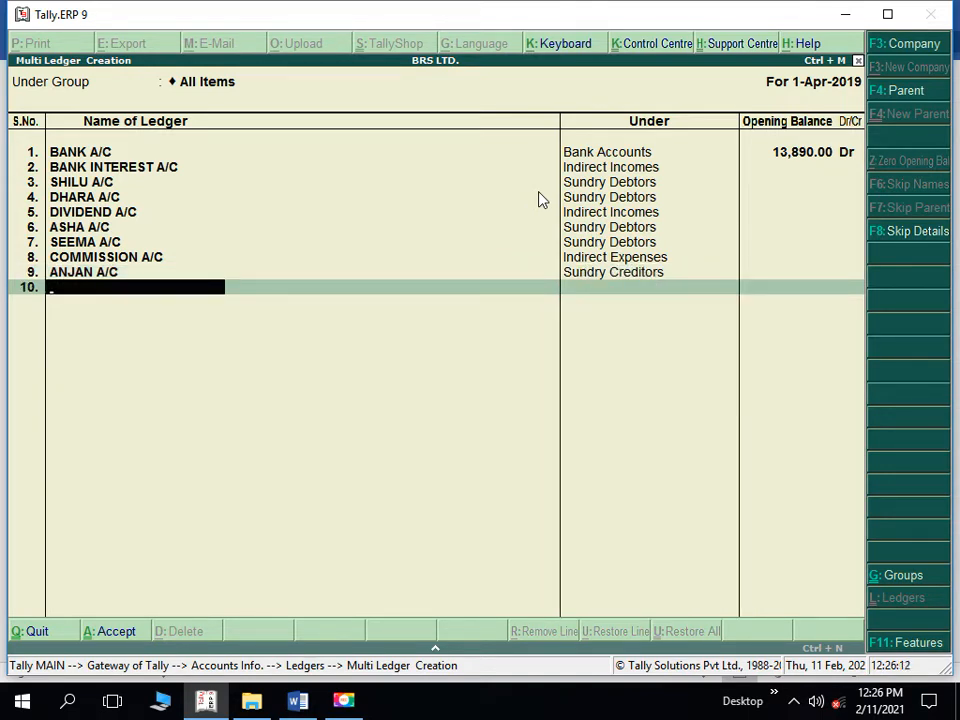
# Add a ledger for the party of the 4,300 cash book payment under Sundry Creditors, without an opening balance
pyautogui.write('HARDIK A/C')
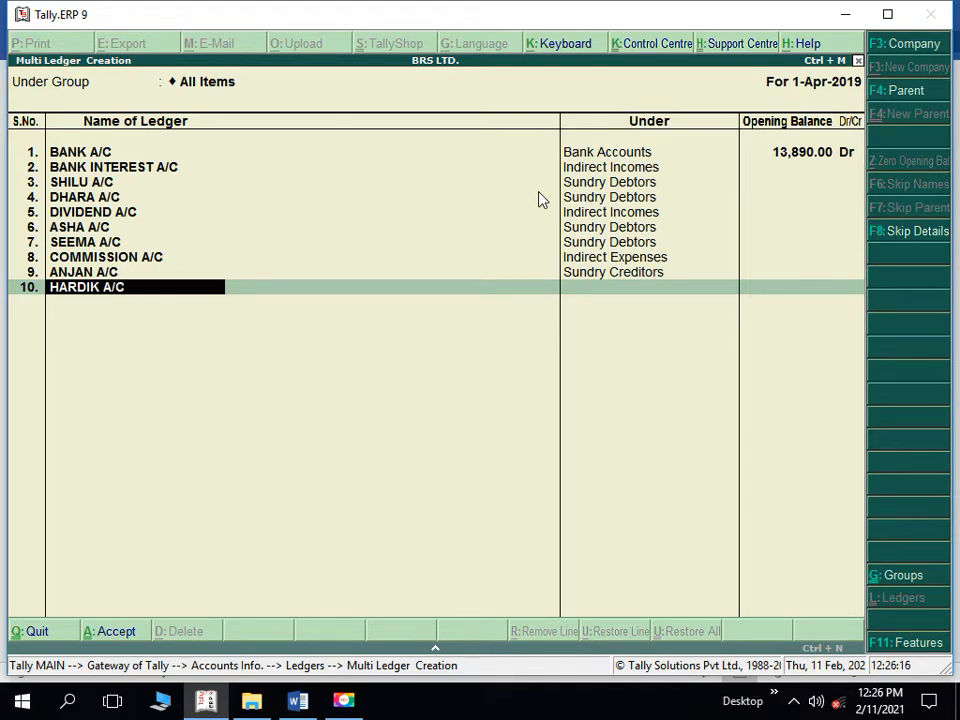
pyautogui.press('Return')
pyautogui.write('SU')
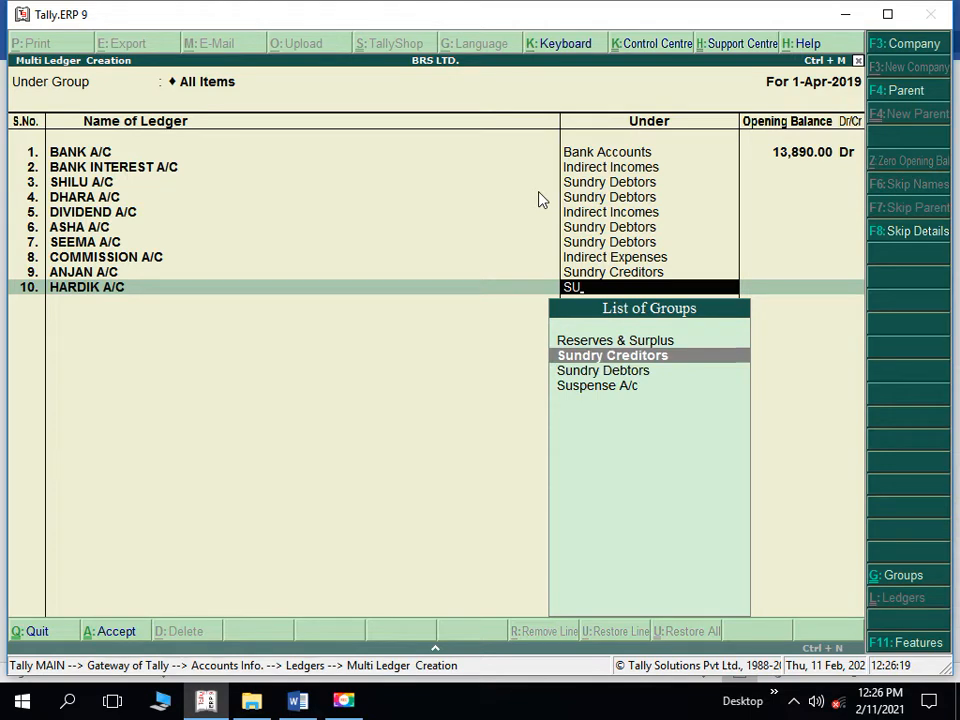
pyautogui.press('Return')
pyautogui.press('Return')
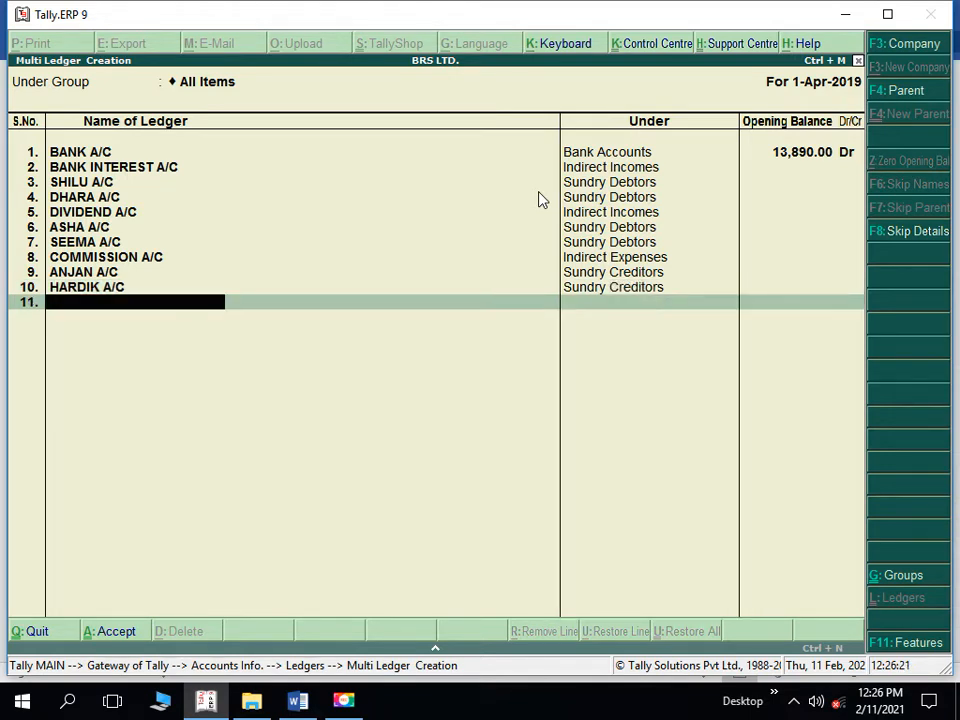
# Add a ledger for the party of the 550 cash book payment under Sundry Creditors, without an opening balance
pyautogui.write('UDAY A/C')
pyautogui.press('Return')
pyautogui.write('SU')
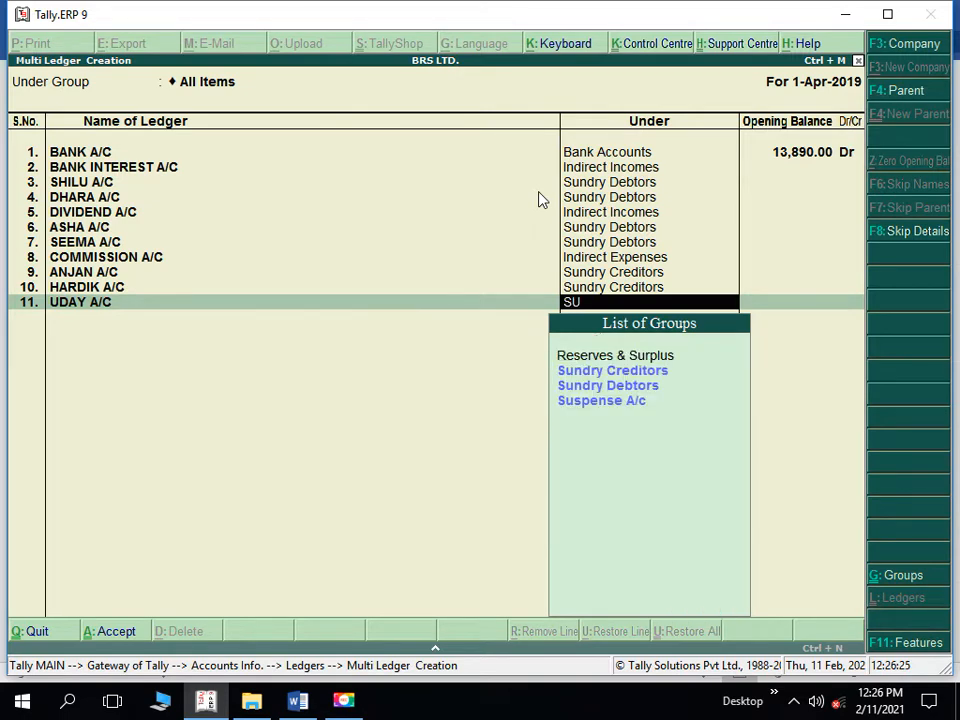
pyautogui.press('Return')
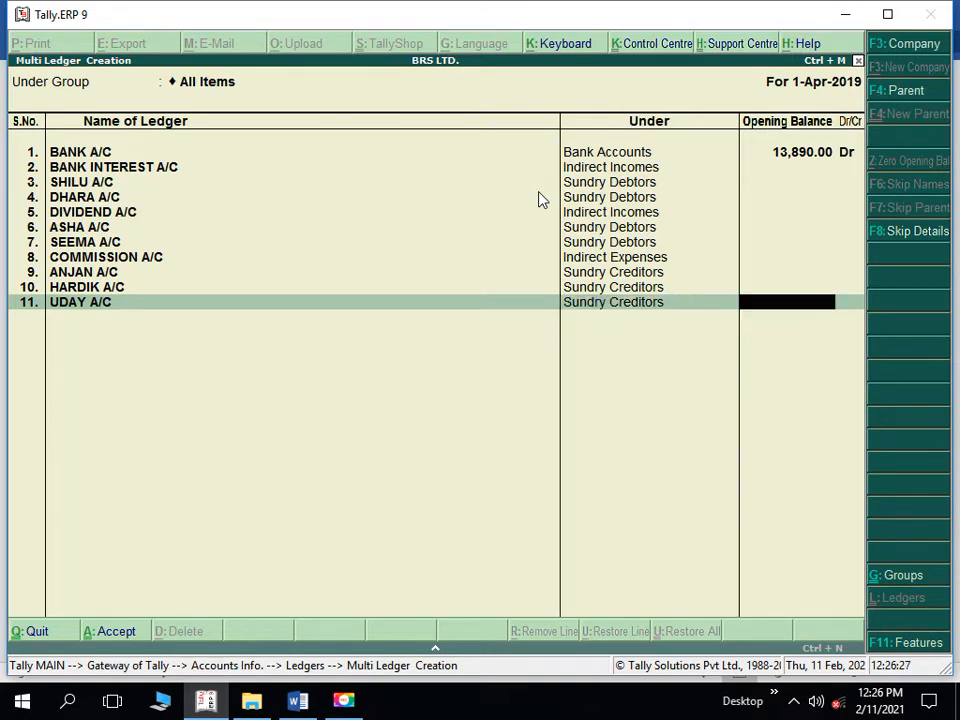
pyautogui.press('Return')
# Add a ledger for the party of the 1,500 cash book payment under Sundry Creditors, without an opening balance
pyautogui.write('AR')
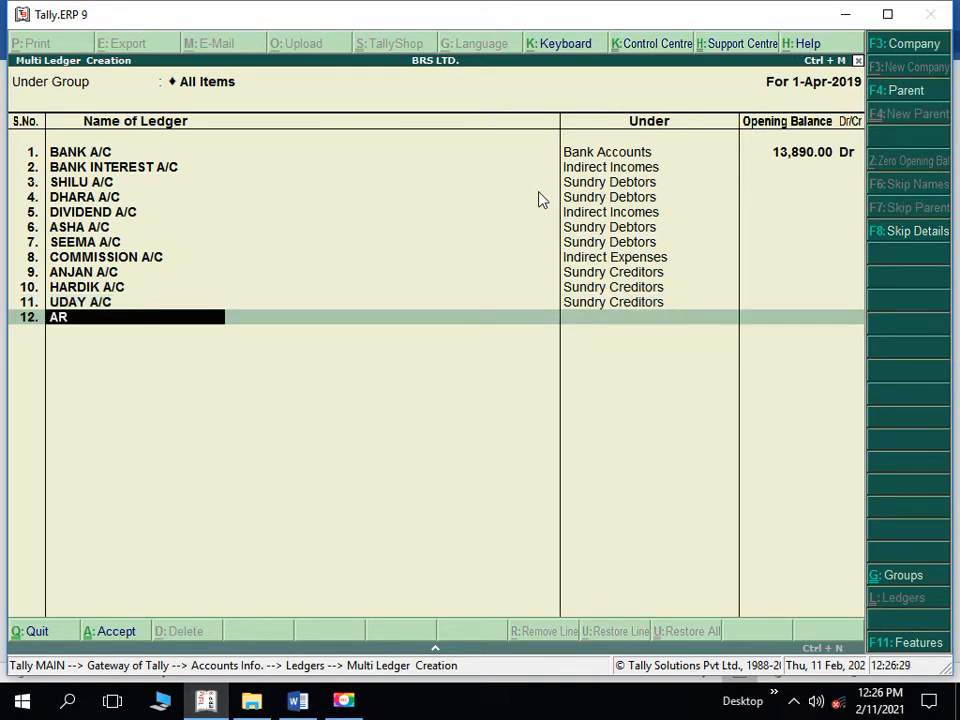
pyautogui.write('JUN A/C\\')
pyautogui.press('BackSpace')
pyautogui.press('Return')
pyautogui.write('SU')
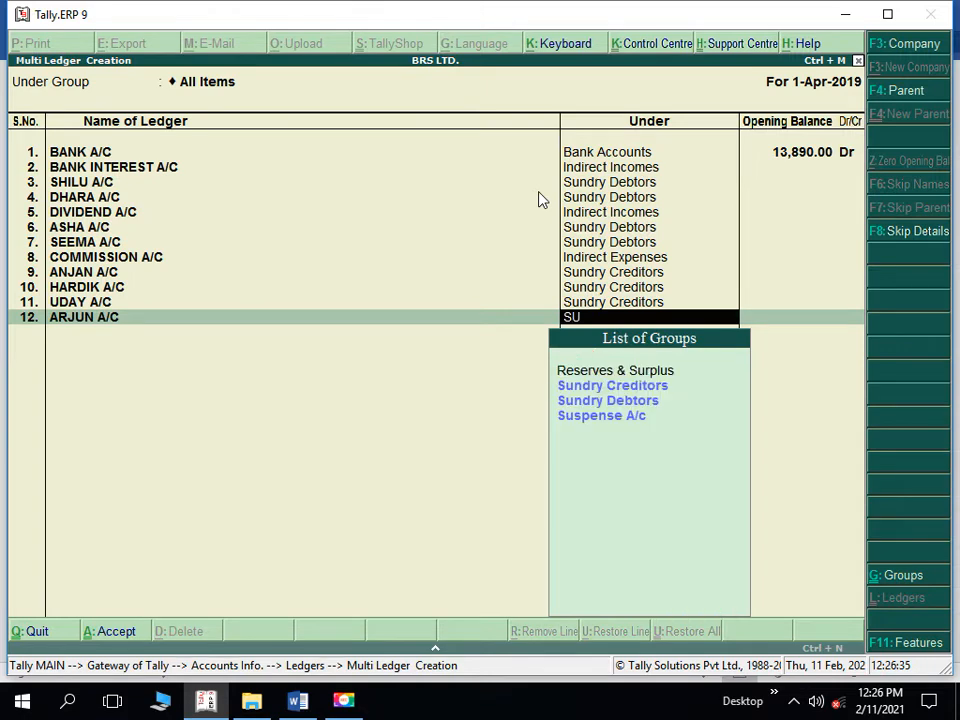
pyautogui.press('Return')
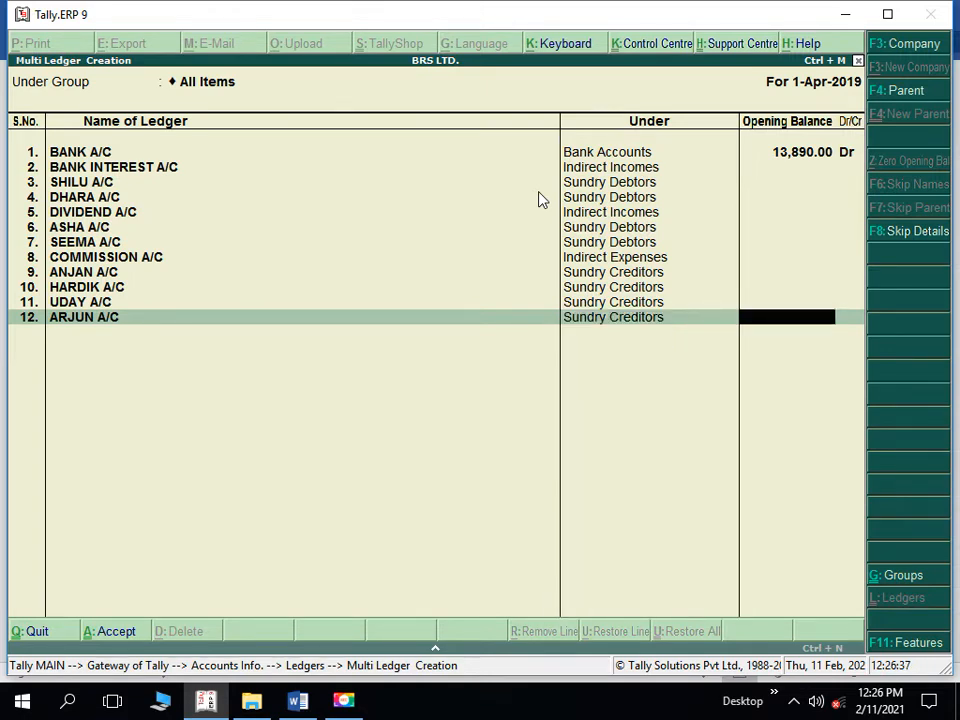
pyautogui.press('Return')
# Add an INSURANCE PREMIUM A/C ledger under Indirect Expenses, without an opening balance
pyautogui.write('I')
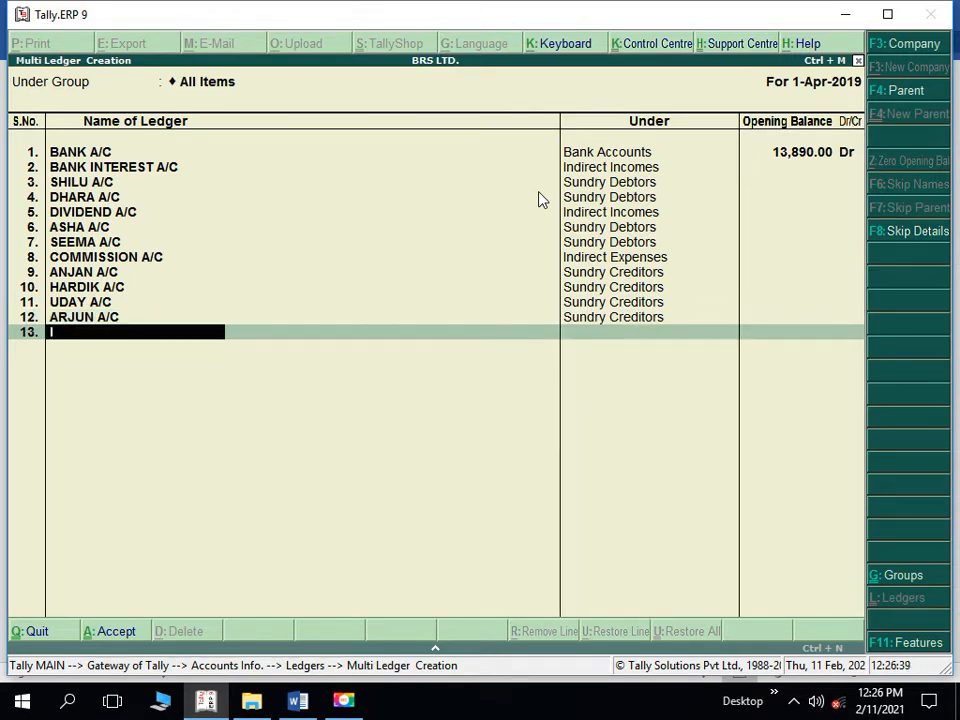
pyautogui.write('NSURANCE PR')
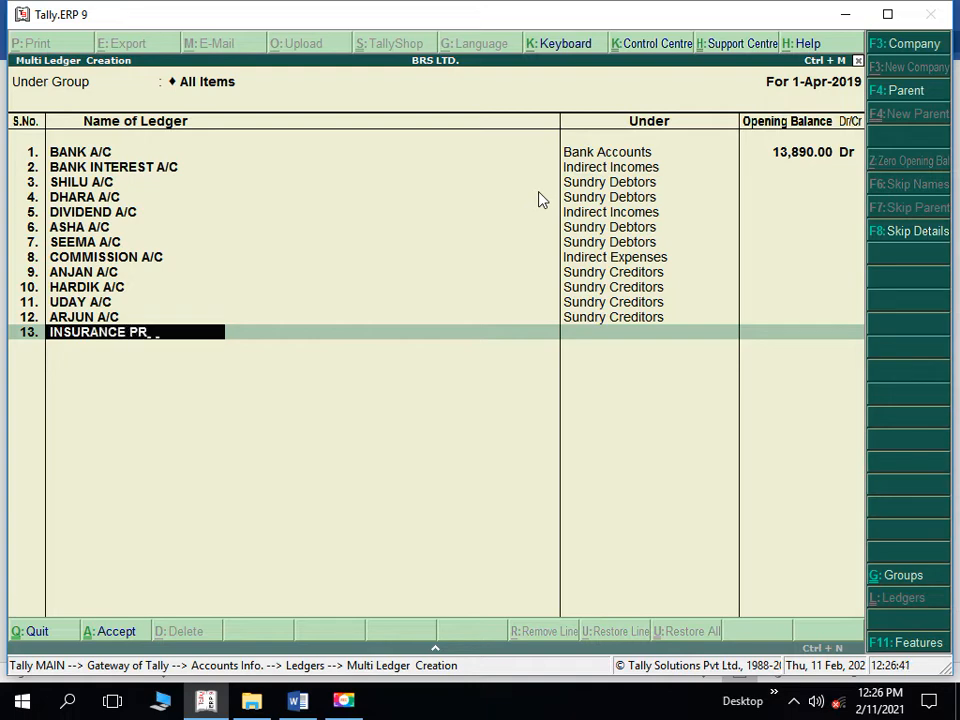
pyautogui.write('EMIUM A/C')
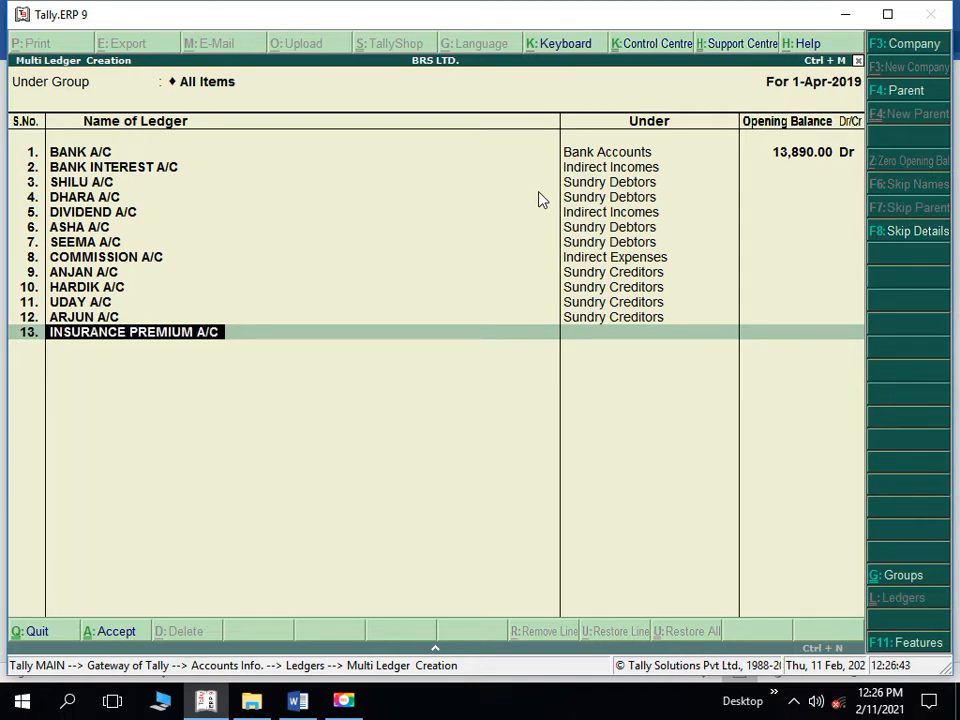
pyautogui.press('Return')
pyautogui.write('IND')
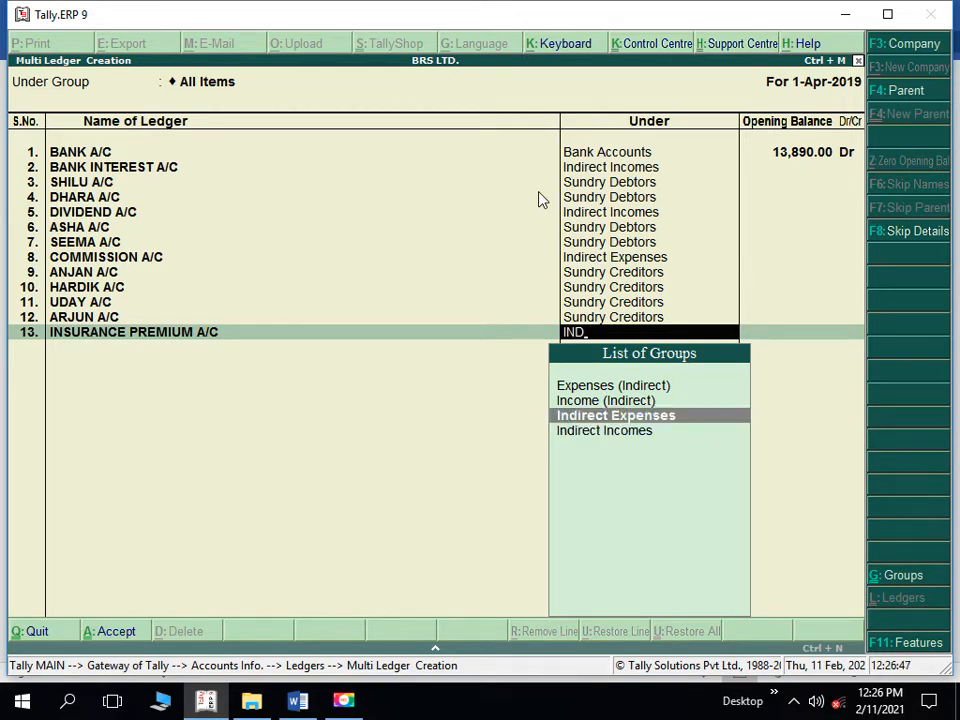
pyautogui.press('Return')
pyautogui.press('Return')
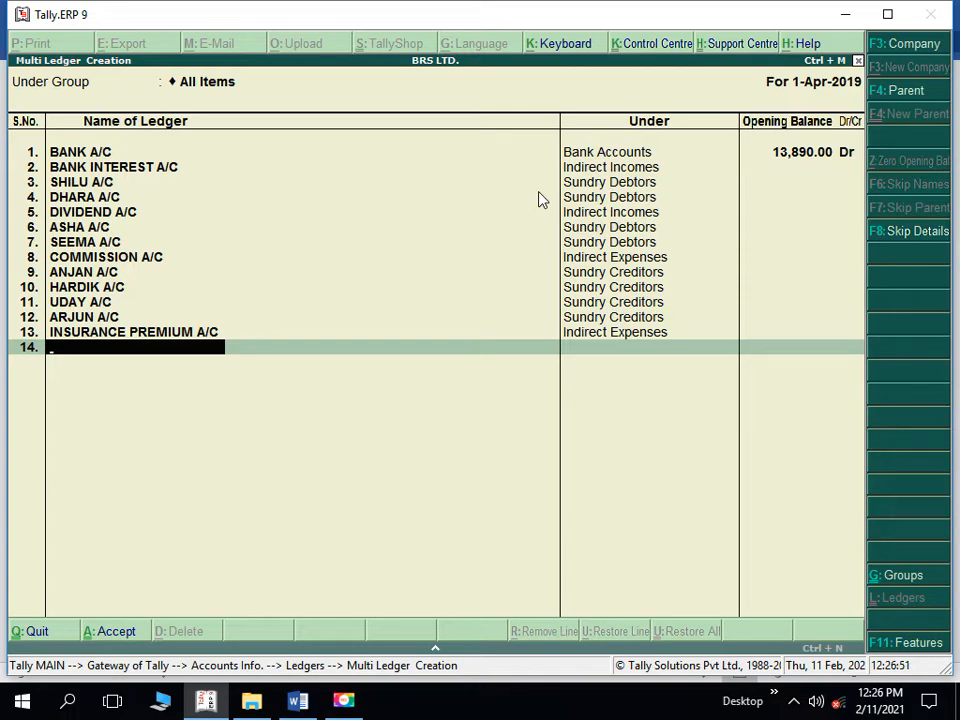
# Switch to Word and examine the PASS BOOK/BANK STATEMENT table after the cash book for accounts that still need ledgers
pyautogui.hotkey('alt', 'Tab')
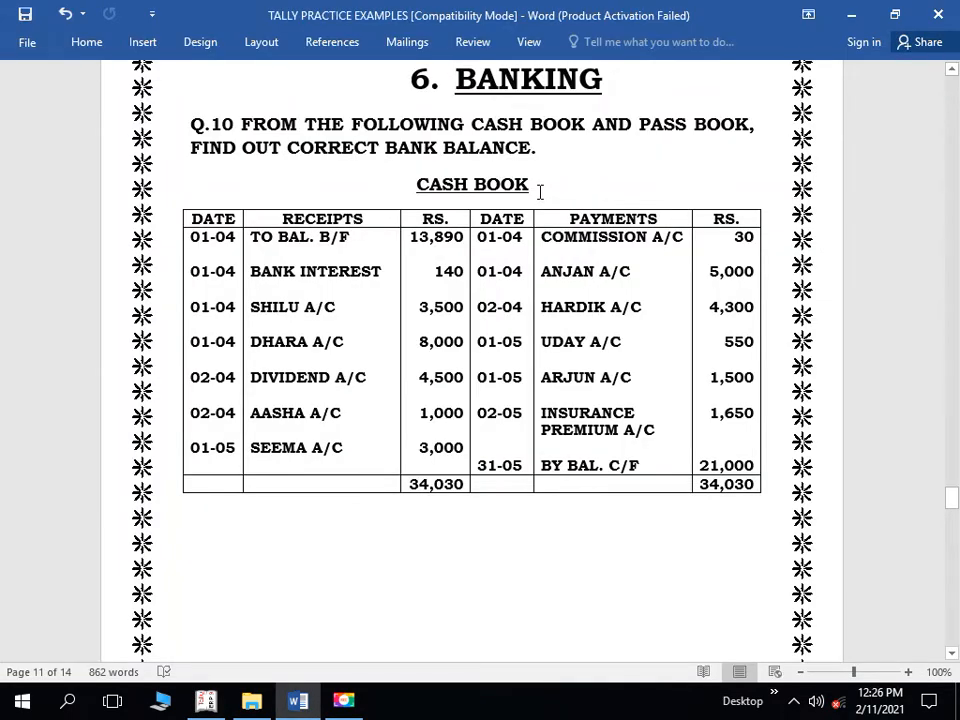
pyautogui.press('alt')
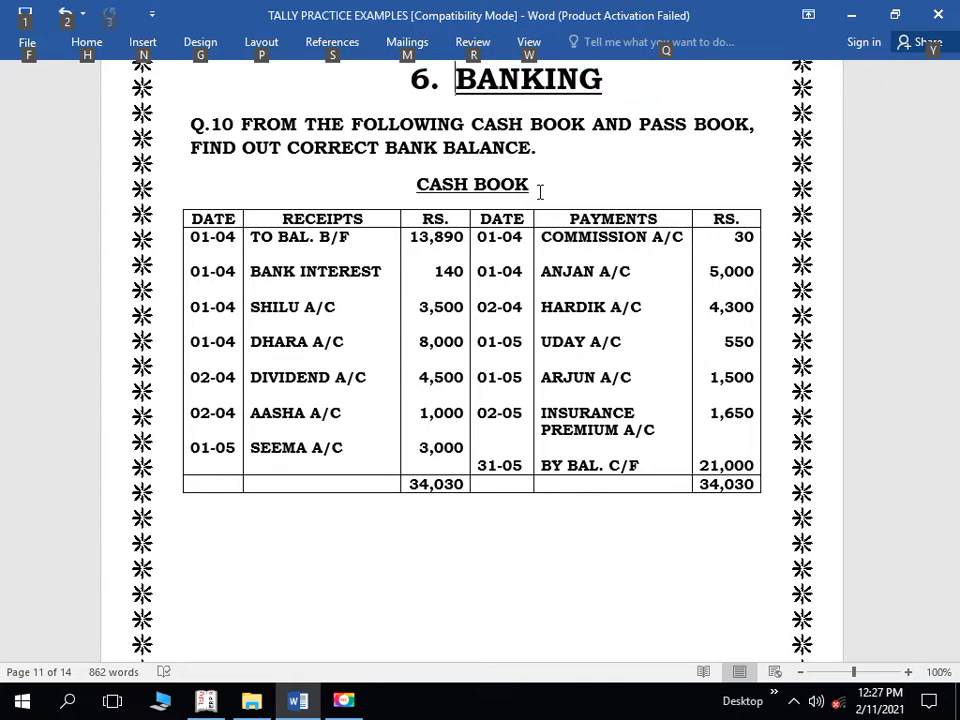
pyautogui.press('Down')
pyautogui.press('Down')
pyautogui.press('Down')
pyautogui.press('Down')
pyautogui.press('Down')
pyautogui.press('Down')
pyautogui.press('Down')
pyautogui.press('Down')
pyautogui.press('Down')
pyautogui.press('Down')
pyautogui.press('Down')
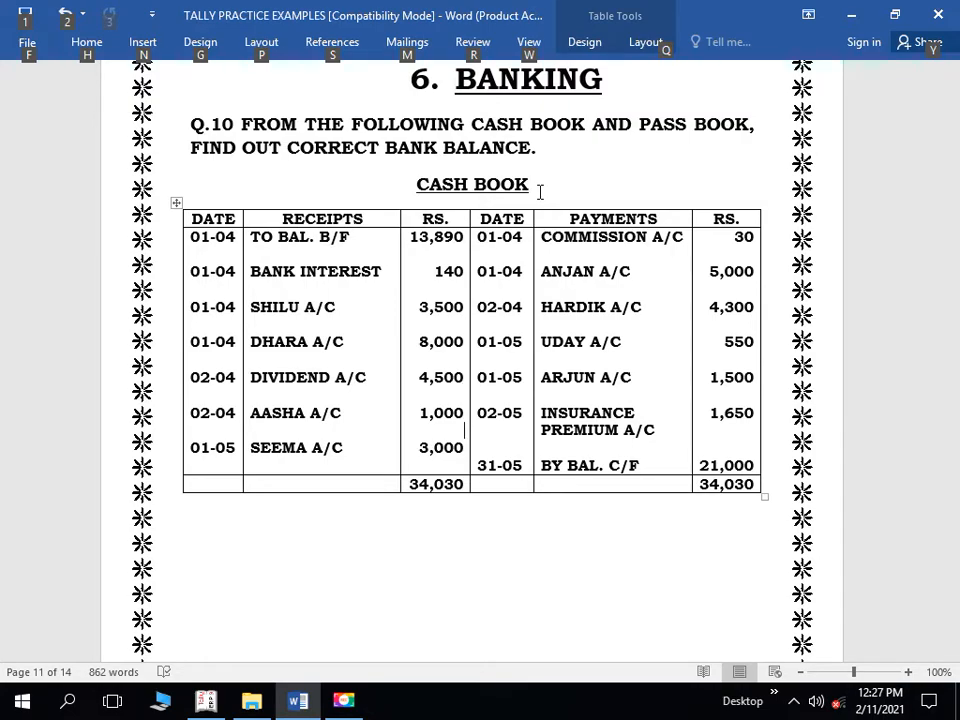
pyautogui.press('Down')
pyautogui.press('Down')
pyautogui.press('Down')
pyautogui.press('Down')
pyautogui.press('Down')
pyautogui.press('Down')
pyautogui.press('Down')
pyautogui.press('Down')
pyautogui.press('Down')
pyautogui.press('Down')
pyautogui.press('Down')
pyautogui.press('Down')
pyautogui.press('Down')
pyautogui.press('Down')
pyautogui.press('Down')
pyautogui.press('Down')
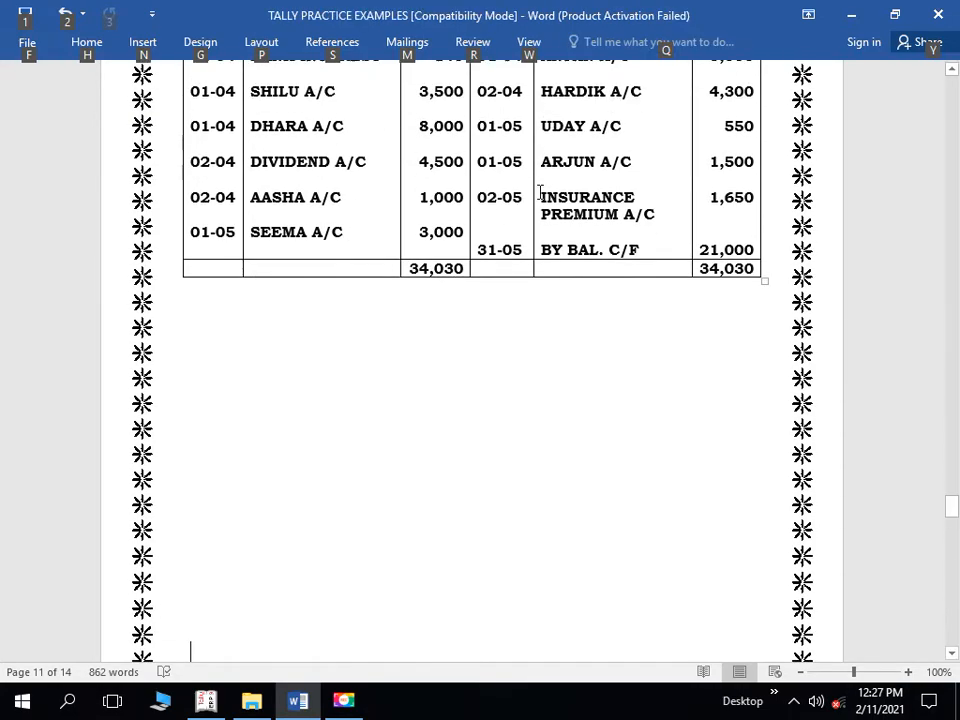
pyautogui.press('Down')
pyautogui.press('Down')
pyautogui.press('Down')
pyautogui.press('Down')
pyautogui.press('Down')
pyautogui.press('Down')
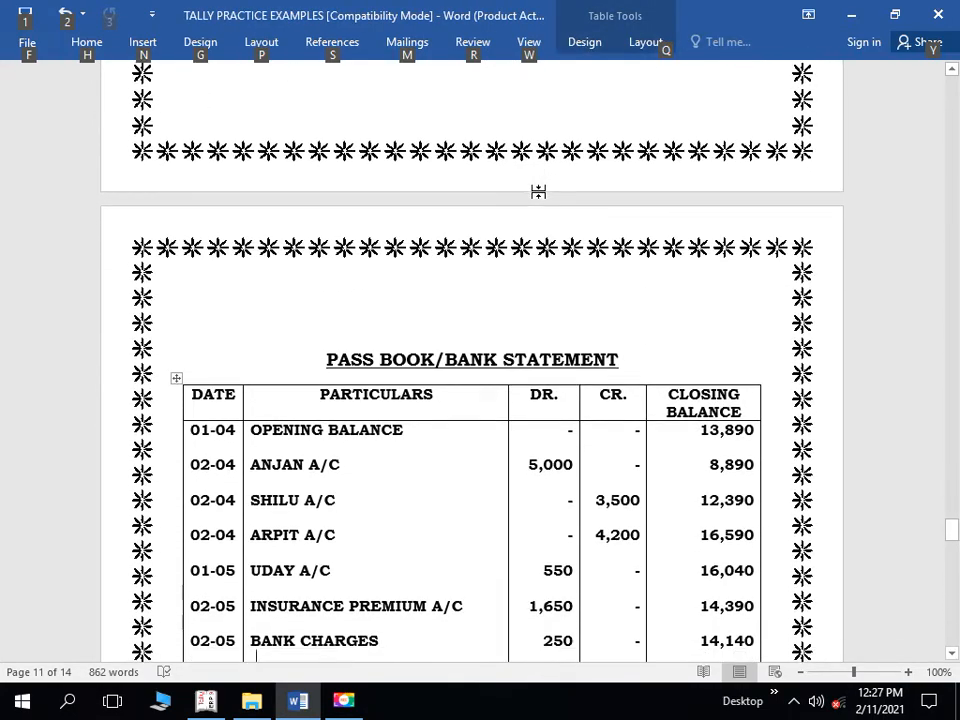
pyautogui.press('Down')
pyautogui.press('Down')
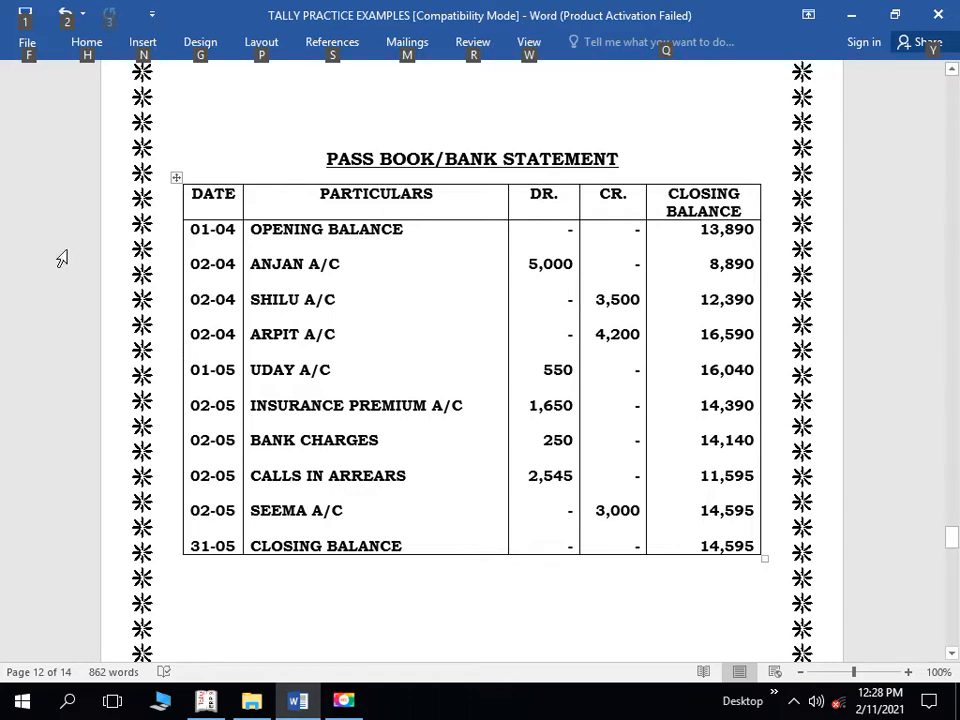
pyautogui.click(589, 333)
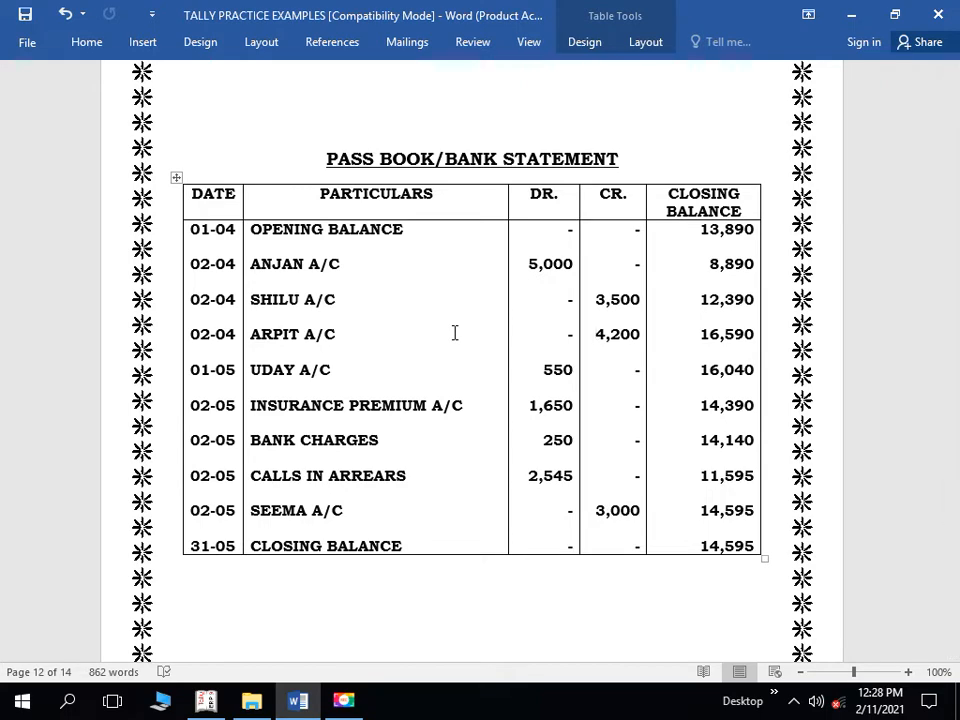
# Return to Tally and add a ledger for the party of the 4,200 pass book credit under Sundry Debtors, without an opening balance
pyautogui.hotkey('alt', 'Tab')
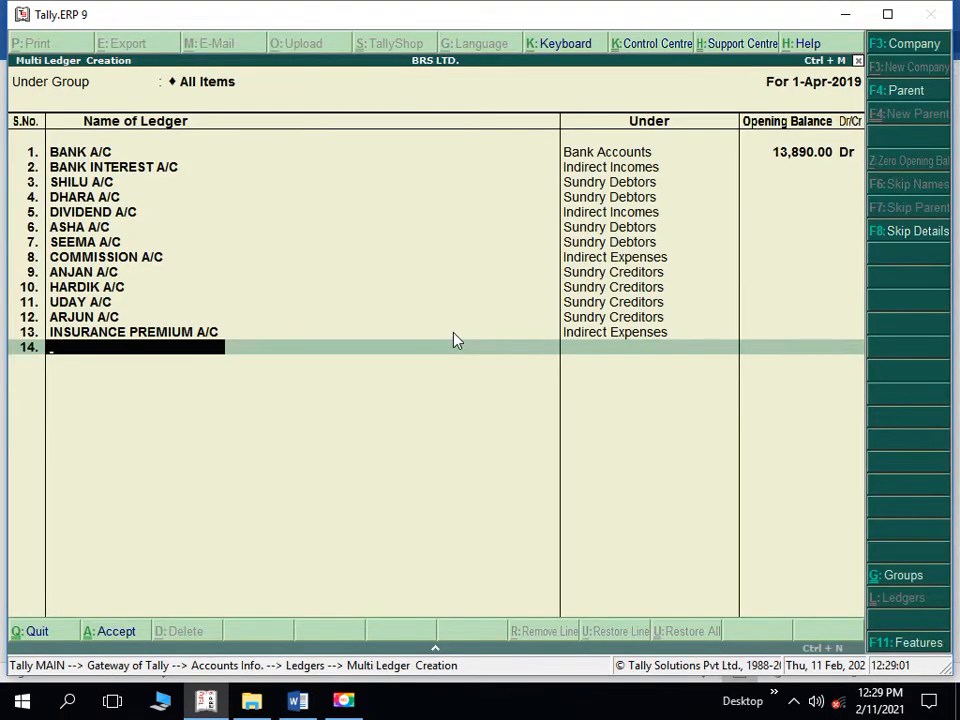
pyautogui.write('ARPIT A/C')
pyautogui.press('Return')
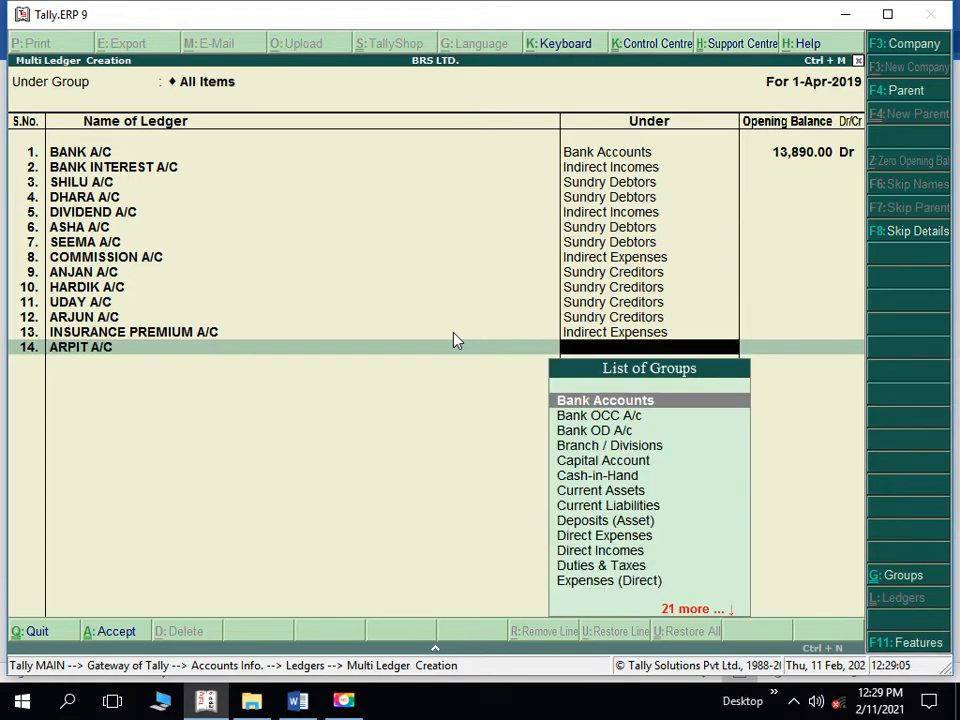
pyautogui.write('SU')
pyautogui.press('Down')
pyautogui.press('Down')
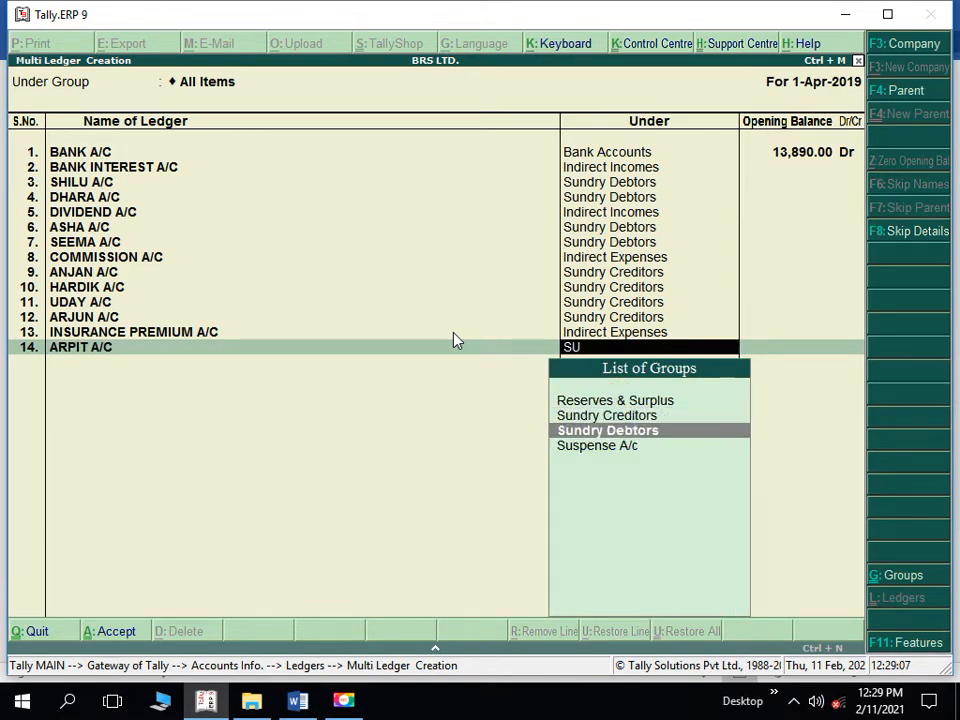
pyautogui.press('Return')
pyautogui.press('Return')
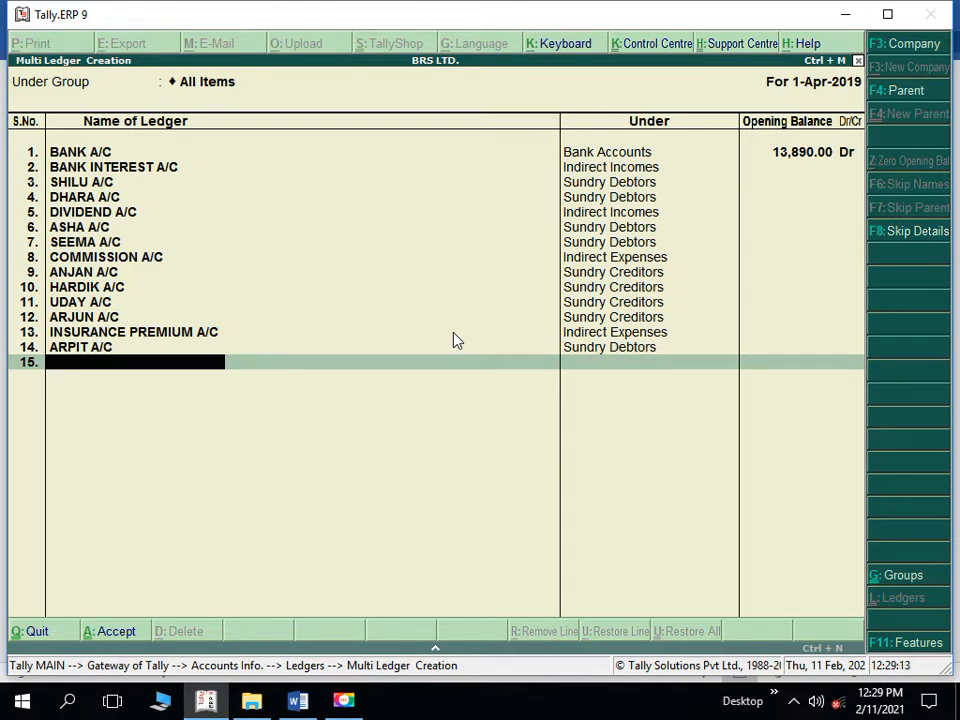
# Check the bank statement in Word, and add a BANK CHARGES A/C ledger under Indirect Expenses in Tally, without an opening balance
pyautogui.hotkey('alt', 'Tab')
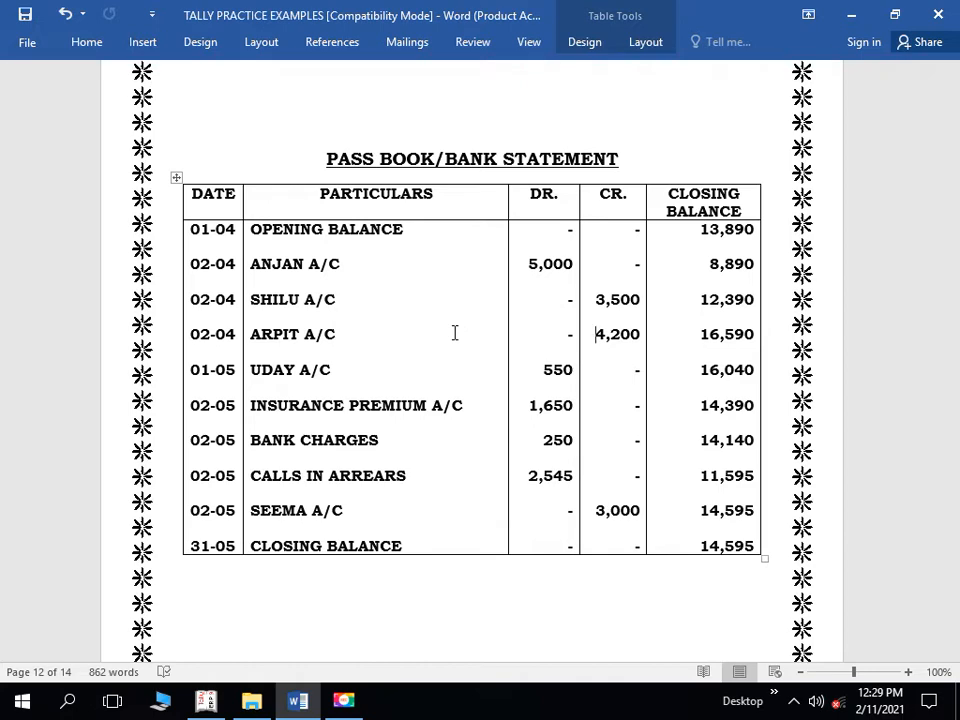
pyautogui.hotkey('alt', 'Tab')
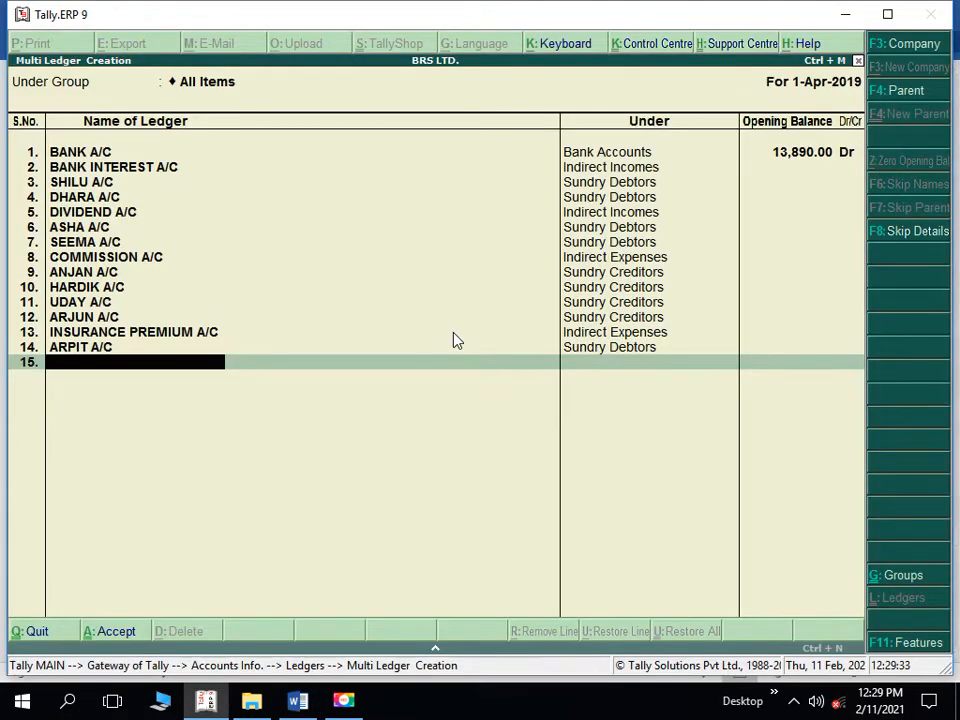
pyautogui.write('BANK CHARGES')
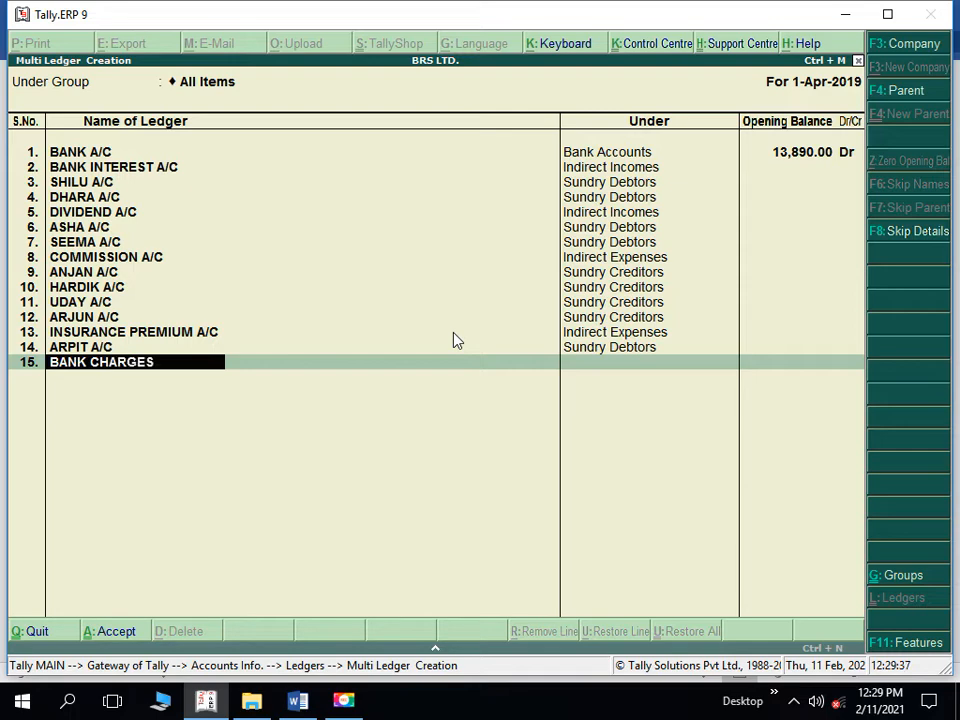
pyautogui.write(' A/C')
pyautogui.press('Return')
pyautogui.write('IND')
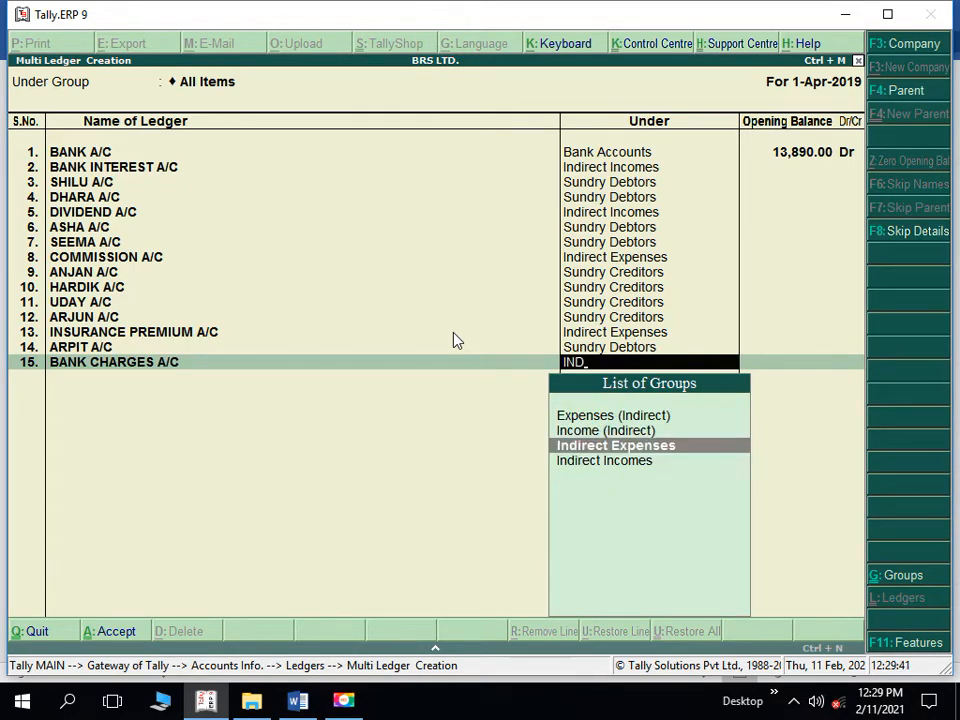
pyautogui.press('Return')
pyautogui.press('Return')
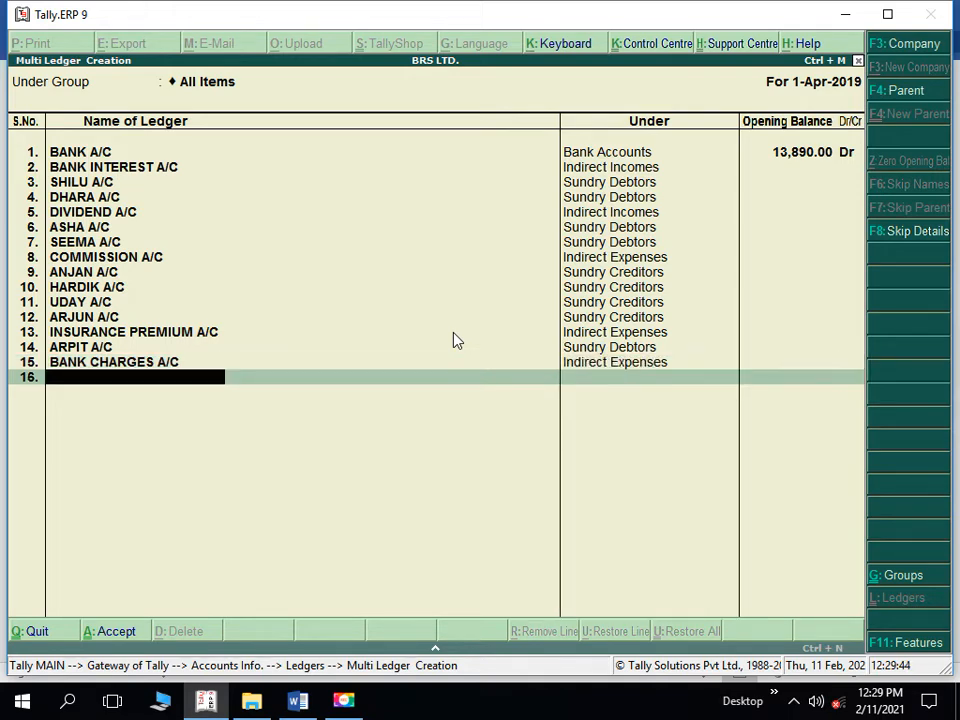
# Check the bank statement in Word, and add a CALLS IN ARREARS A/C ledger under Capital Account in Tally, without an opening balance
pyautogui.hotkey('alt', 'Tab')
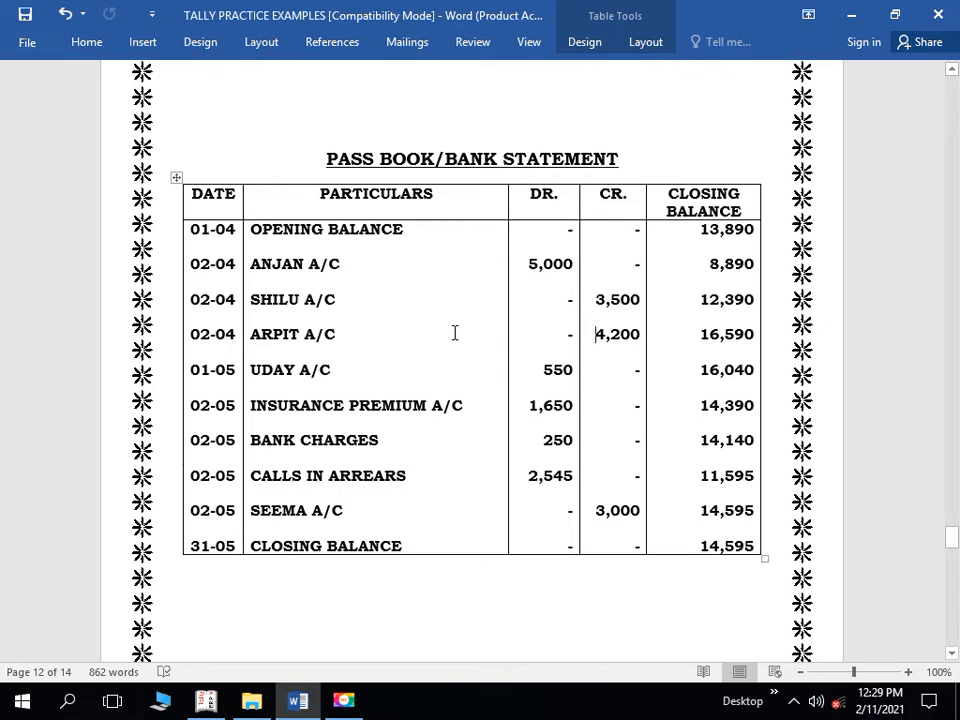
pyautogui.hotkey('alt', 'Tab')
pyautogui.write('C')
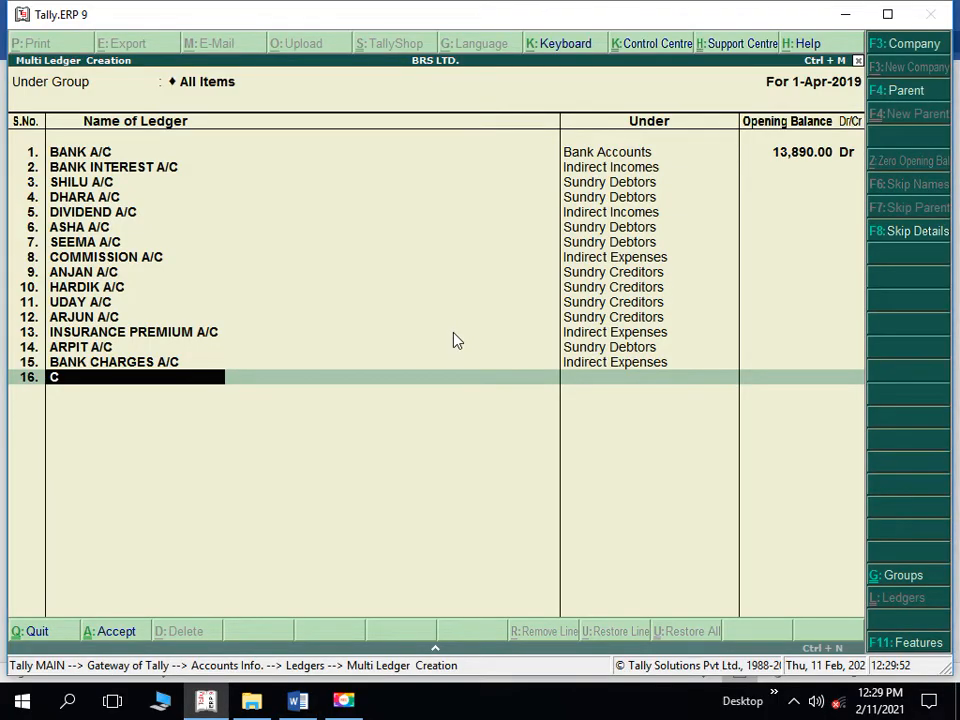
pyautogui.write('ALLS IN ARREAR')
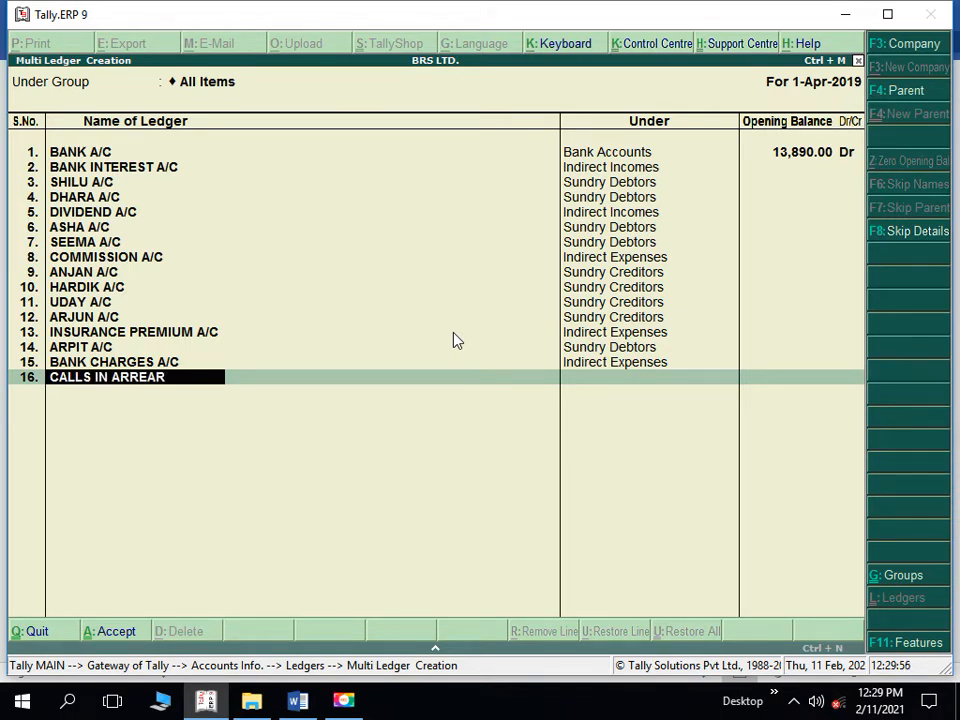
pyautogui.write('S A/C')
pyautogui.press('Return')
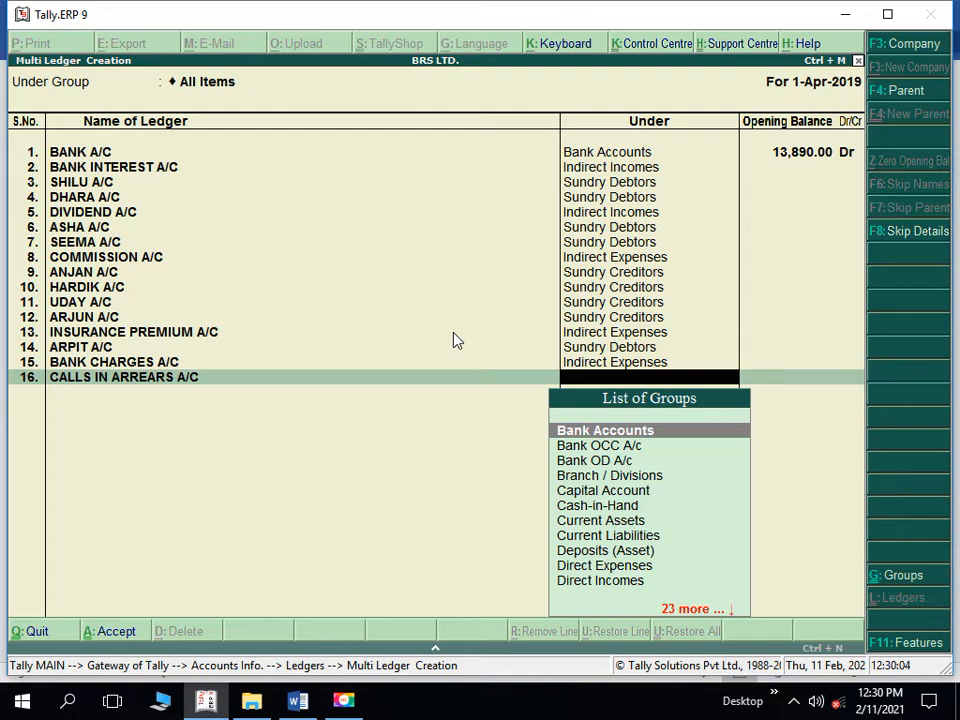
pyautogui.write('CA')
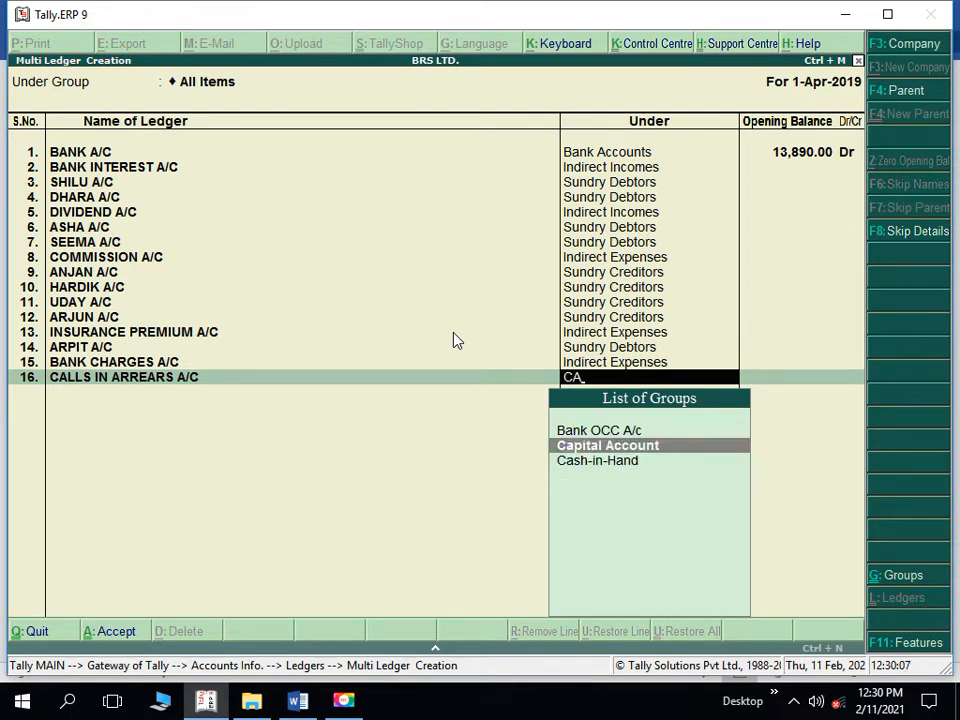
pyautogui.press('Return')
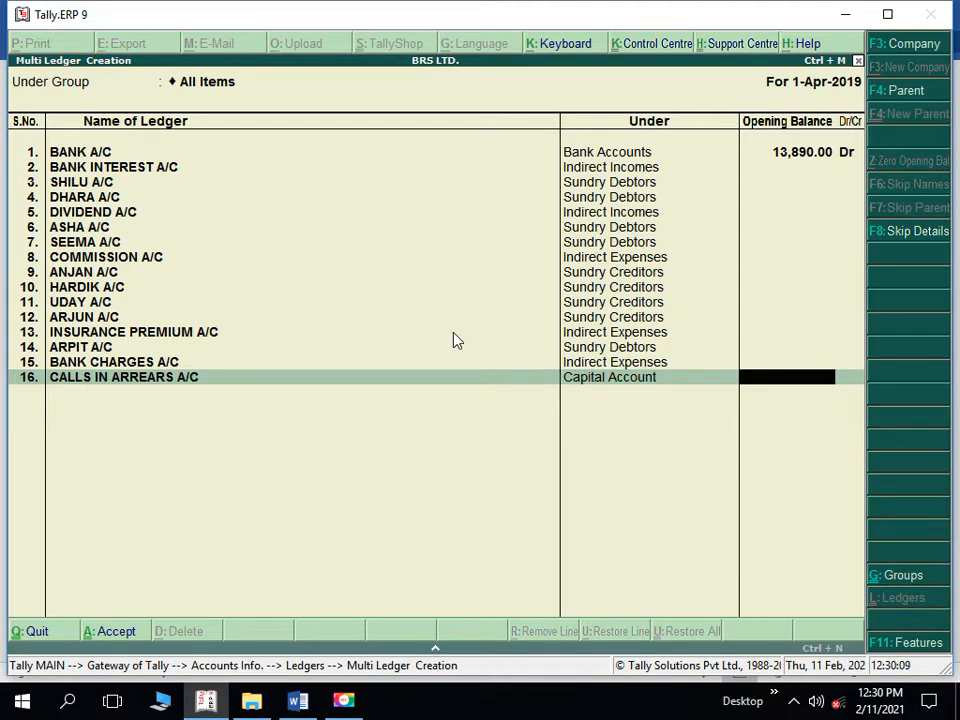
pyautogui.press('Return')
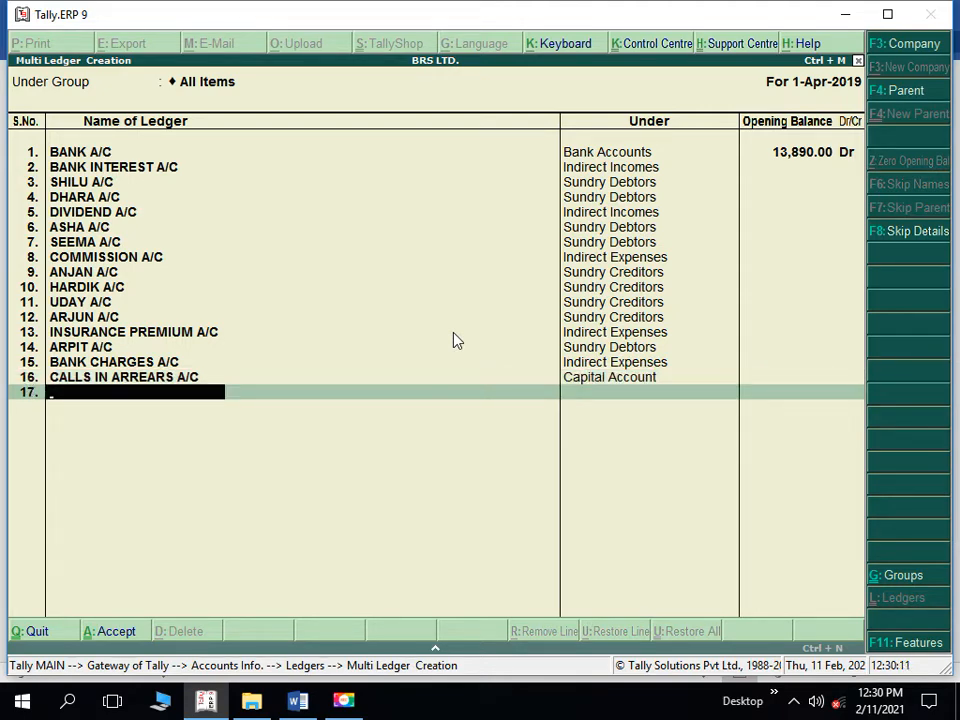
# Check the pass book in Word for any remaining accounts, and save the multiple-ledger list in Tally
pyautogui.hotkey('alt', 'Tab')
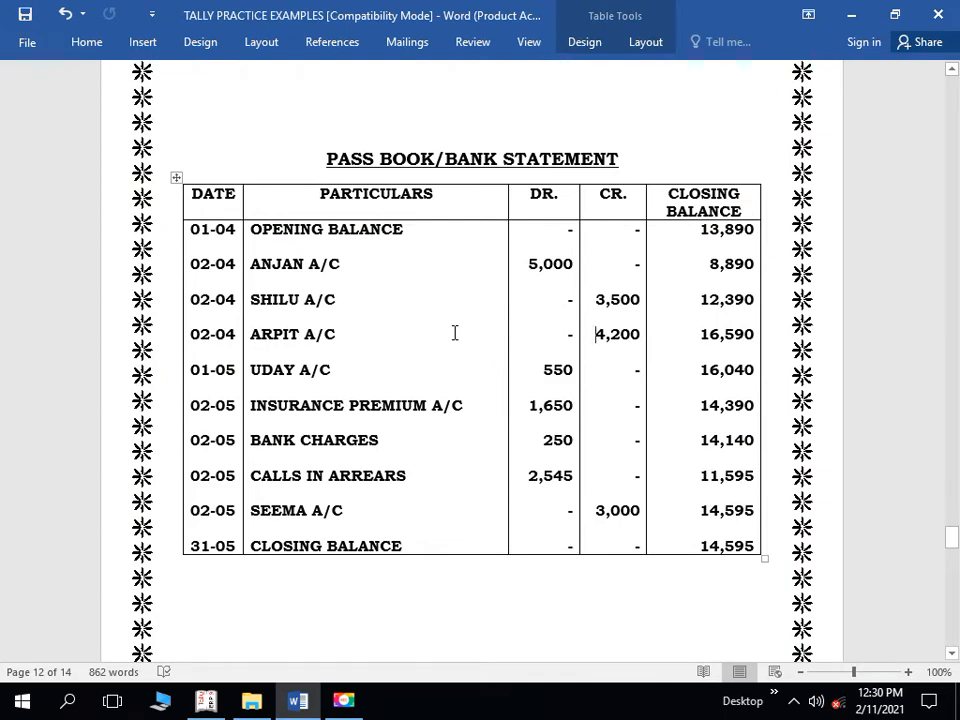
pyautogui.hotkey('alt', 'Tab')
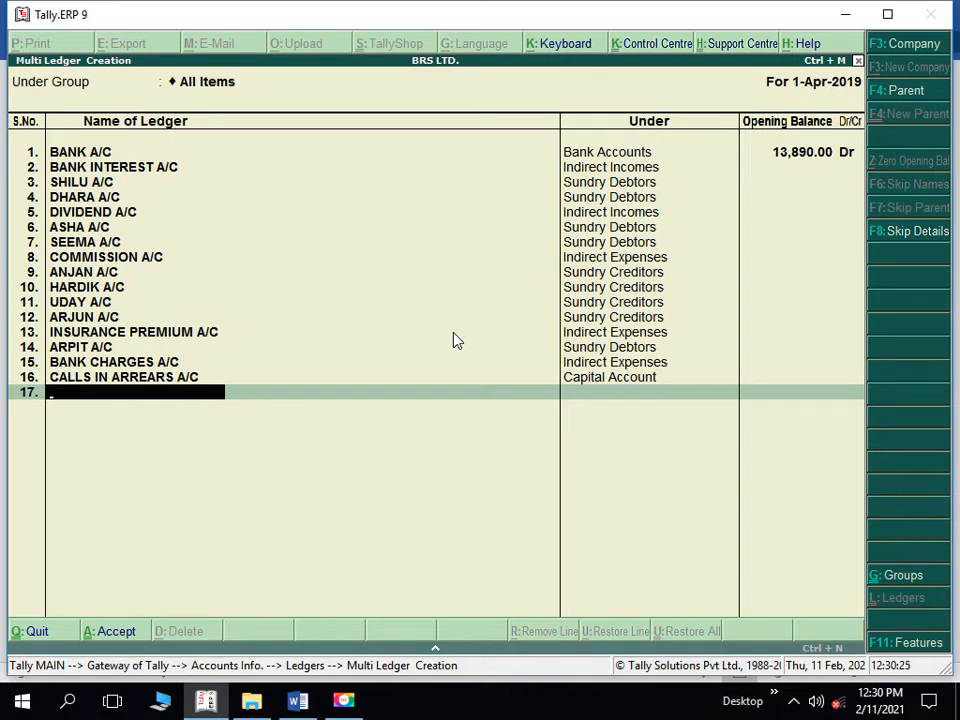
pyautogui.press('Return')
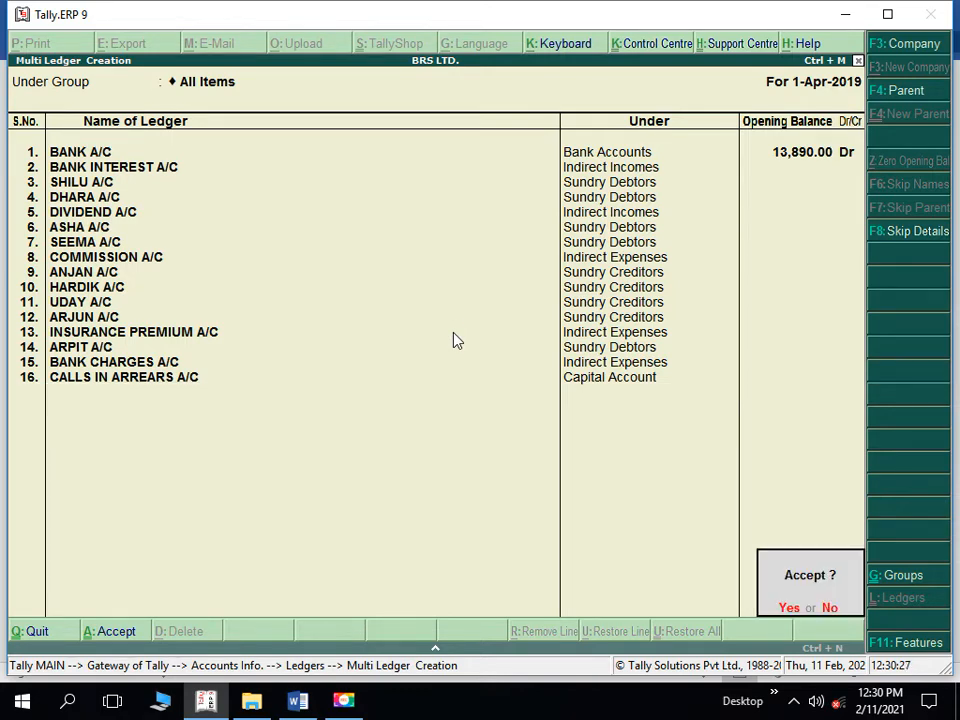
pyautogui.press('y')
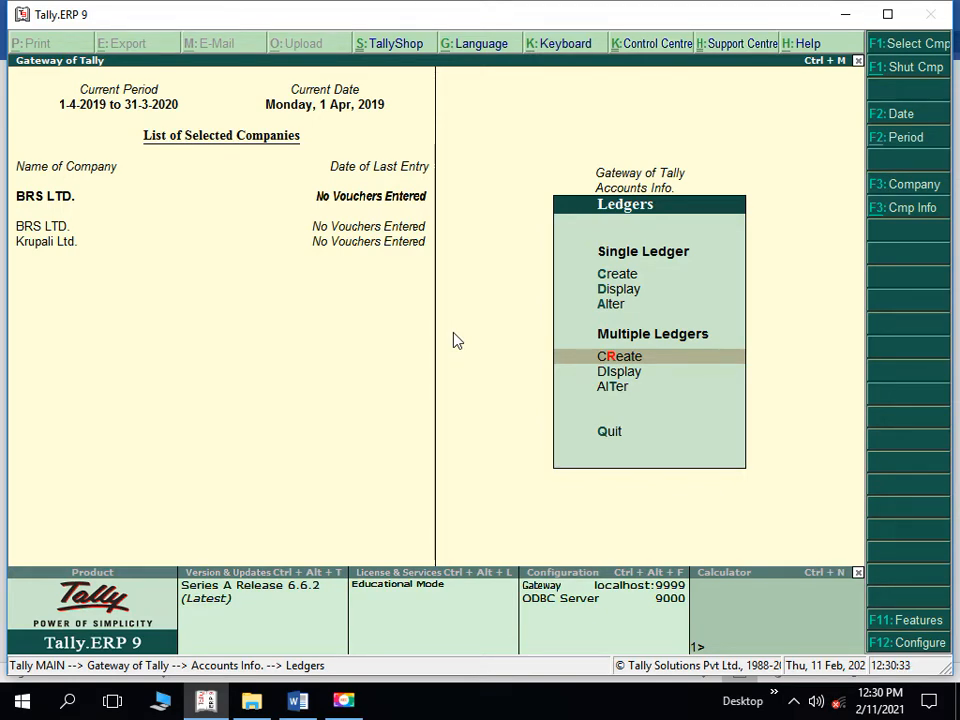
# Switch to Word and read the STEPS TO PREPARE BRS IN TALLY list after the pass book for the next task
pyautogui.hotkey('alt', 'Tab')
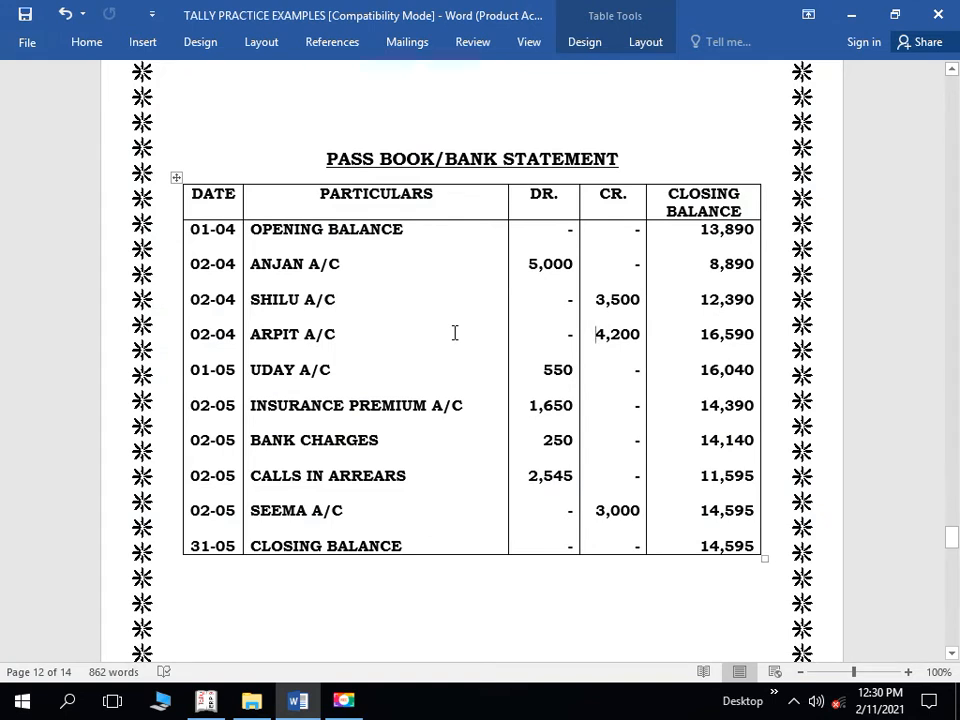
pyautogui.press('alt')
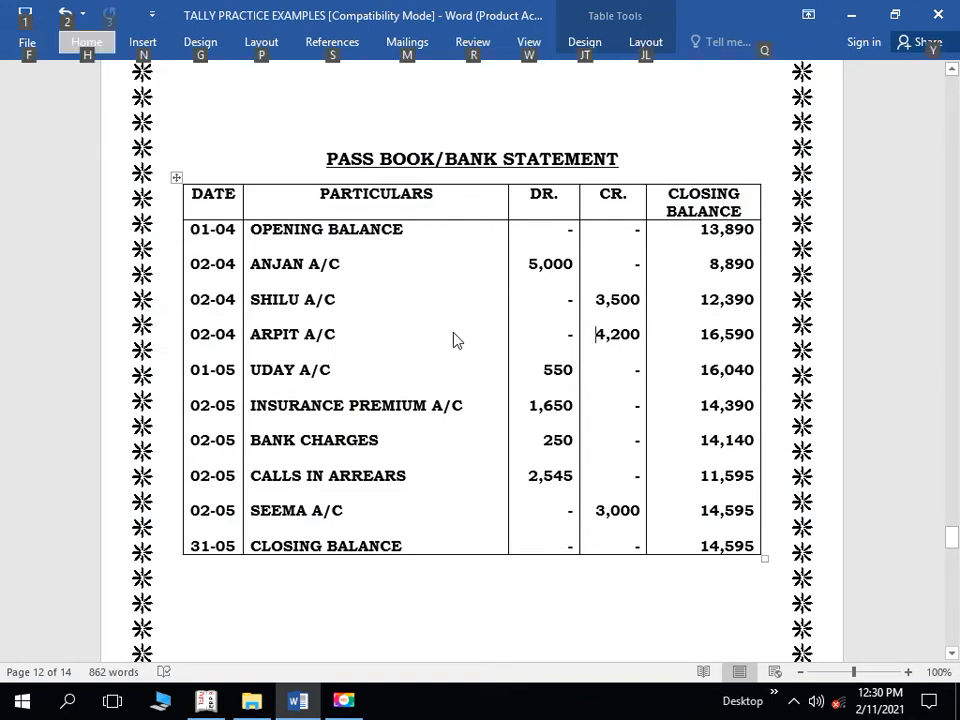
pyautogui.press('Down')
pyautogui.press('Down')
pyautogui.press('Down')
pyautogui.press('Down')
pyautogui.press('Down')
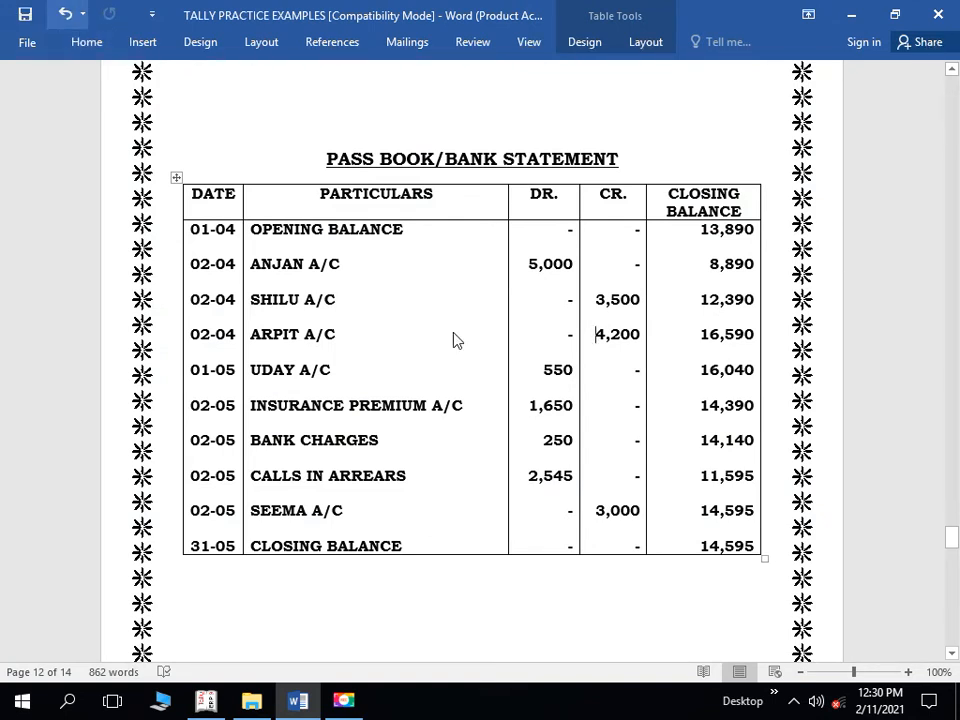
pyautogui.click(380, 407)
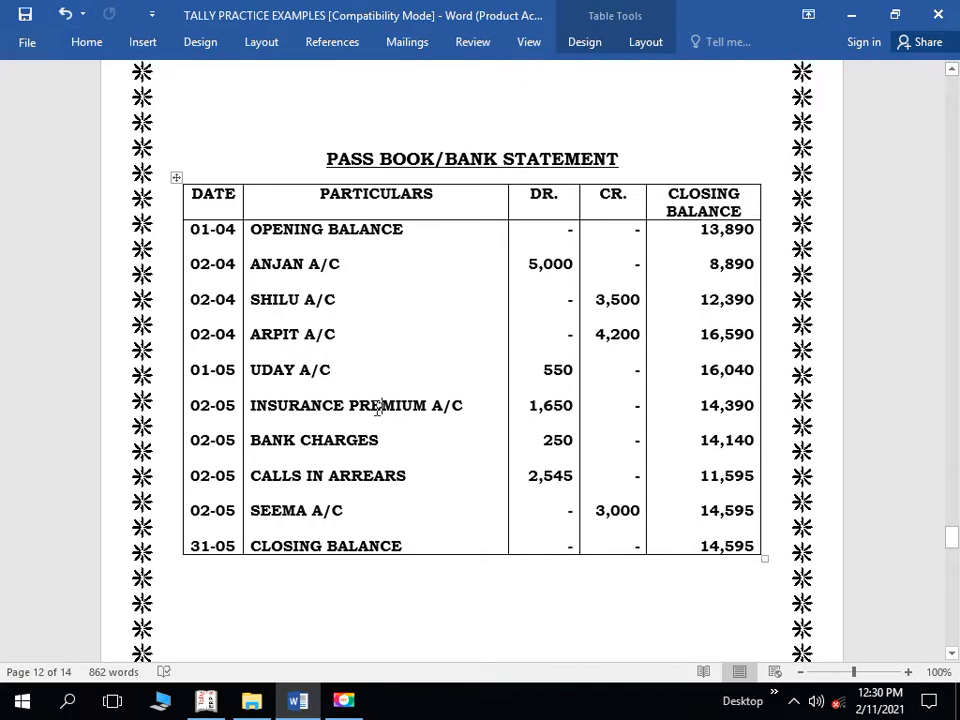
pyautogui.press('Down')
pyautogui.press('Down')
pyautogui.press('Down')
pyautogui.press('Down')
pyautogui.press('Down')
pyautogui.press('Down')
pyautogui.press('Down')
pyautogui.press('Down')
pyautogui.press('Down')
pyautogui.press('Down')
pyautogui.press('Down')
pyautogui.press('Down')
pyautogui.press('Down')
pyautogui.press('Down')
pyautogui.press('Down')
pyautogui.press('Down')
pyautogui.press('Down')
pyautogui.press('Down')
pyautogui.press('Down')
pyautogui.press('Down')
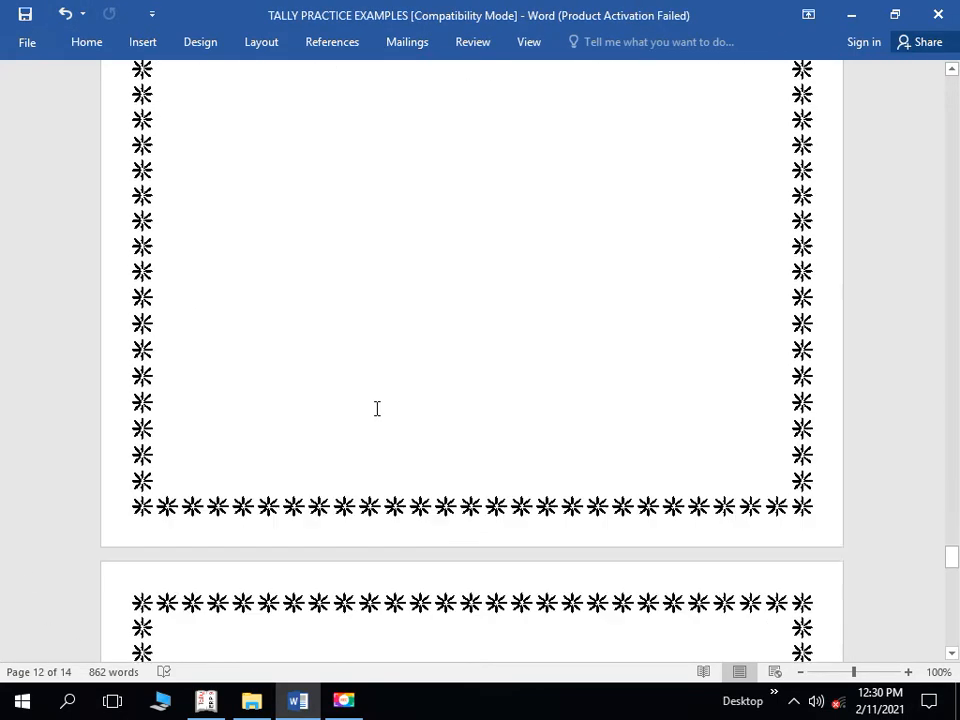
pyautogui.press('Down')
pyautogui.press('Down')
pyautogui.press('Down')
pyautogui.press('Down')
pyautogui.press('Down')
pyautogui.press('Down')
pyautogui.press('Down')
pyautogui.press('Down')
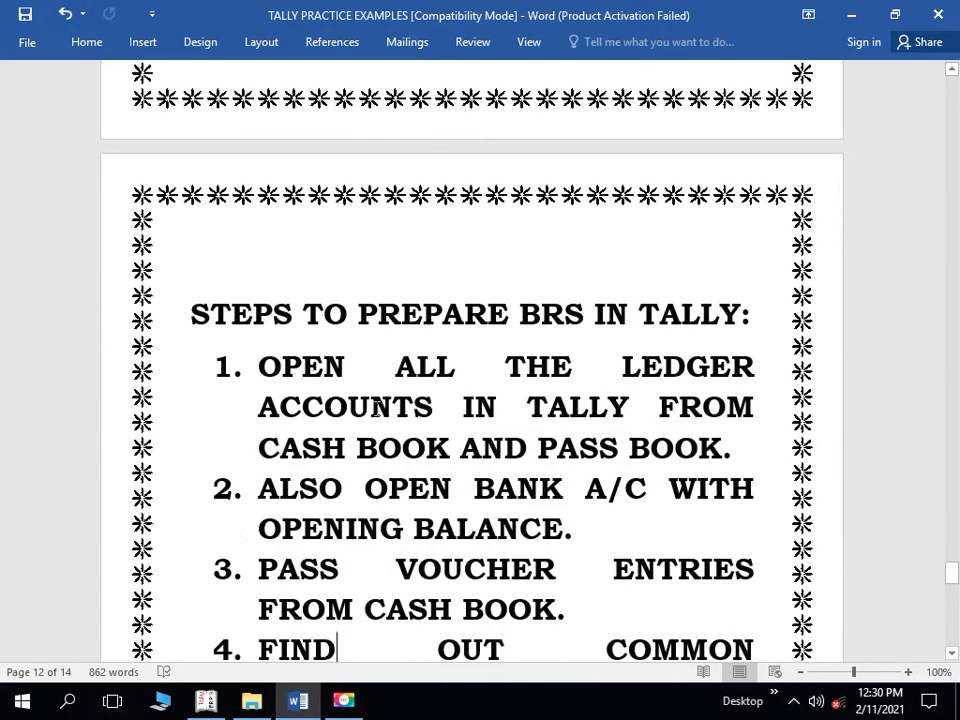
pyautogui.press('Down')
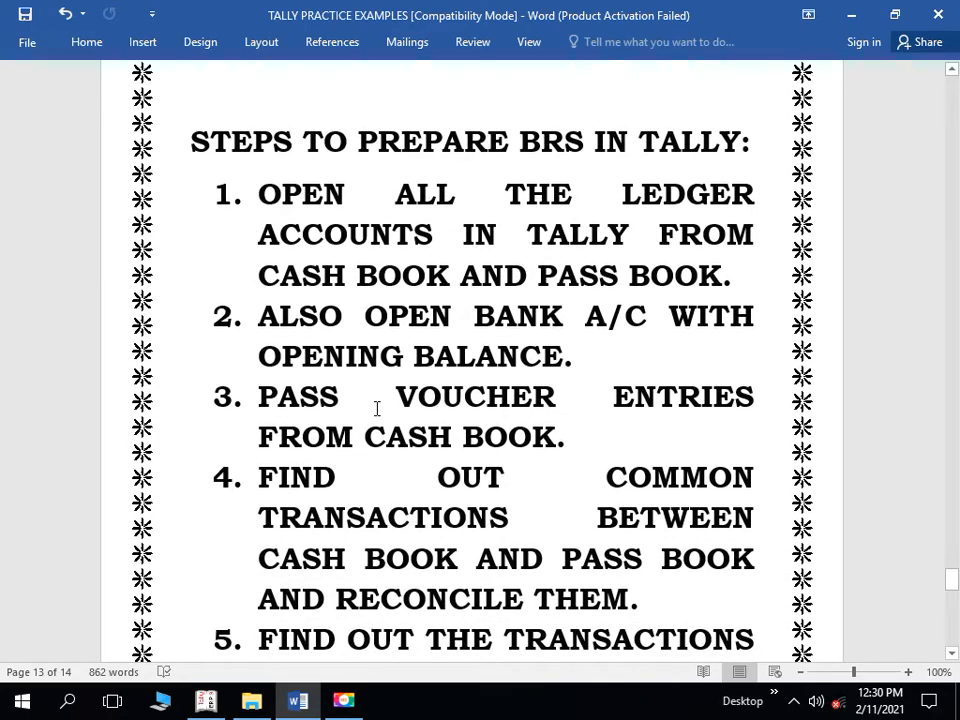
pyautogui.press('Down')
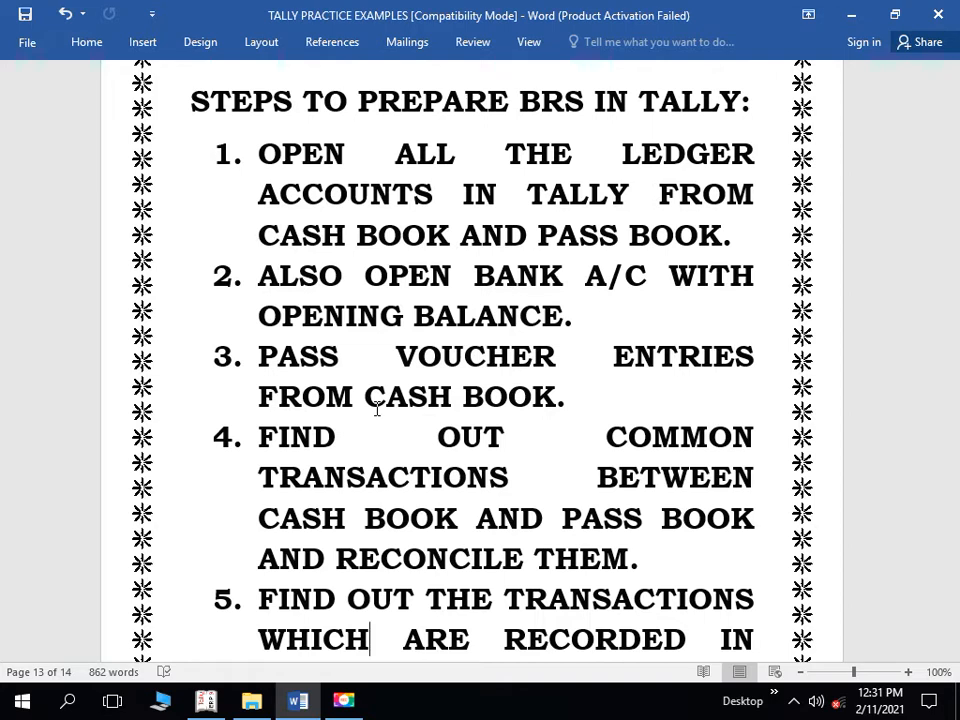
# Return to Tally and start a receipt voucher in Accounting Vouchers with BANK A/C as the account
pyautogui.hotkey('alt', 'Tab')
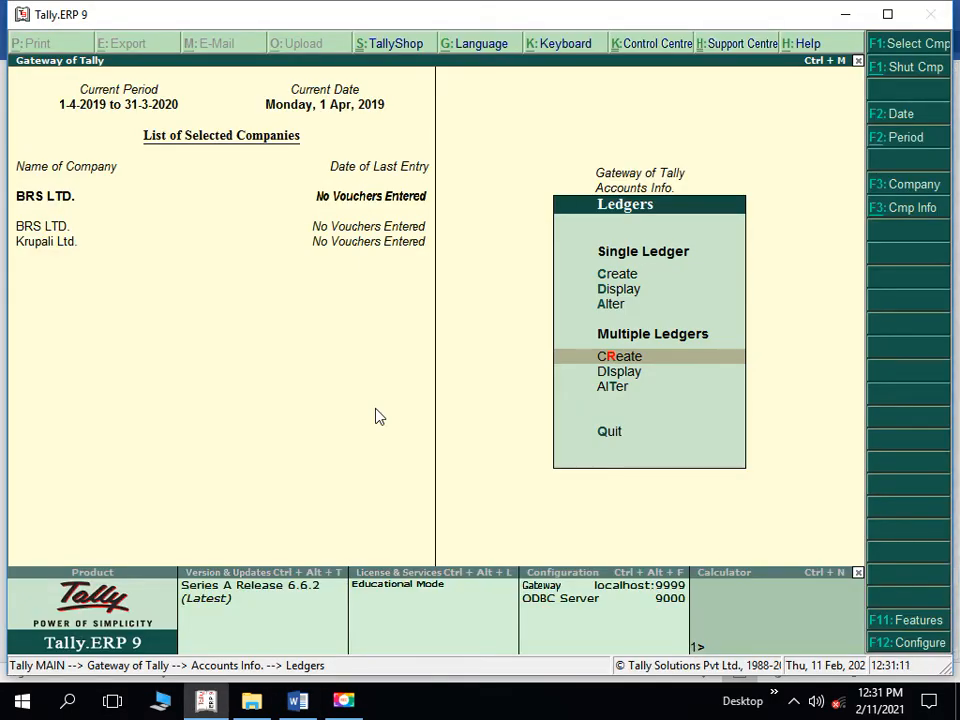
pyautogui.press('Escape')
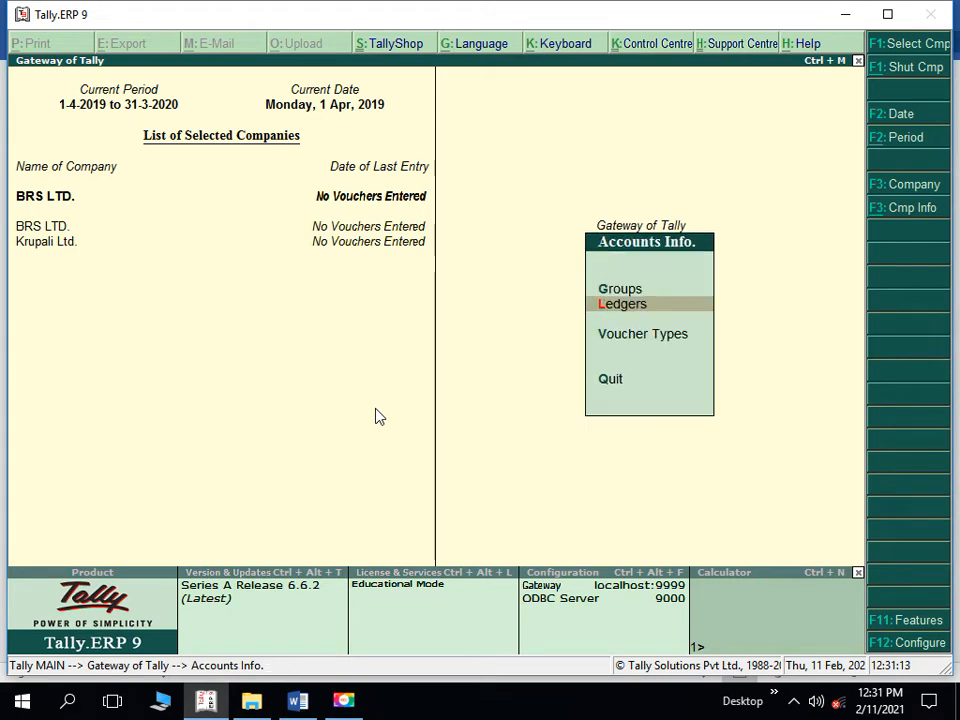
pyautogui.press('Escape')
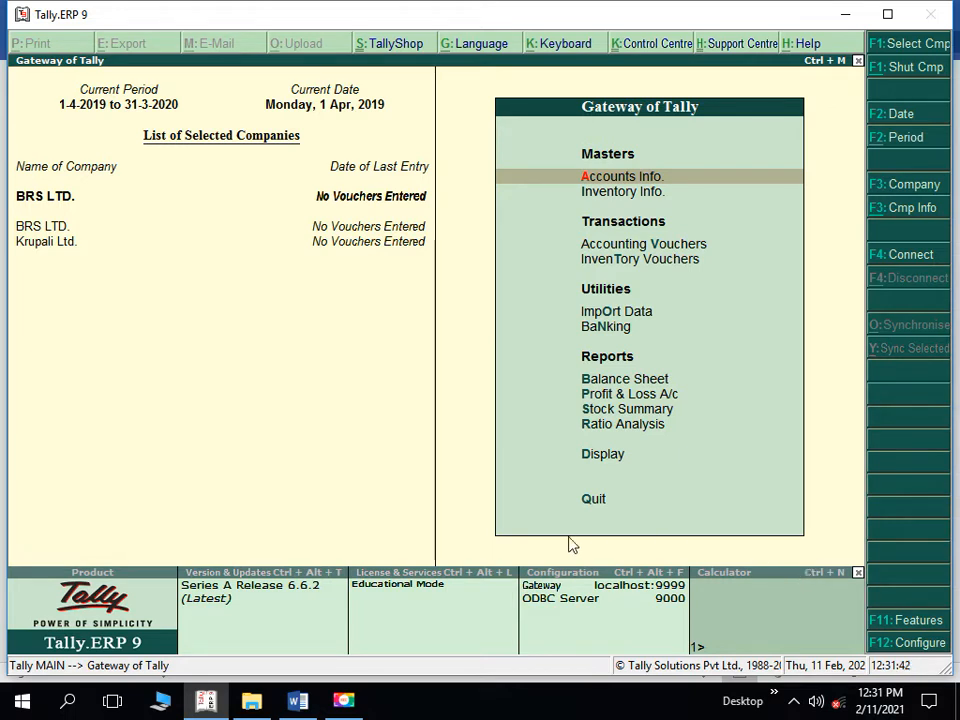
pyautogui.press('v')
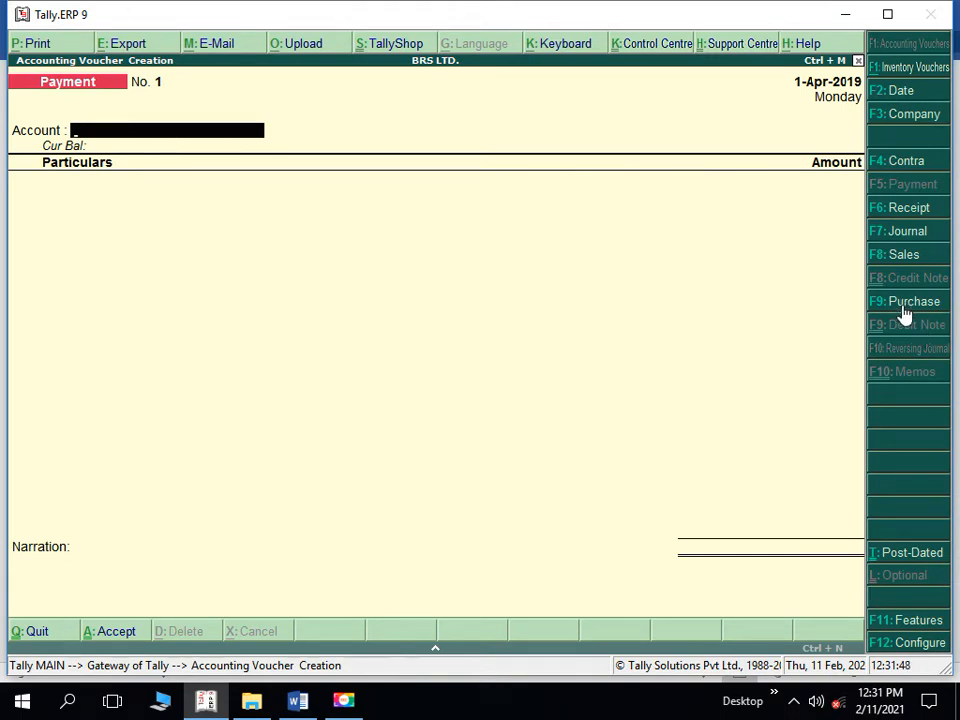
pyautogui.click(898, 210)
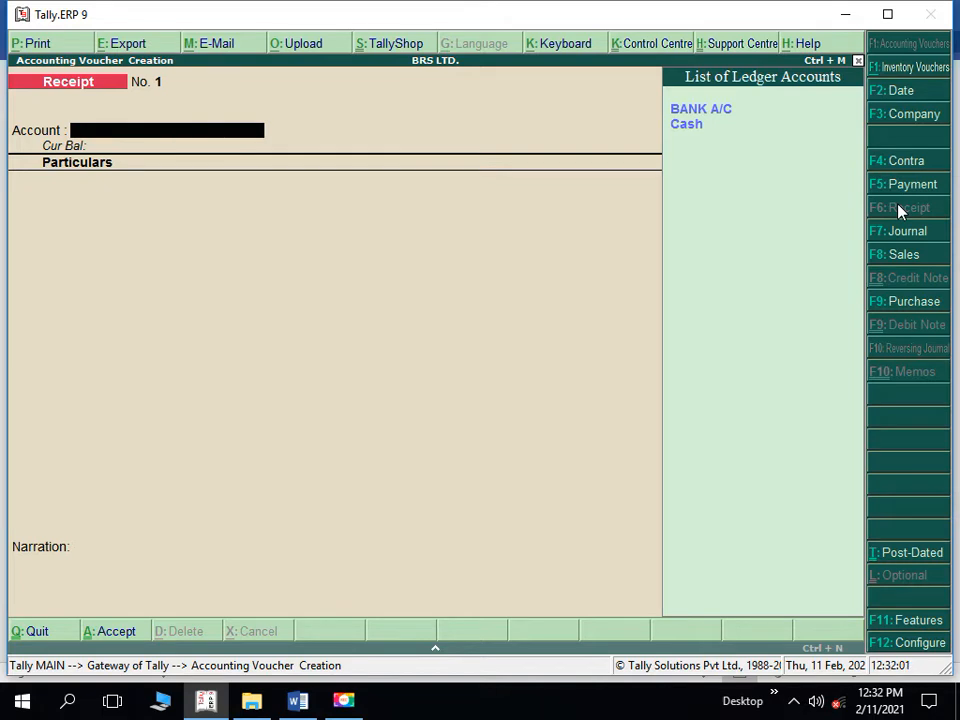
pyautogui.press('Down')
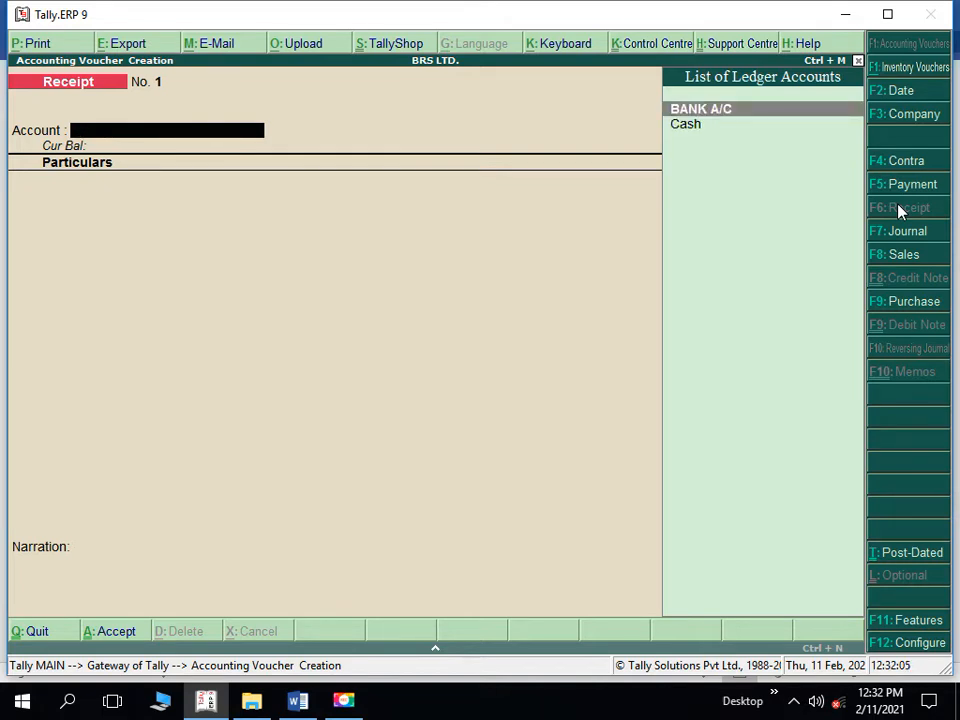
pyautogui.press('Return')
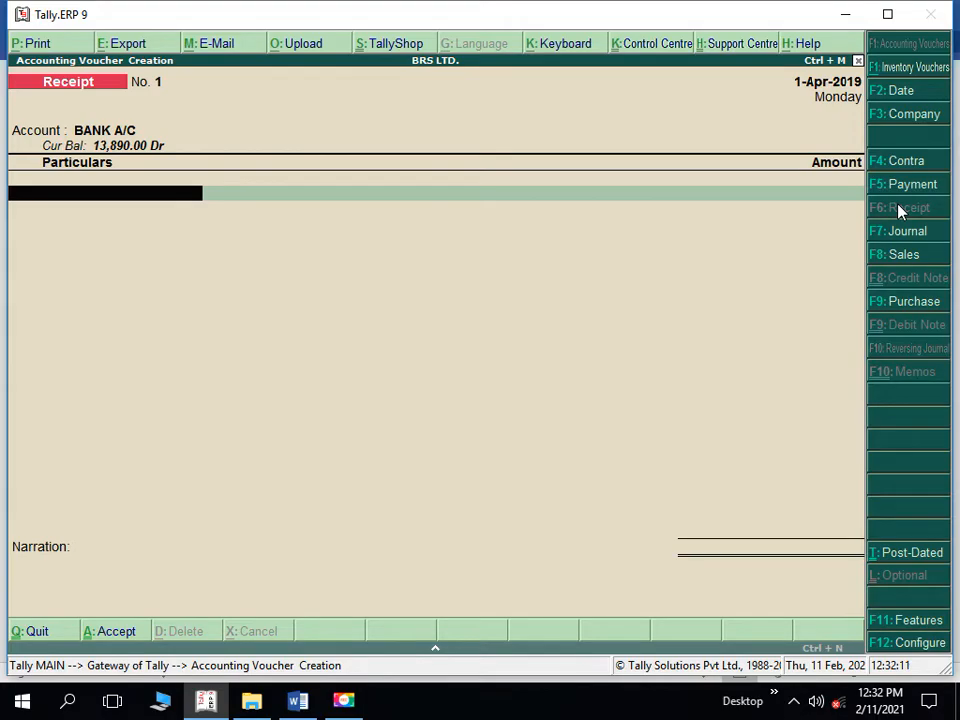
# Switch to Word and examine the receipts side of the CASH BOOK table for the first entry and its amount
pyautogui.hotkey('alt', 'Tab')
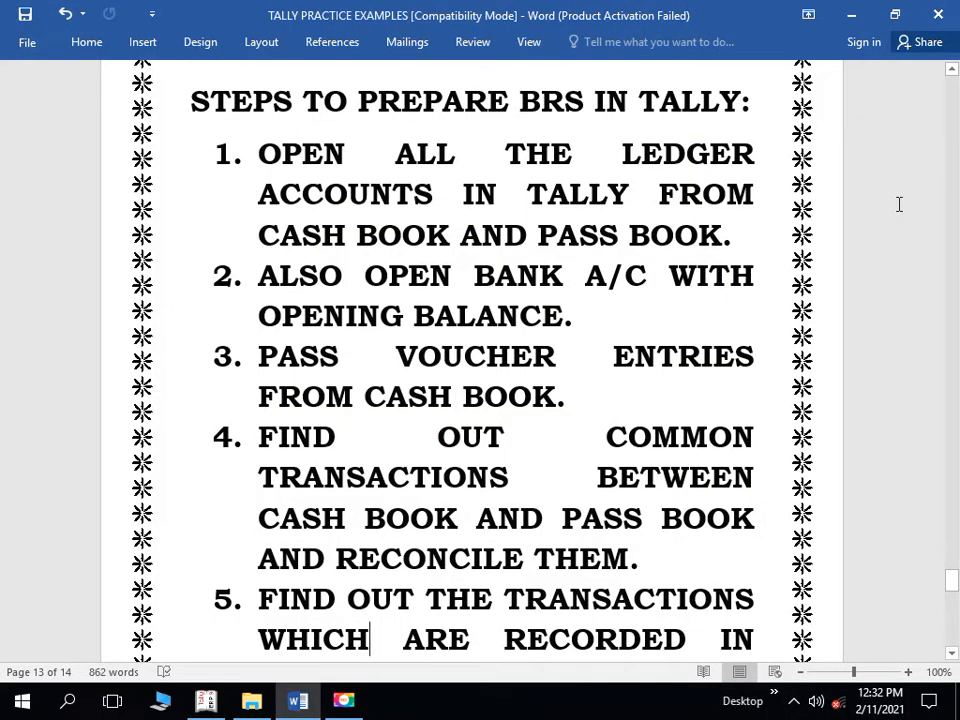
pyautogui.press('Up')
pyautogui.press('Up')
pyautogui.press('Up')
pyautogui.press('Up')
pyautogui.press('Up')
pyautogui.press('Up')
pyautogui.press('Up')
pyautogui.press('Up')
pyautogui.press('Up')
pyautogui.press('Up')
pyautogui.press('Up')
pyautogui.press('Up')
pyautogui.press('Up')
pyautogui.press('Up')
pyautogui.press('Up')
pyautogui.press('Up')
pyautogui.press('Up')
pyautogui.press('Up')
pyautogui.press('Up')
pyautogui.press('Up')
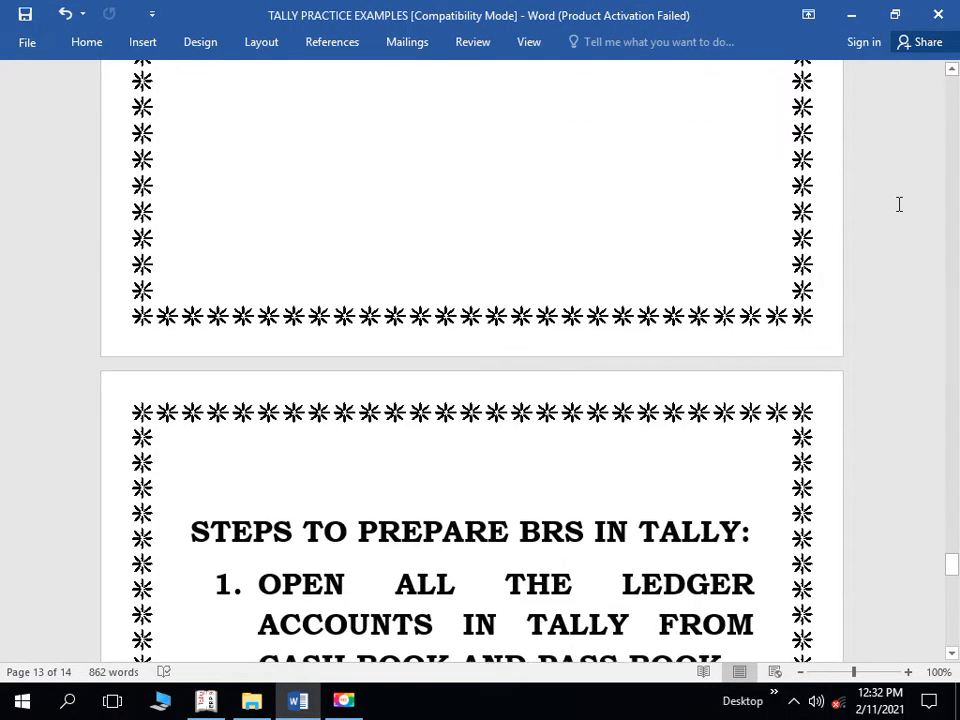
pyautogui.press('Up')
pyautogui.press('Up')
pyautogui.press('Up')
pyautogui.press('Up')
pyautogui.press('Up')
pyautogui.press('Up')
pyautogui.press('Up')
pyautogui.press('Up')
pyautogui.press('Up')
pyautogui.press('Up')
pyautogui.press('Up')
pyautogui.press('Up')
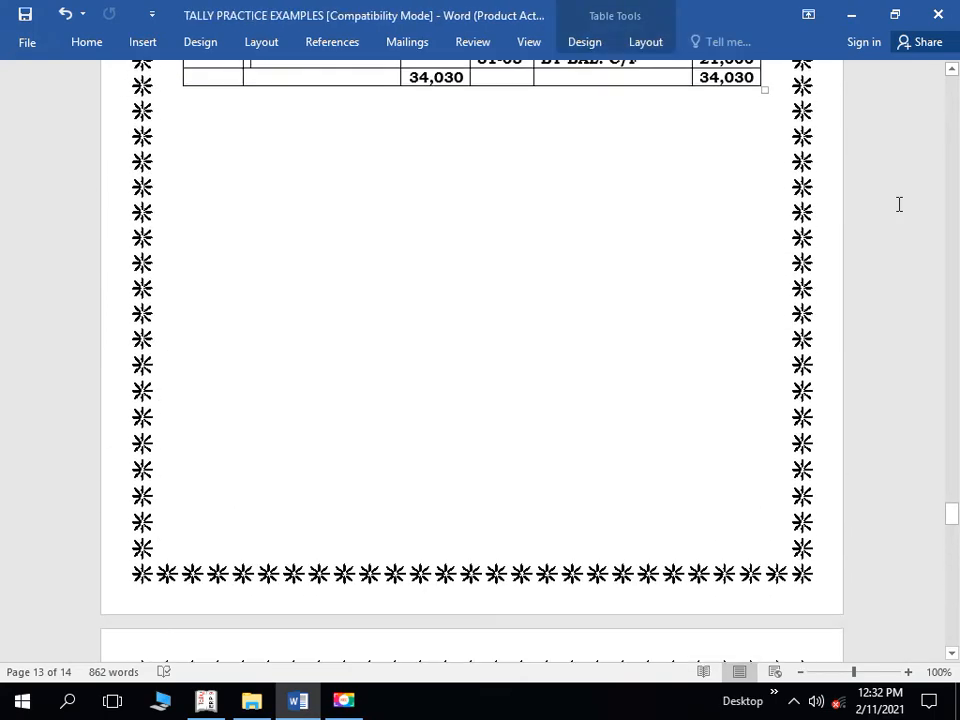
pyautogui.press('Up')
pyautogui.press('Up')
pyautogui.press('Up')
pyautogui.press('Up')
pyautogui.press('Up')
pyautogui.press('Up')
pyautogui.press('Up')
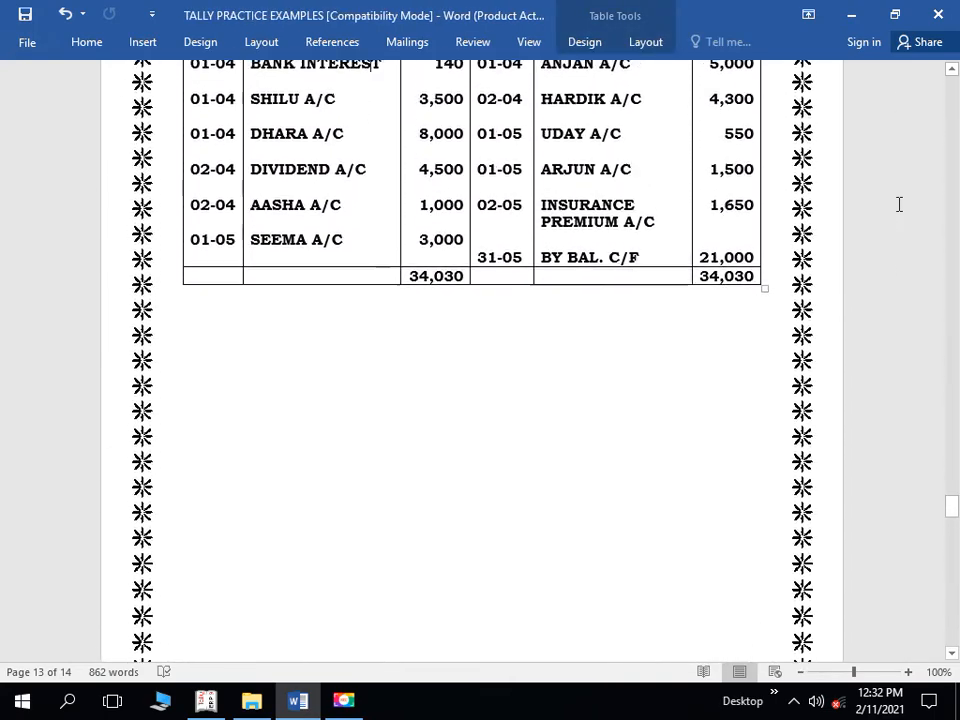
pyautogui.press('Up')
pyautogui.press('Up')
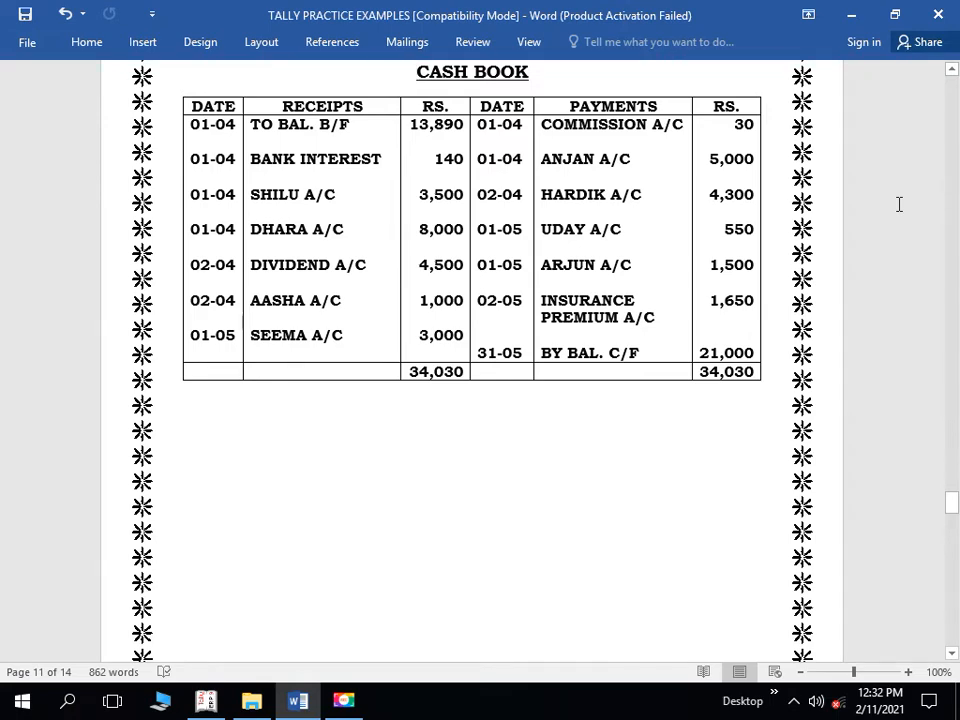
# Return to Tally and enter BANK INTEREST A/C with an amount of 140 in the receipt voucher
pyautogui.hotkey('alt', 'Tab')
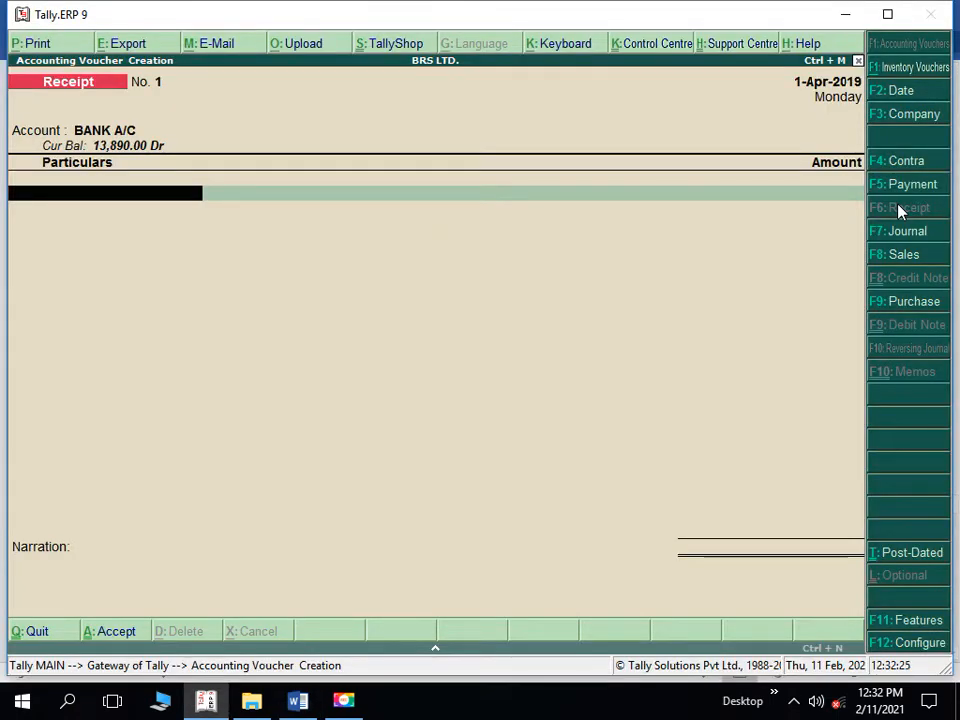
pyautogui.write('B')
pyautogui.press('Down')
pyautogui.press('Down')
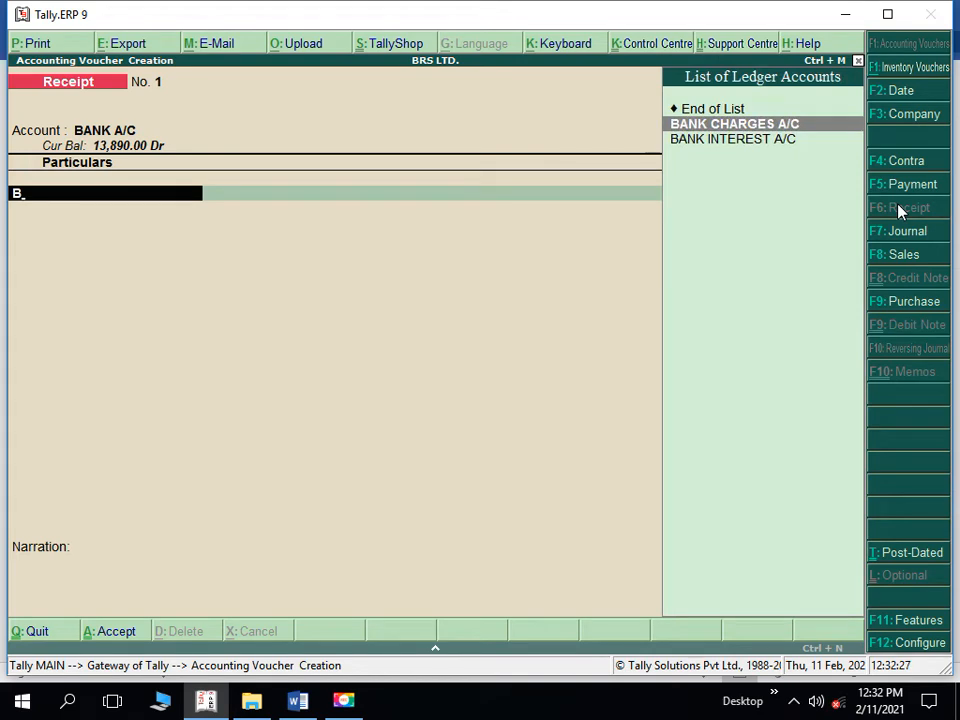
pyautogui.press('Return')
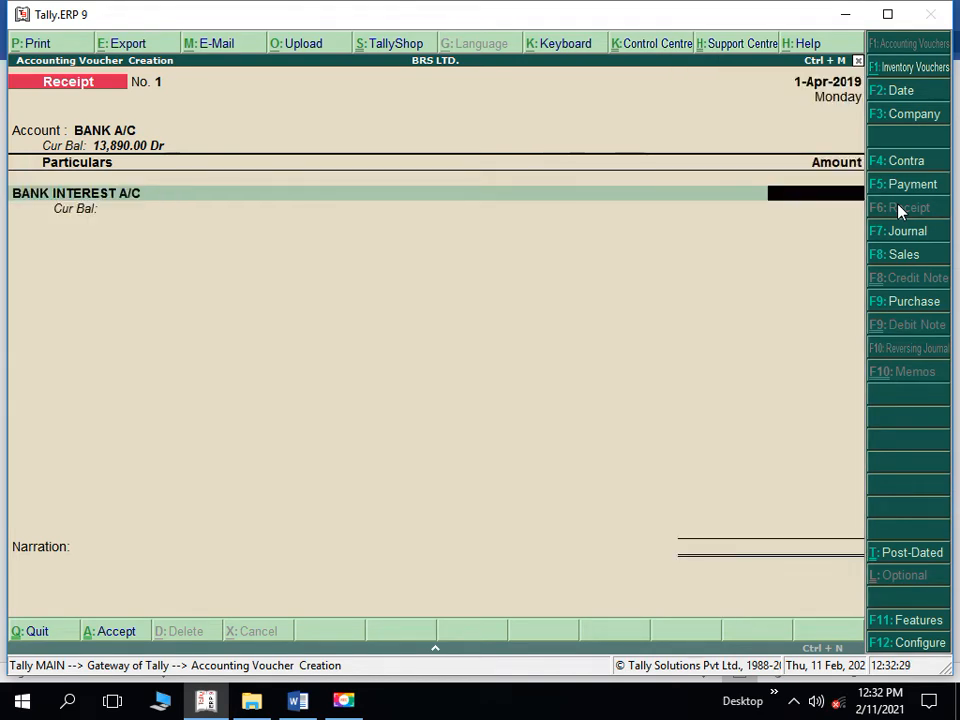
pyautogui.write('140')
pyautogui.press('Return')
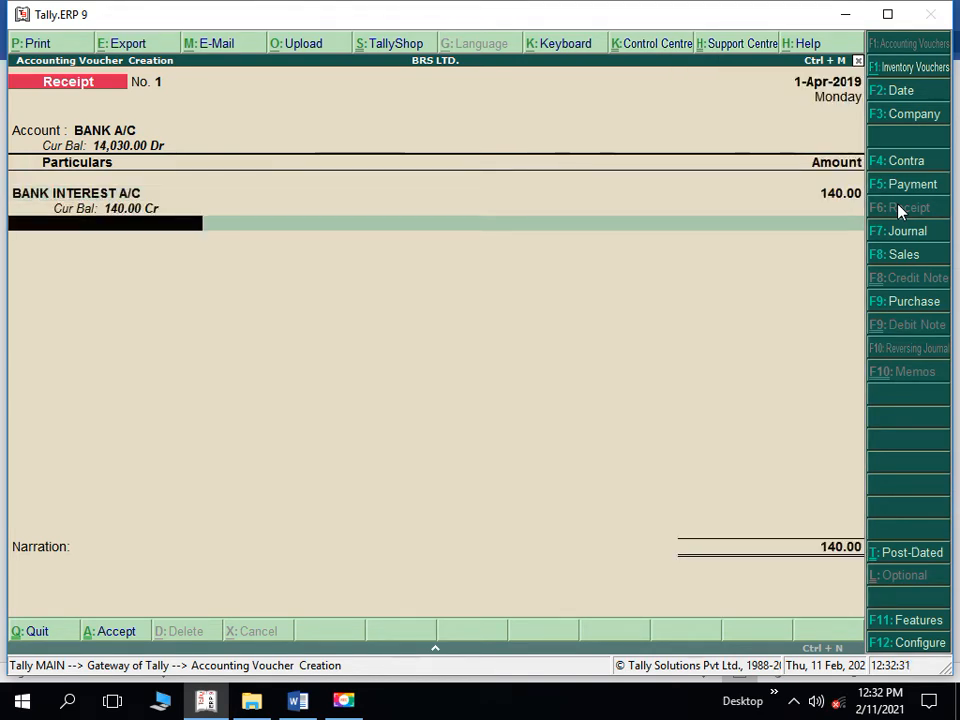
# Finish the bank interest receipt voucher with the default Cheque/DD bank allocation dated 1-Apr-2019 and accept it
pyautogui.press('Return')
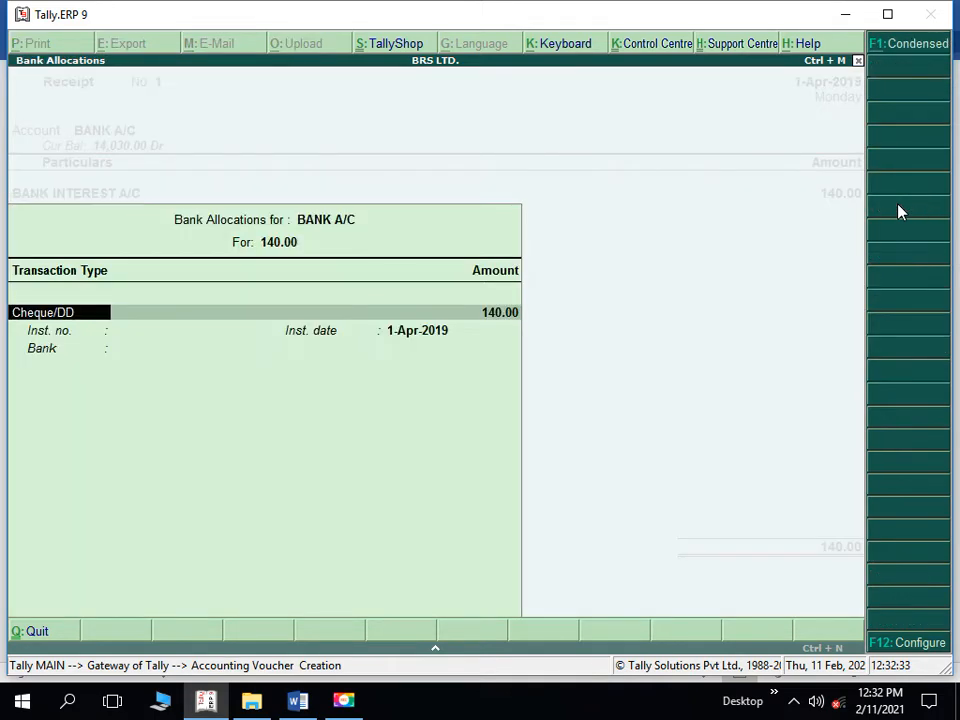
pyautogui.press('Return')
pyautogui.press('Return')
pyautogui.press('Return')
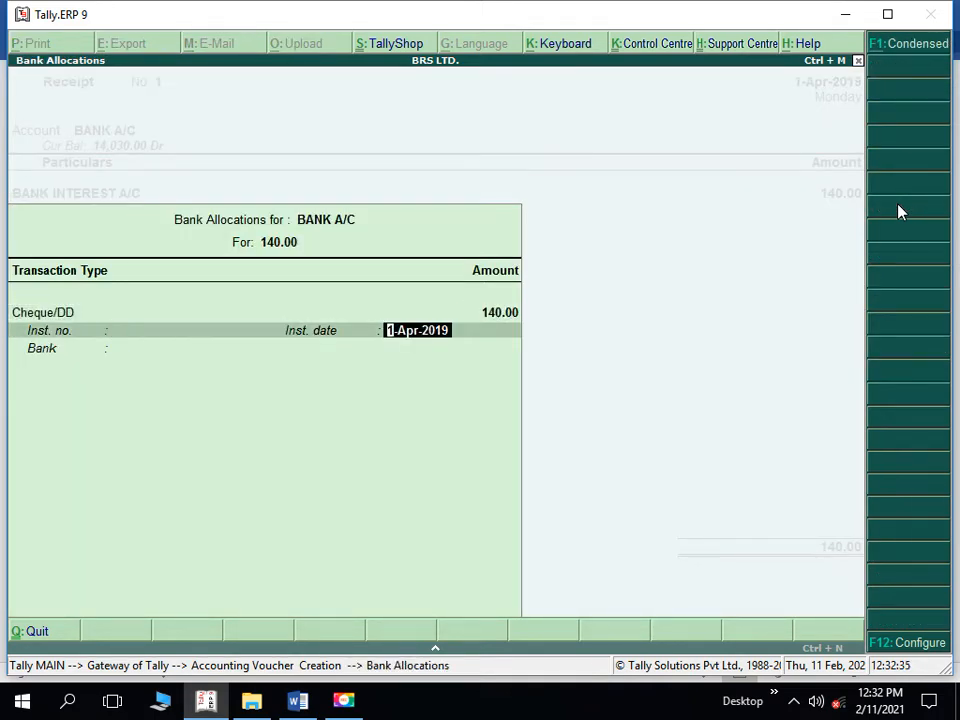
pyautogui.press('Return')
pyautogui.press('Return')
pyautogui.press('Return')
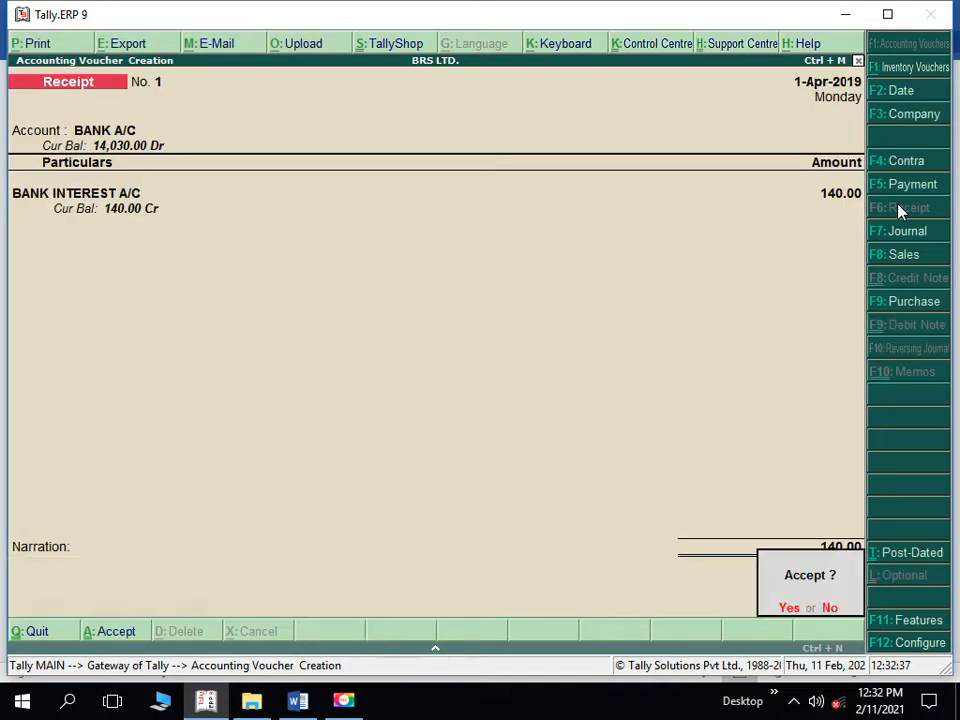
pyautogui.press('Return')
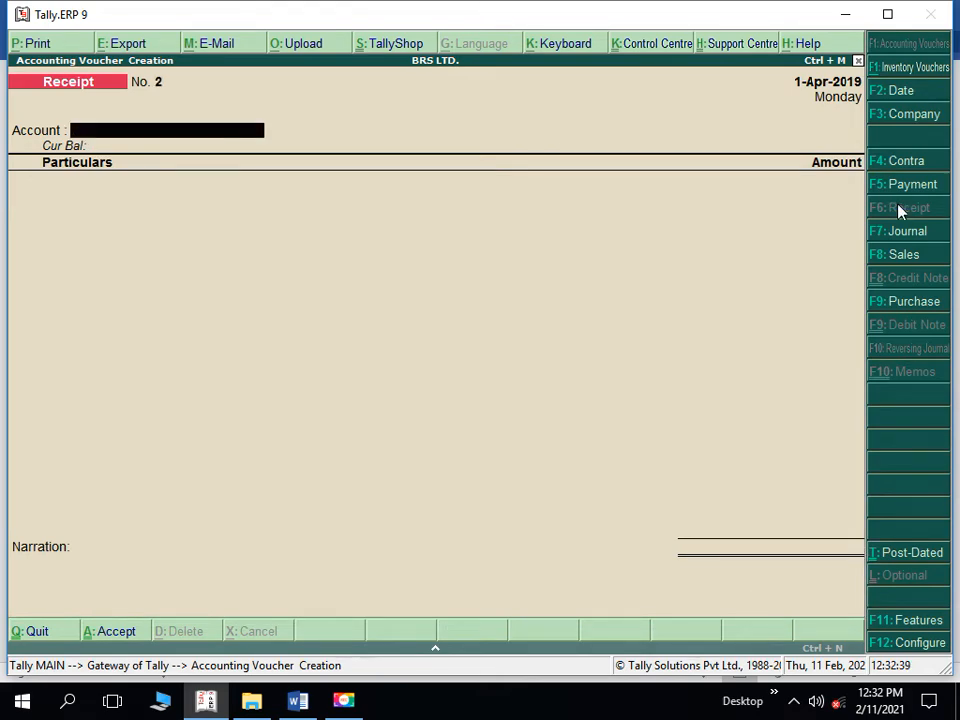
# Check the next receipt in Word's CASH BOOK, return to Tally and enter a receipt into BANK A/C from that party's ledger for 3500
pyautogui.hotkey('alt', 'Tab')
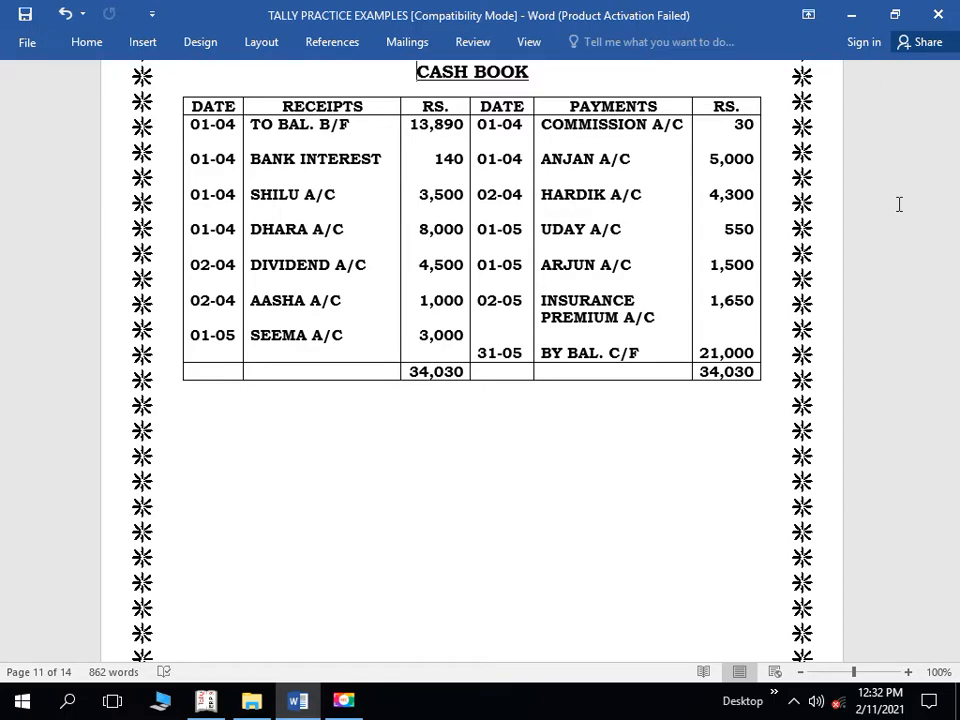
pyautogui.hotkey('alt', 'Tab')
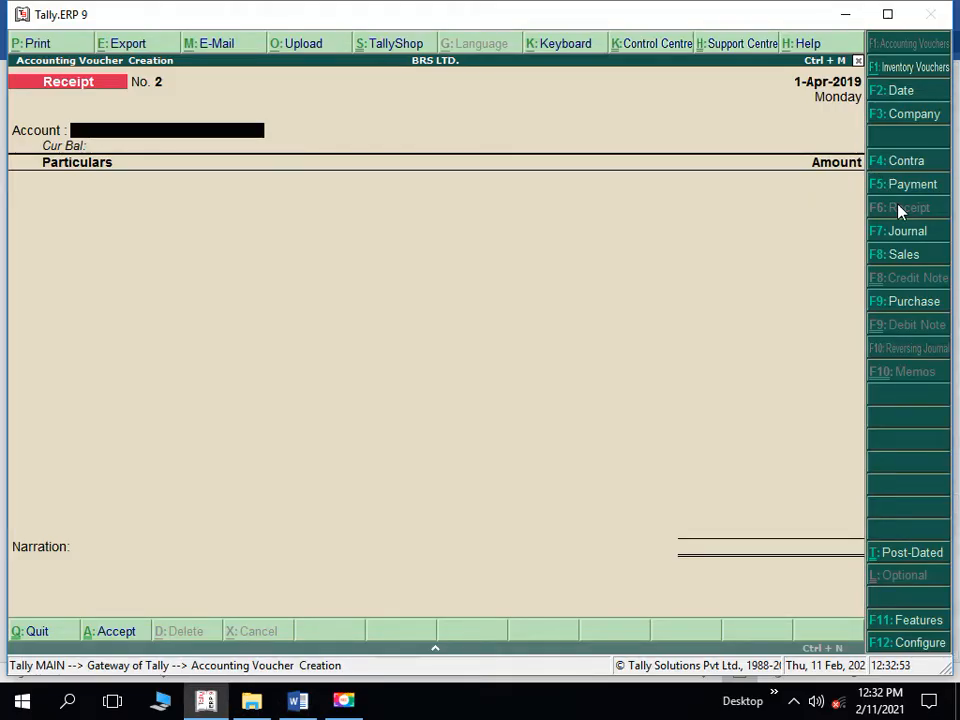
pyautogui.write('B')
pyautogui.press('Return')
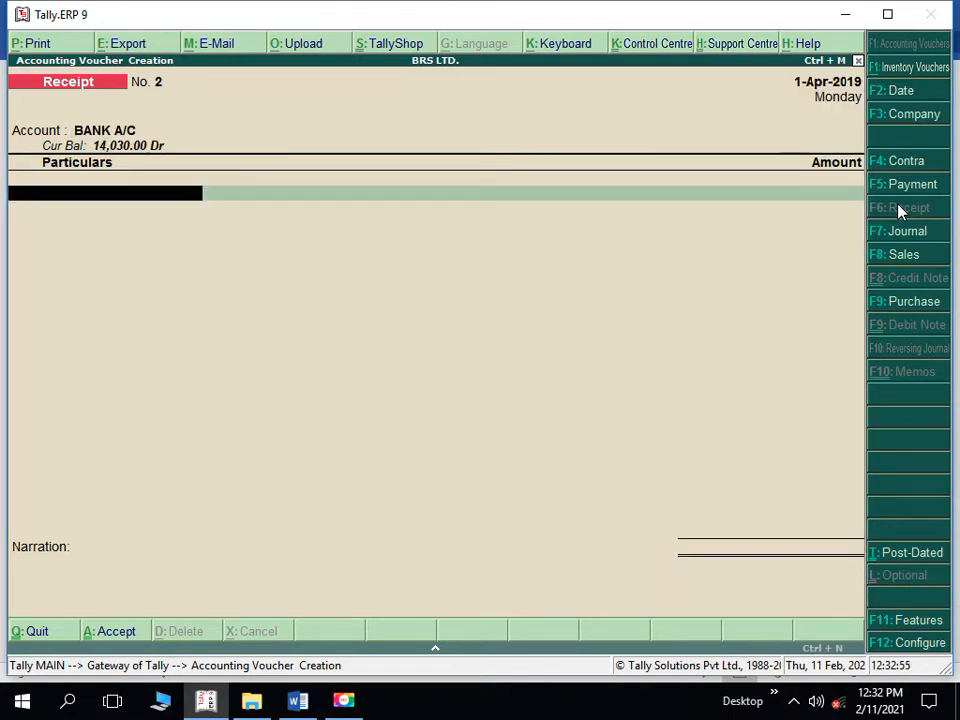
pyautogui.write('S')
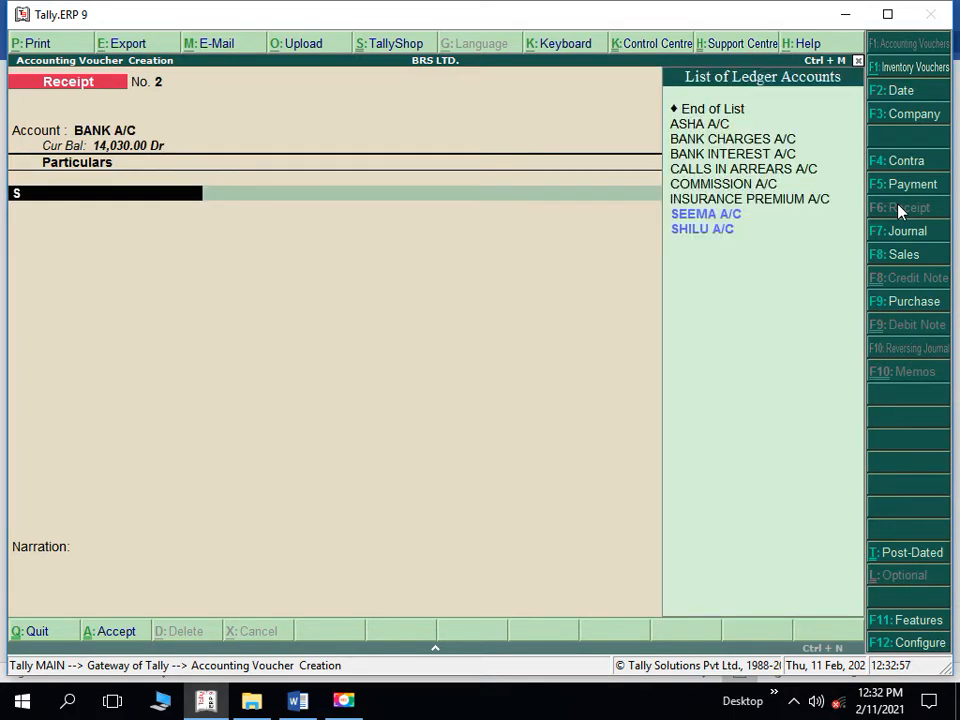
pyautogui.press('Down')
pyautogui.press('Return')
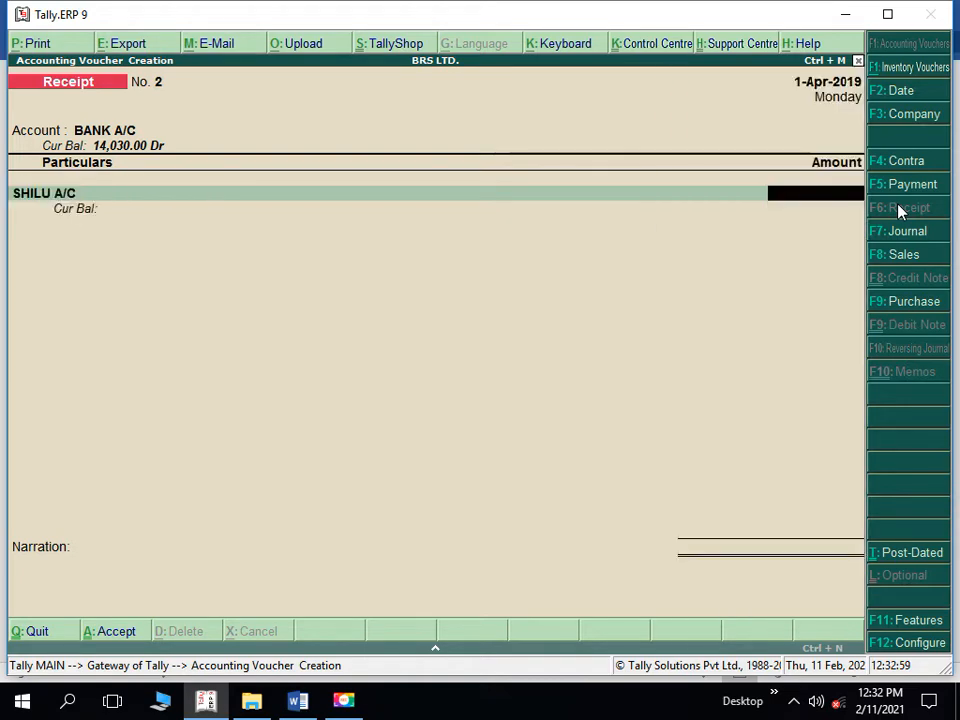
pyautogui.write('3,5')
pyautogui.write('00')
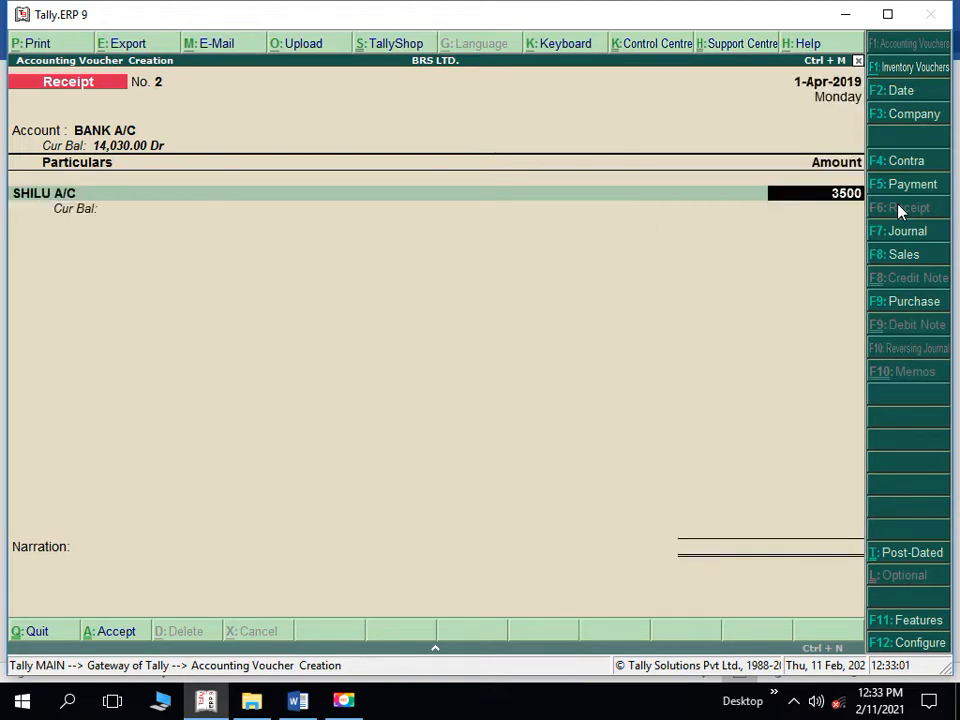
# Keep the 3,500 receipt On Account with the default bank allocation and accept the voucher
pyautogui.press('Return')
pyautogui.press('Return')
pyautogui.press('Return')
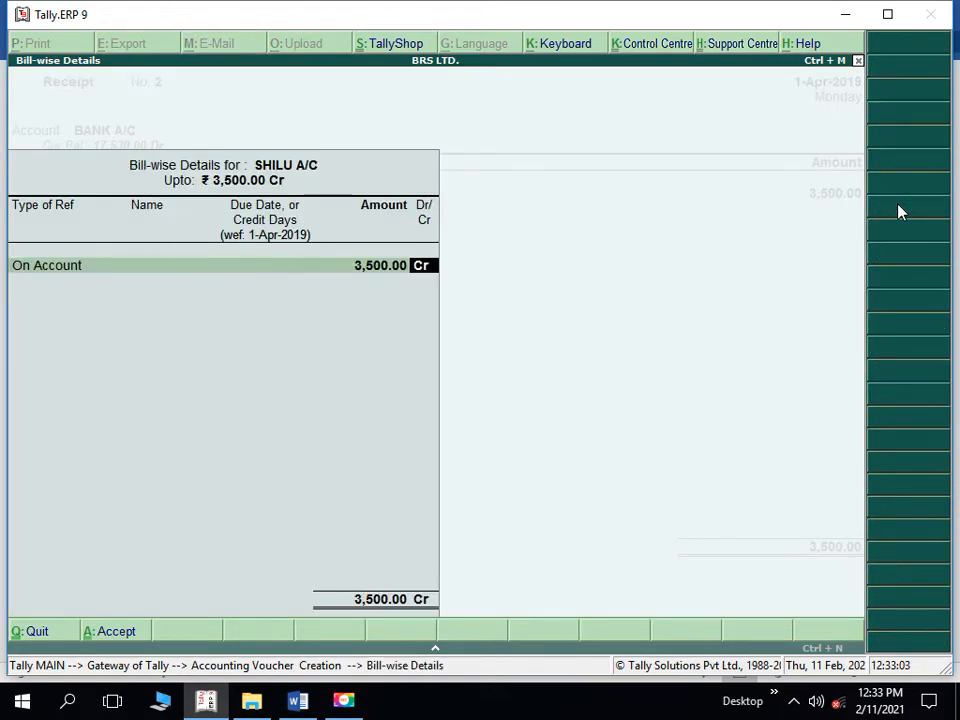
pyautogui.press('Return')
pyautogui.press('Return')
pyautogui.press('Return')
pyautogui.press('Return')
pyautogui.press('Return')
pyautogui.press('Return')
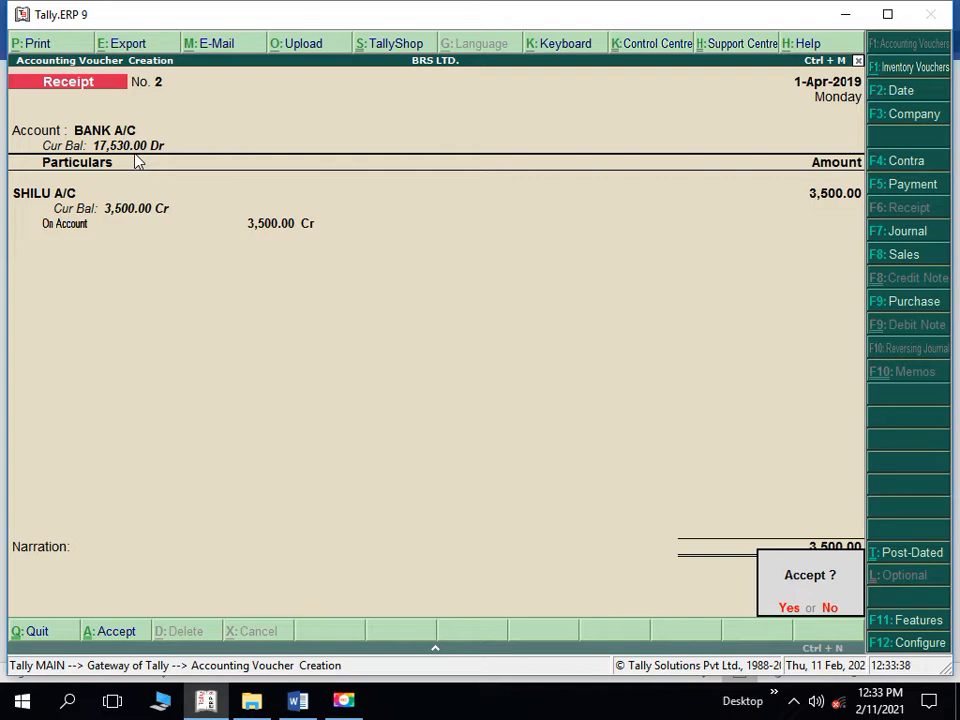
pyautogui.press('Return')
# Check the following cash book receipt in Word, return to Tally and enter it into BANK A/C from that party's ledger for 8000
pyautogui.hotkey('alt', 'Tab')
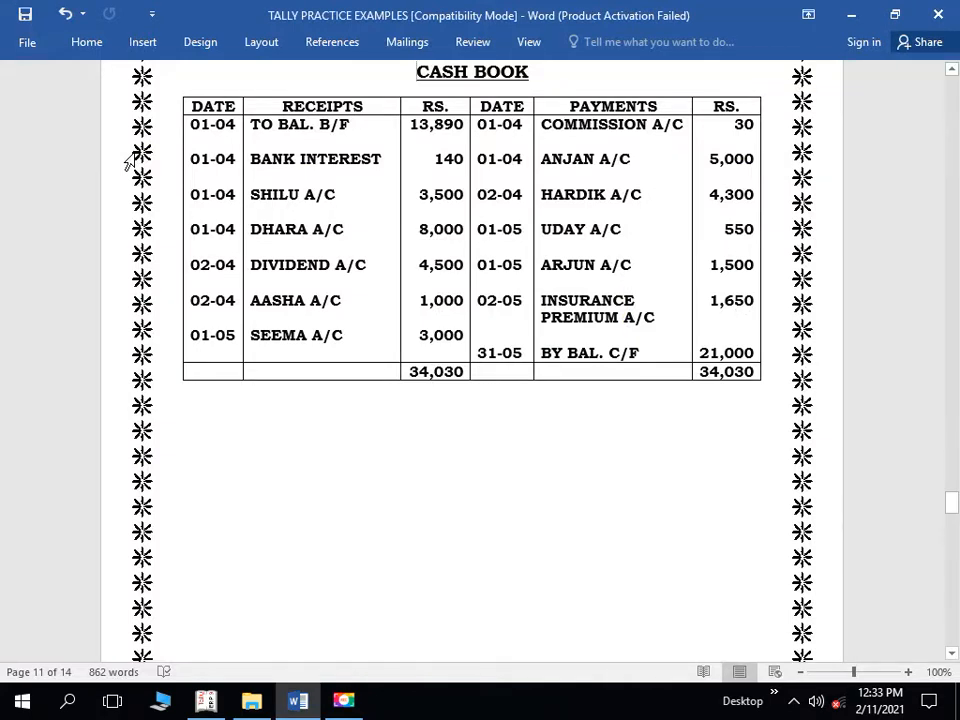
pyautogui.hotkey('alt', 'Tab')
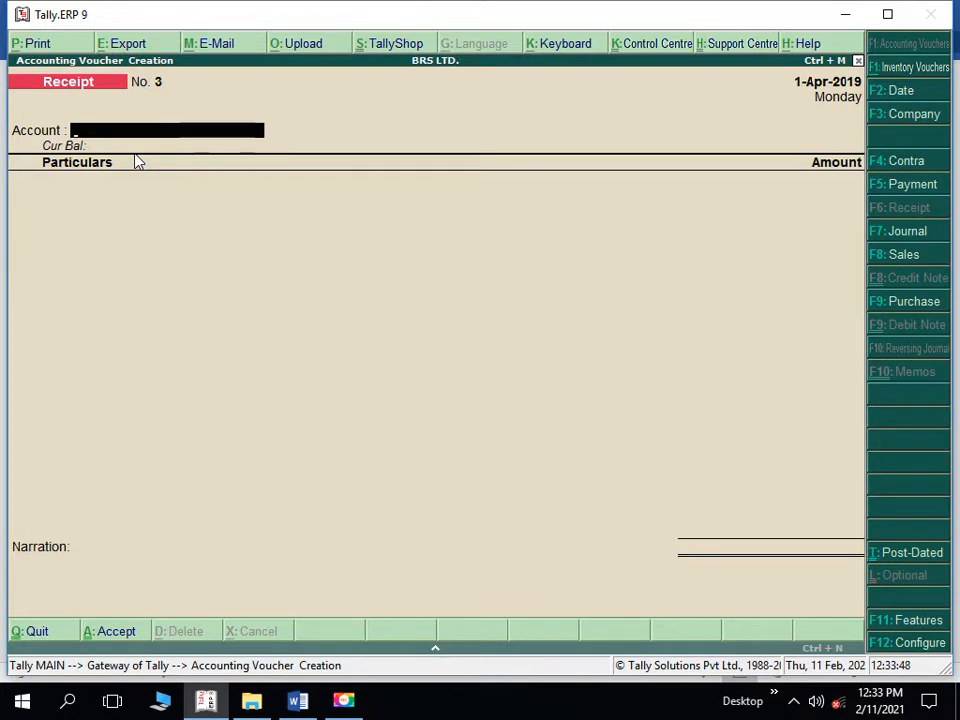
pyautogui.write('B')
pyautogui.press('Return')
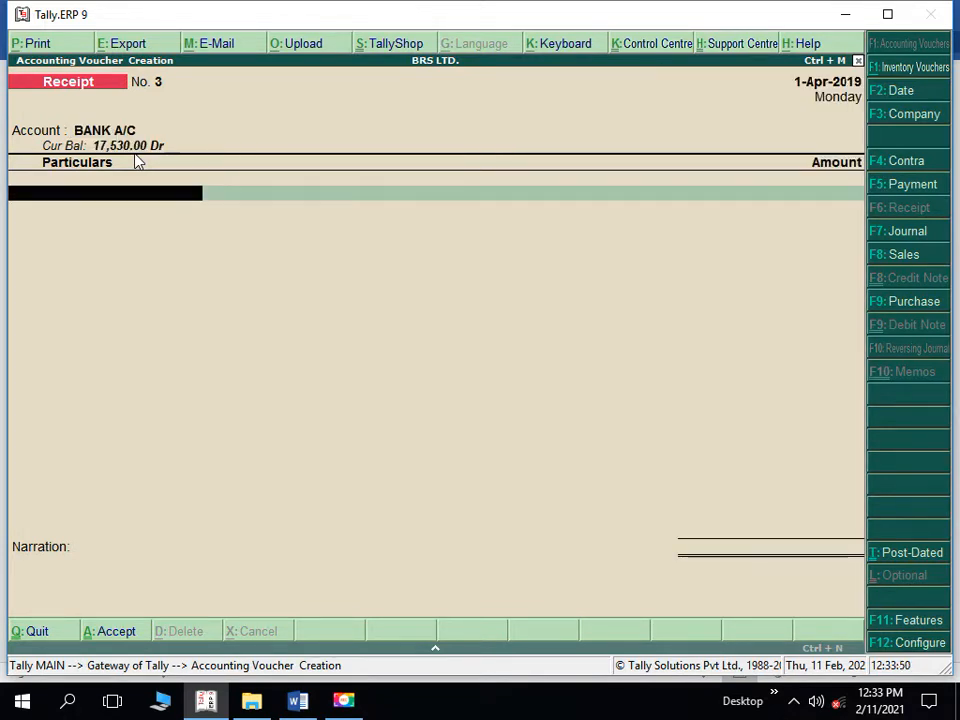
pyautogui.write('D')
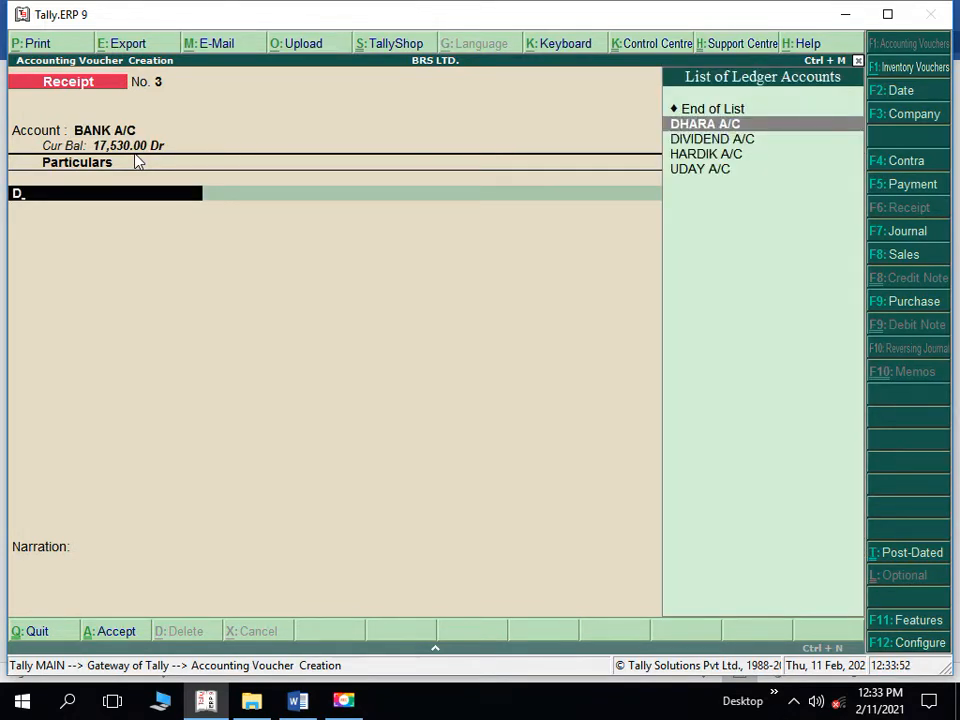
pyautogui.press('Return')
pyautogui.write('8000')
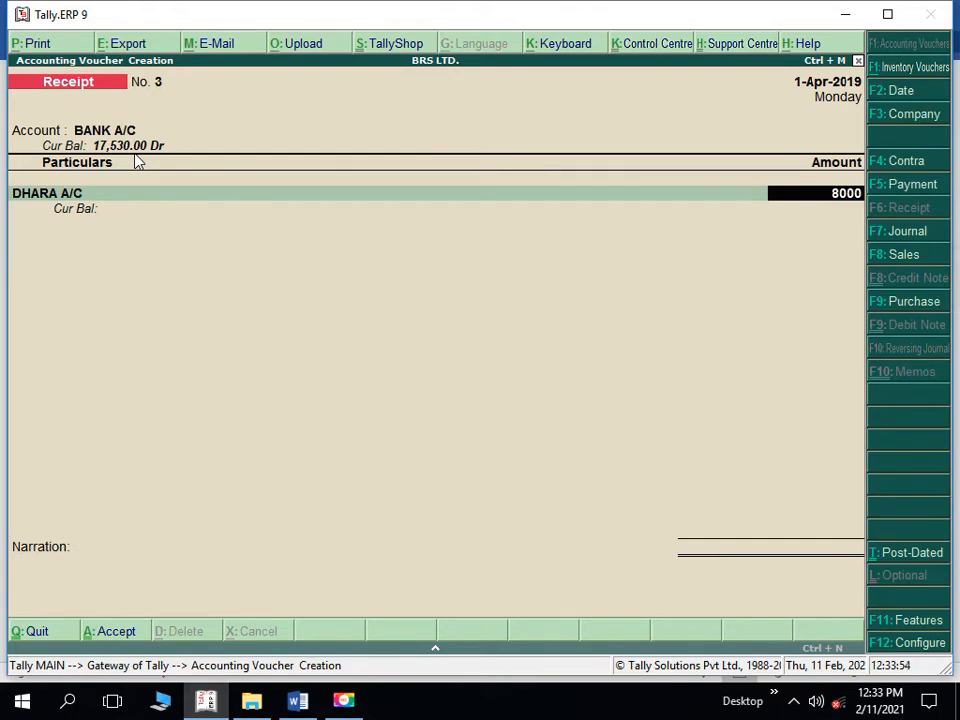
# Keep the 8,000 receipt On Account with the default Cheque/DD allocation dated 1-Apr-2019 and accept the voucher
pyautogui.press('Return')
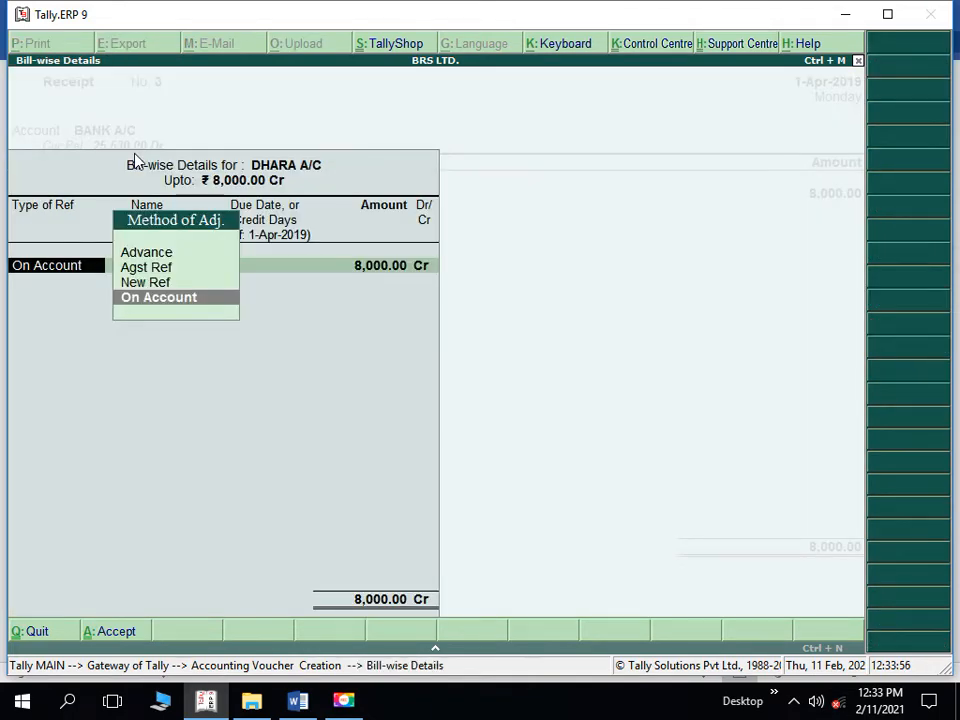
pyautogui.press('Return')
pyautogui.press('Return')
pyautogui.press('Return')
pyautogui.press('Return')
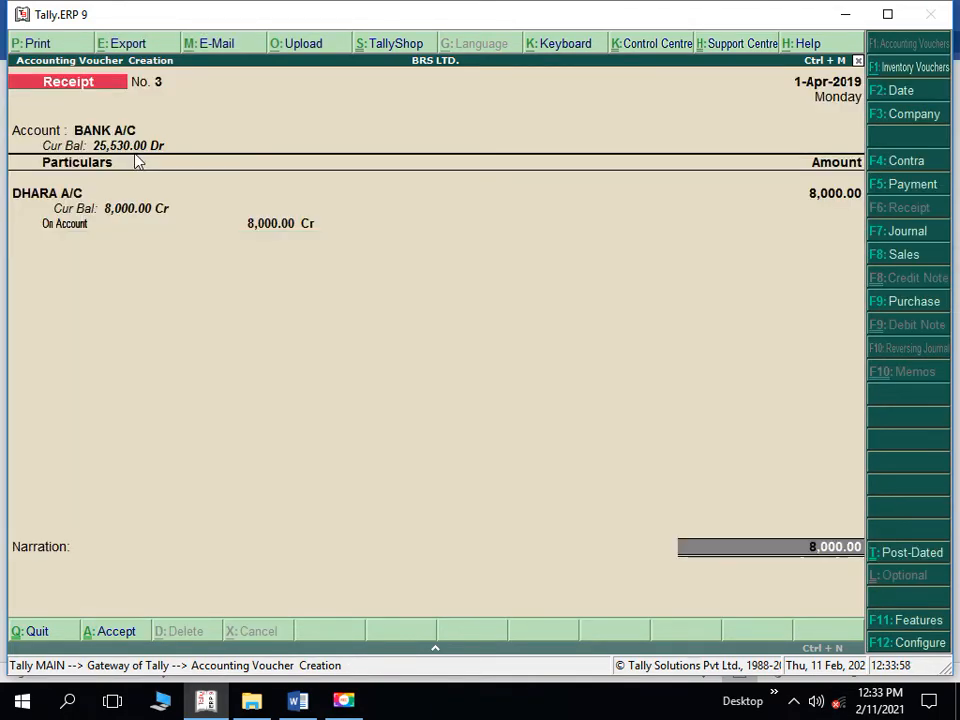
pyautogui.press('Return')
pyautogui.press('Return')
pyautogui.press('Return')
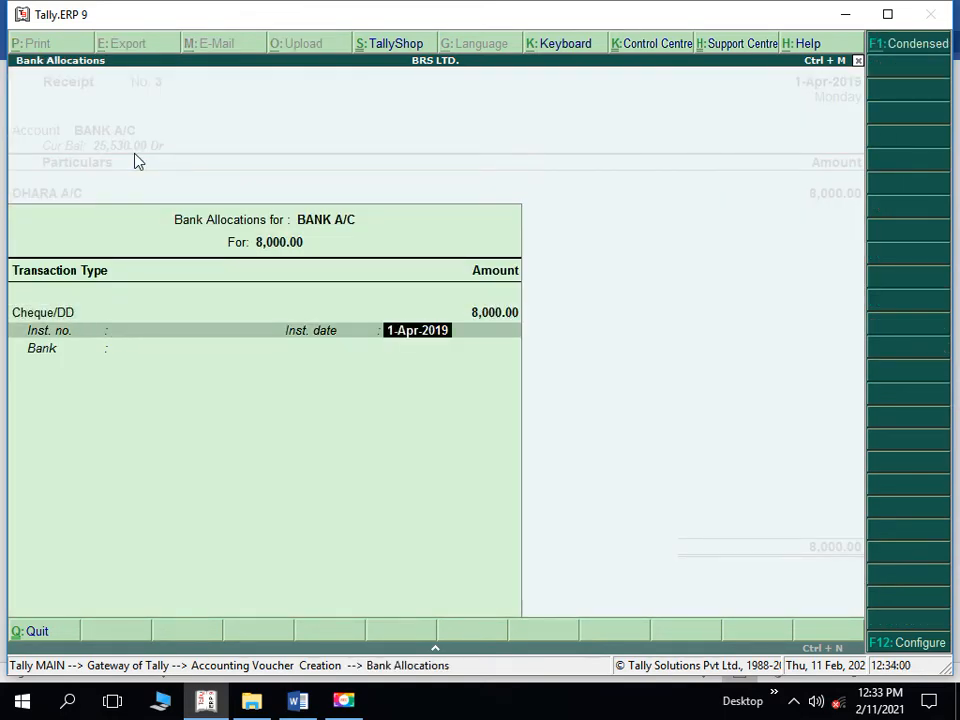
pyautogui.press('Return')
pyautogui.press('Return')
pyautogui.press('Return')
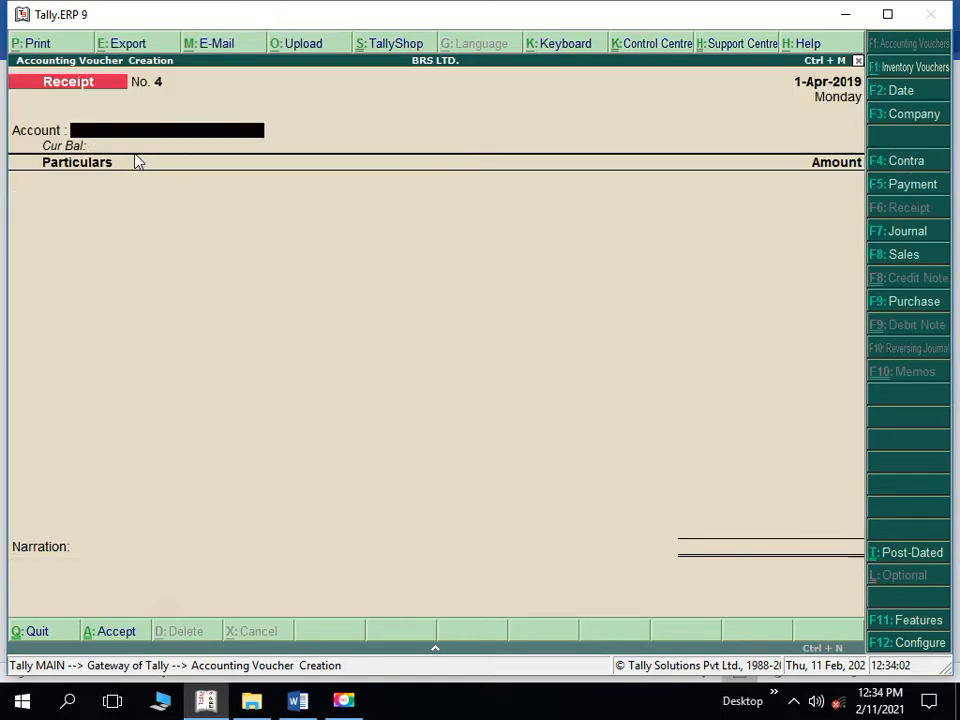
# Review the remaining 01-04 cash book entries in Word, return to Tally and start a payment voucher with BANK A/C as the account
pyautogui.hotkey('alt', 'Tab')
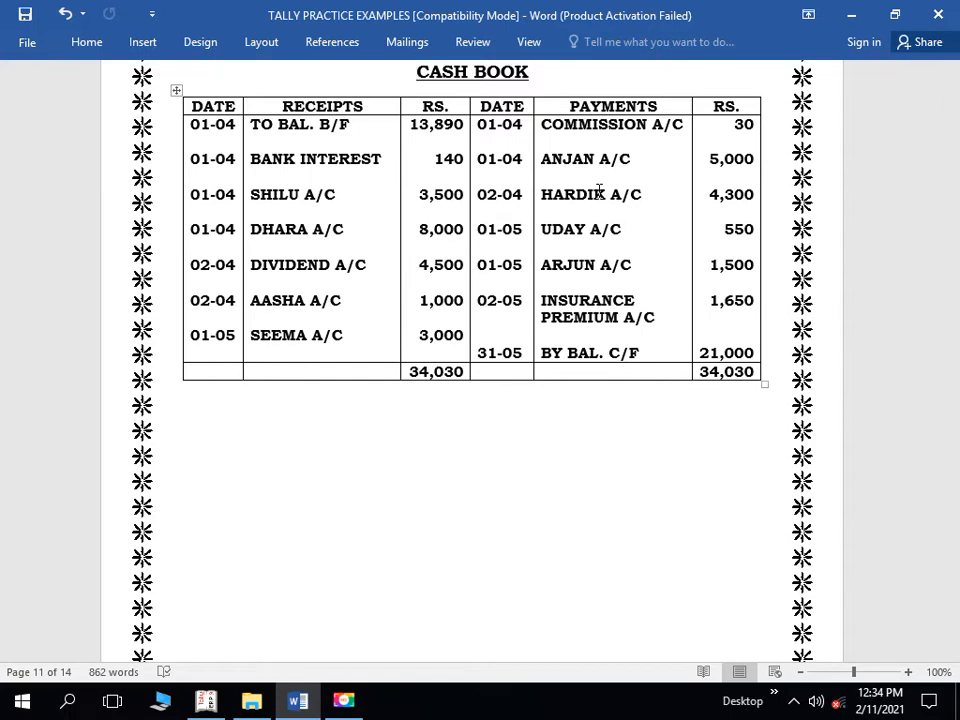
pyautogui.hotkey('alt', 'Tab')
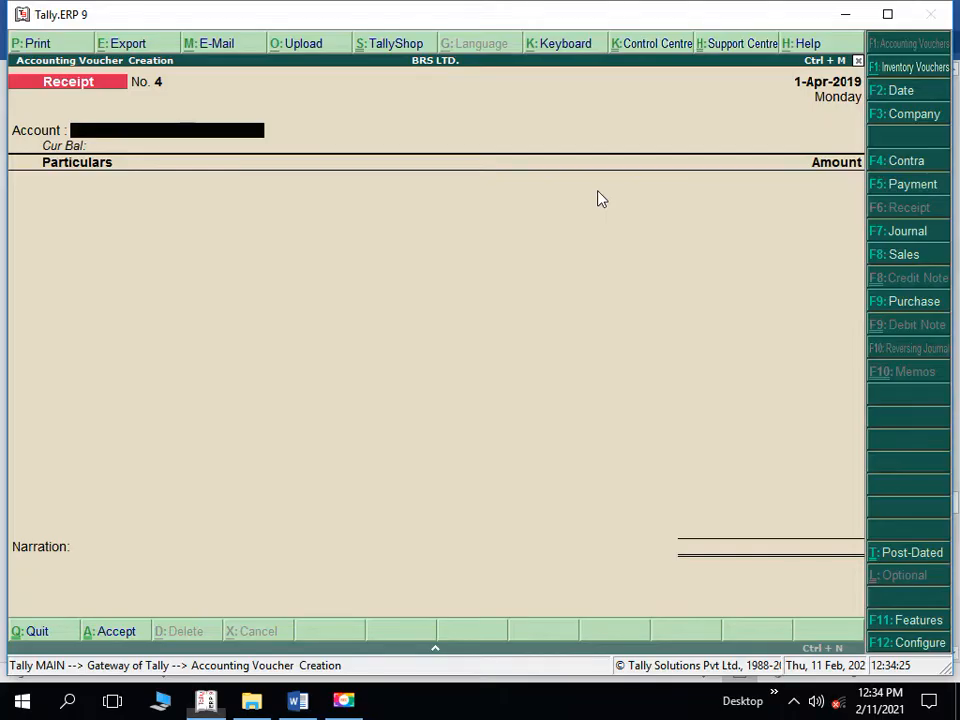
pyautogui.click(900, 92)
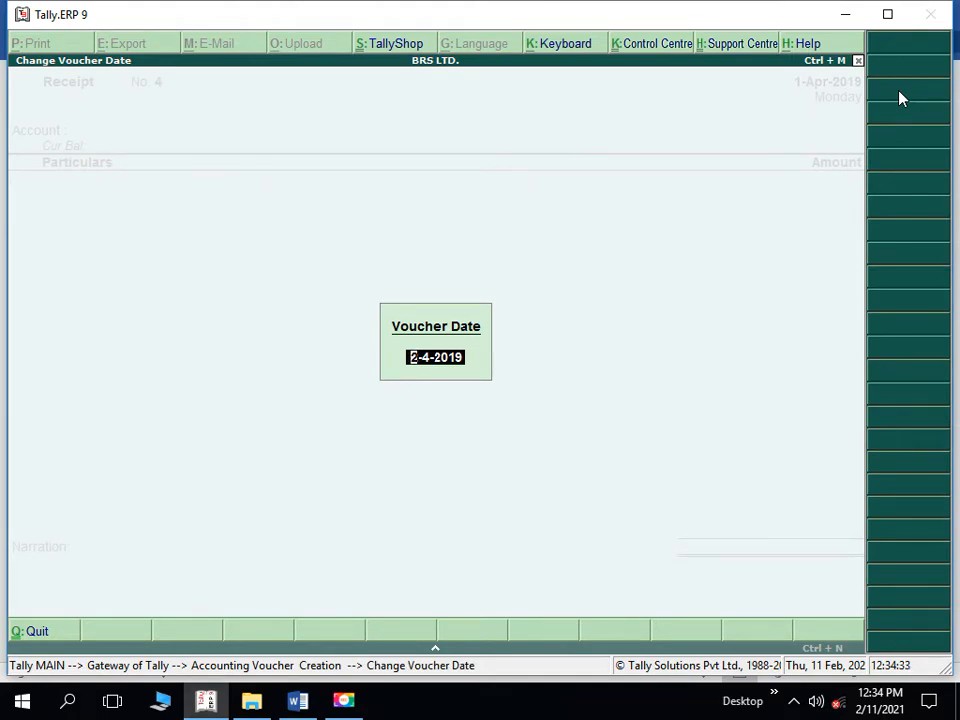
pyautogui.press('Escape')
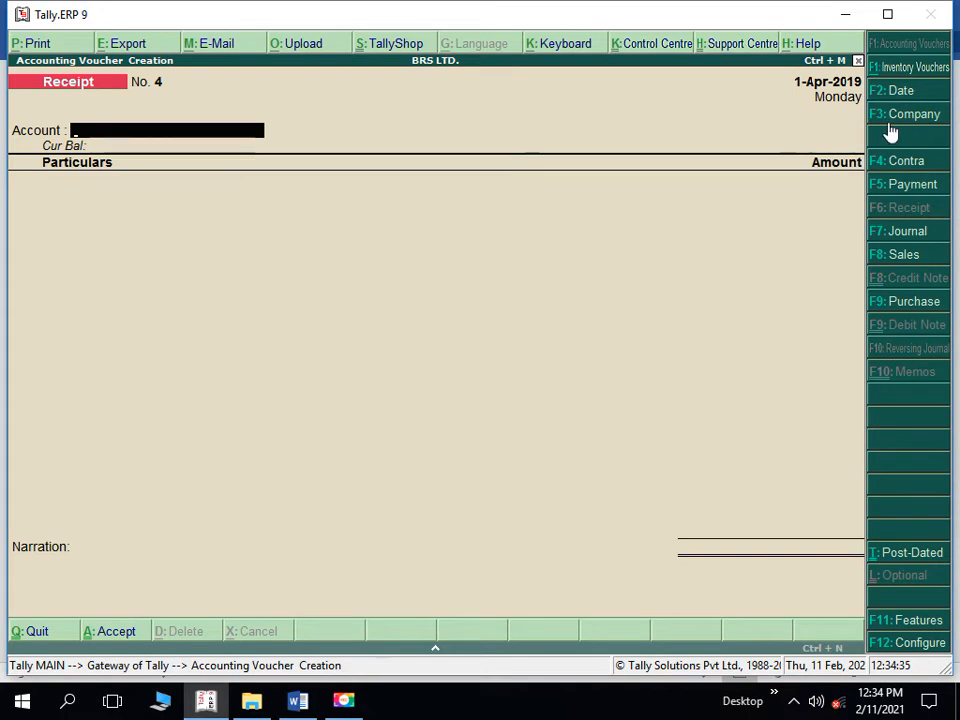
pyautogui.click(912, 186)
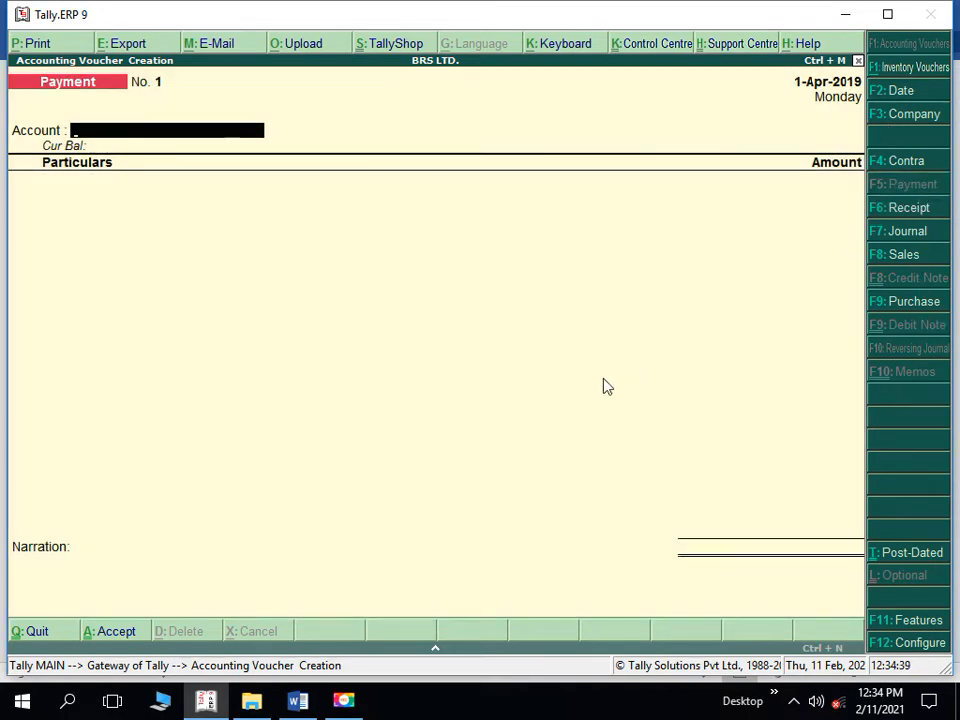
pyautogui.write('B')
pyautogui.press('Return')
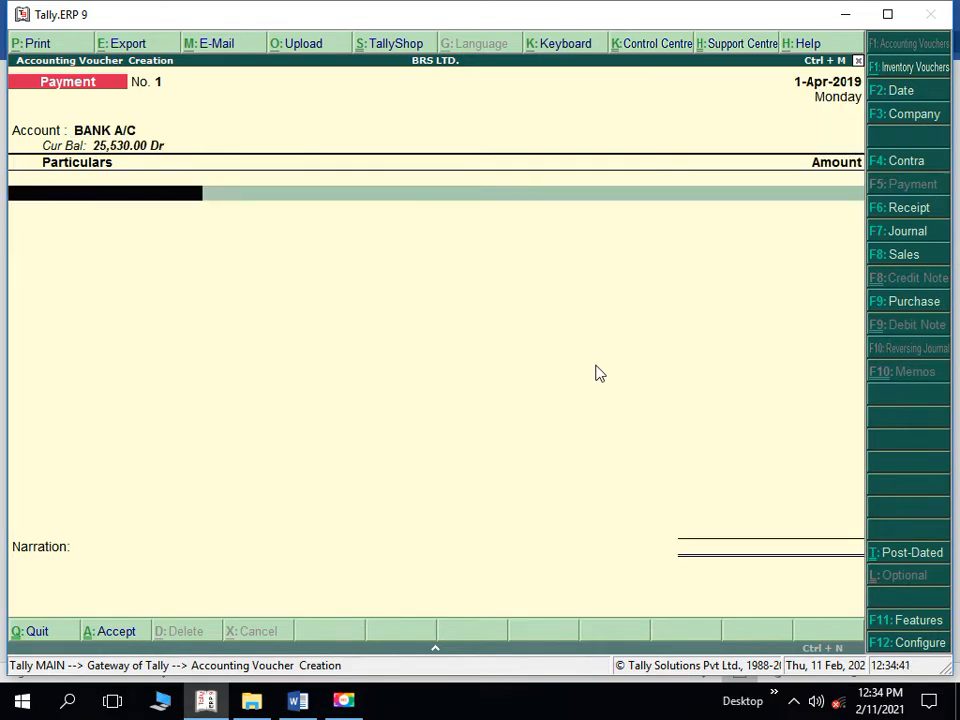
# Check the first entry on the cash book's payments side in Word, return to Tally and enter COMMISSION A/C with an amount of 30
pyautogui.hotkey('alt', 'Tab')
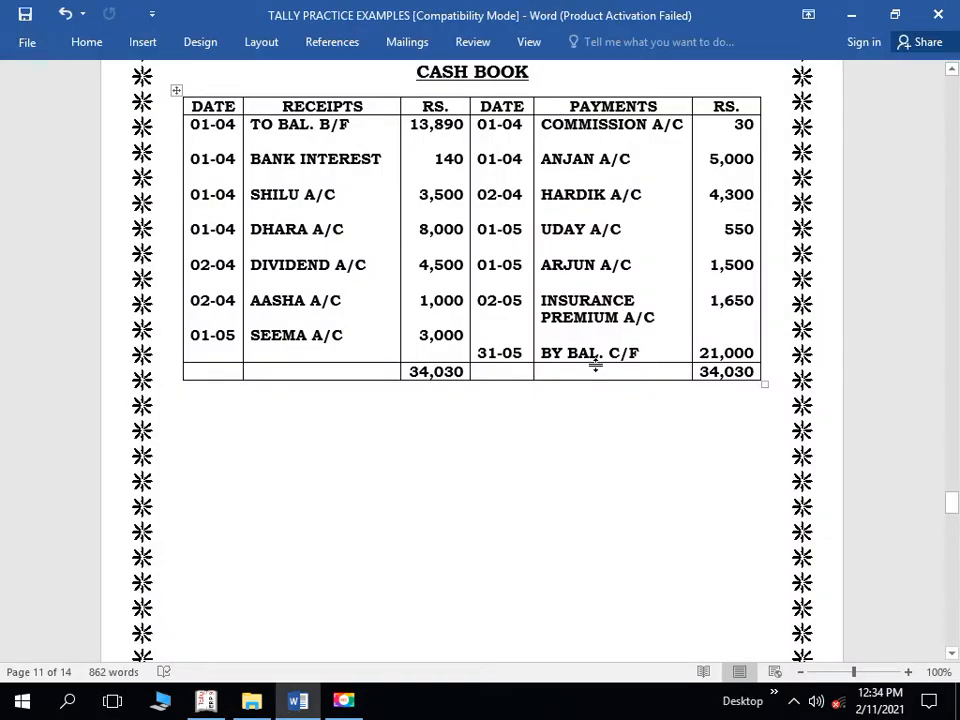
pyautogui.hotkey('alt', 'Tab')
pyautogui.write('C')
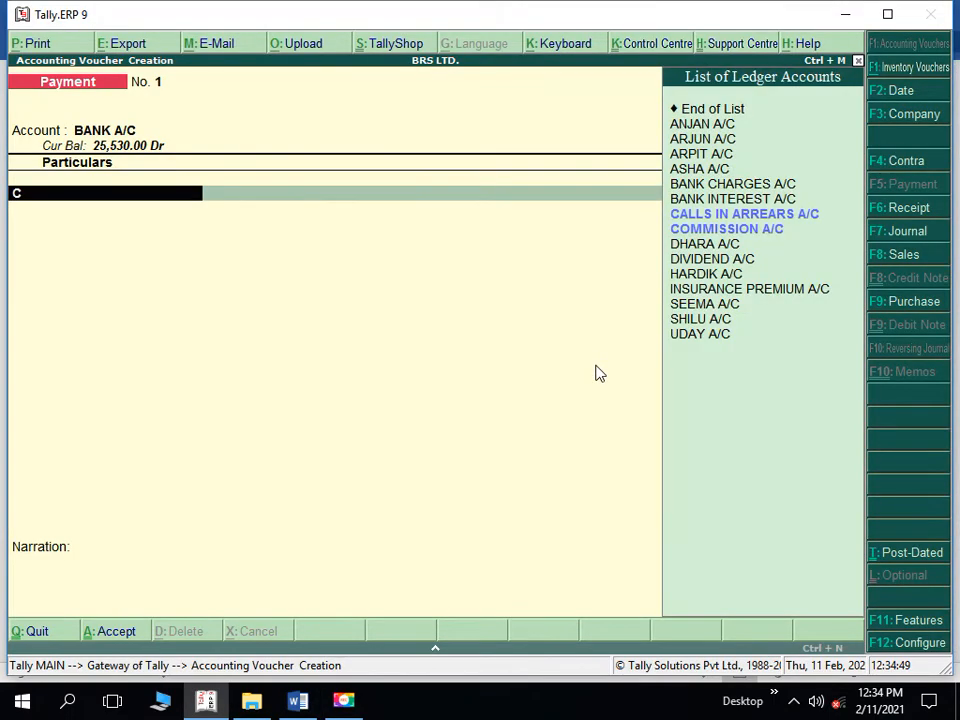
pyautogui.press('Down')
pyautogui.press('Return')
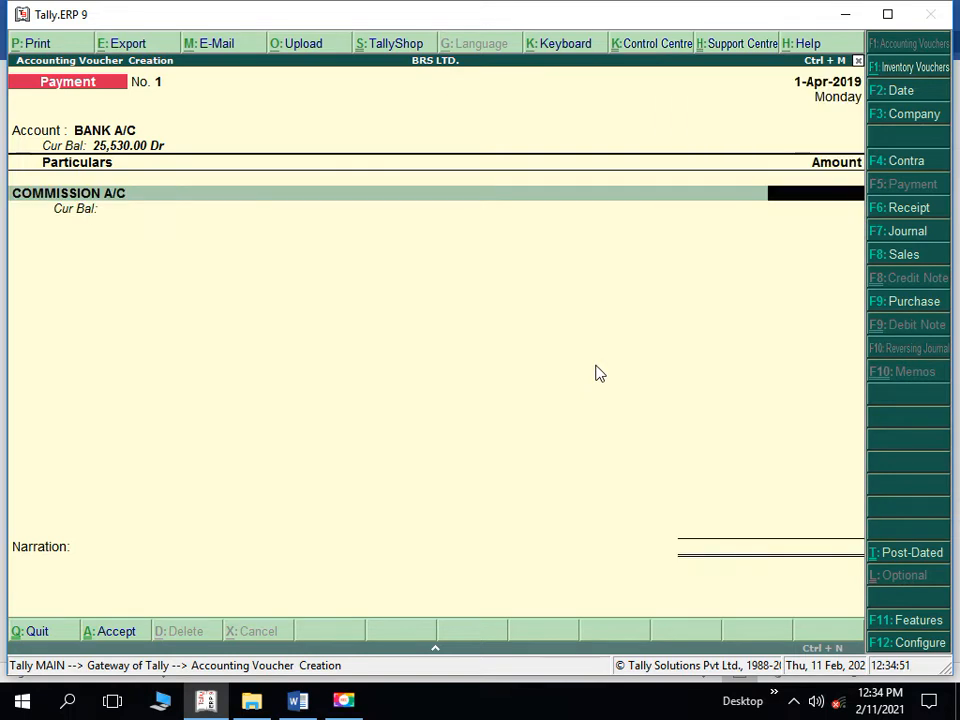
pyautogui.write('30')
# Finish the commission payment voucher with the default Cheque bank allocation dated 1-Apr-2019 and accept it
pyautogui.press('Return')
pyautogui.press('Return')
pyautogui.press('Return')
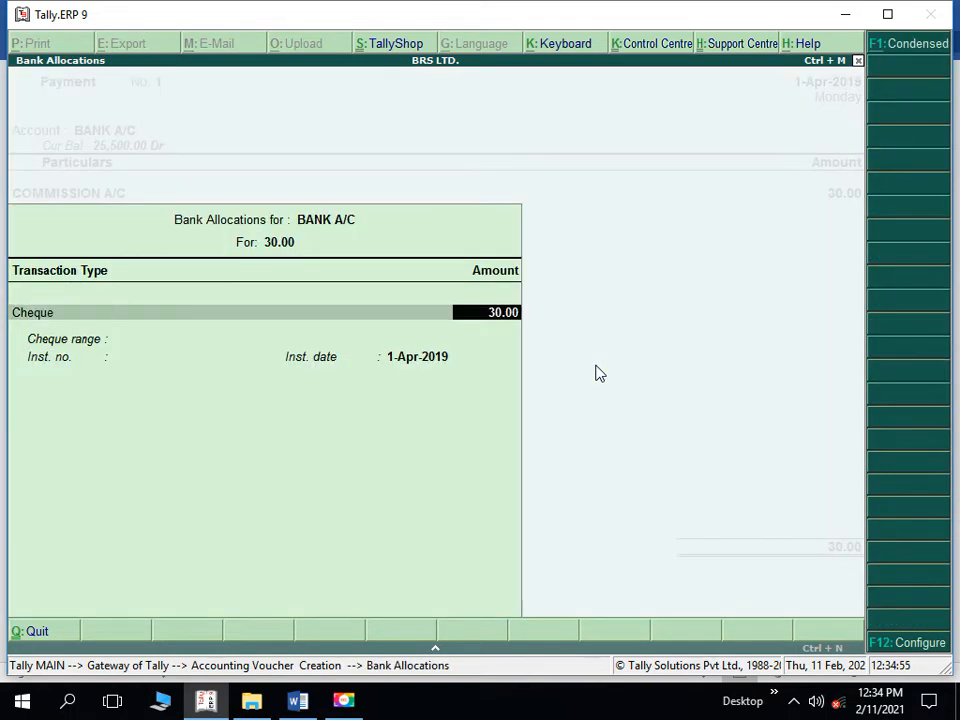
pyautogui.press('Return')
pyautogui.press('Return')
pyautogui.press('Return')
pyautogui.press('Return')
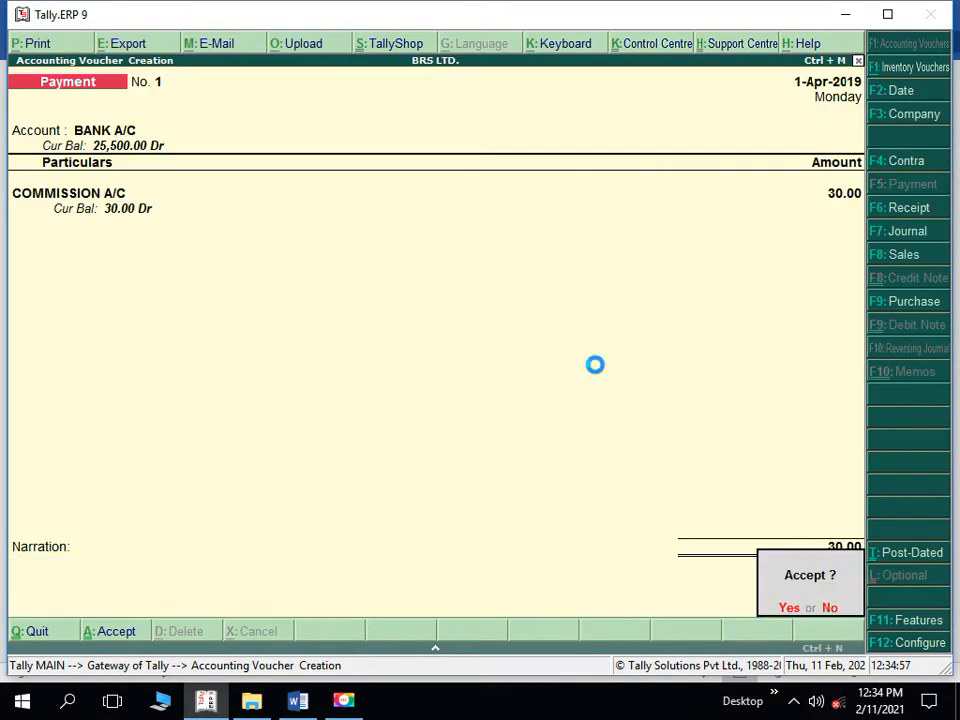
pyautogui.press('Return')
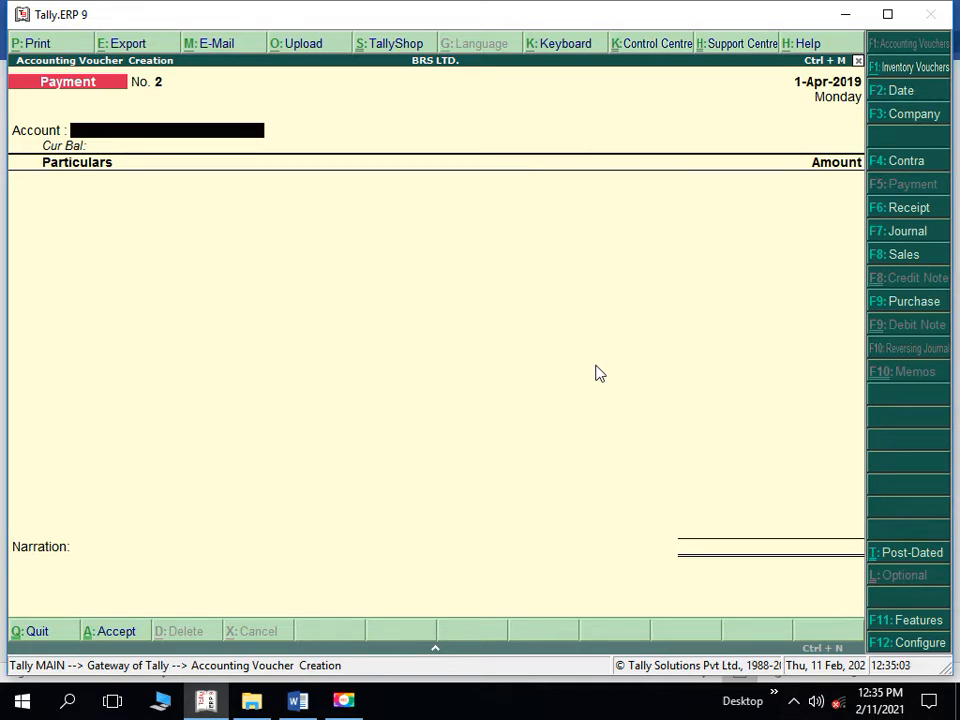
# Check the second 01-04 payment in Word's cash book, return to Tally and enter its party ledger against BANK A/C with an amount of 5,000
pyautogui.hotkey('alt', 'Tab')
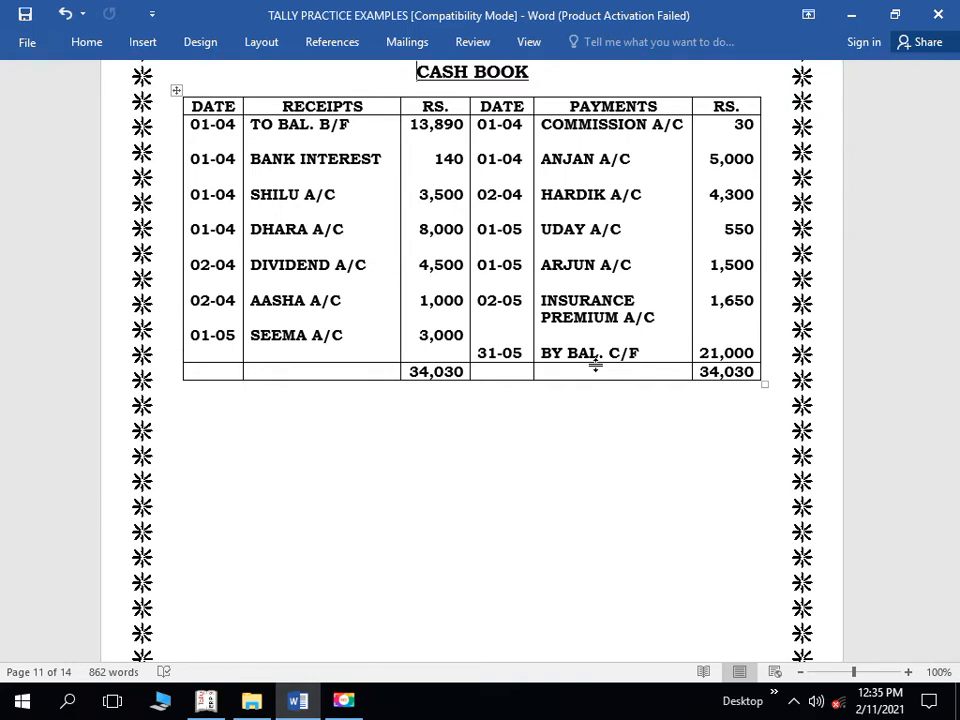
pyautogui.hotkey('alt', 'Tab')
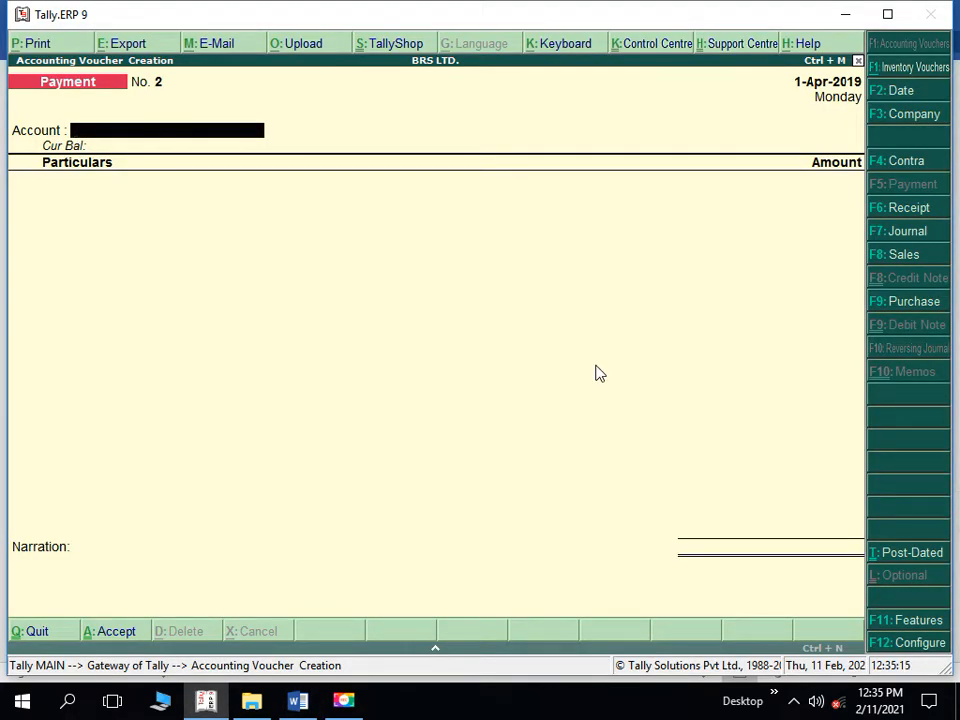
pyautogui.write('B')
pyautogui.press('Return')
pyautogui.write('A')
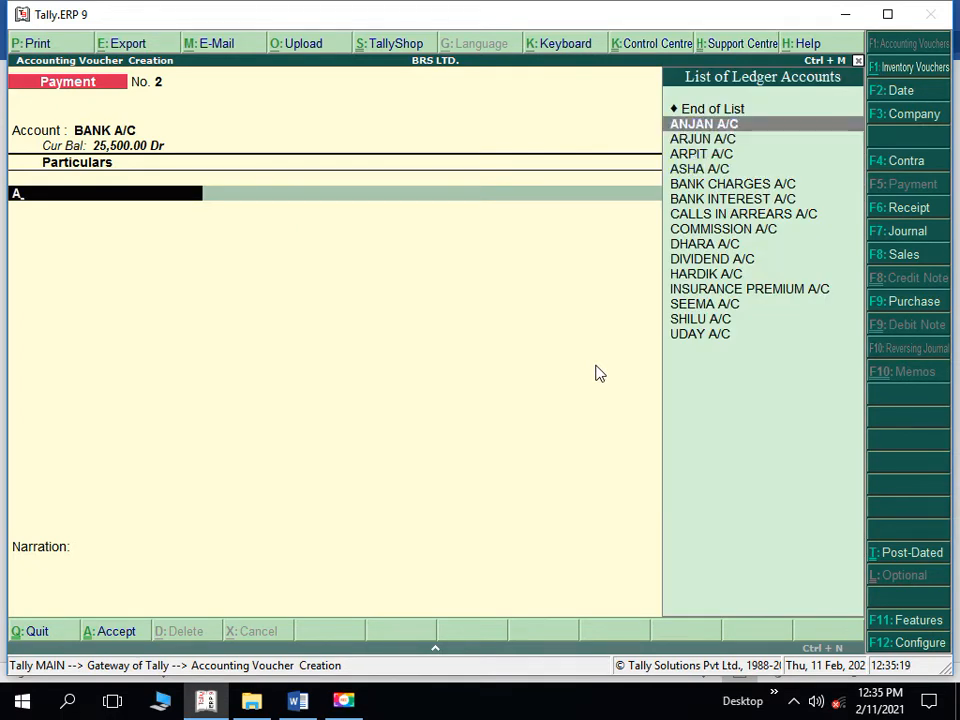
pyautogui.press('Return')
pyautogui.write('5,0')
pyautogui.write('000')
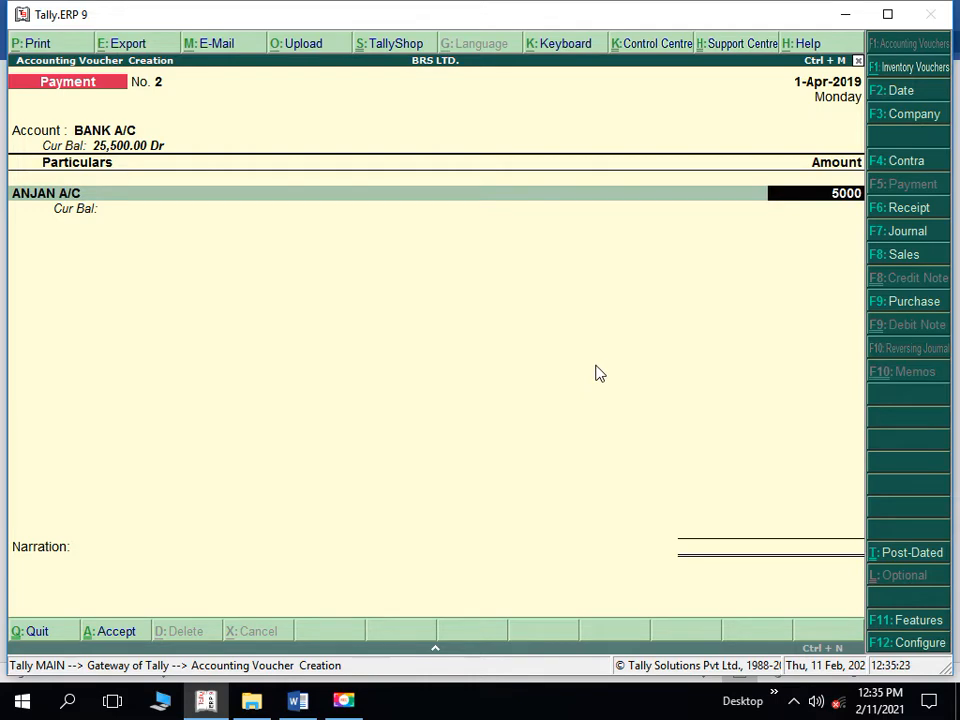
# Keep the 5,000 payment On Account with the default bank allocation and accept the voucher
pyautogui.press('Return')
pyautogui.press('Return')
pyautogui.press('Return')
pyautogui.press('Return')
pyautogui.press('Return')
pyautogui.press('Return')
pyautogui.press('Return')
pyautogui.press('Return')
pyautogui.press('Return')
pyautogui.press('Return')
pyautogui.press('Return')
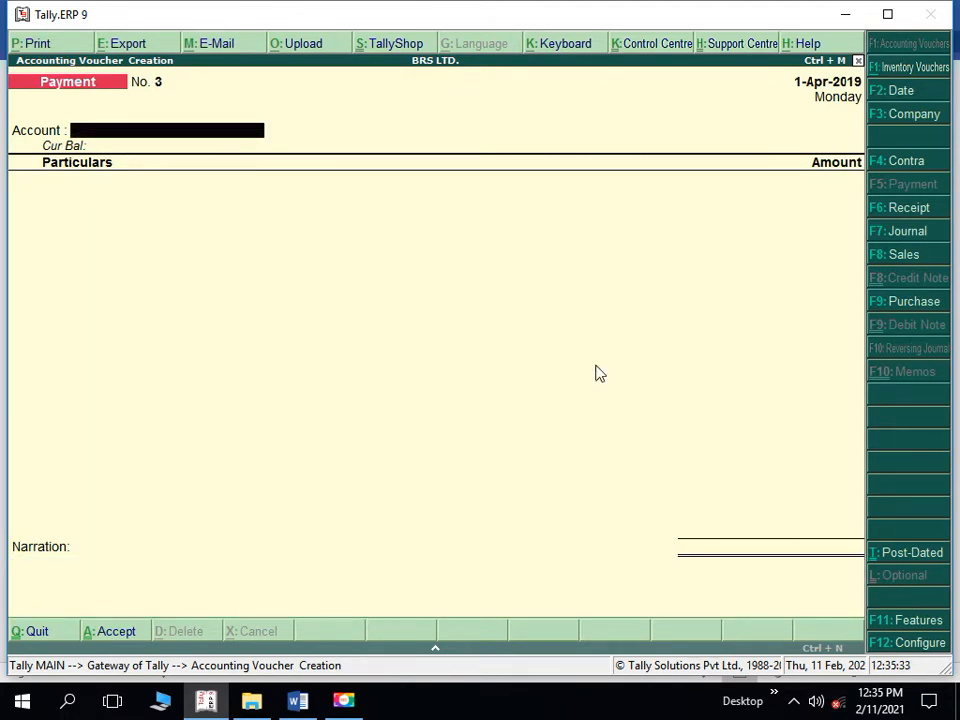
# Check the next payment's date in Word's cash book, return to Tally and set the voucher date to 2-4-2019
pyautogui.hotkey('alt', 'Tab')
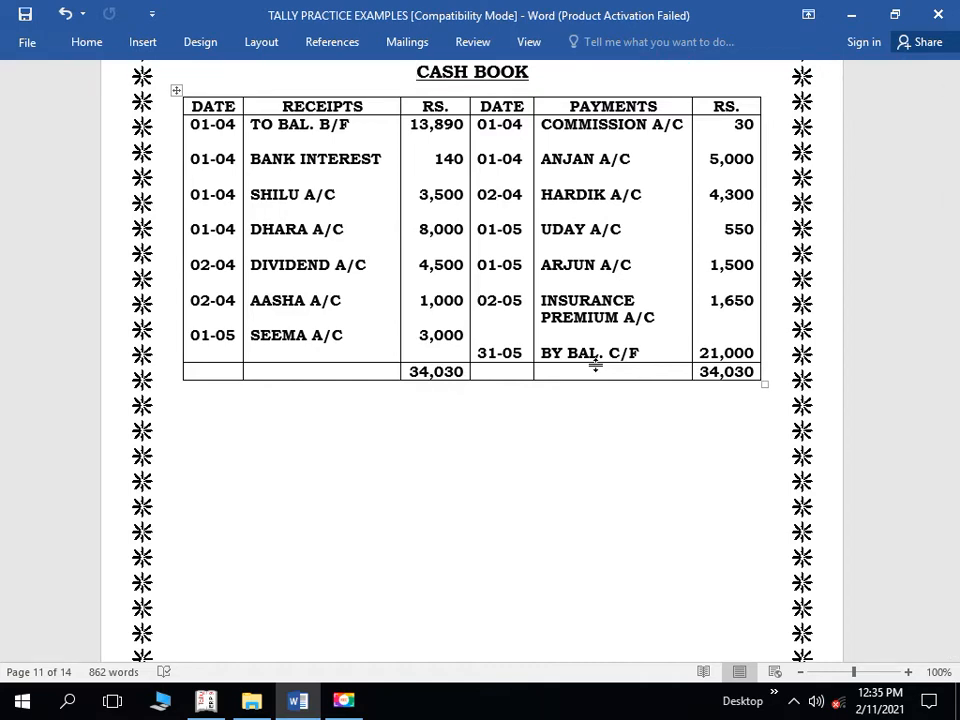
pyautogui.hotkey('alt', 'Tab')
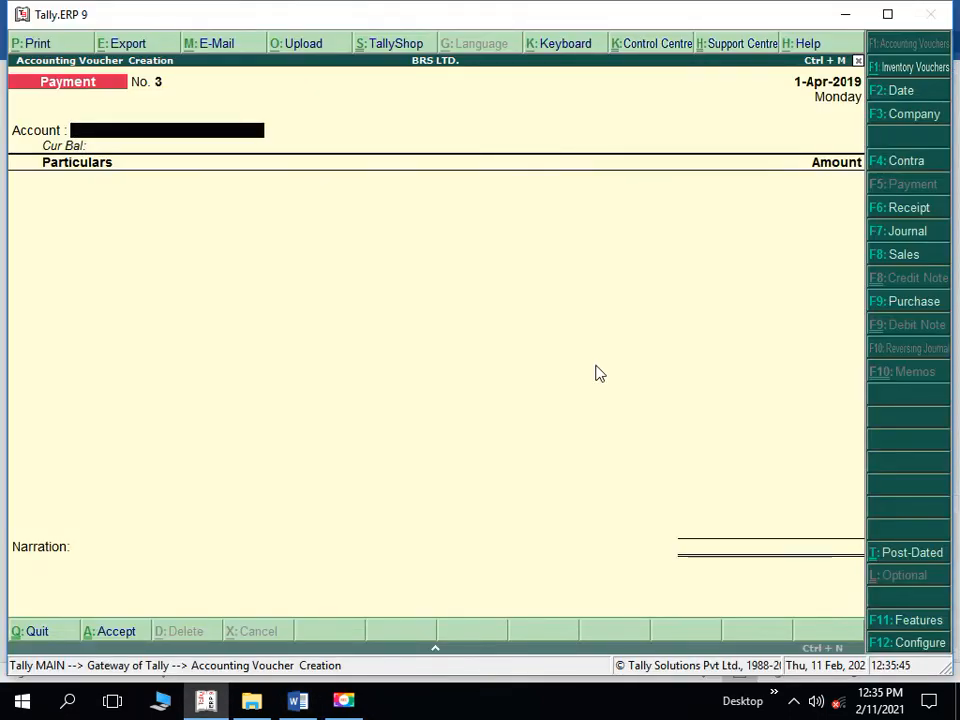
pyautogui.press('F2')
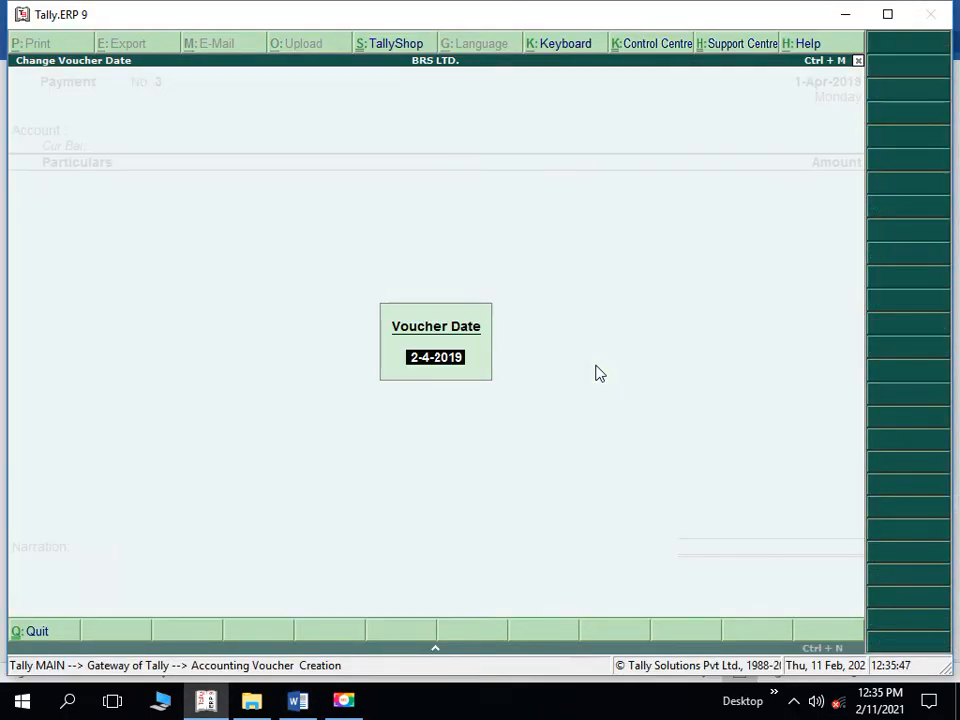
pyautogui.press('Return')
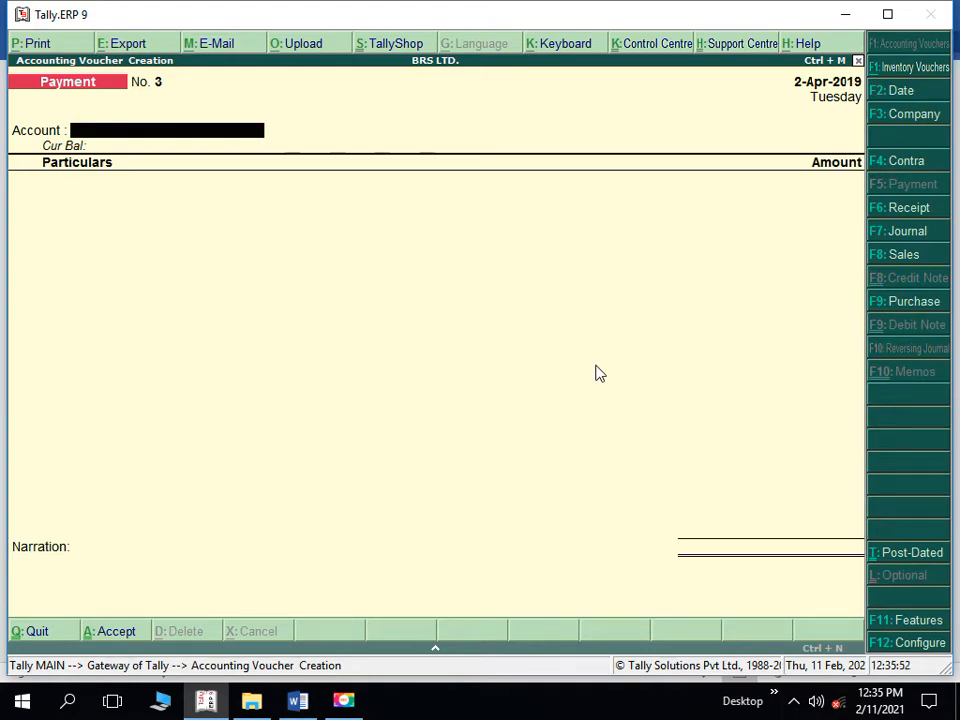
# Check the 02-04 payment in Word, return to Tally and enter its party ledger against BANK A/C with an amount of 4,300
pyautogui.hotkey('alt', 'Tab')
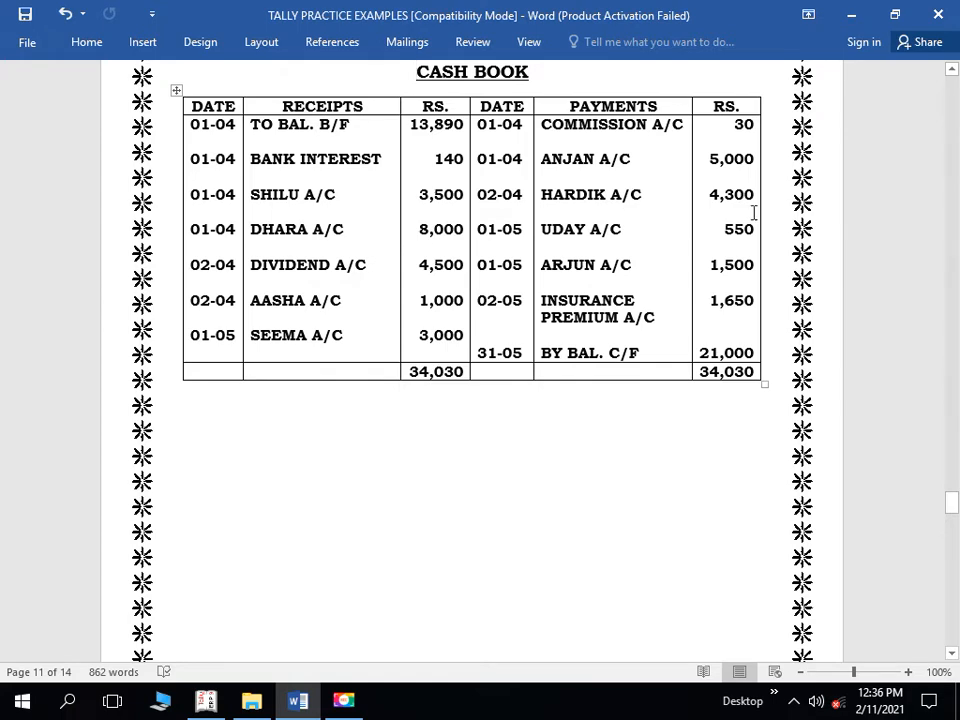
pyautogui.hotkey('alt', 'Tab')
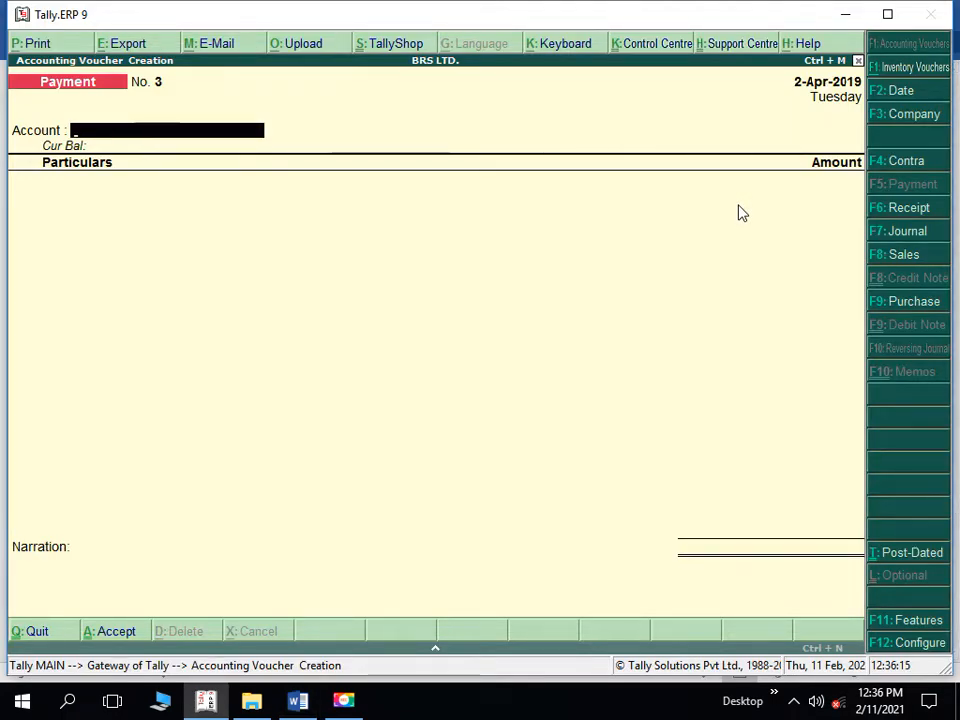
pyautogui.write('B')
pyautogui.press('Return')
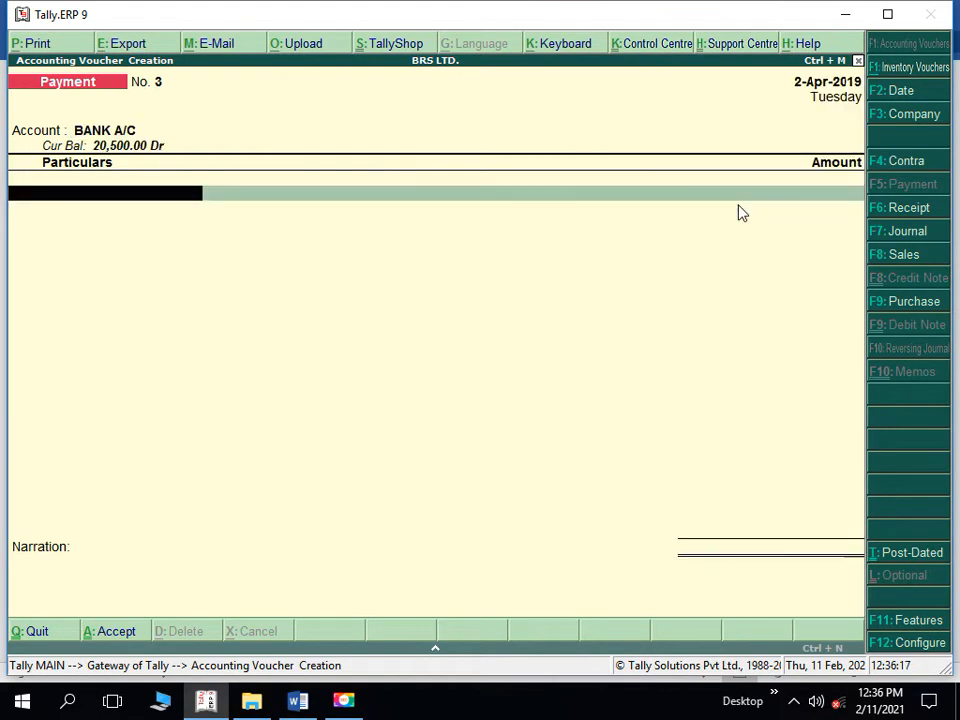
pyautogui.write('H')
pyautogui.press('Return')
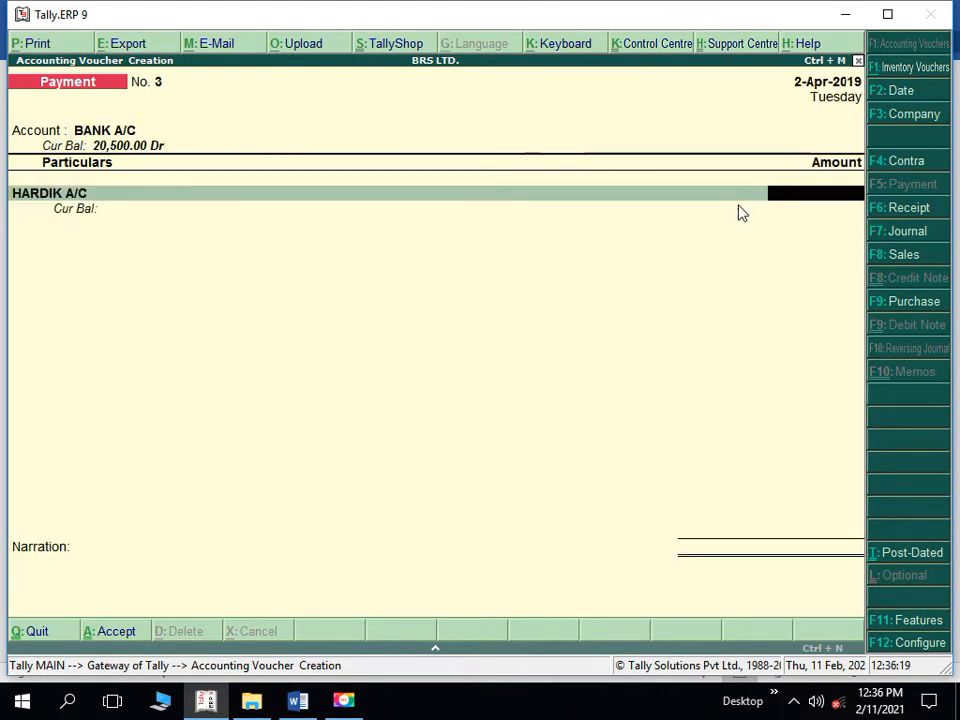
pyautogui.write('4300')
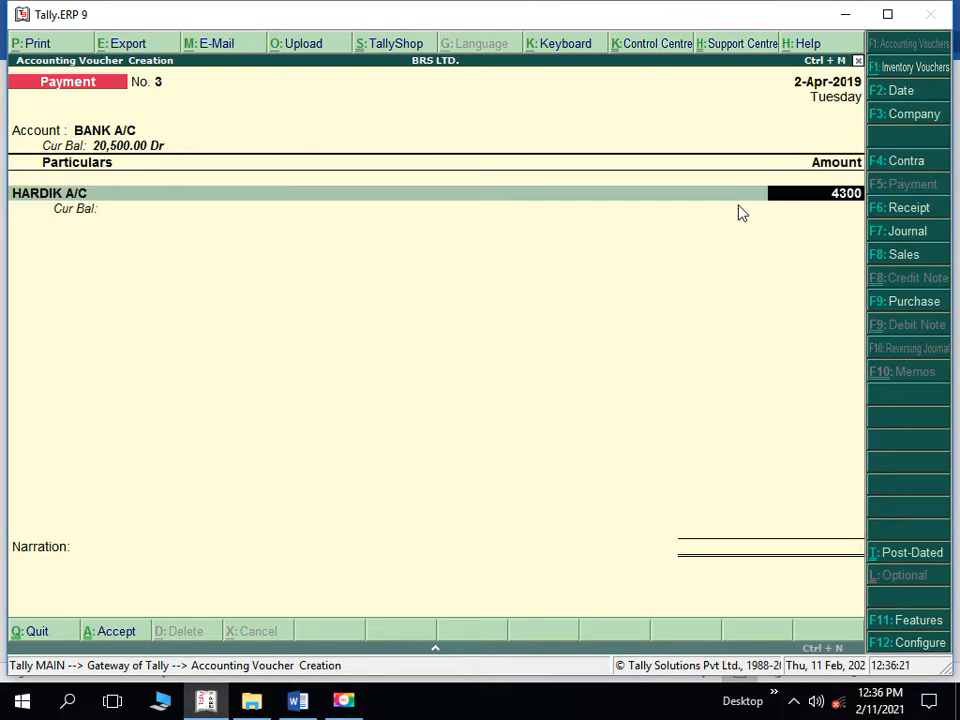
# Keep the 4,300 payment On Account with the default Cheque allocation dated 2-Apr-2019 and accept the voucher
pyautogui.press('Return')
pyautogui.press('Return')
pyautogui.press('Return')
pyautogui.press('Return')
pyautogui.press('Return')
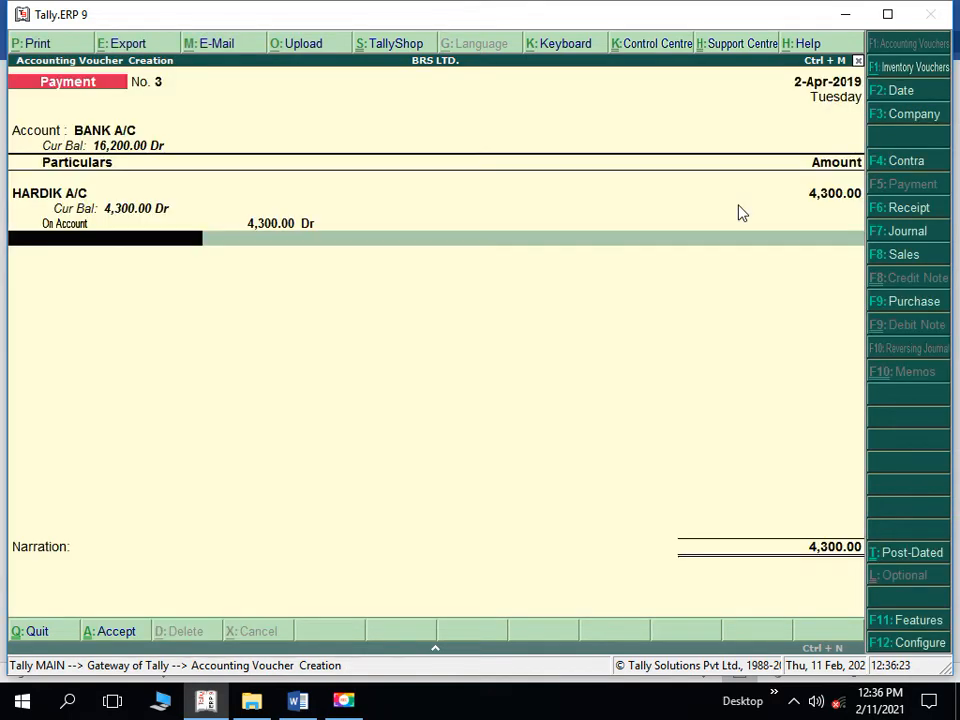
pyautogui.press('Return')
pyautogui.press('Return')
pyautogui.press('Return')
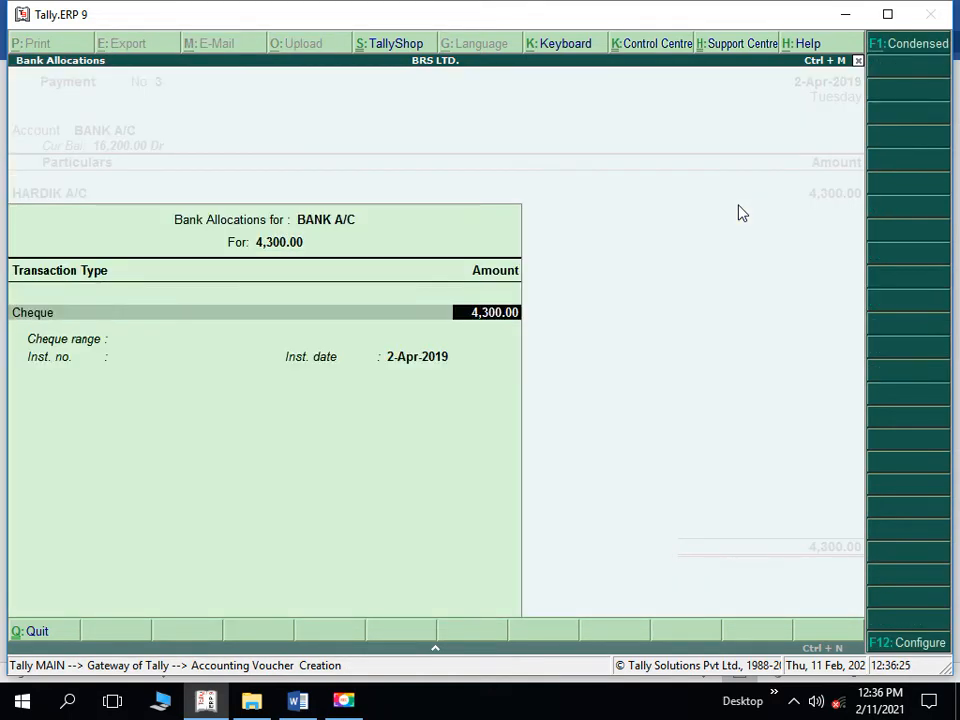
pyautogui.press('Return')
pyautogui.press('Return')
pyautogui.press('Return')
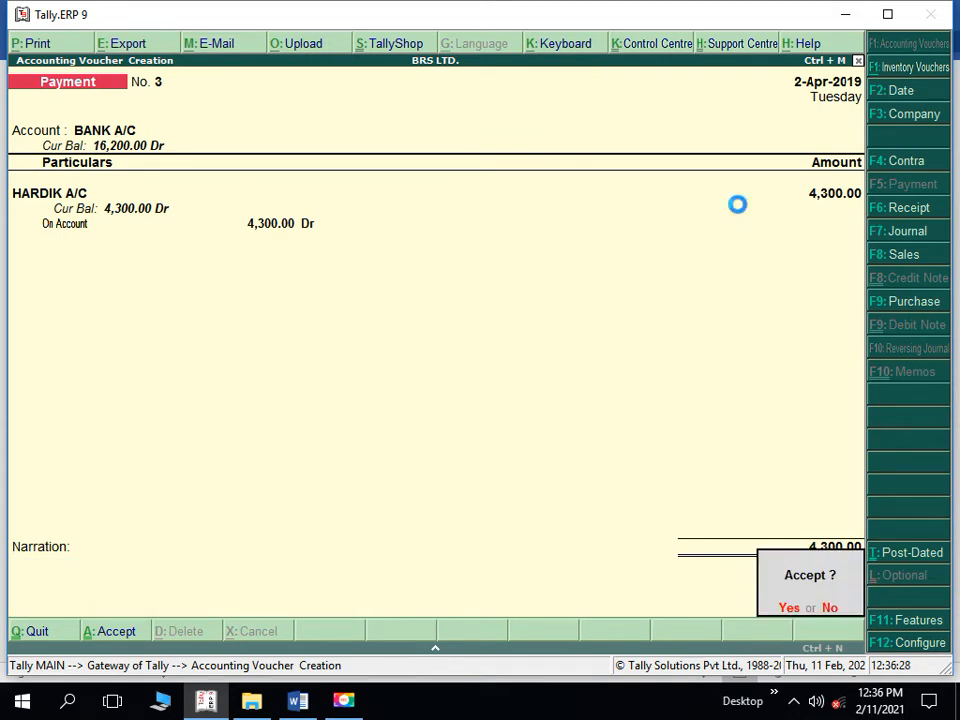
pyautogui.press('Return')
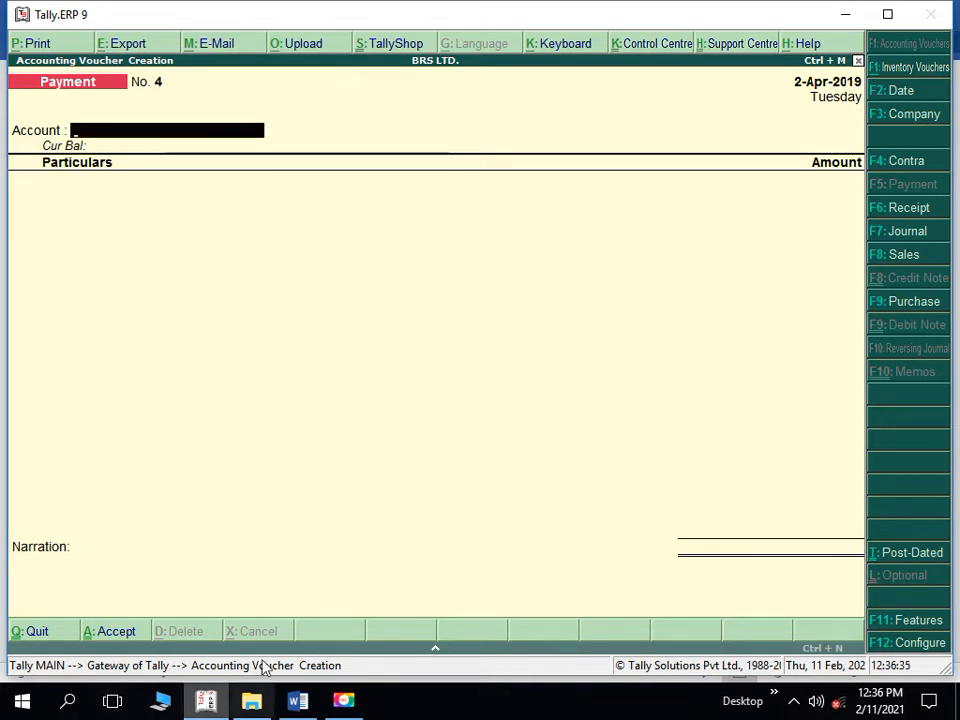
# Switch to a receipt voucher, check the 02-04 receipts in Word's cash book, and return to Tally to choose BANK A/C as the account
pyautogui.click(893, 214)
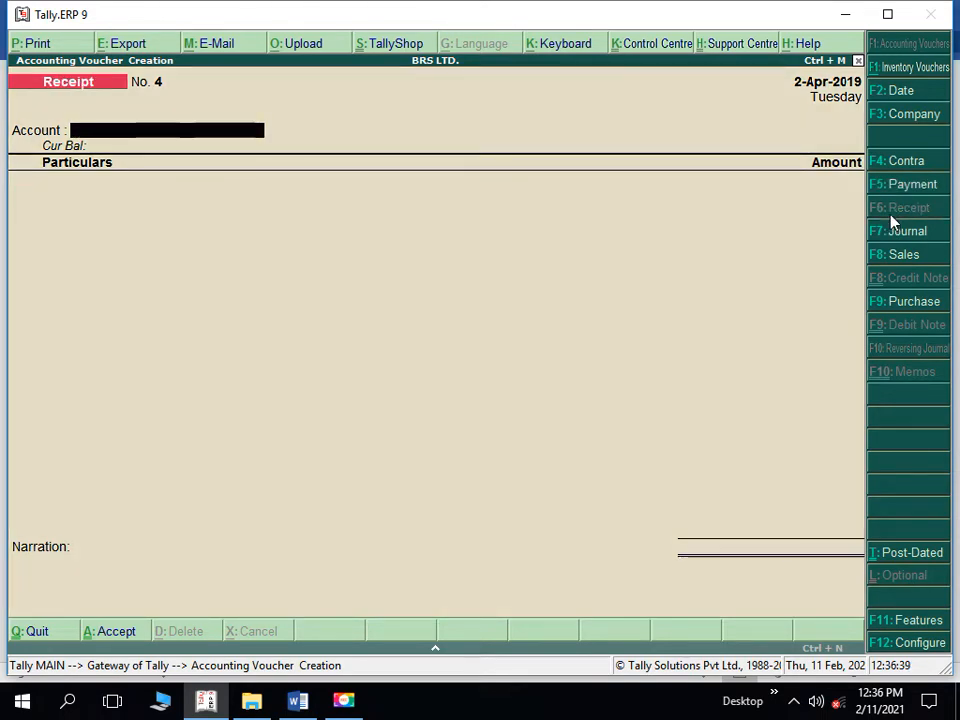
pyautogui.hotkey('alt', 'Tab')
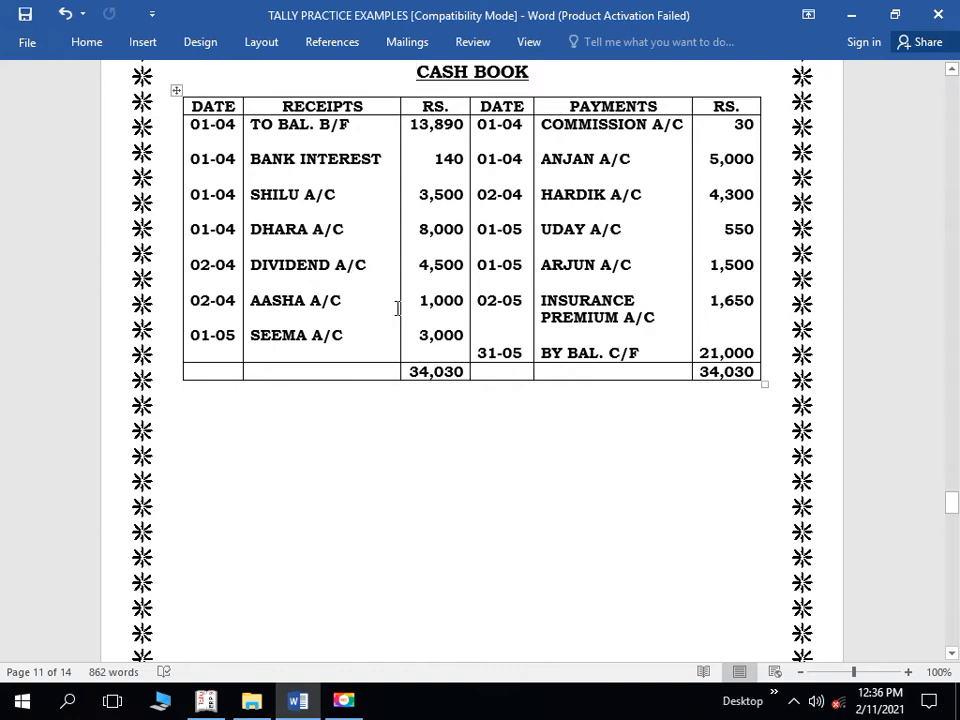
pyautogui.hotkey('alt', 'Tab')
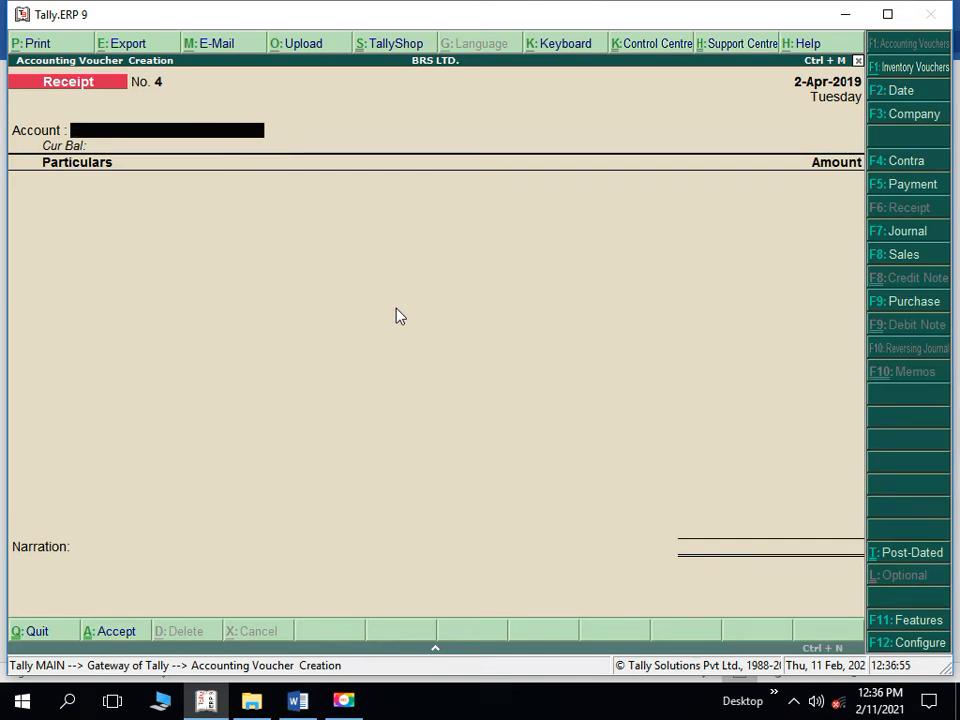
pyautogui.write('B')
pyautogui.press('Return')
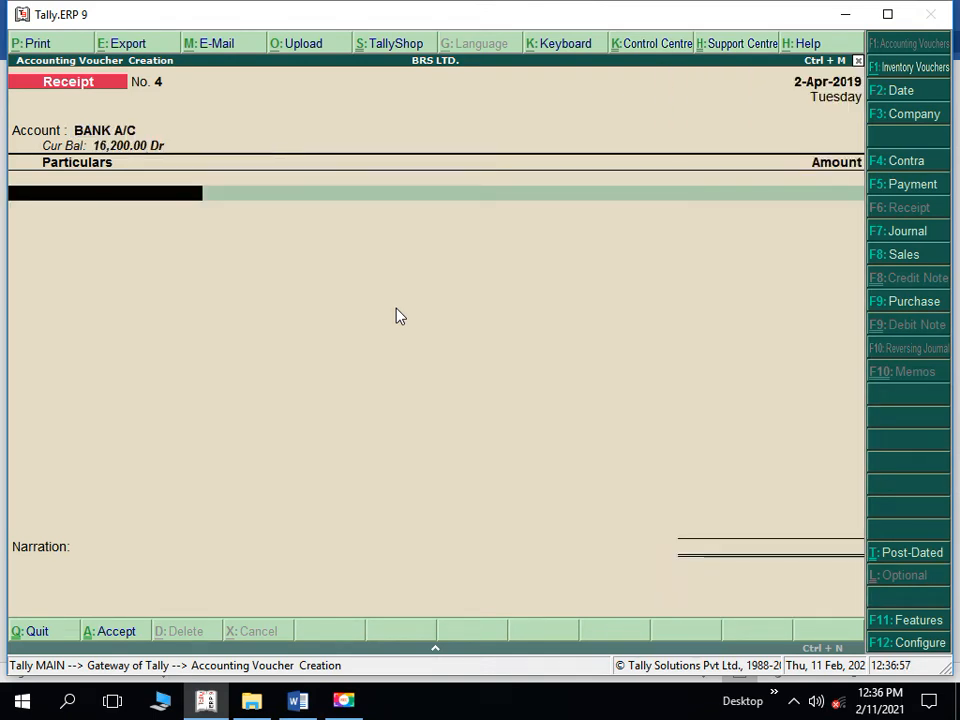
# Enter DIVIDEND A/C as the receipt's particulars with an amount of 4,500
pyautogui.write('D')
pyautogui.press('Down')
pyautogui.press('Down')
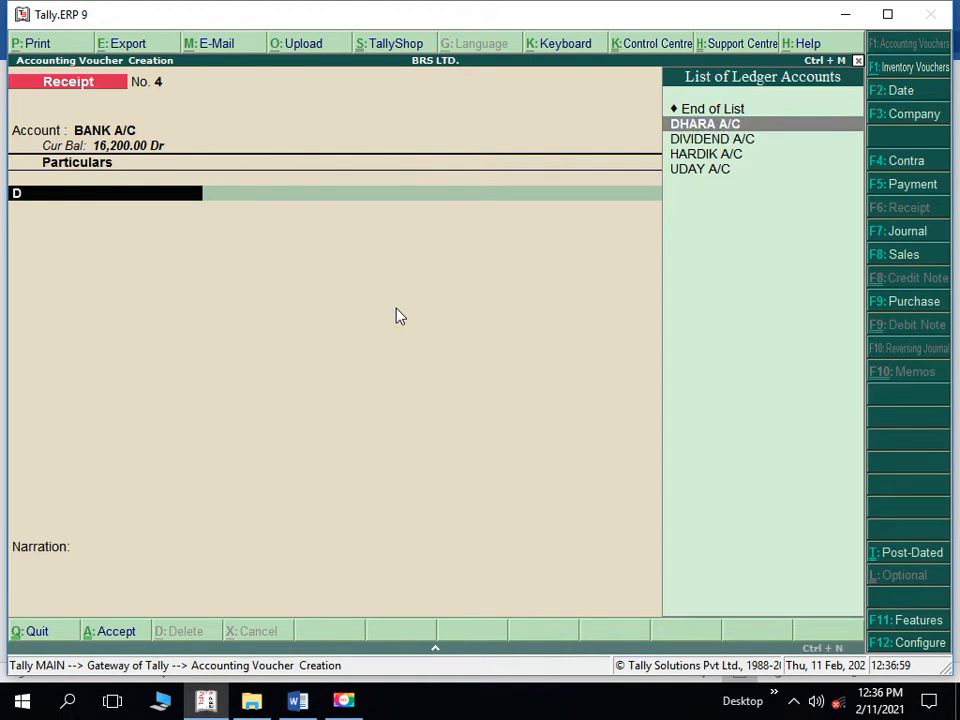
pyautogui.press('Return')
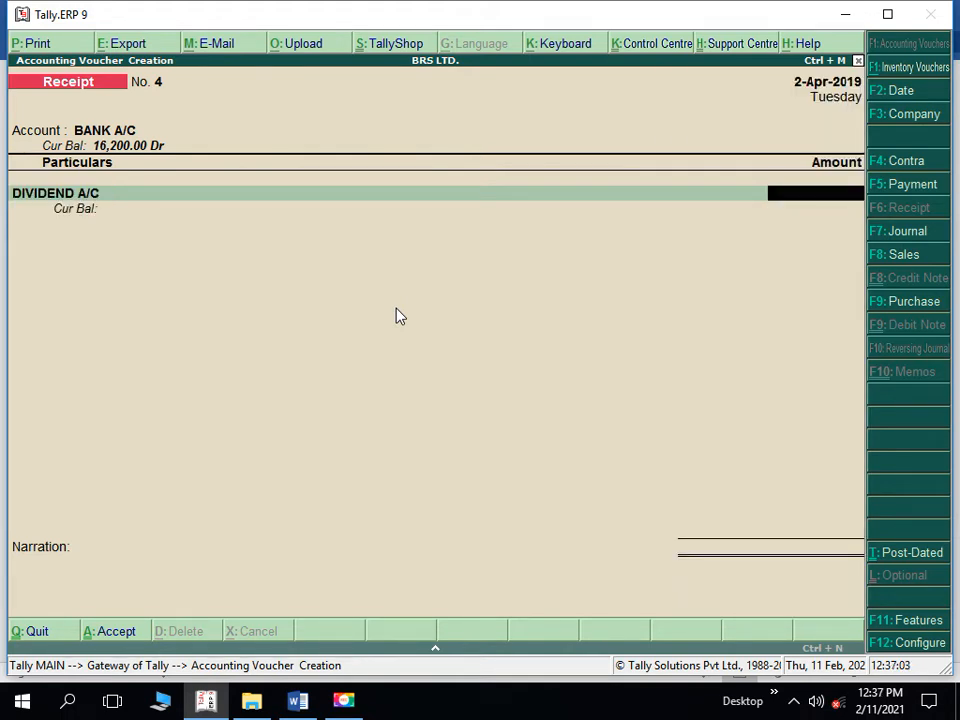
pyautogui.write('4,500')
# Finish the dividend receipt with the default Cheque/DD allocation dated 2-Apr-2019 and accept the voucher
pyautogui.press('Return')
pyautogui.press('Return')
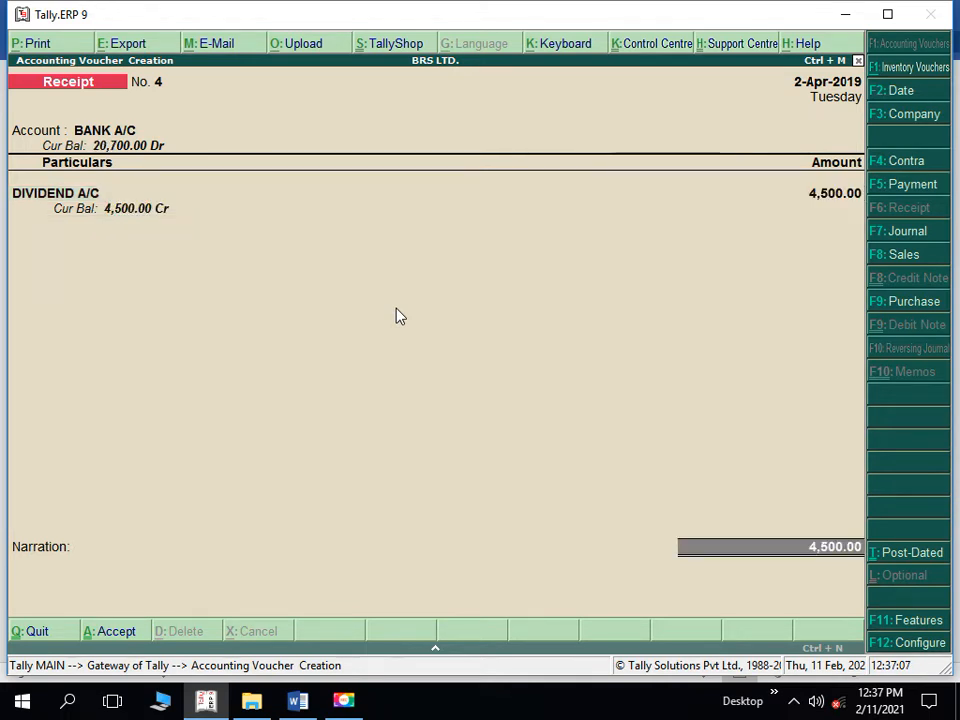
pyautogui.press('Return')
pyautogui.press('Return')
pyautogui.press('Return')
pyautogui.press('Return')
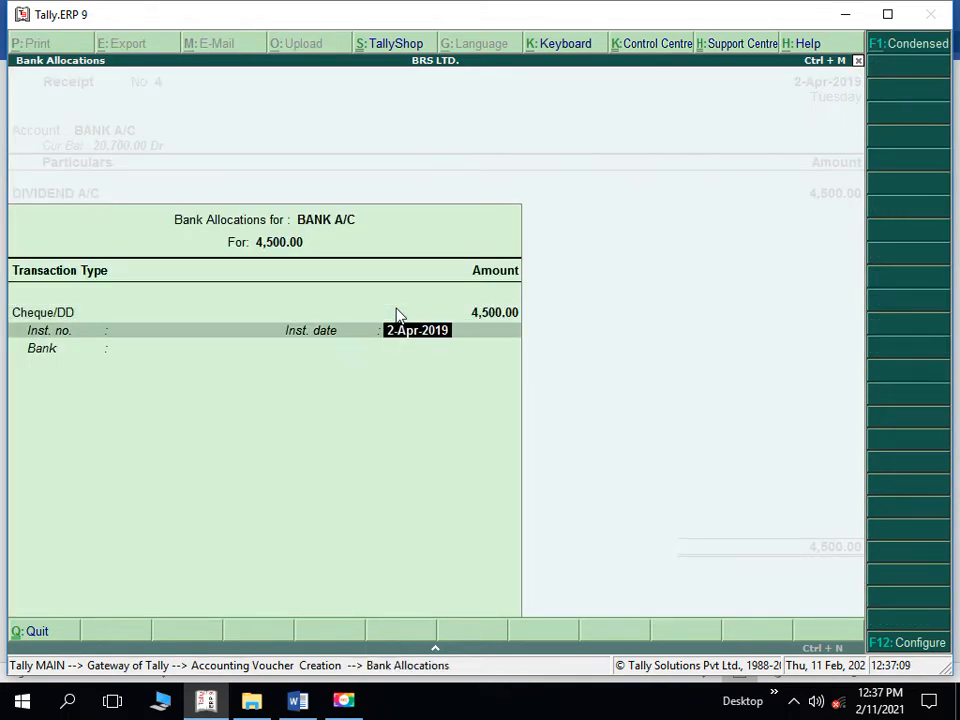
pyautogui.press('Return')
pyautogui.press('Return')
pyautogui.press('Return')
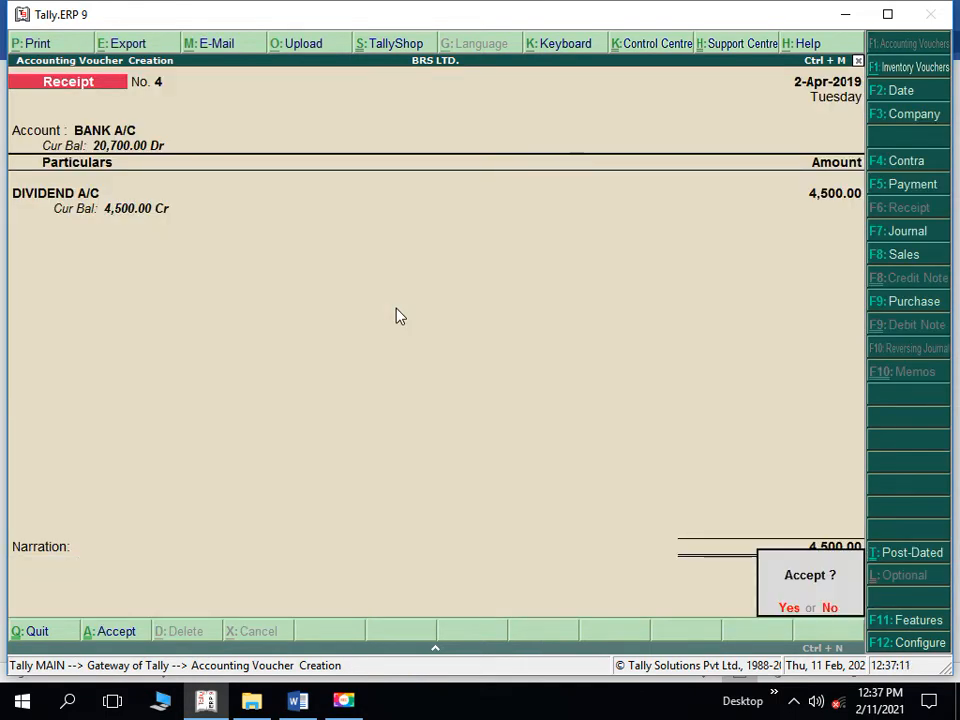
pyautogui.press('Return')
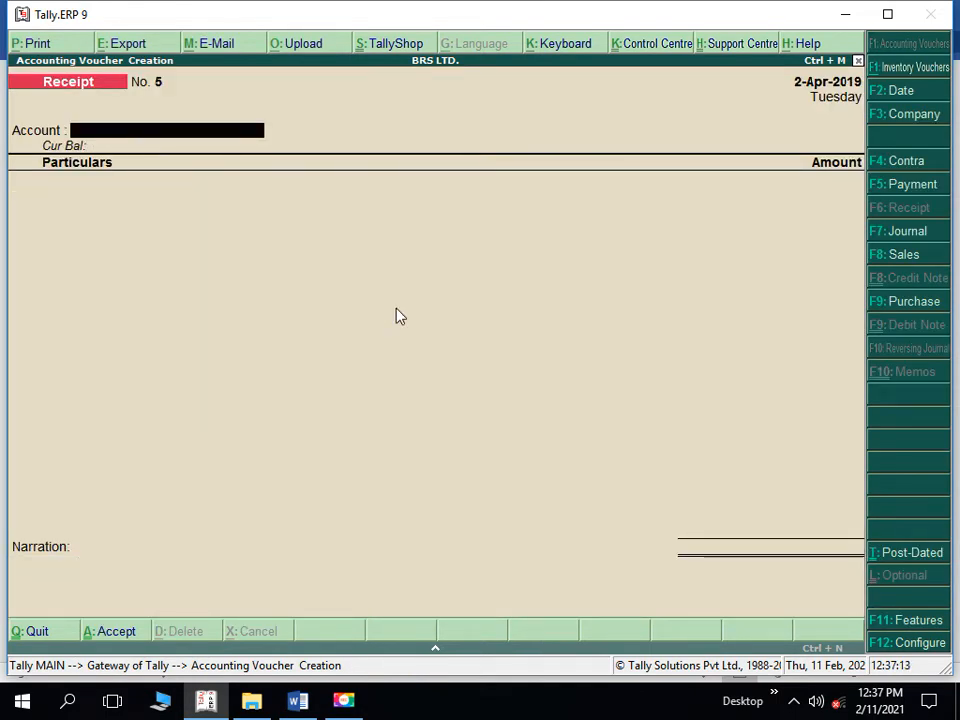
# Enter the second 02-04 receipt against BANK A/C, choosing its party ledger and an amount of 1,000
pyautogui.press('Return')
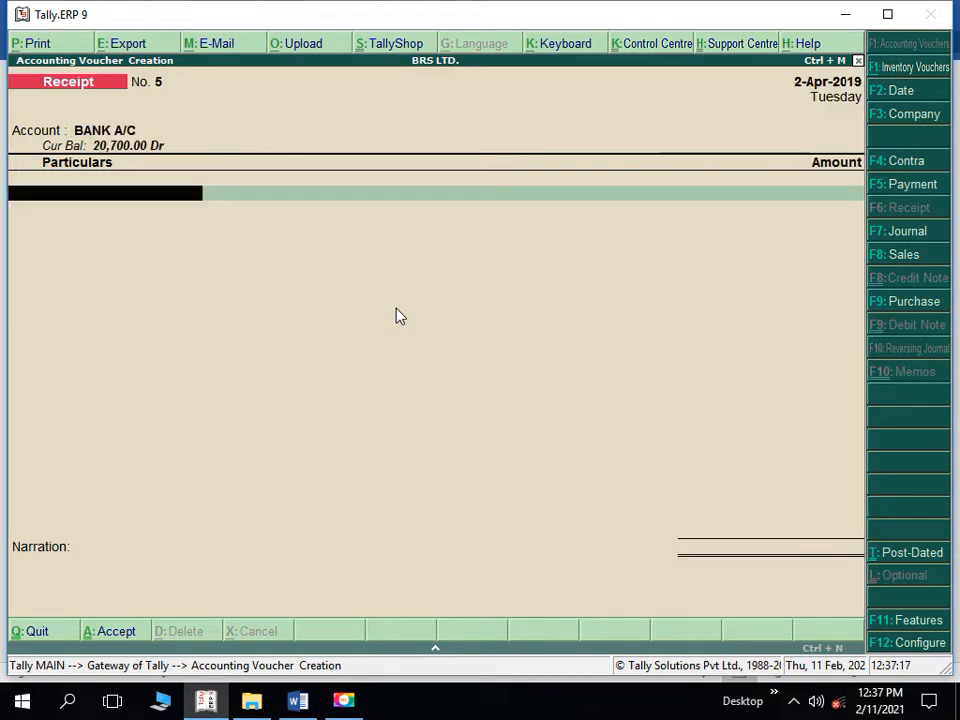
pyautogui.write('A')
pyautogui.press('Down')
pyautogui.press('Down')
pyautogui.press('Down')
pyautogui.press('Down')
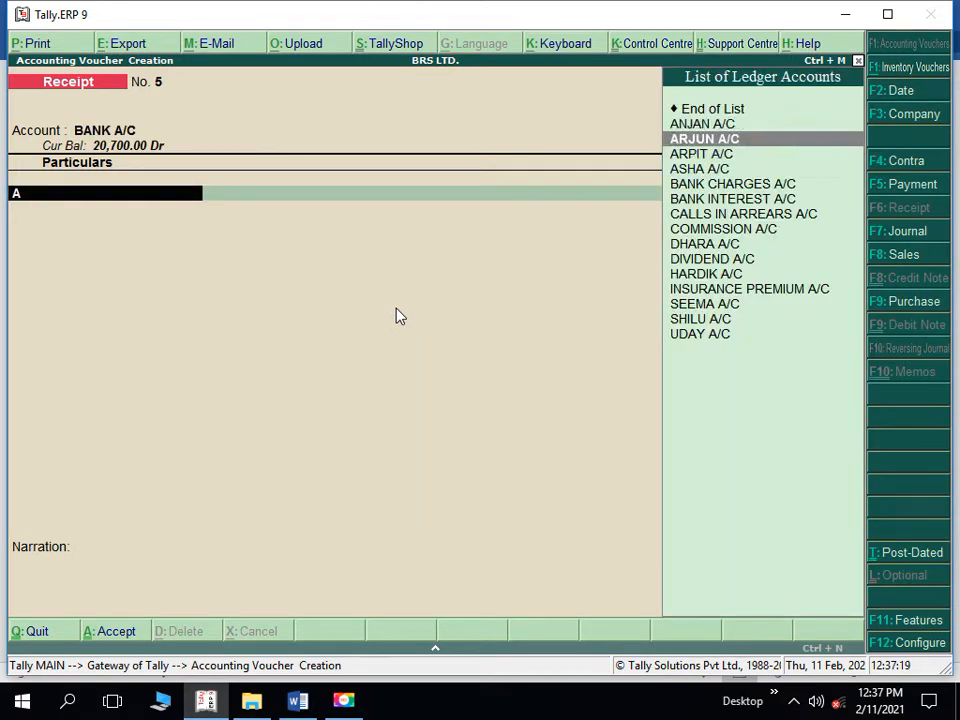
pyautogui.press('Return')
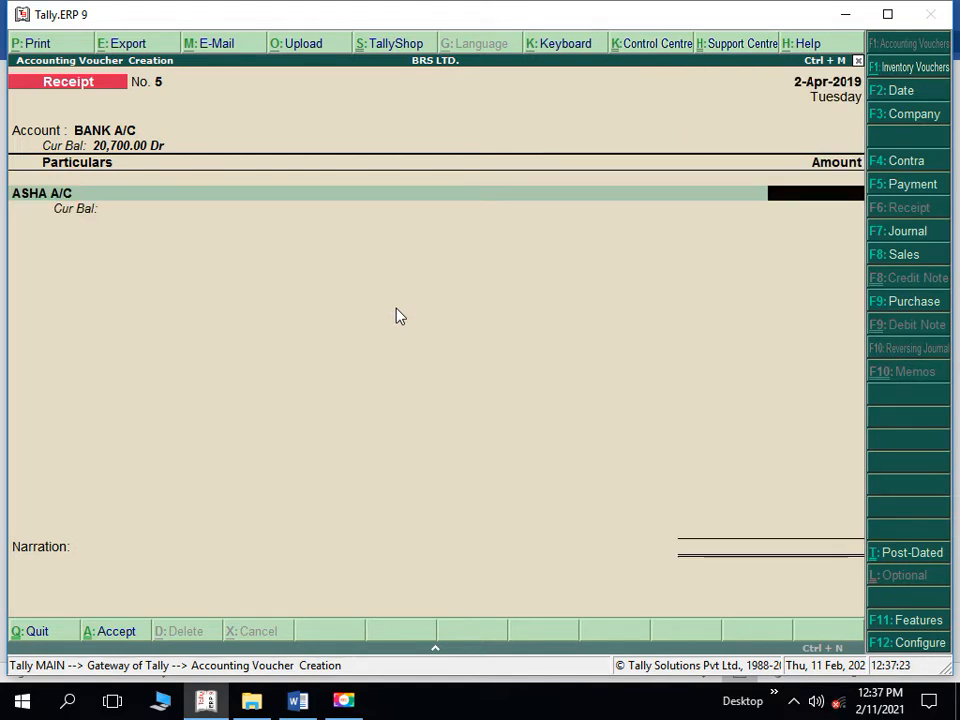
pyautogui.write('1000')
# Complete the 1,000 receipt with the default Cheque/DD allocation dated 2-Apr-2019 and accept the voucher
pyautogui.press('Return')
pyautogui.press('Return')
pyautogui.press('Return')
pyautogui.press('Return')
pyautogui.press('Return')
pyautogui.press('Return')
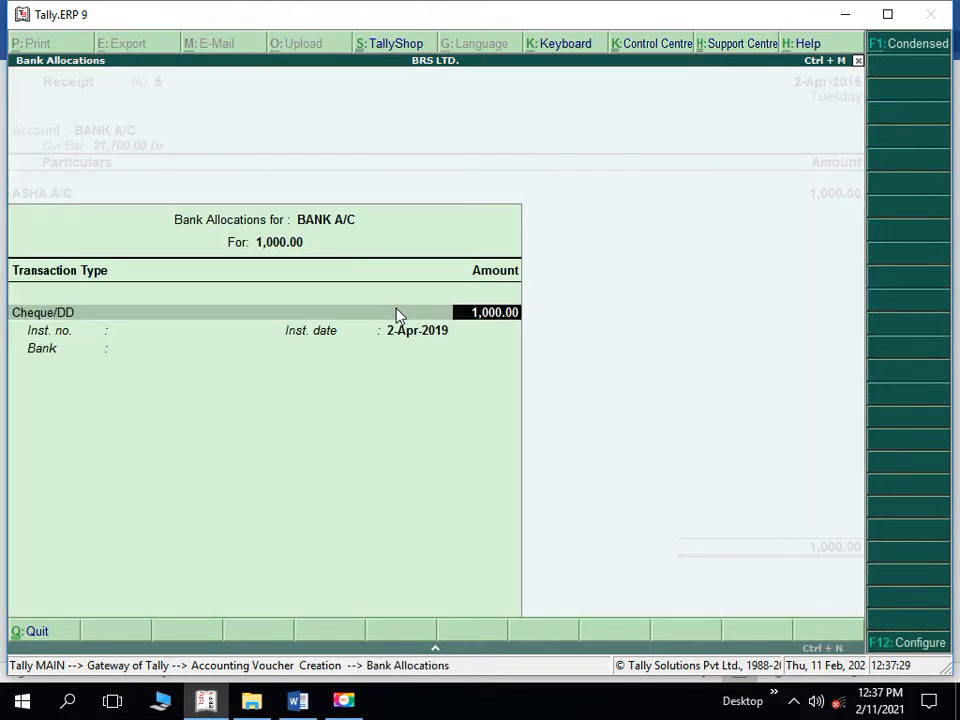
pyautogui.press('Return')
pyautogui.press('Return')
pyautogui.press('Return')
pyautogui.press('Return')
pyautogui.press('Return')
pyautogui.press('Return')
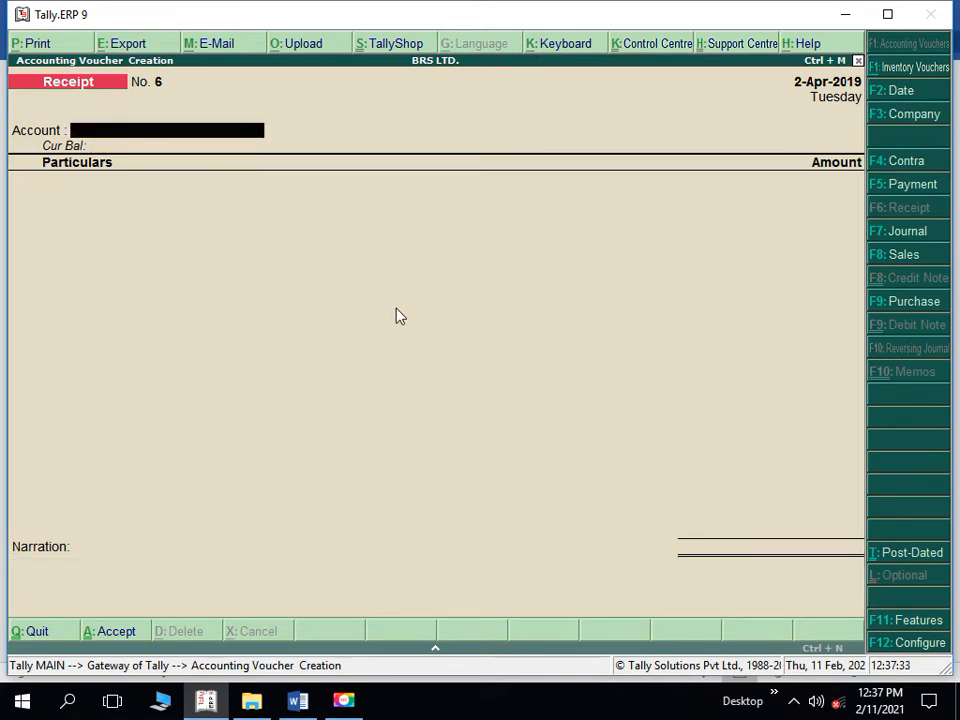
# Check the cash book for the next receipt's date and set the receipt voucher's date to 1-May-2019
pyautogui.hotkey('alt', 'Tab')
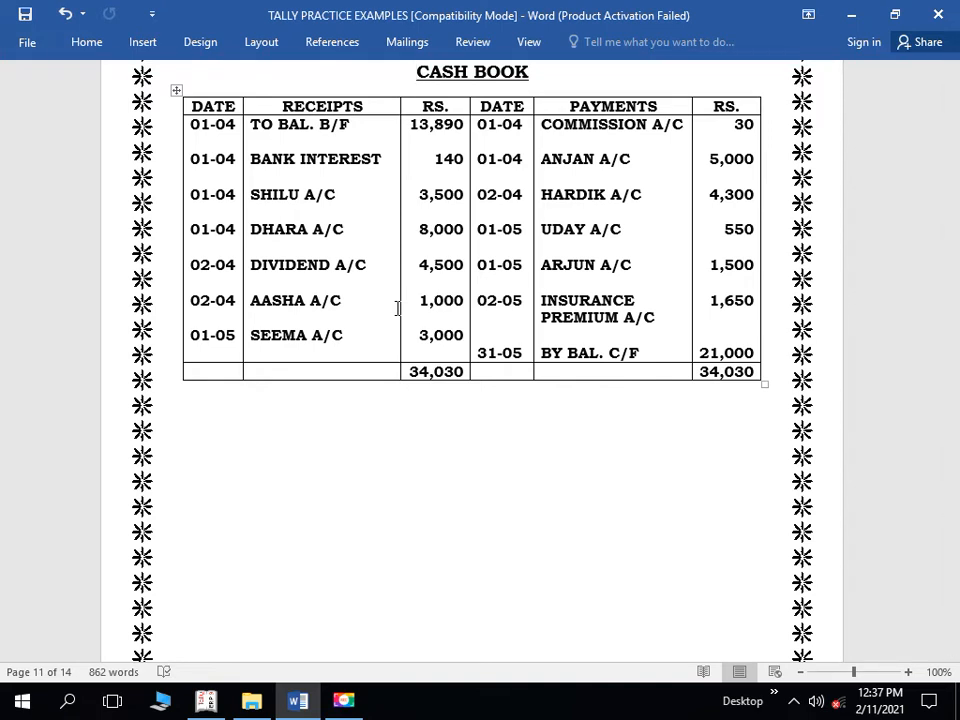
pyautogui.hotkey('alt', 'Tab')
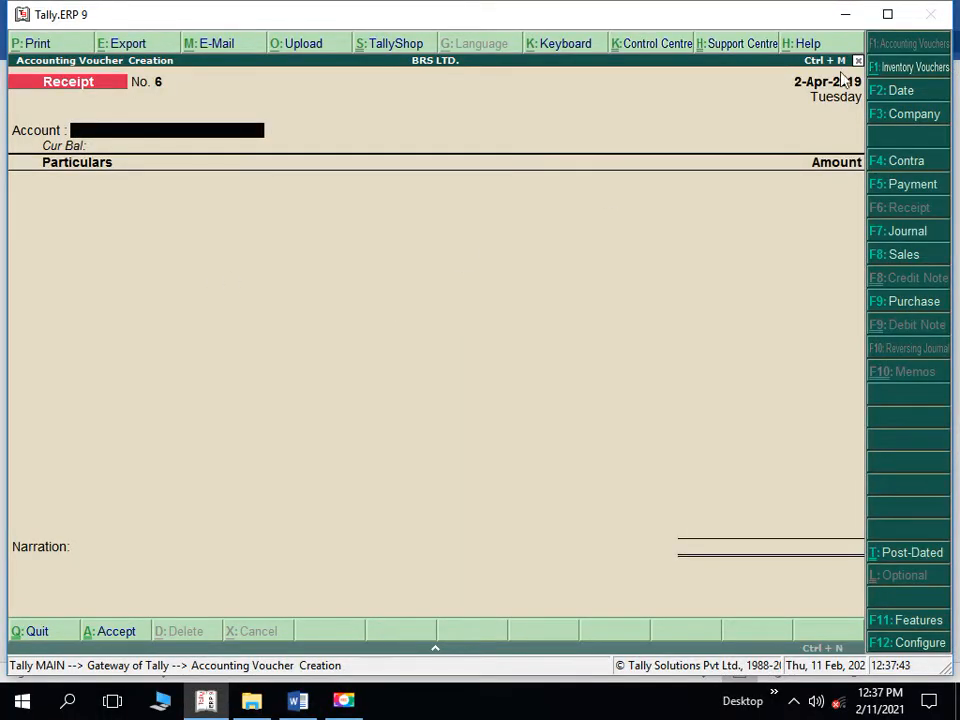
pyautogui.click(924, 92)
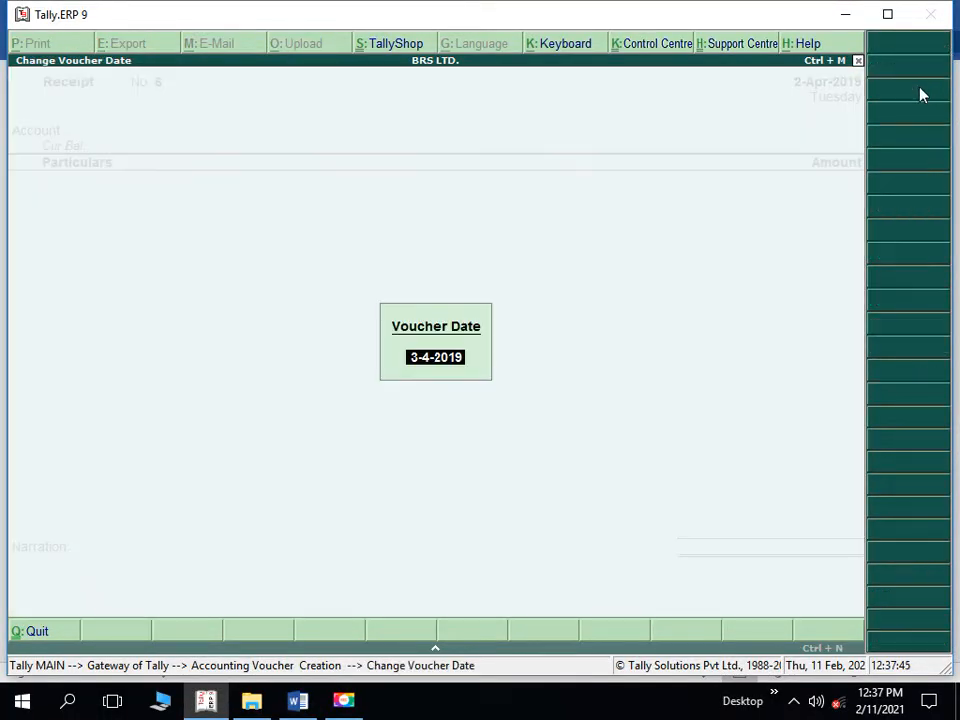
pyautogui.write('1-5')
pyautogui.press('Return')
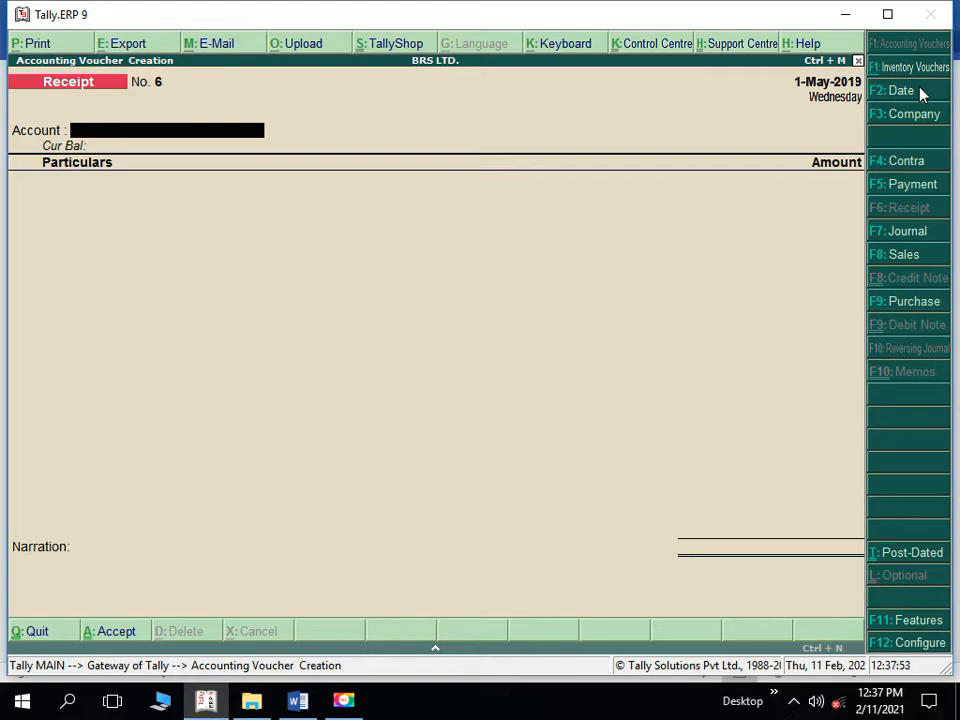
# Enter the 01-05 cash book receipt against BANK A/C, choosing its party ledger and an amount of 3,000
pyautogui.hotkey('alt', 'Tab')
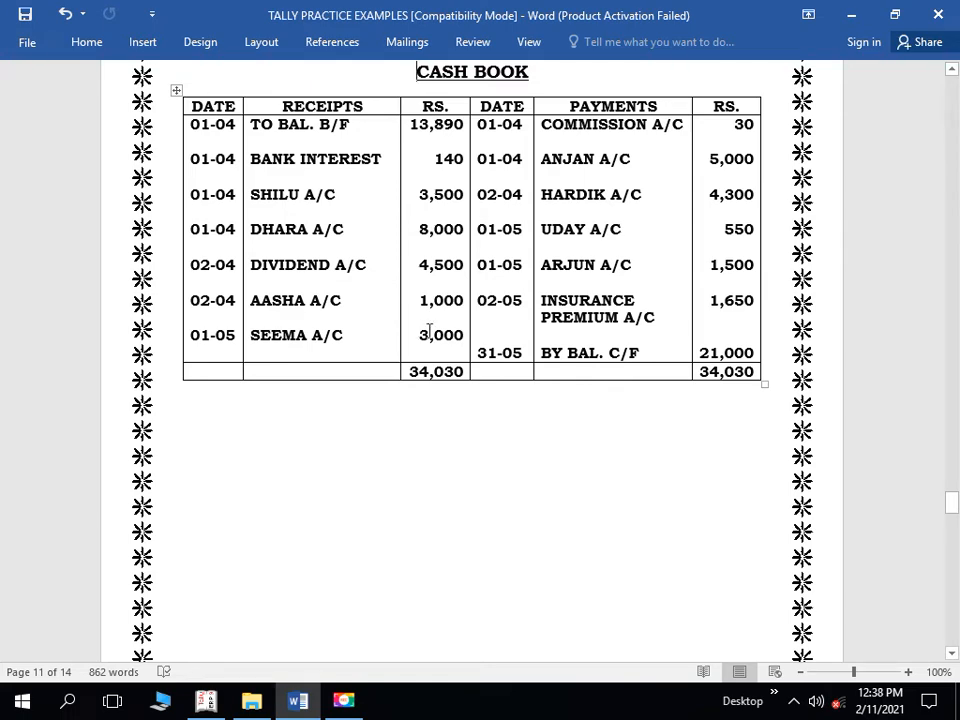
pyautogui.hotkey('alt', 'Tab')
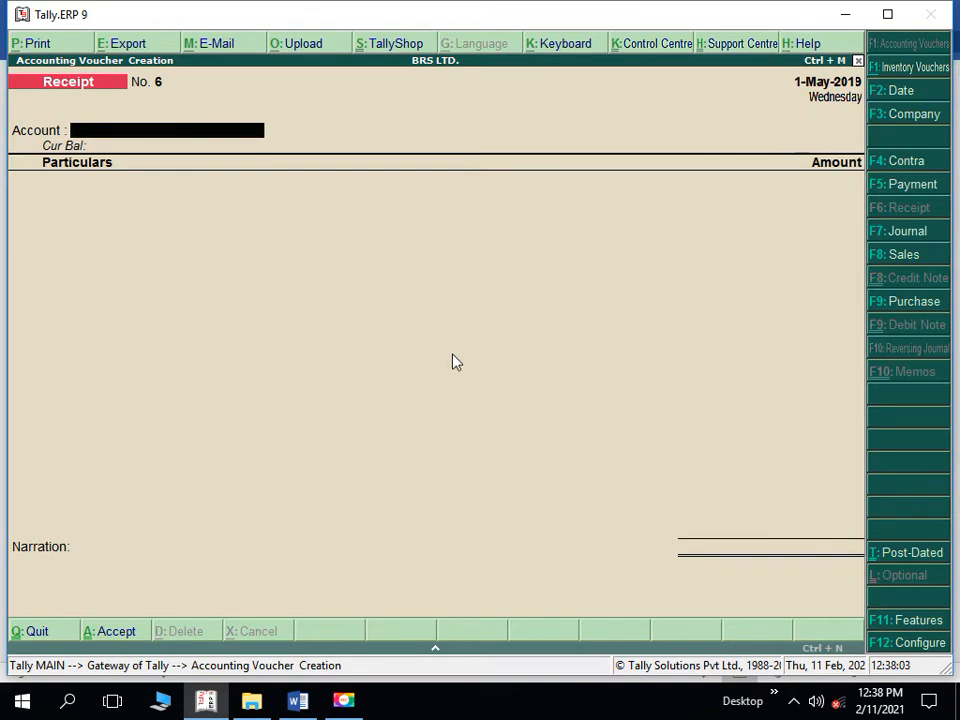
pyautogui.write('b')
pyautogui.press('Return')
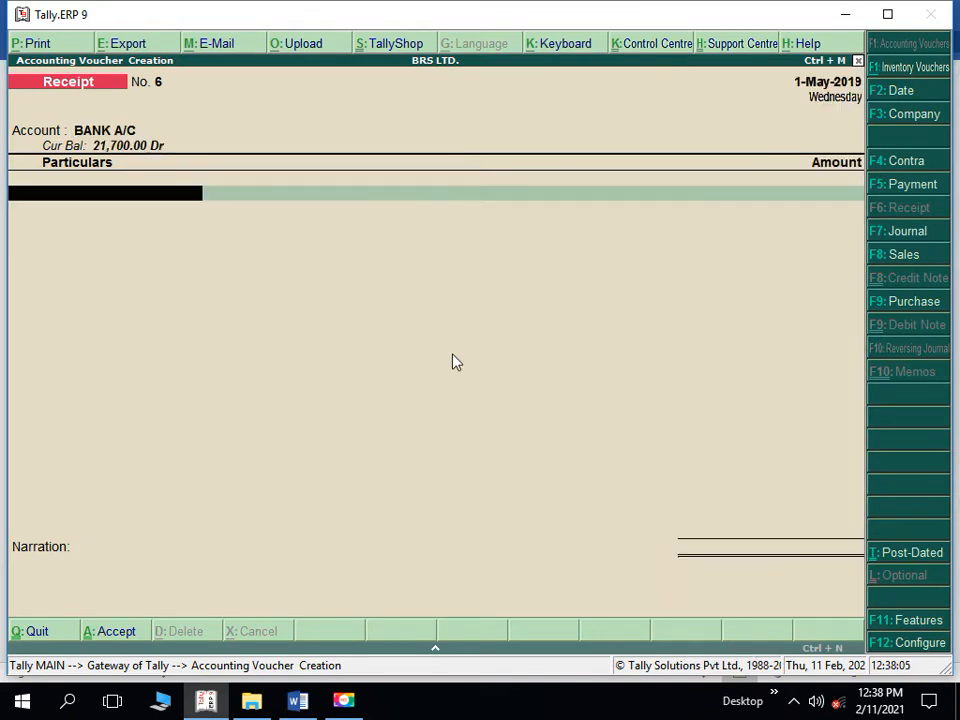
pyautogui.write('s')
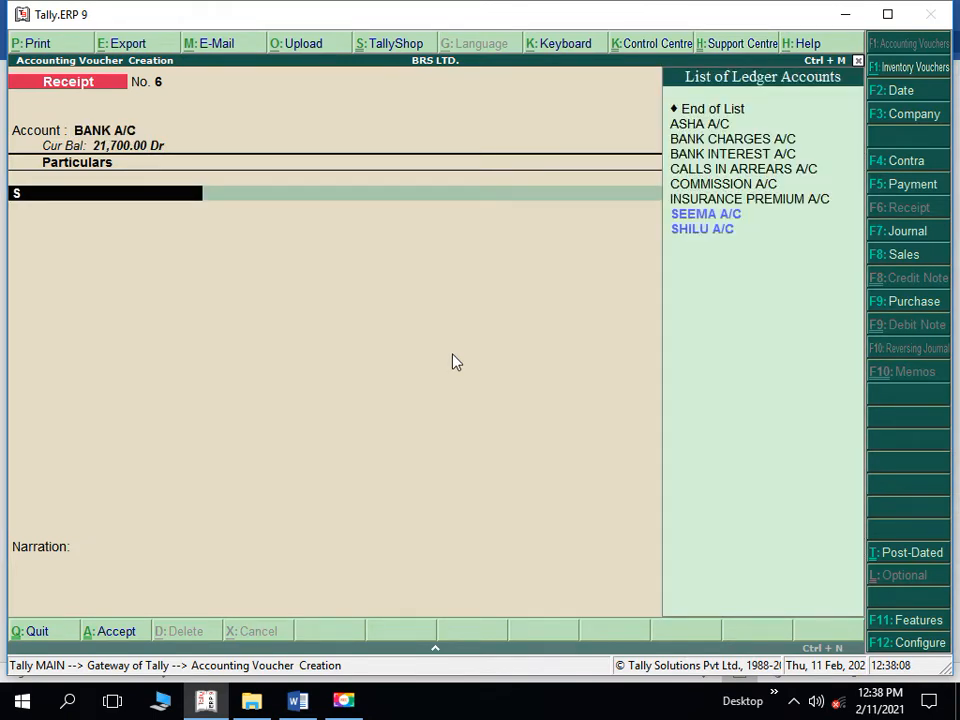
pyautogui.write('h')
pyautogui.press('Up')
pyautogui.press('Return')
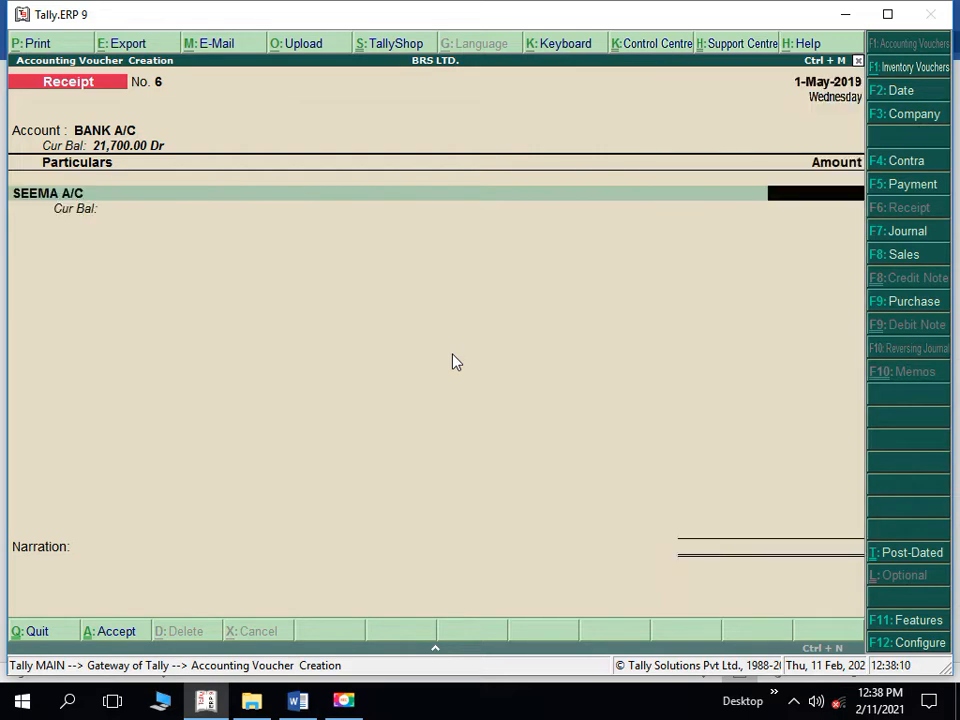
pyautogui.write('3000')
pyautogui.press('Return')
# Complete the 3,000 receipt as On Account with the default Cheque/DD allocation dated 1-May-2019 and accept the voucher
pyautogui.press('Return')
pyautogui.press('Return')
pyautogui.press('Return')
pyautogui.press('Return')
pyautogui.press('Return')
pyautogui.press('Return')
pyautogui.press('Return')
pyautogui.press('Return')
pyautogui.press('Return')
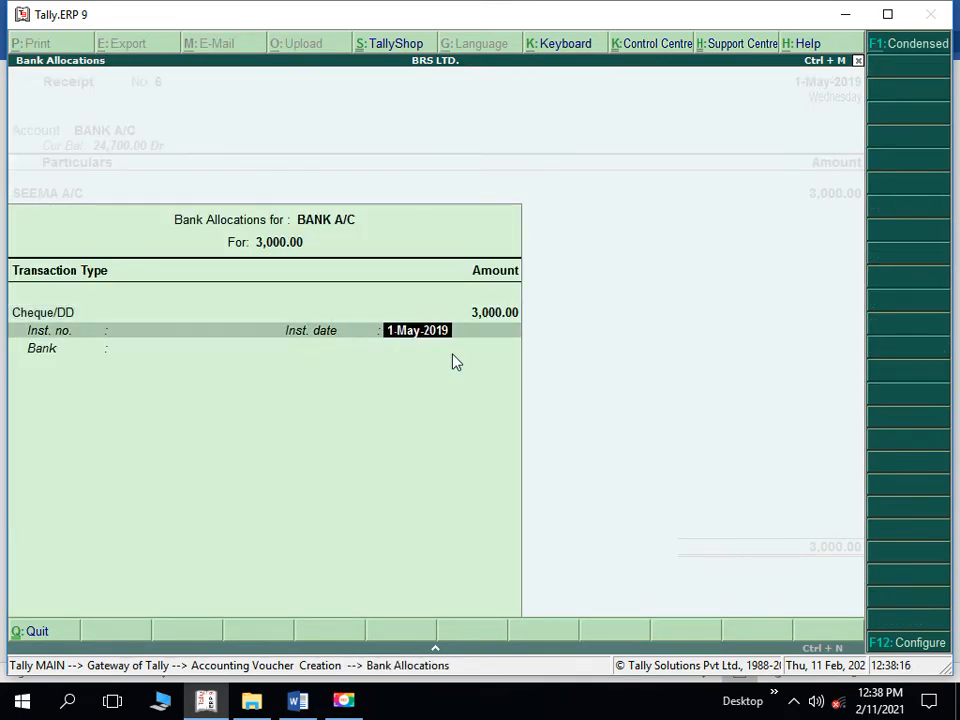
pyautogui.press('Return')
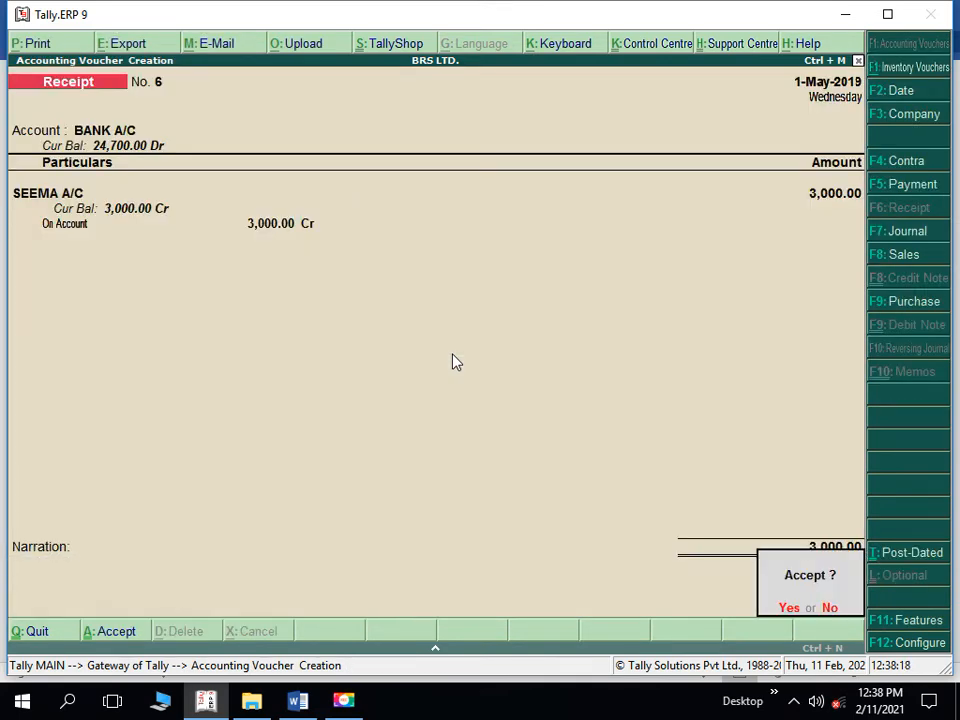
pyautogui.press('Return')
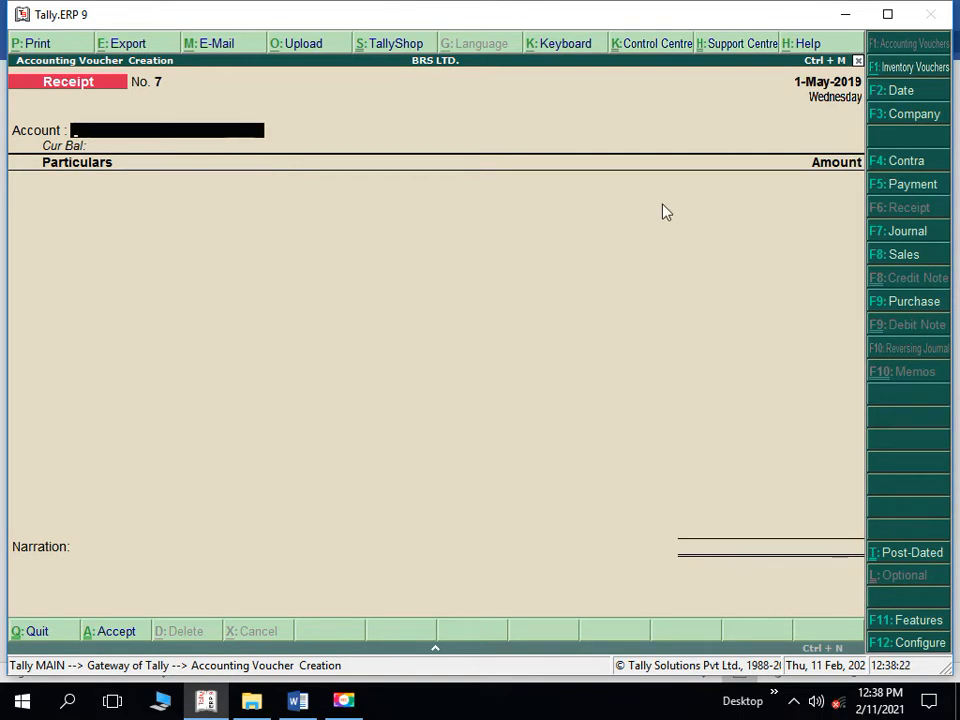
# Start a payment voucher for the first 01-05 payment against BANK A/C, choosing its party ledger and an amount of 550
pyautogui.click(939, 191)
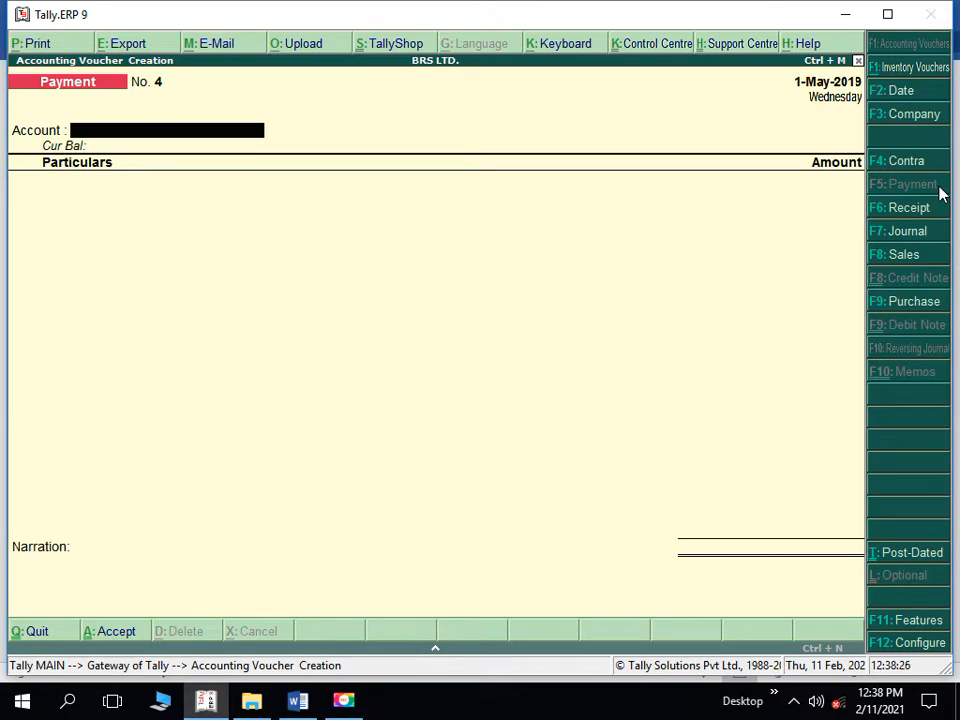
pyautogui.hotkey('alt', 'Tab')
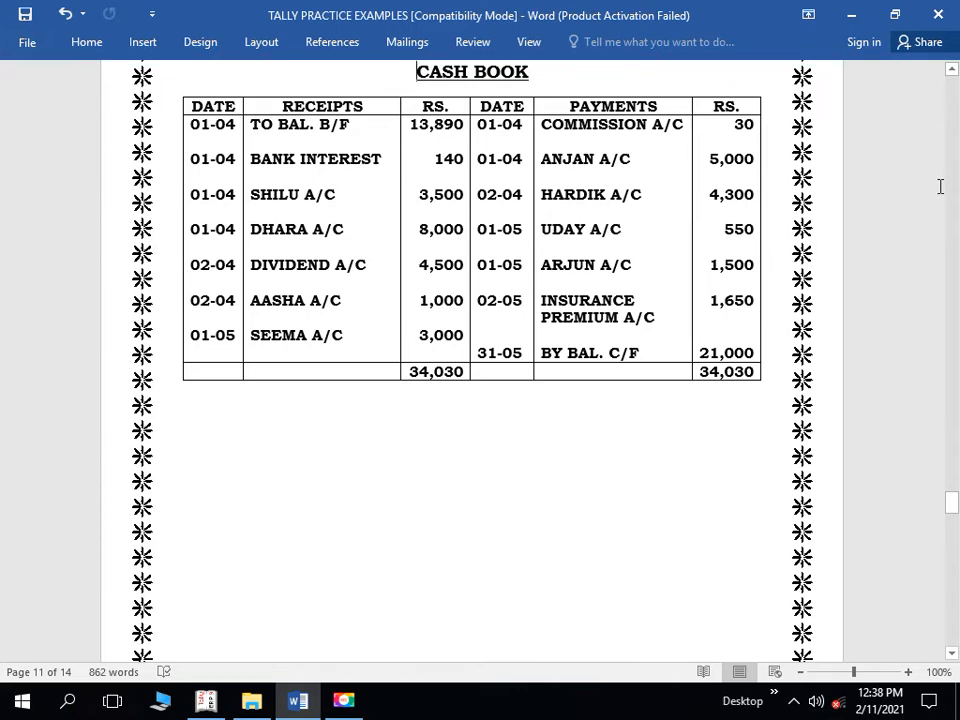
pyautogui.hotkey('alt', 'Tab')
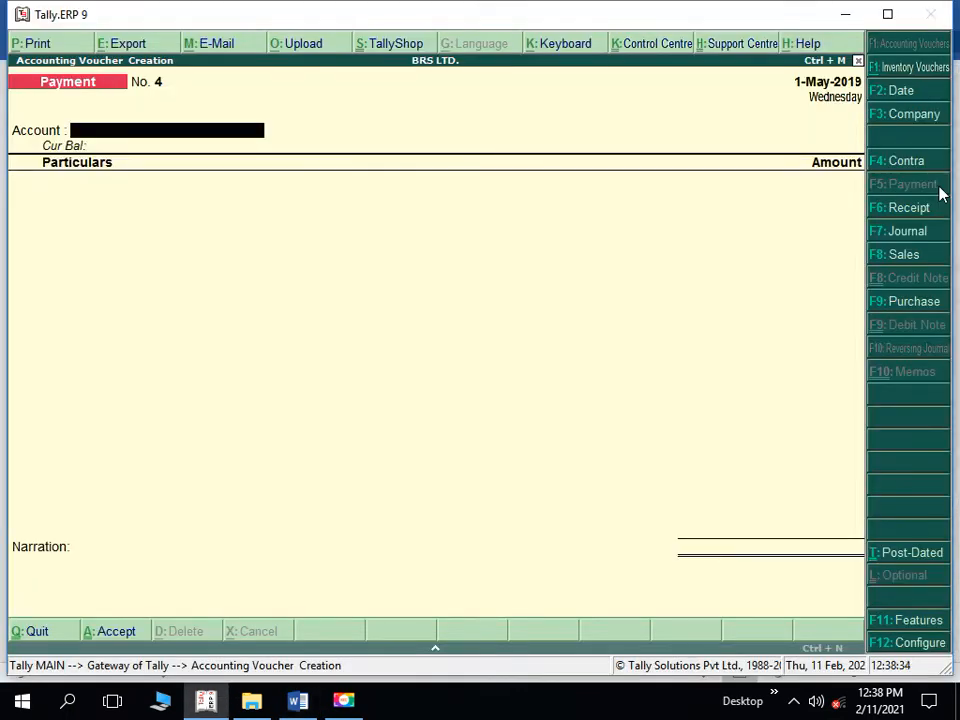
pyautogui.write('B')
pyautogui.press('Return')
pyautogui.write('U')
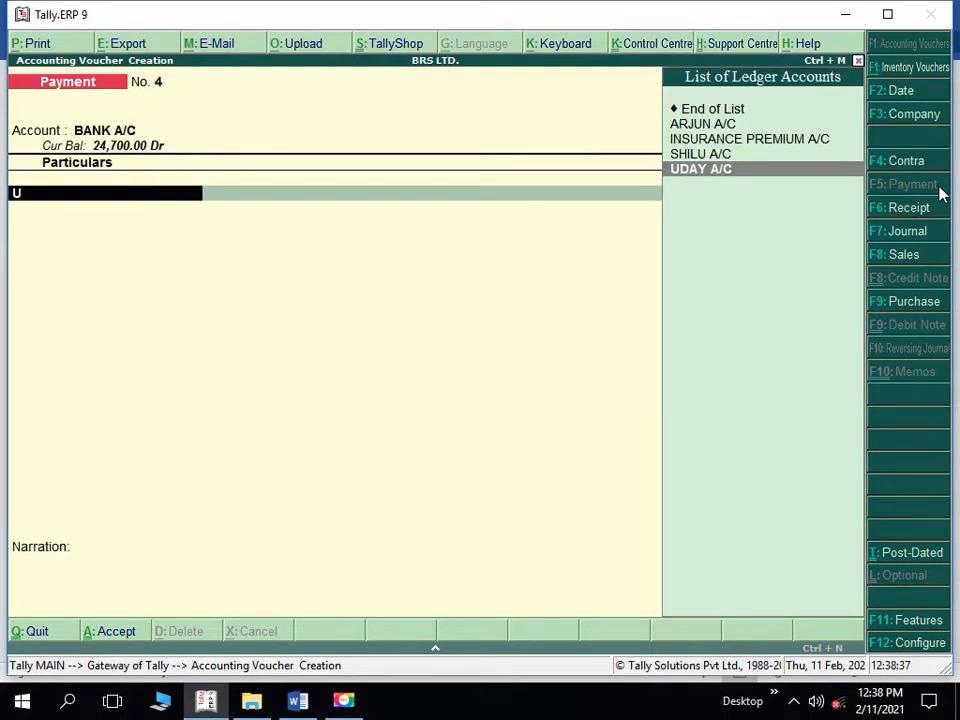
pyautogui.press('Return')
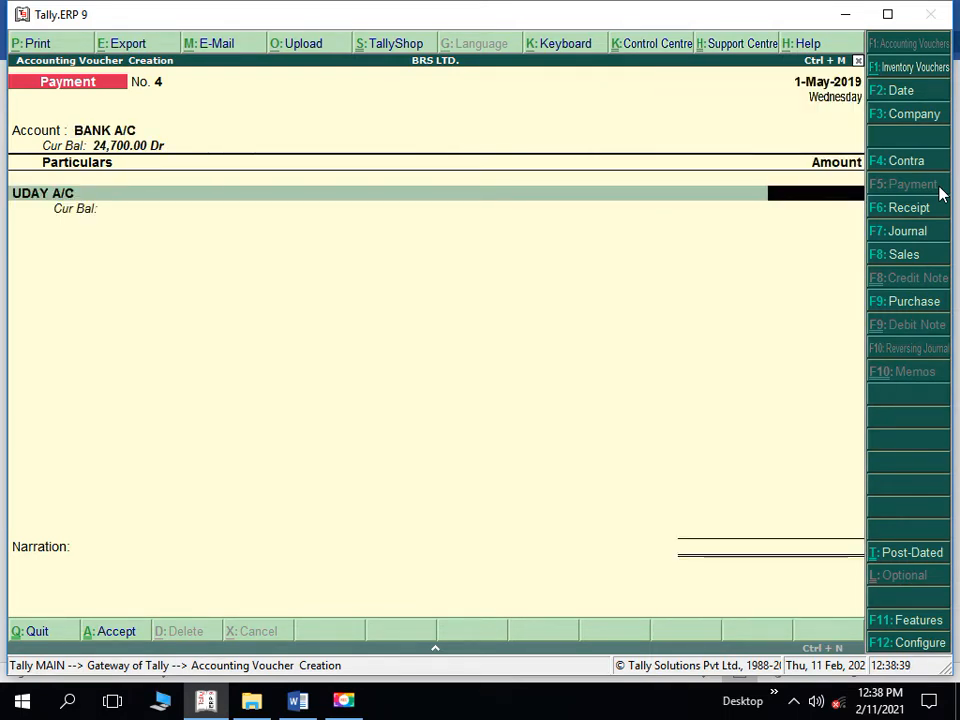
pyautogui.write('55')
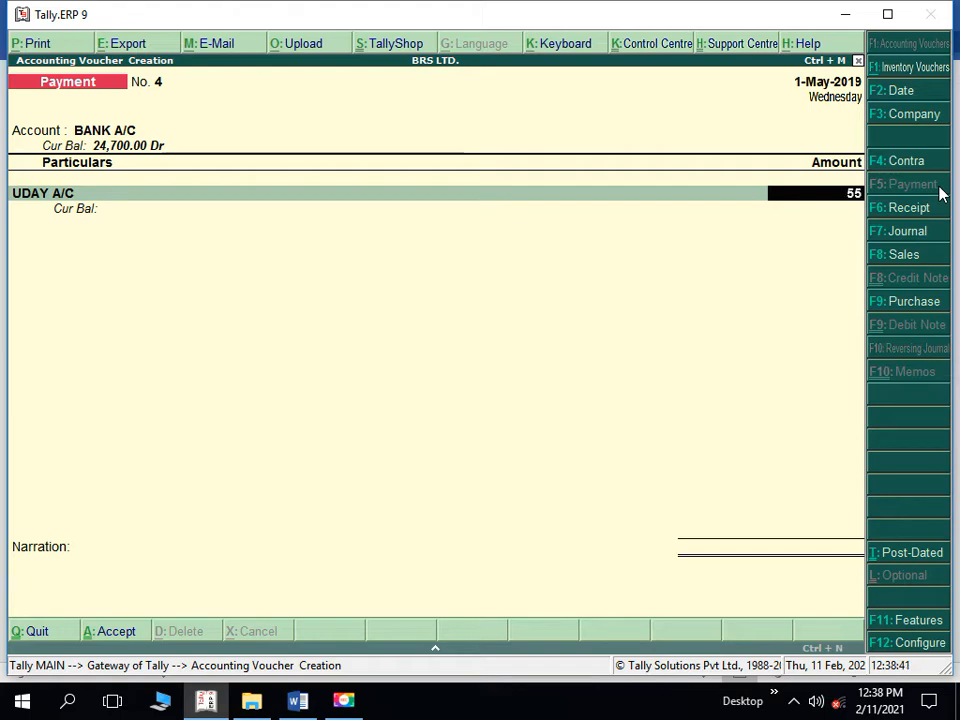
pyautogui.write('0')
pyautogui.press('Return')
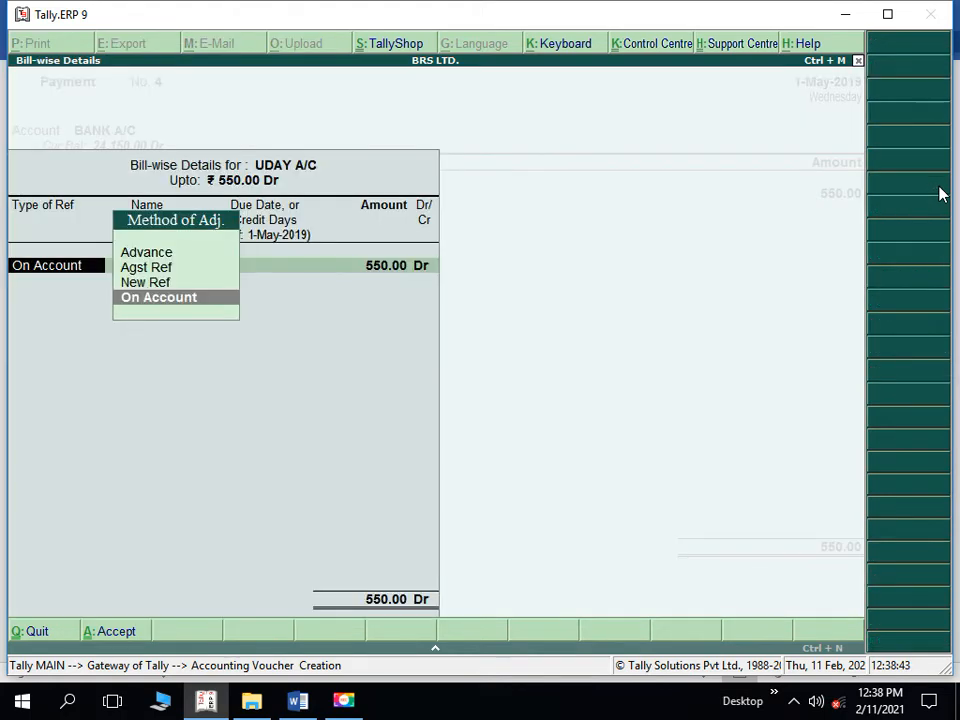
# Complete the 550 payment as On Account with the default Cheque allocation dated 1-May-2019 and accept the voucher
pyautogui.press('Return')
pyautogui.press('Return')
pyautogui.press('Return')
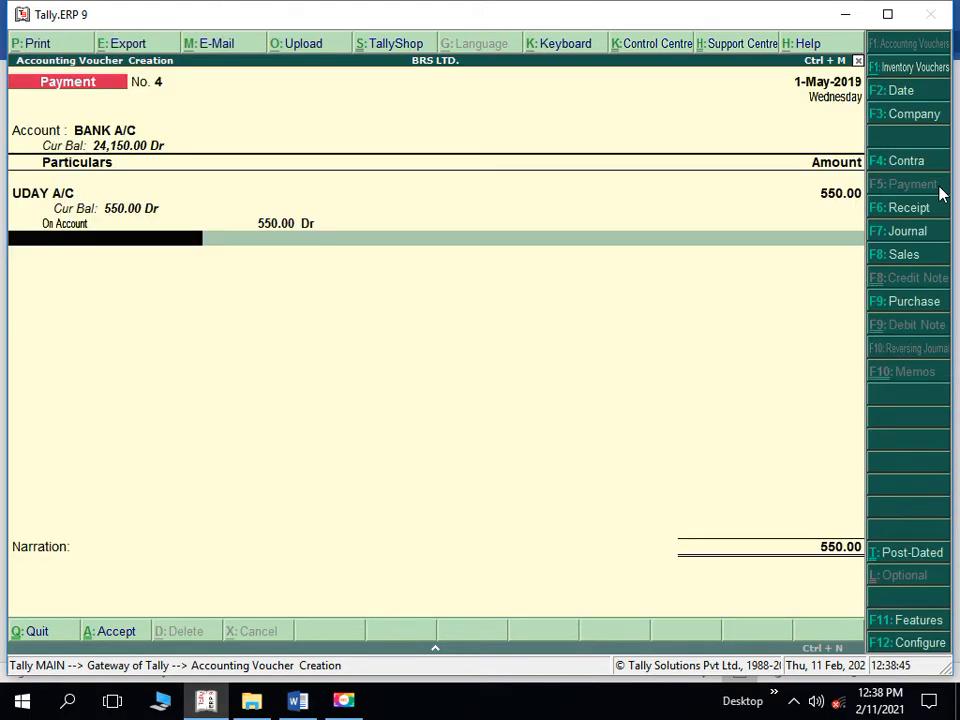
pyautogui.press('Return')
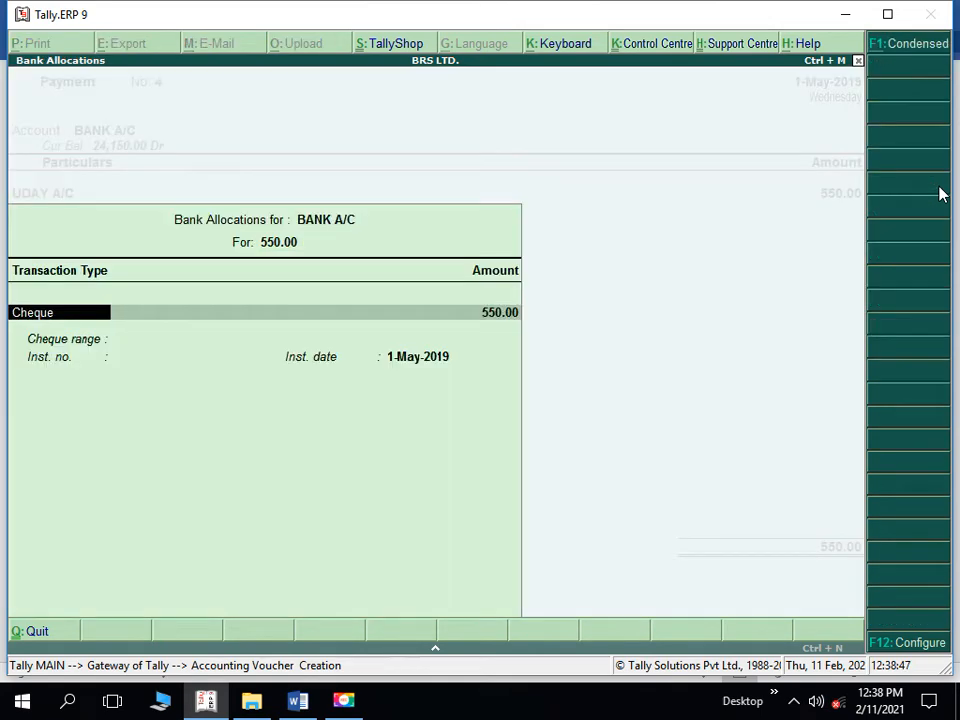
pyautogui.press('Return')
pyautogui.press('Return')
pyautogui.press('Return')
pyautogui.press('Return')
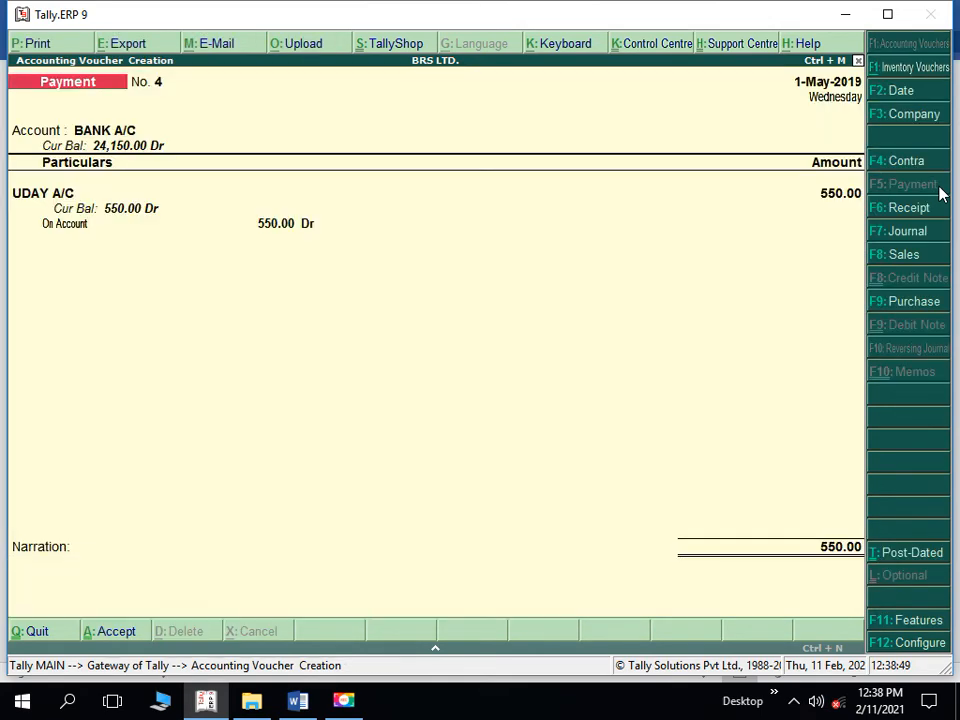
pyautogui.press('Return')
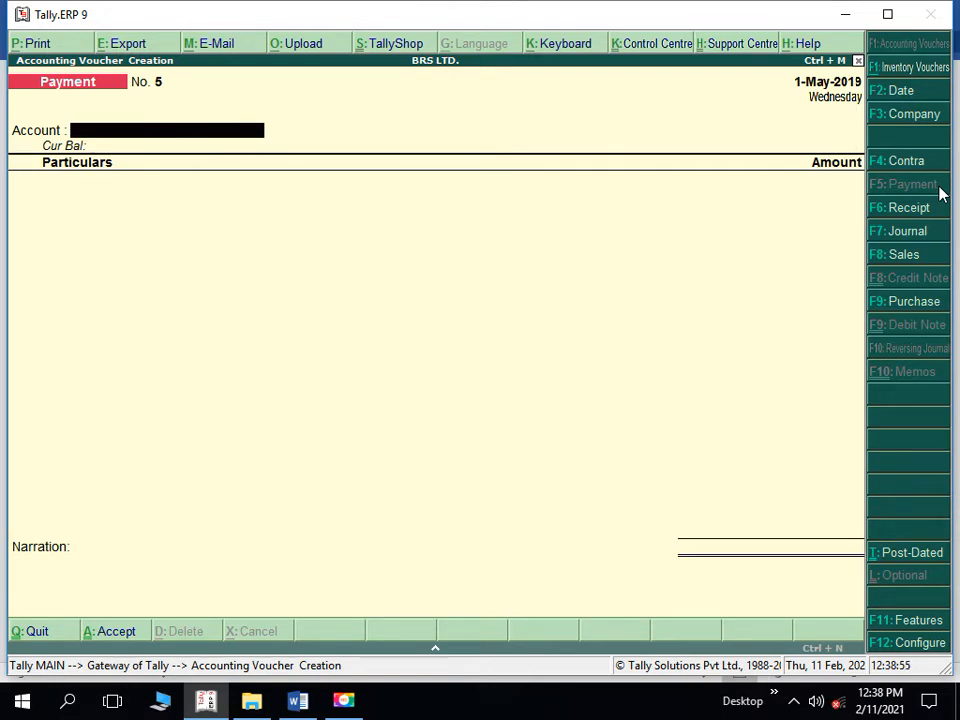
# Enter the second 01-05 payment against BANK A/C, choosing its party ledger and the cash book amount of 1,500
pyautogui.write('B')
pyautogui.press('Return')
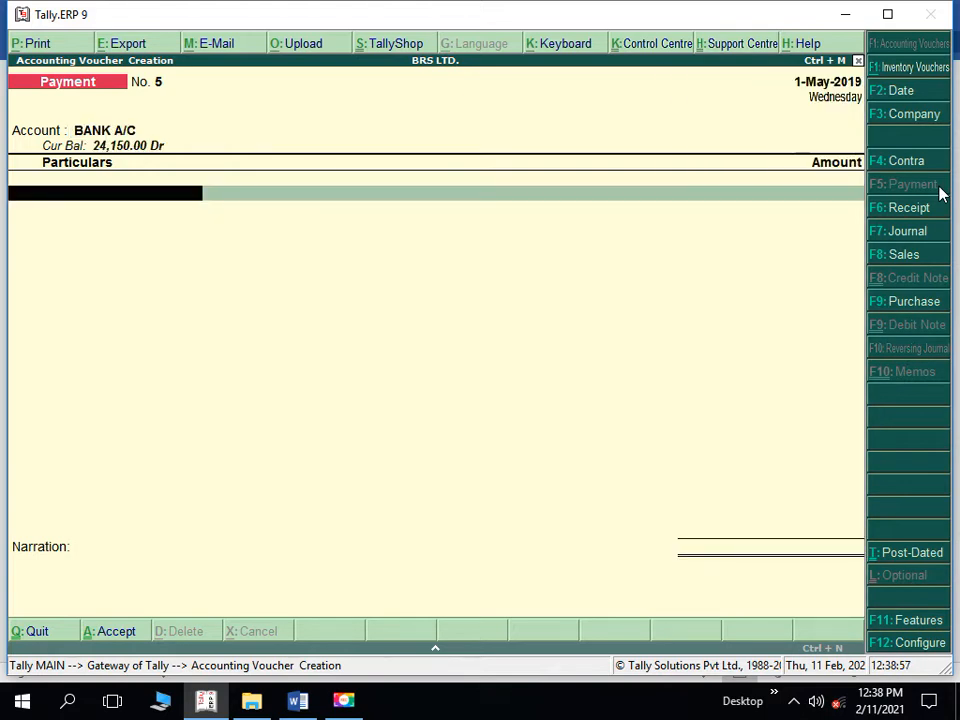
pyautogui.write('A')
pyautogui.press('Down')
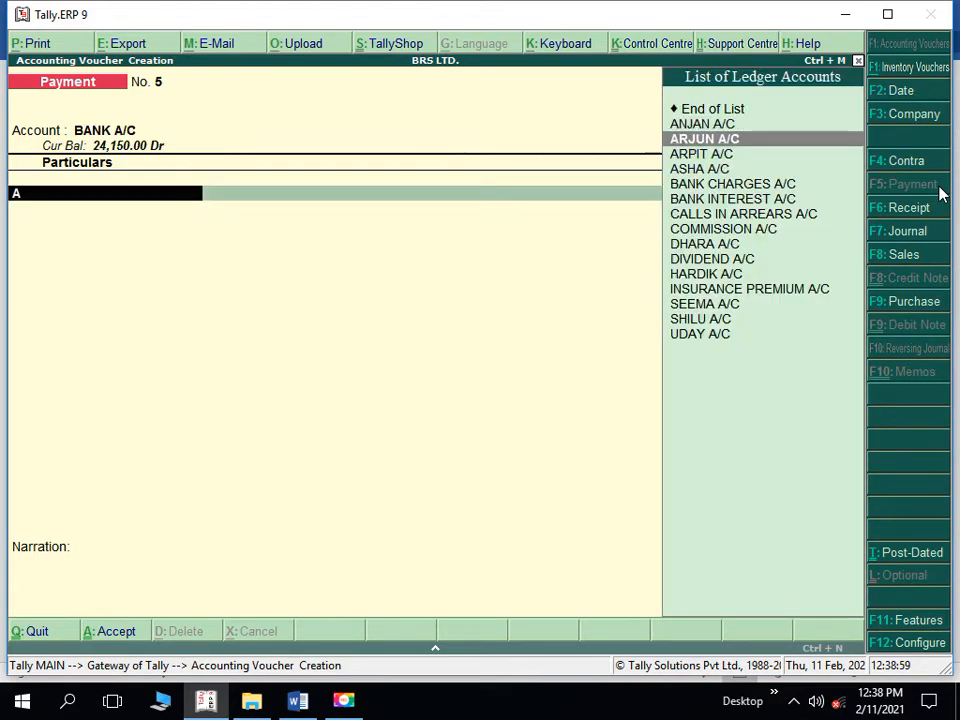
pyautogui.press('Return')
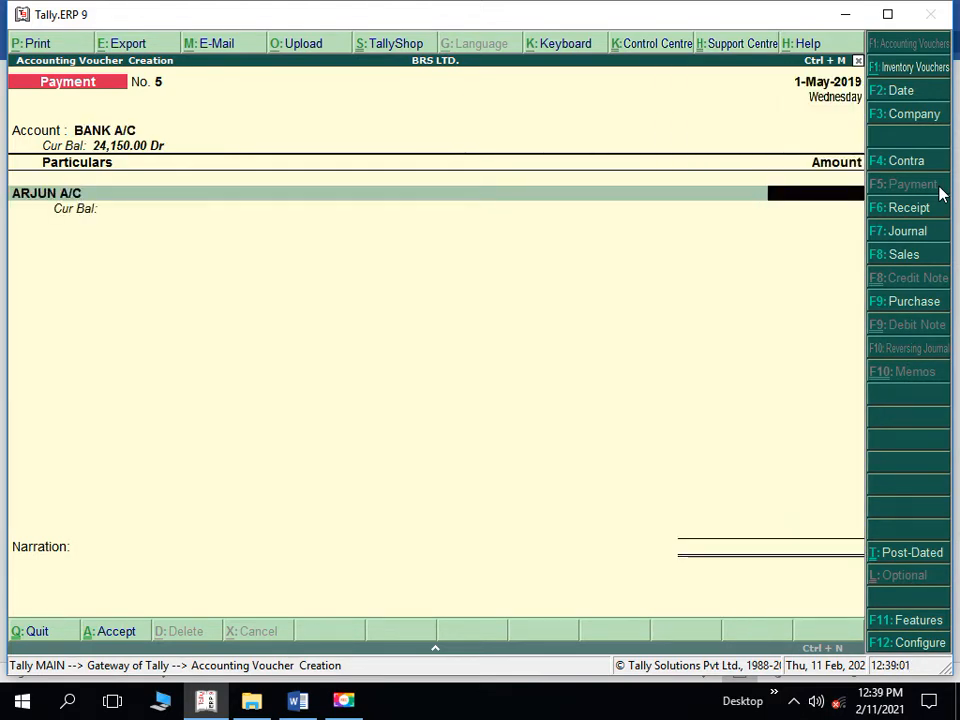
pyautogui.hotkey('alt', 'Tab')
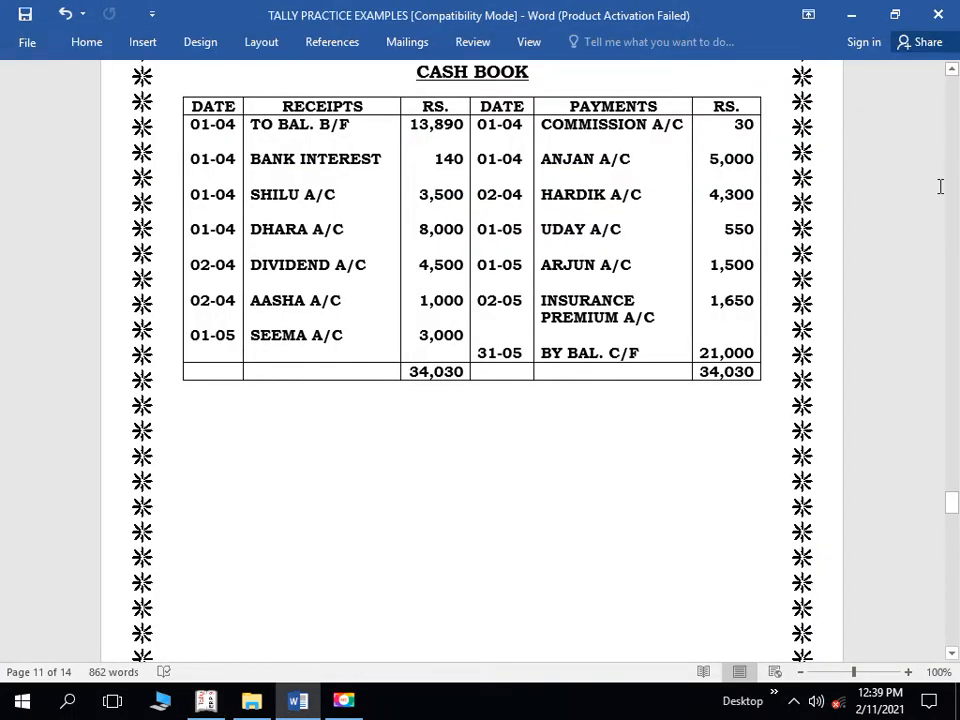
pyautogui.hotkey('alt', 'Tab')
pyautogui.write('1,500')
pyautogui.press('Return')
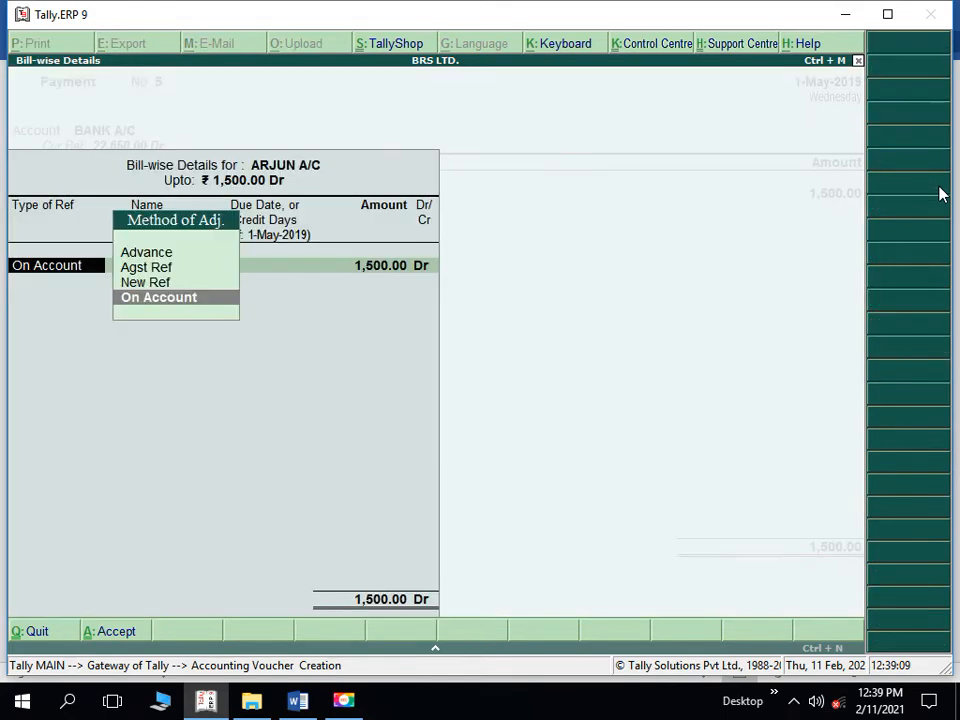
# Complete the 1,500 payment as On Account with the default Cheque allocation dated 1-May-2019 and accept the voucher
pyautogui.press('Return')
pyautogui.press('Return')
pyautogui.press('Return')
pyautogui.press('Return')
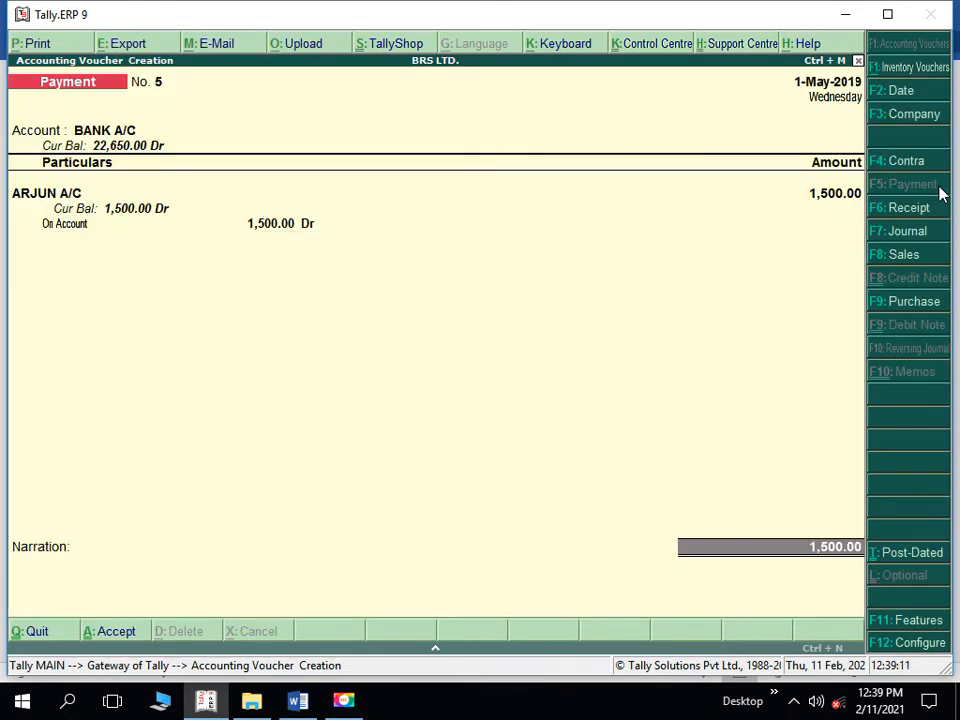
pyautogui.press('Return')
pyautogui.press('Return')
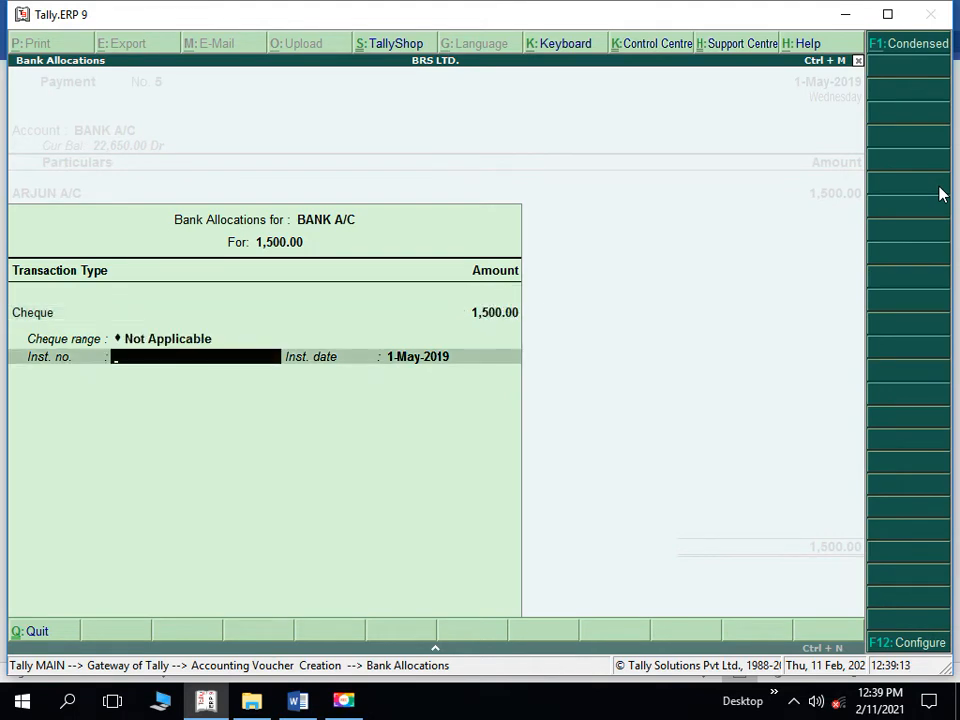
pyautogui.press('Return')
pyautogui.press('Return')
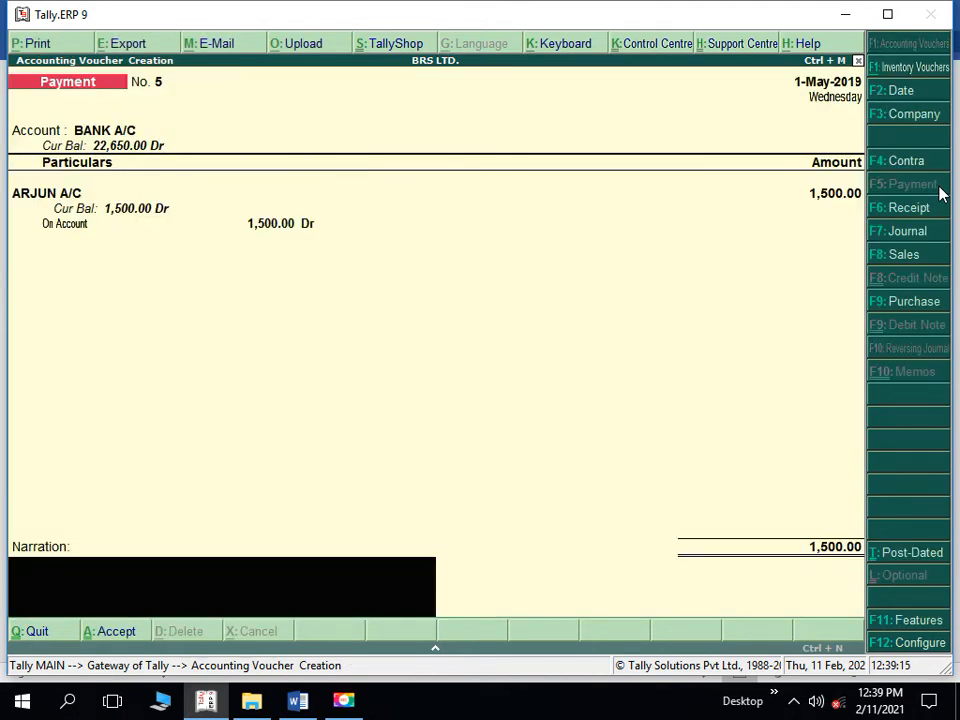
pyautogui.press('Return')
pyautogui.press('Return')
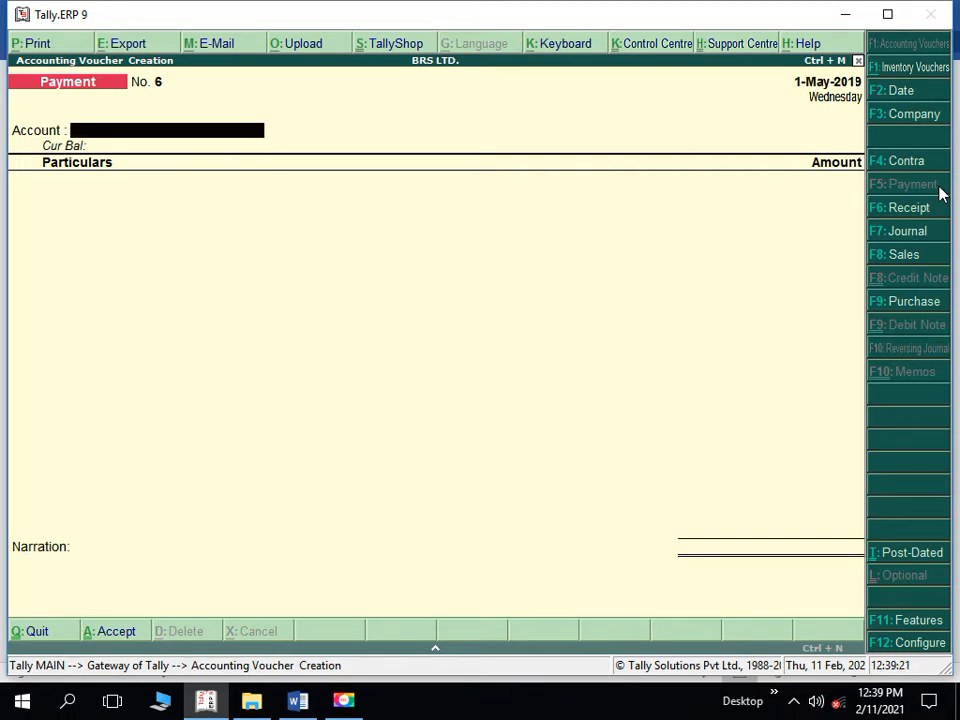
# Set the payment voucher's date to 2-May-2019 and consult the cash book for the 02-05 payment
pyautogui.press('F2')
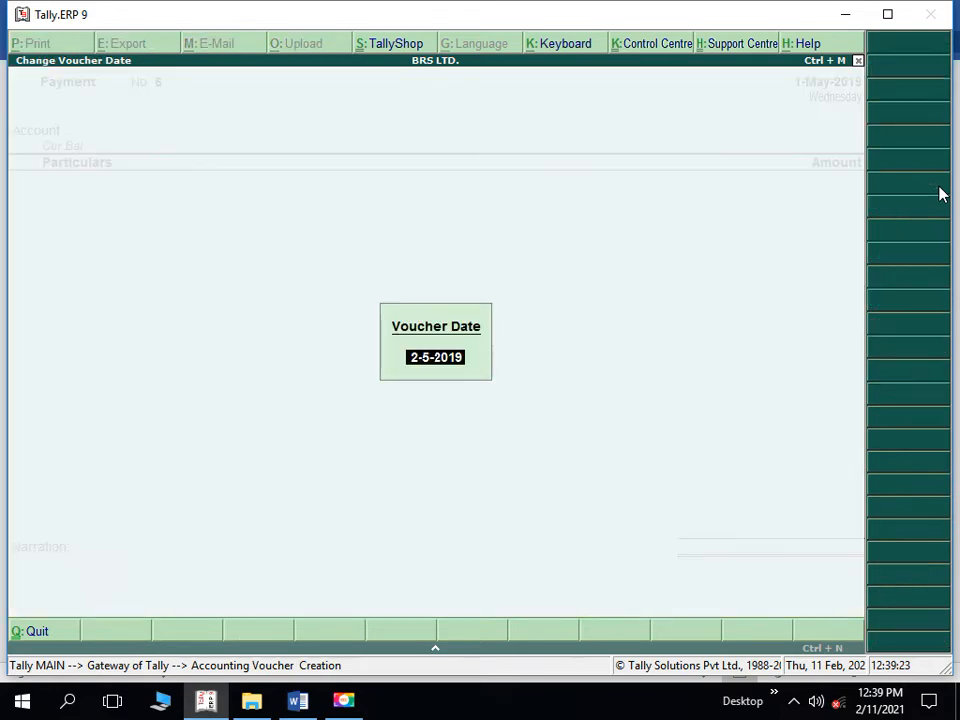
pyautogui.press('Return')
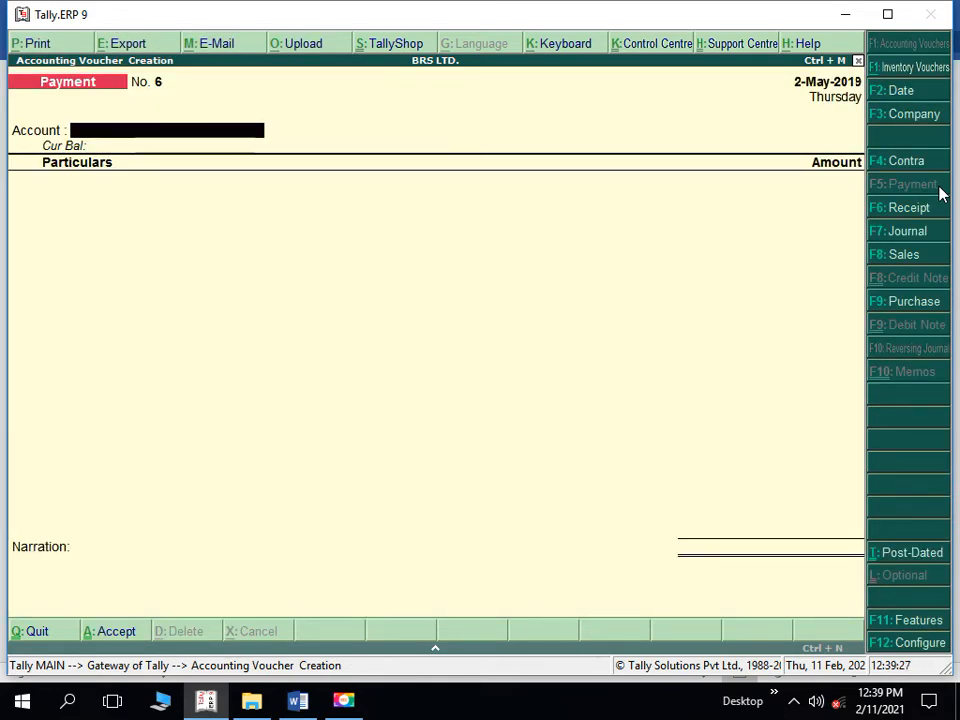
pyautogui.hotkey('alt', 'Tab')
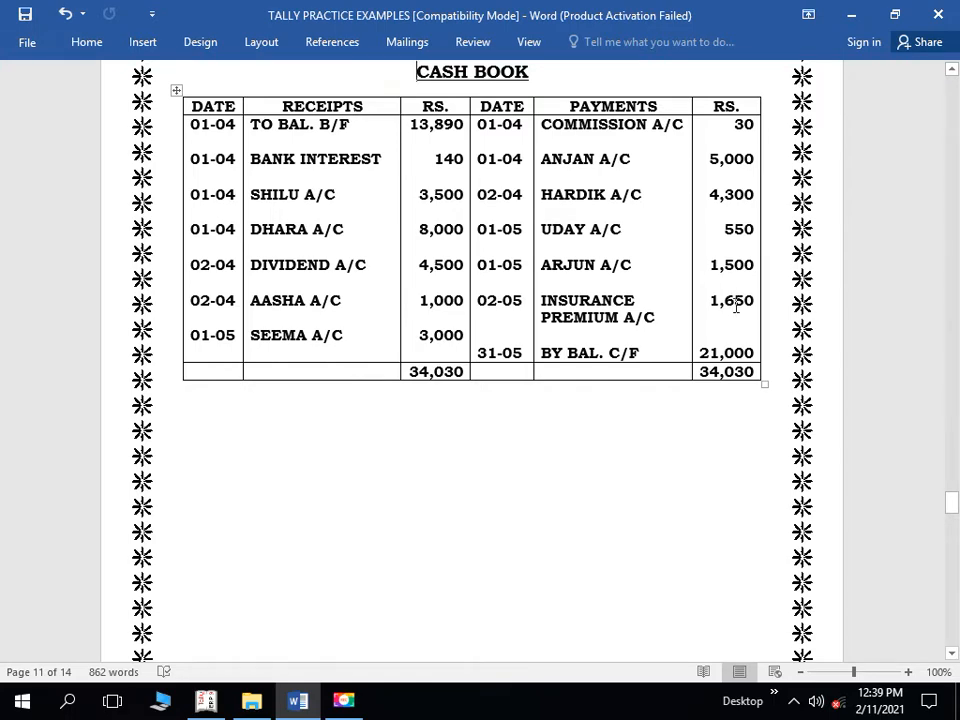
# Switch to Tally and enter the 2-May-2019 payment of 1,650 to INSURANCE PREMIUM A/C against BANK A/C
pyautogui.hotkey('alt', 'Tab')
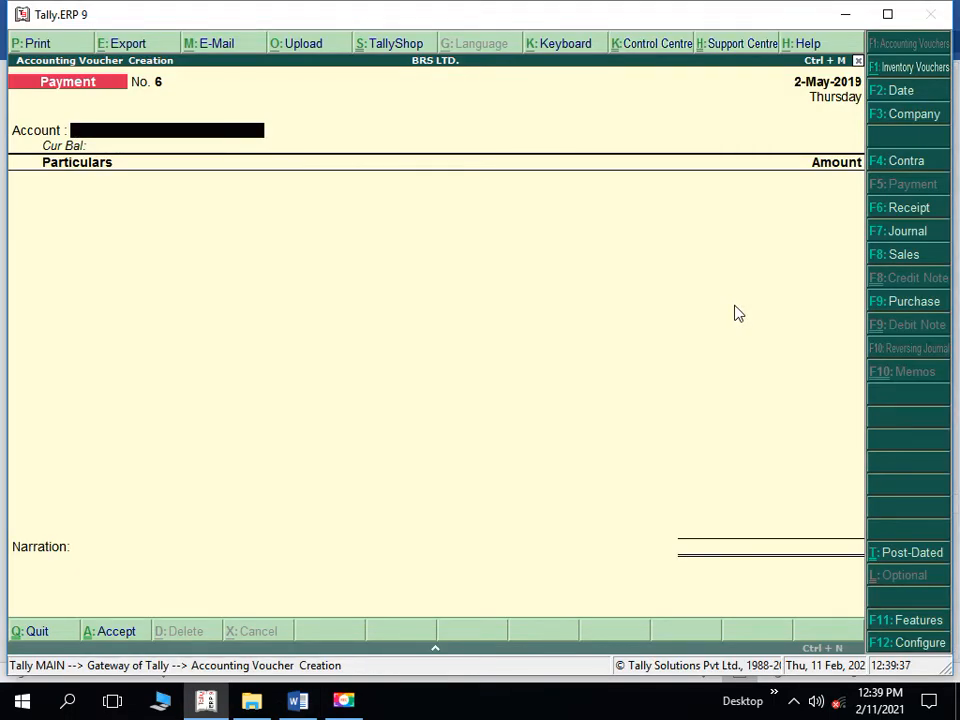
pyautogui.write('b')
pyautogui.press('Return')
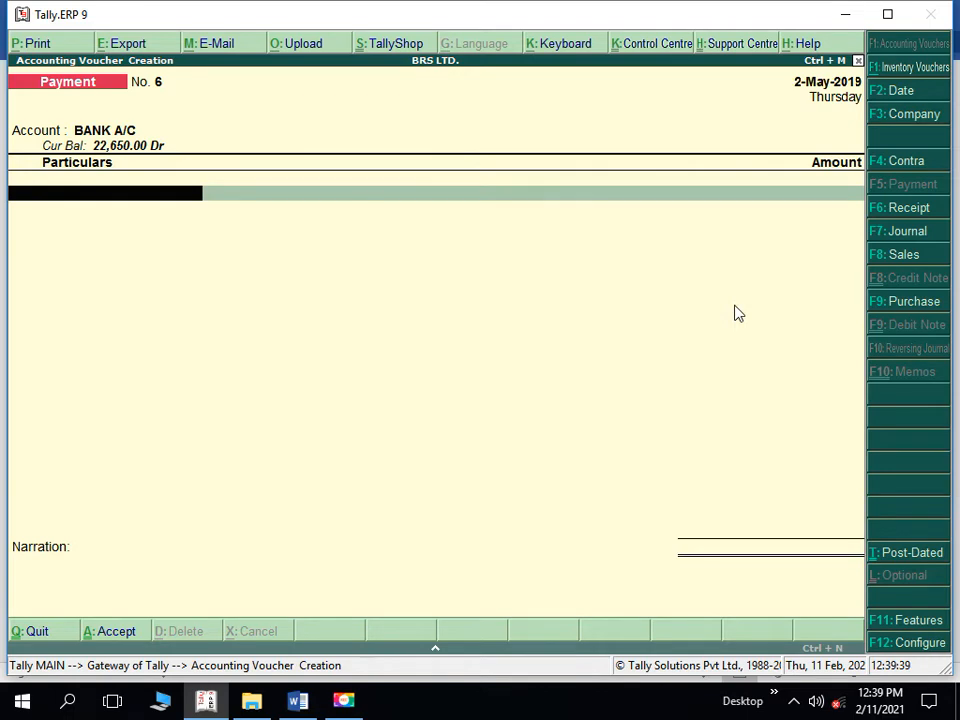
pyautogui.write('i')
pyautogui.press('Return')
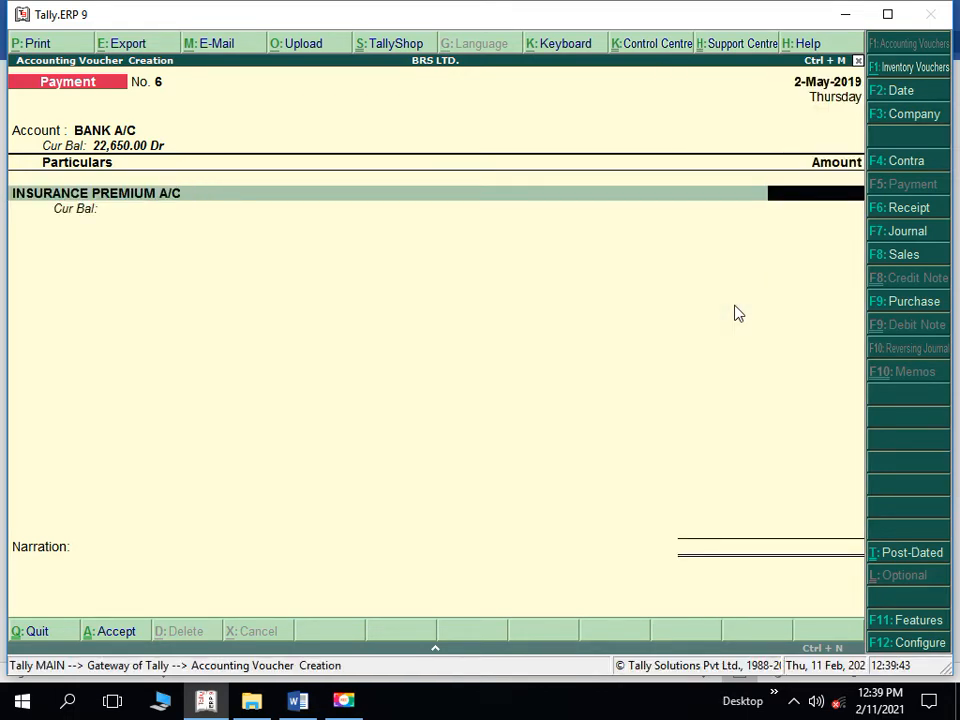
pyautogui.write('1650')
pyautogui.press('Return')
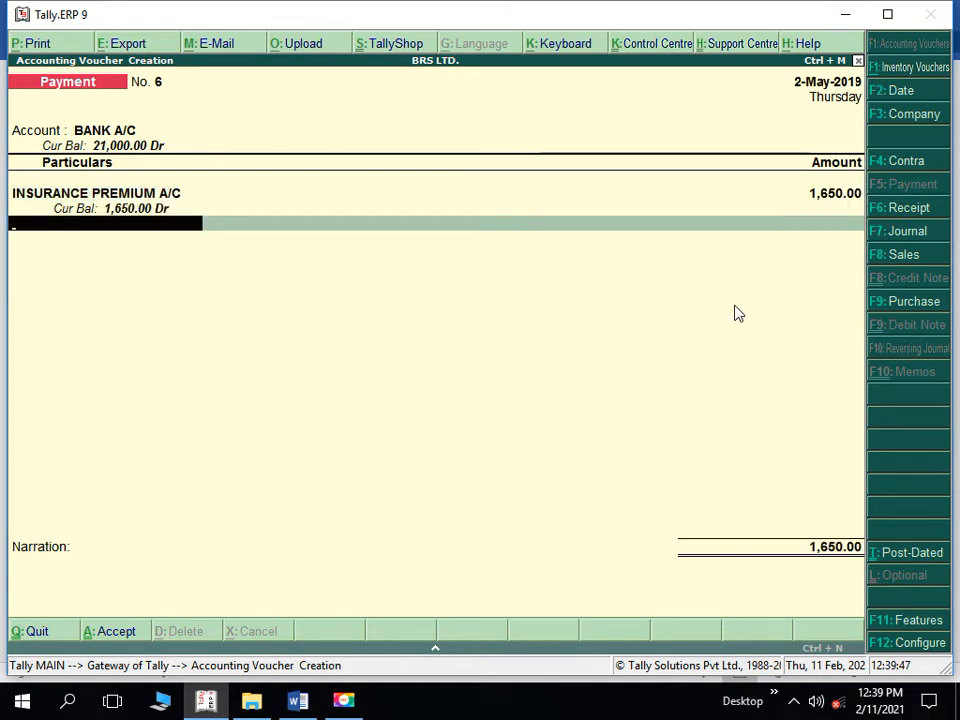
# Complete the 1,650 payment with the default Cheque allocation dated 2-May-2019, accept the voucher and leave voucher entry
pyautogui.press('Return')
pyautogui.press('Return')
pyautogui.press('Return')
pyautogui.press('Return')
pyautogui.press('Return')
pyautogui.press('Return')
pyautogui.press('Return')
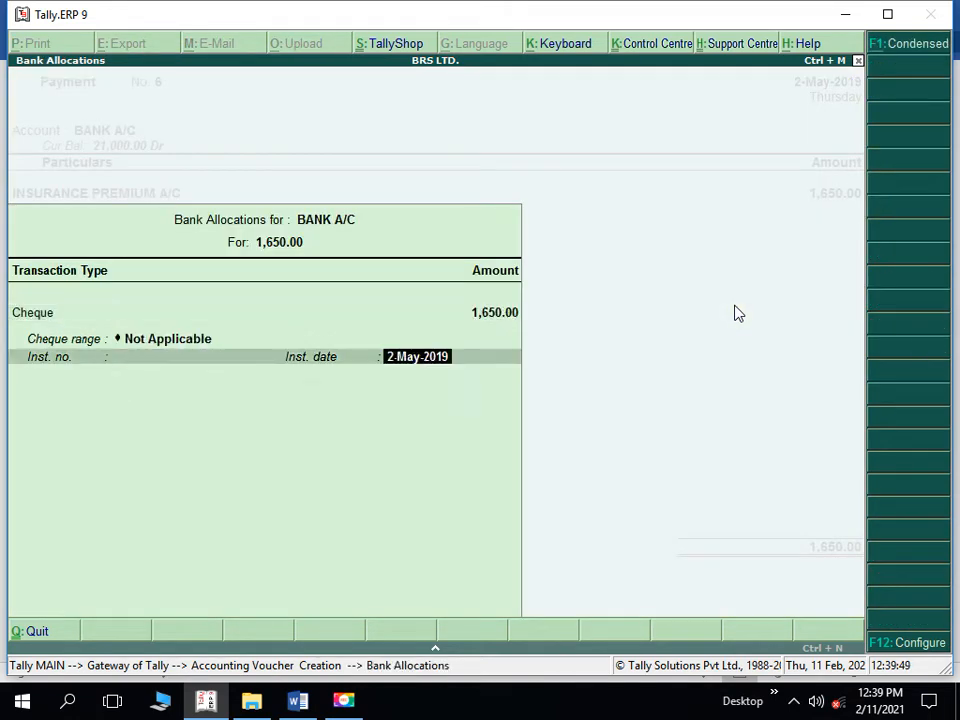
pyautogui.press('Return')
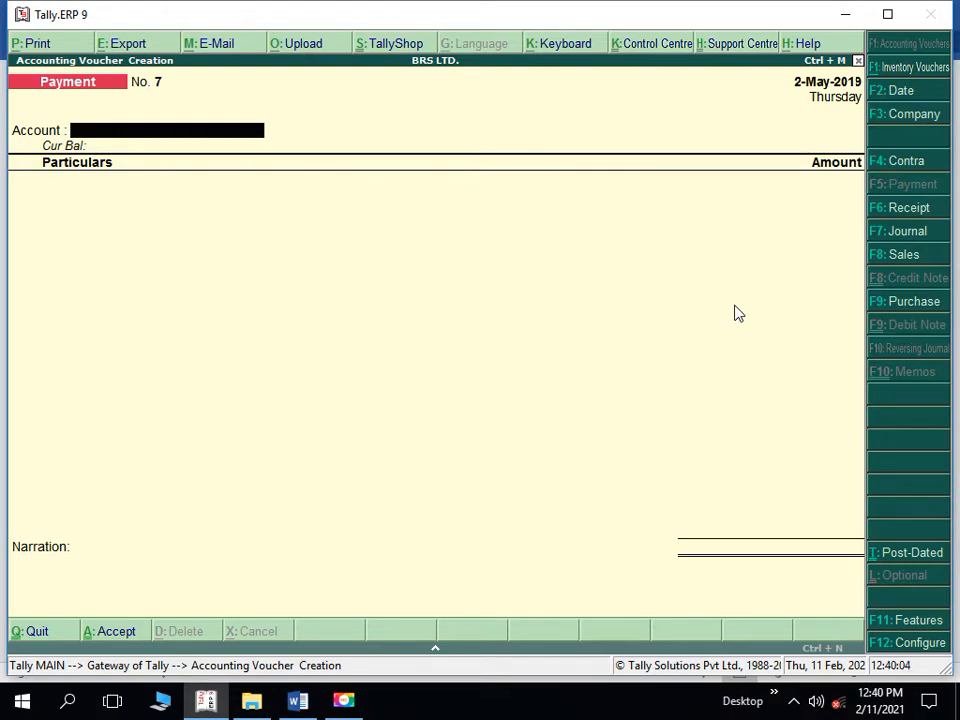
pyautogui.press('Escape')
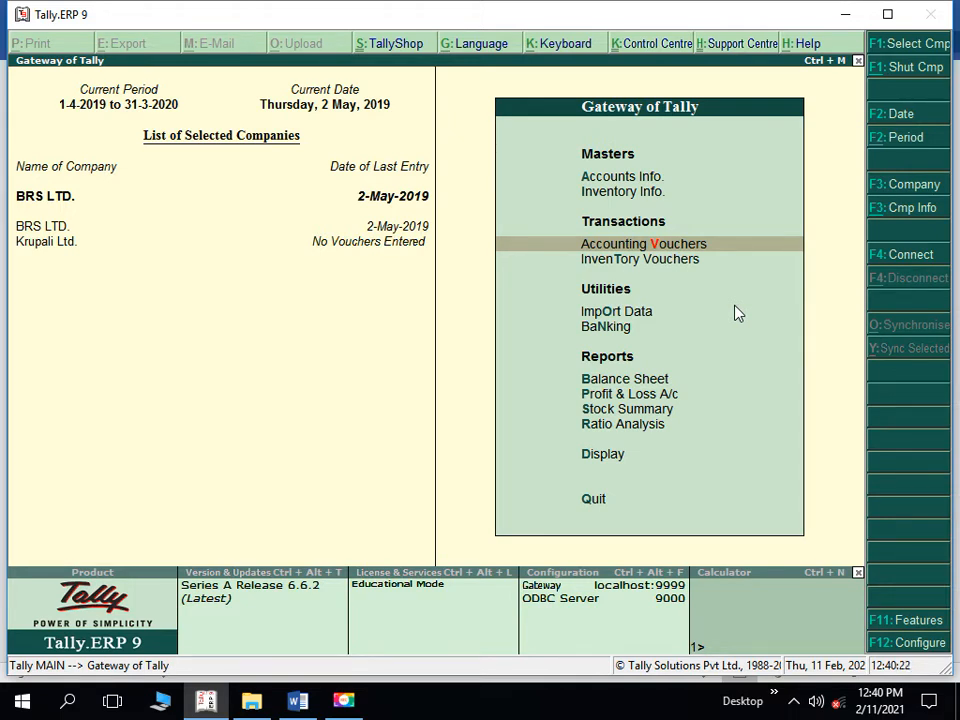
# Display the ledger vouchers report for BANK A/C from the account books
pyautogui.press('d')
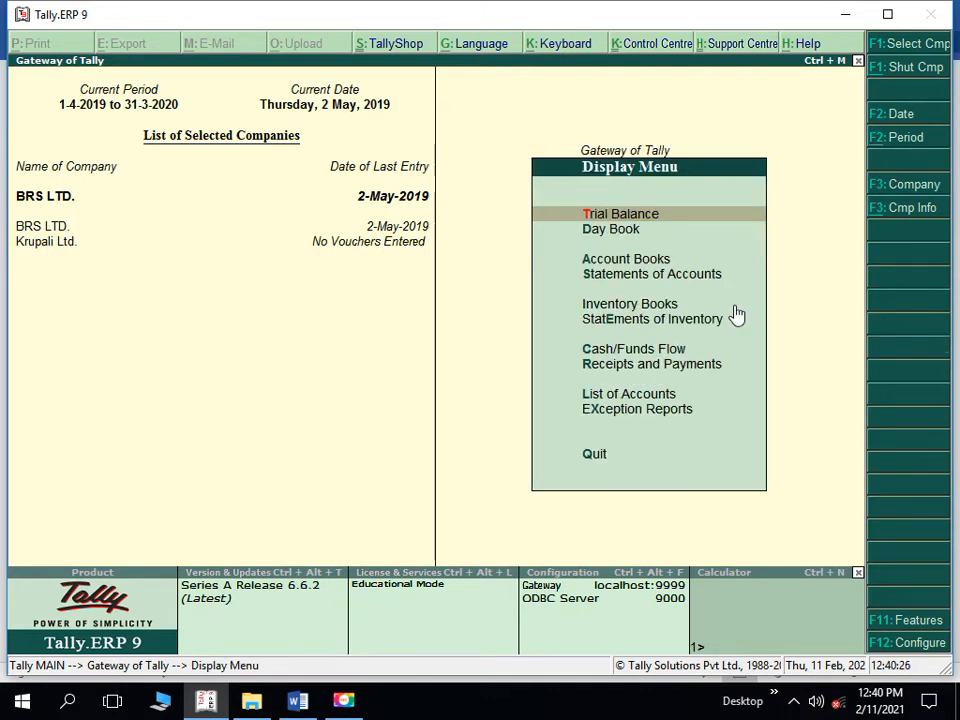
pyautogui.press('Down')
pyautogui.press('Down')
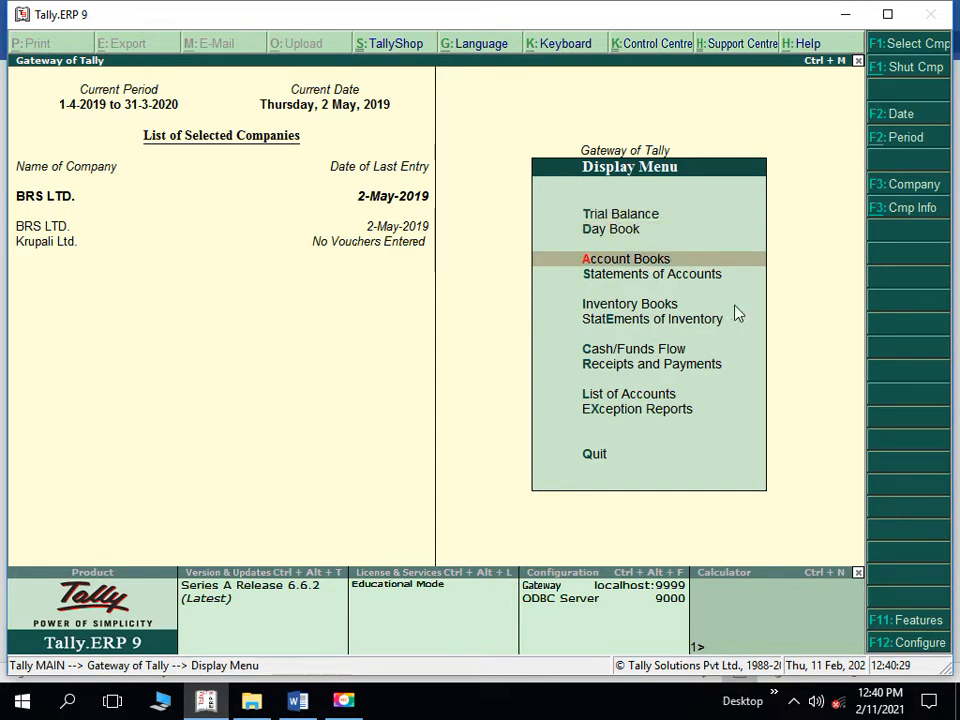
pyautogui.press('Return')
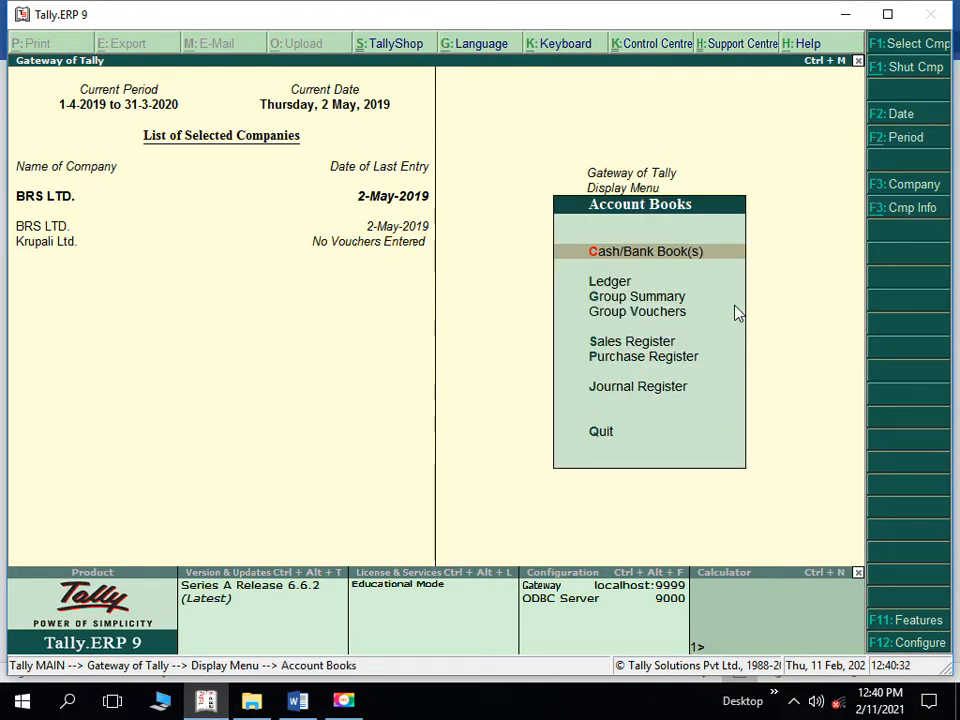
pyautogui.press('Down')
pyautogui.press('Return')
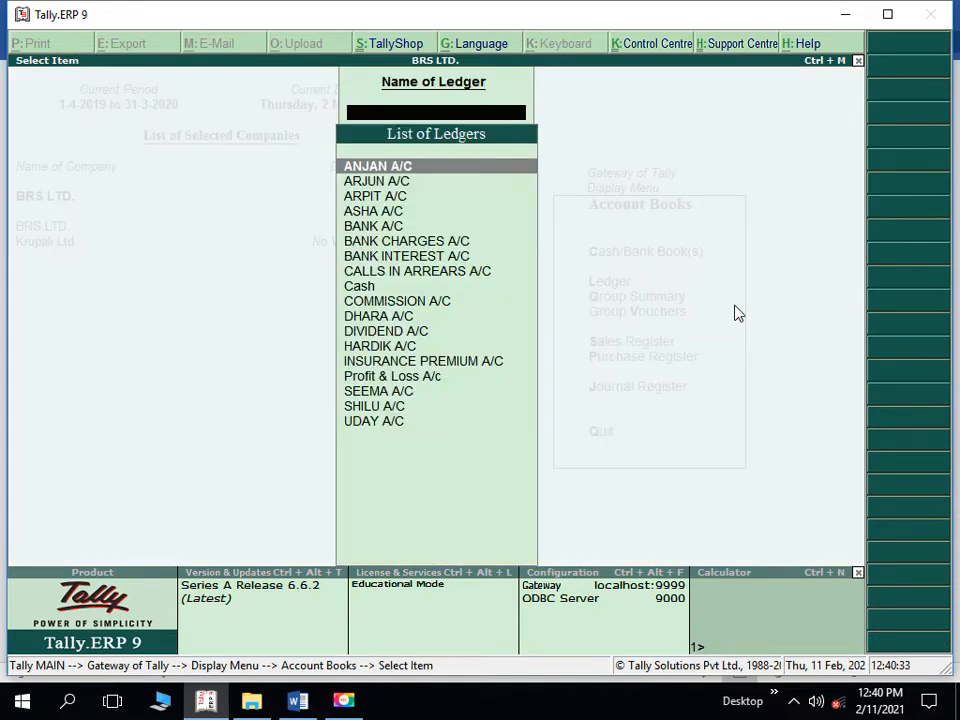
pyautogui.press('Down')
pyautogui.press('Down')
pyautogui.press('Down')
pyautogui.press('Down')
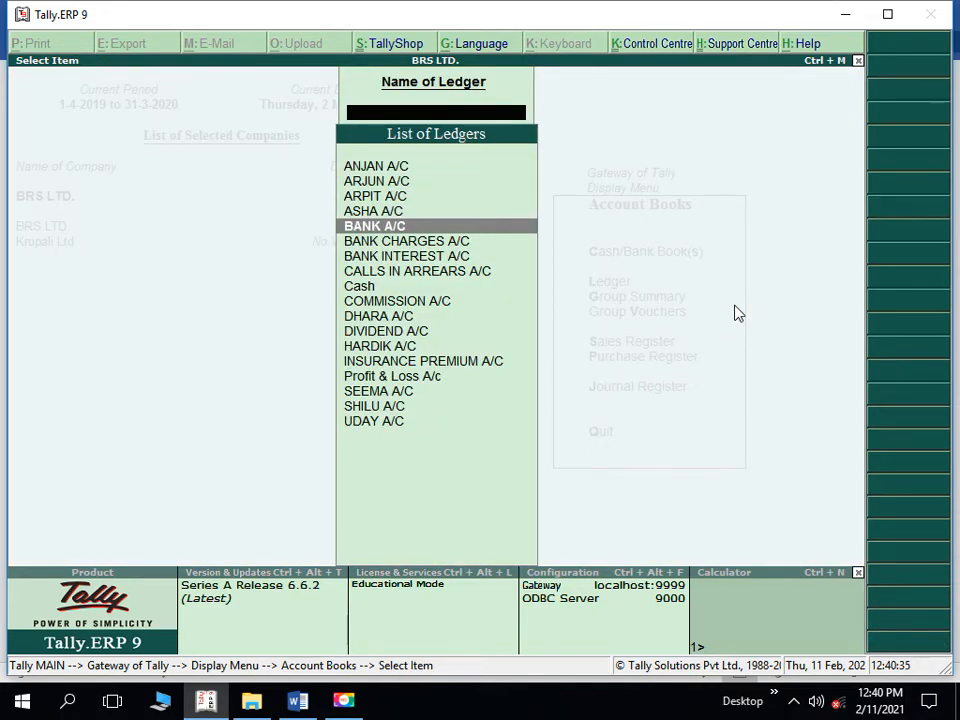
pyautogui.press('Return')
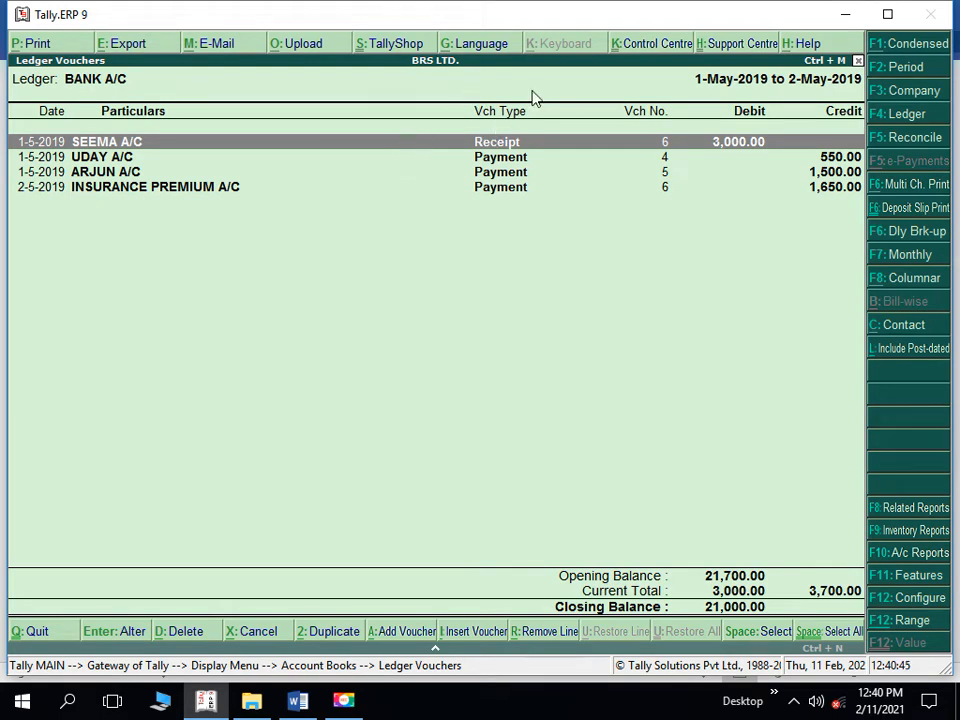
# Set the BANK A/C ledger report's period from 1-4-2019 to 2-5-2019
pyautogui.click(906, 76)
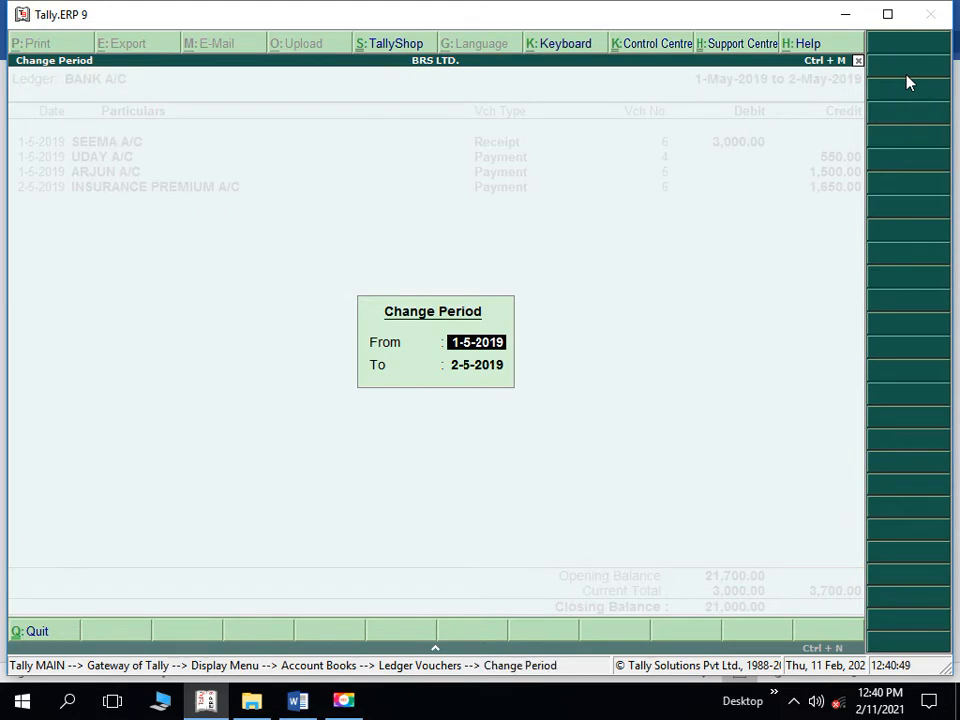
pyautogui.write('1-4-19')
pyautogui.press('Return')
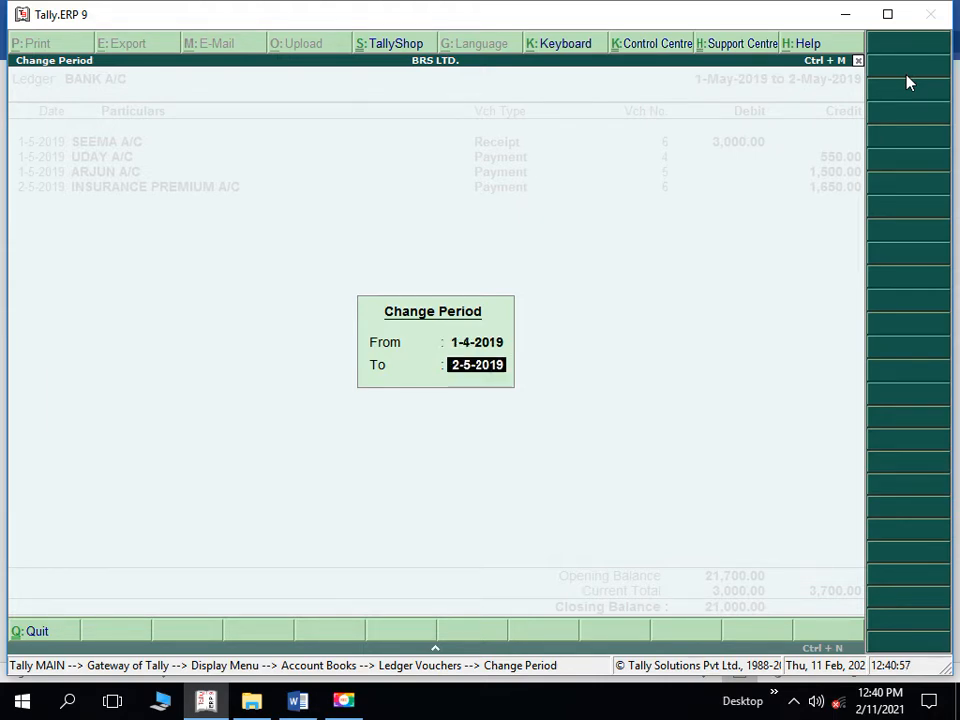
pyautogui.press('Return')
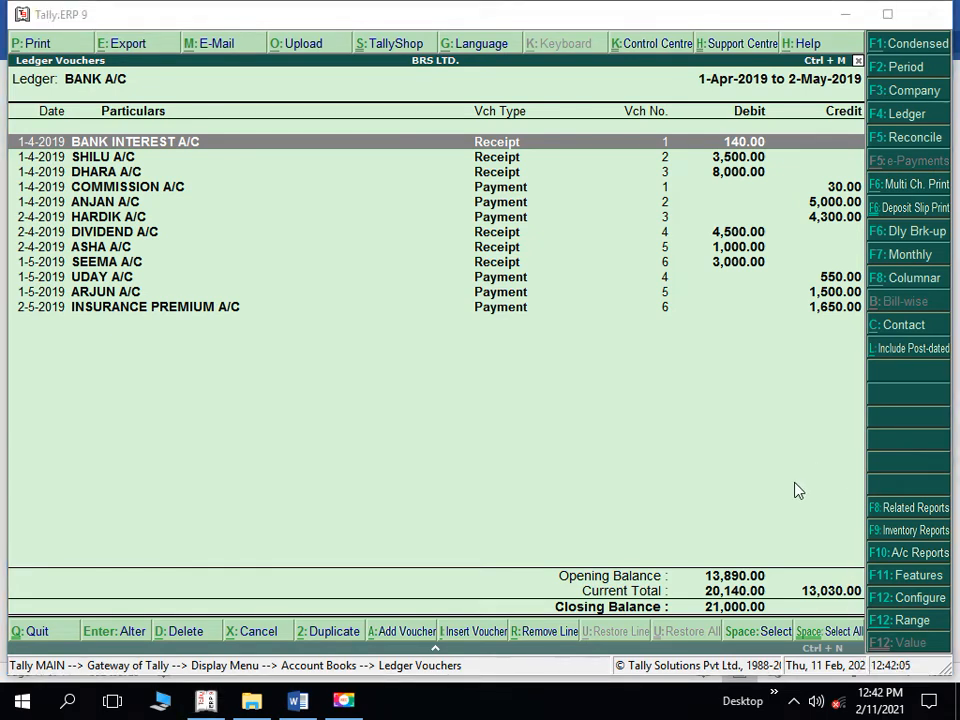
pyautogui.click(798, 490)
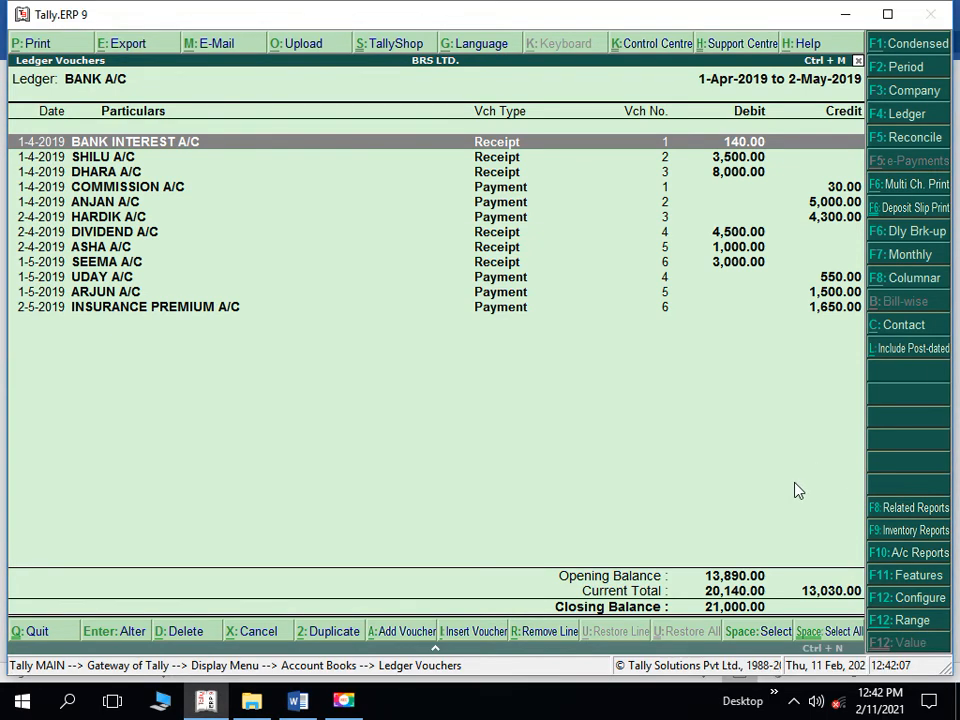
# Switch to Word and review the Pass Book/Bank Statement table that follows the cash book
pyautogui.hotkey('alt', 'Tab')
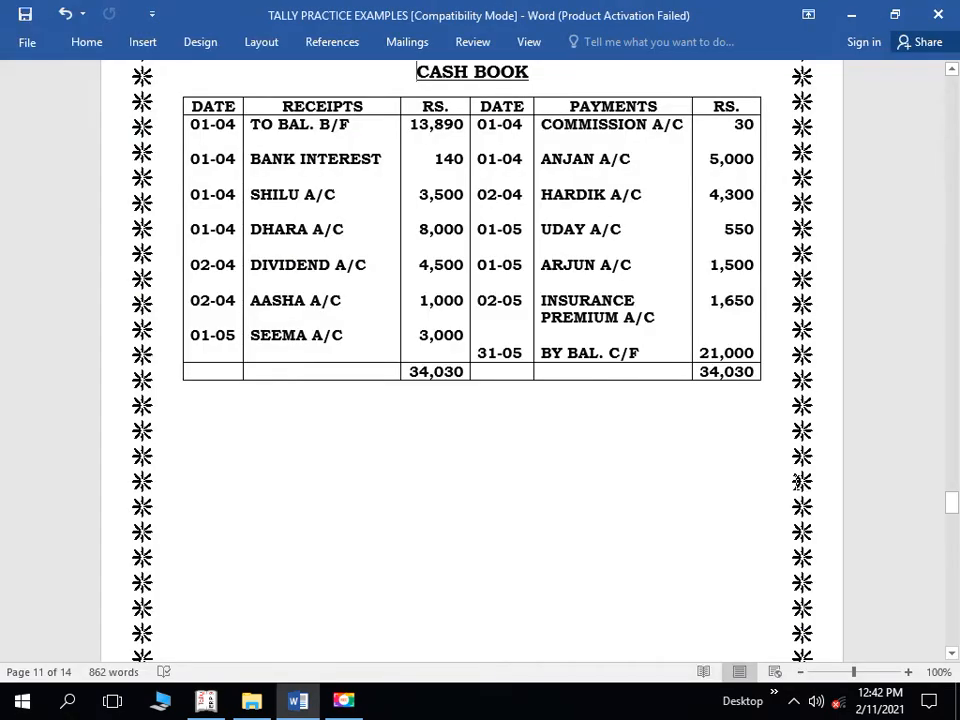
pyautogui.scroll(-10, 798, 485)
pyautogui.scroll(-6, 797, 482)
pyautogui.scroll(-3, 797, 482)
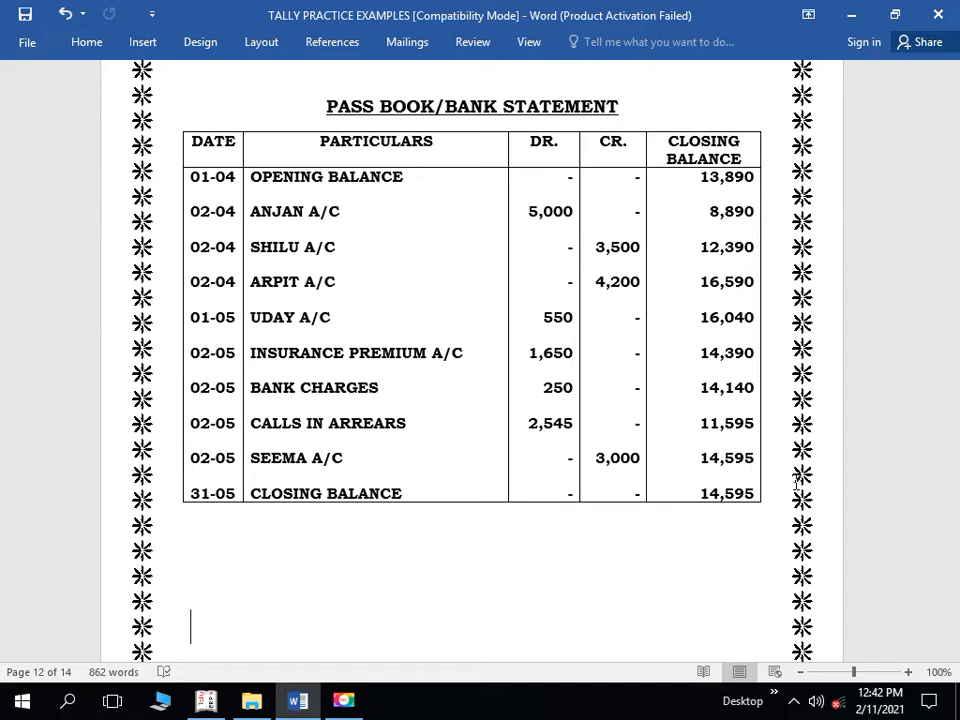
# Switch to Tally, view the reconciliation of BANK A/C from its ledger report and return to the Gateway of Tally
pyautogui.hotkey('alt', 'Tab')
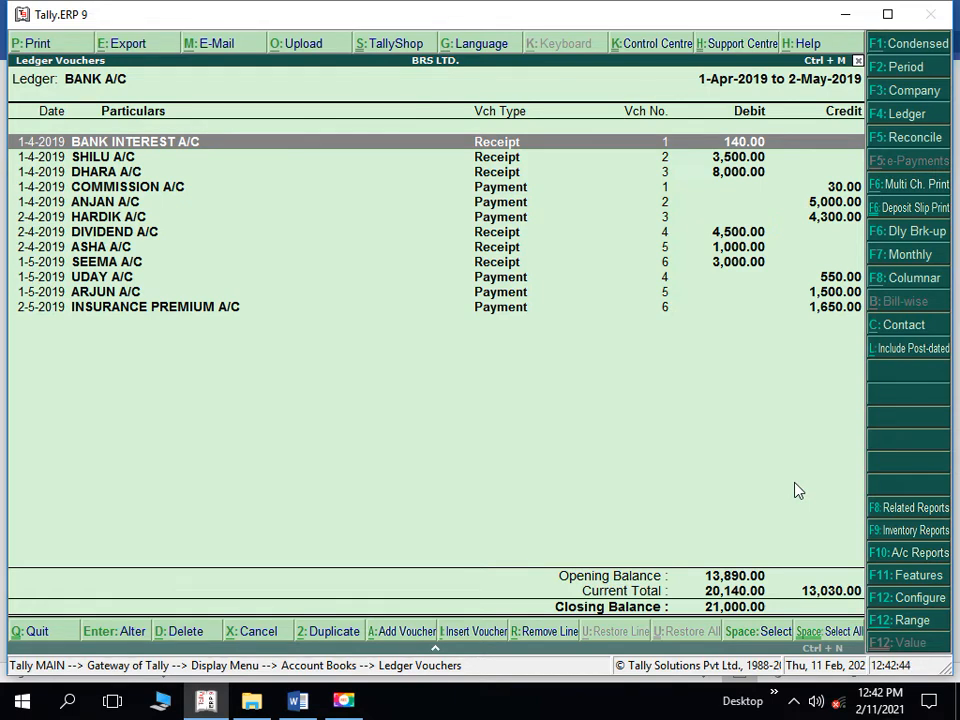
pyautogui.click(913, 140)
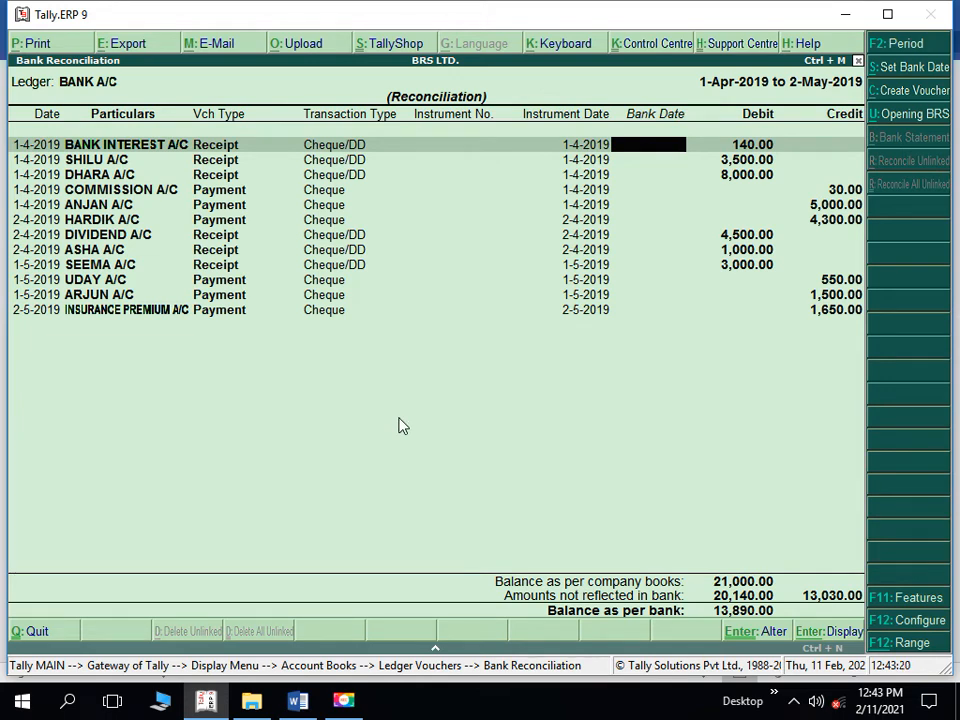
pyautogui.press('Escape')
pyautogui.press('Escape')
pyautogui.press('Escape')
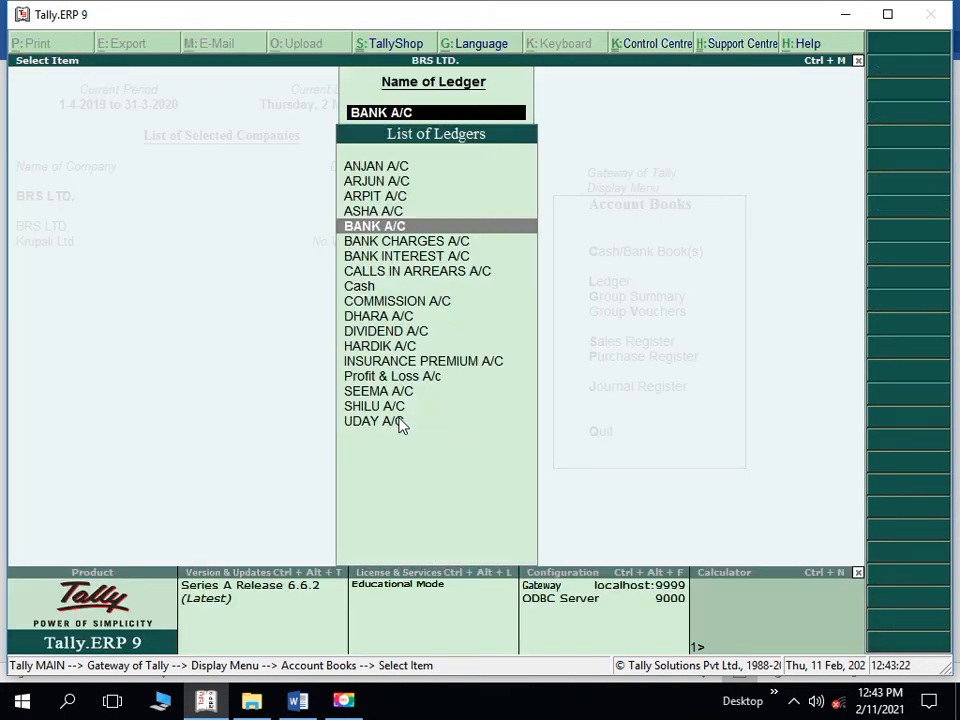
pyautogui.press('Escape')
pyautogui.press('Escape')
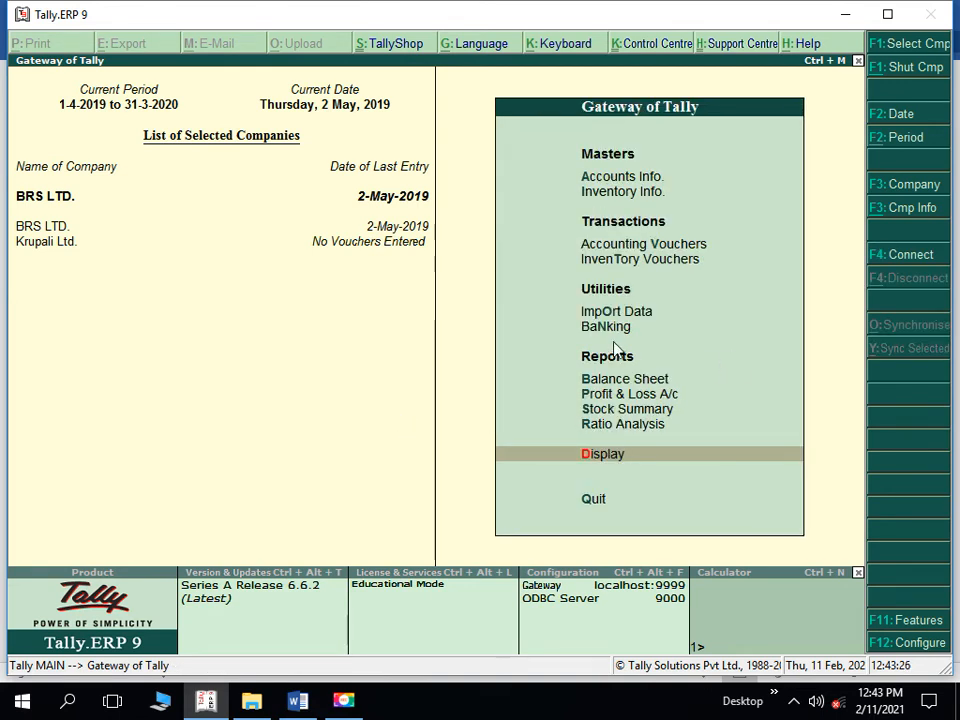
# View the Bank Reconciliation of BANK A/C through the Banking utilities, then return to the Gateway of Tally
pyautogui.press('Up')
pyautogui.press('Up')
pyautogui.press('Up')
pyautogui.press('Up')
pyautogui.press('Up')
pyautogui.press('Up')
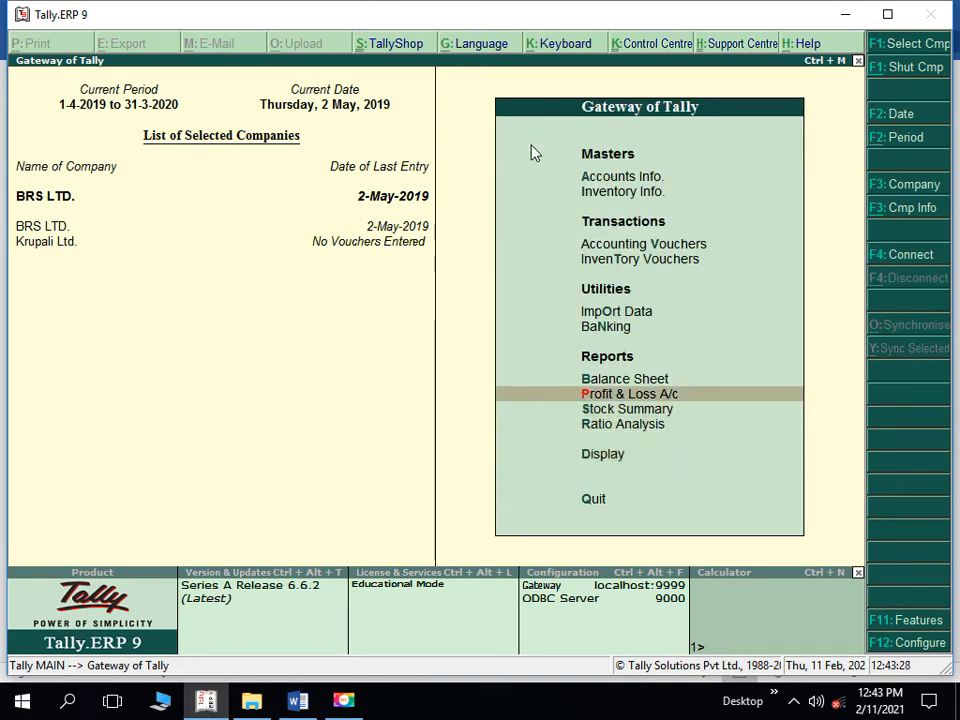
pyautogui.press('Down')
pyautogui.press('Return')
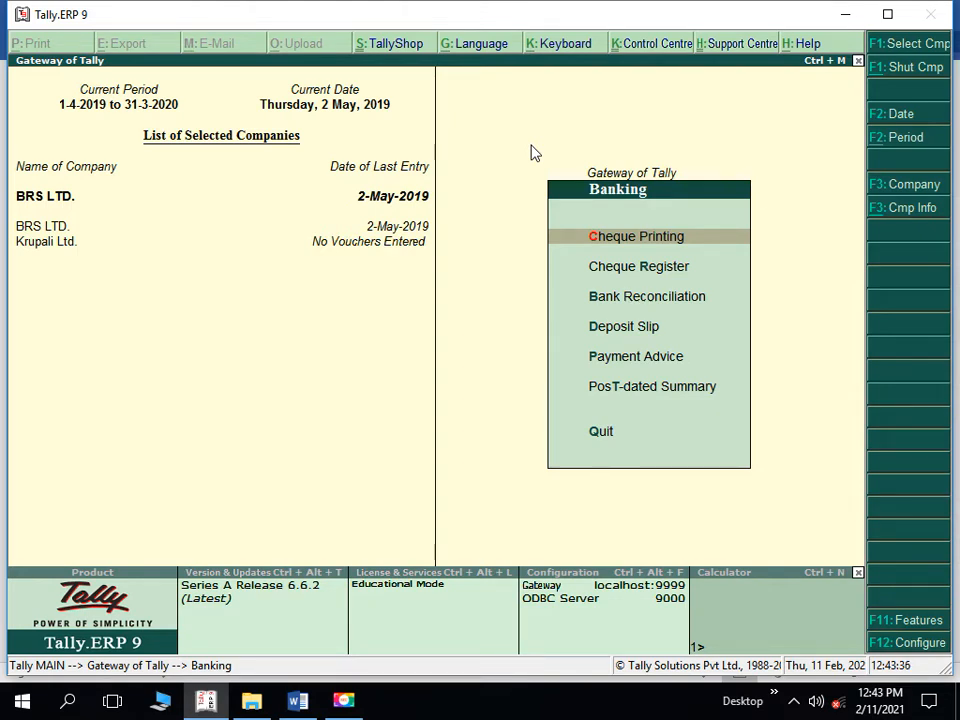
pyautogui.press('Down')
pyautogui.press('Down')
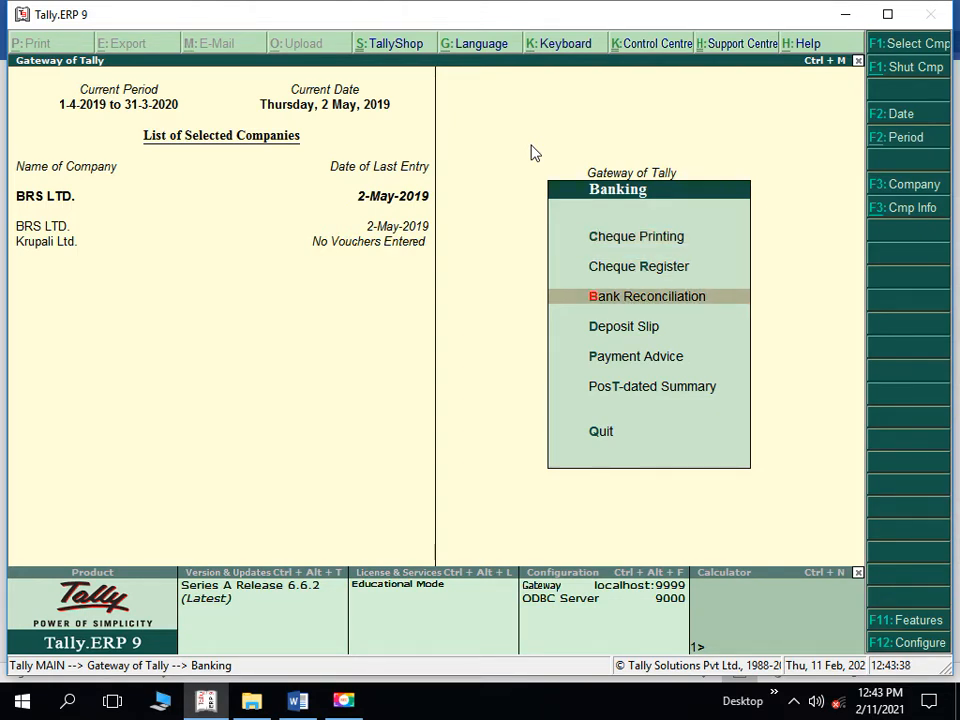
pyautogui.press('Return')
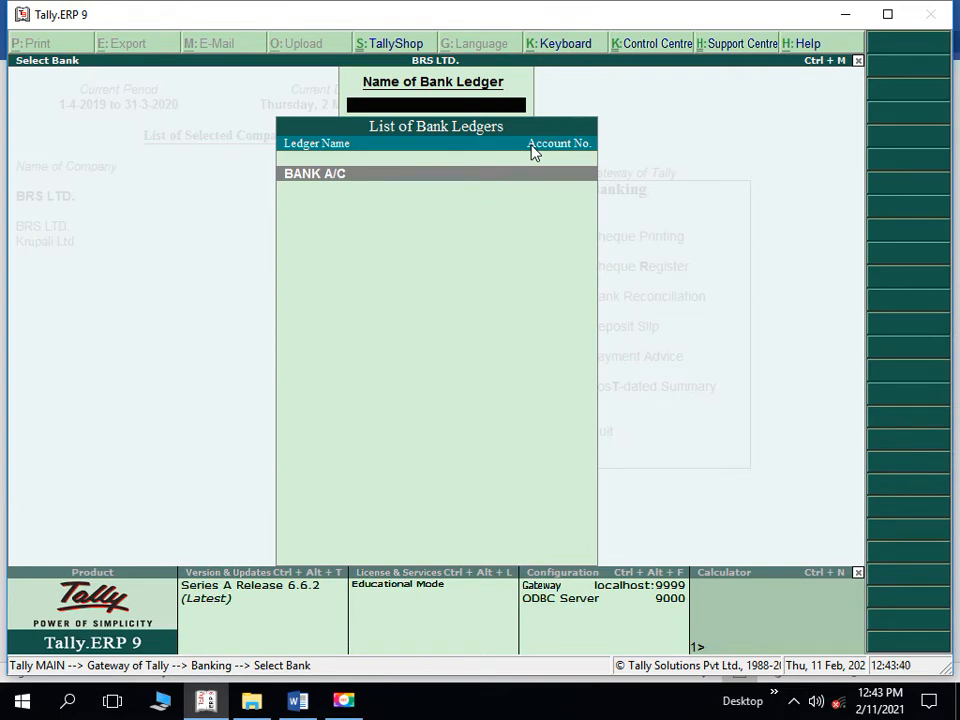
pyautogui.press('Return')
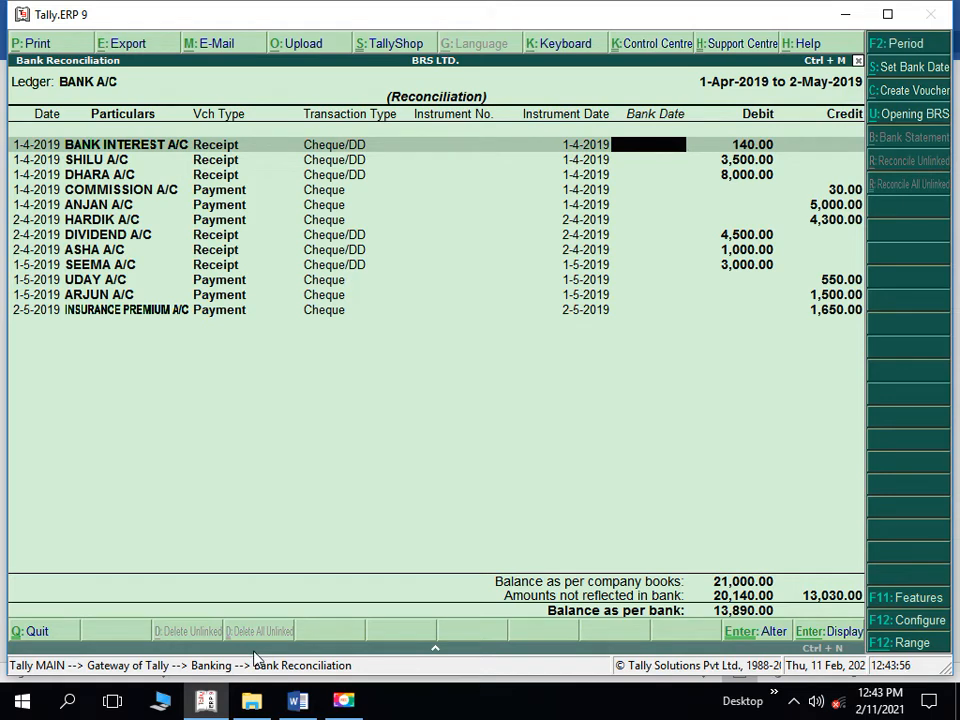
pyautogui.press('Escape')
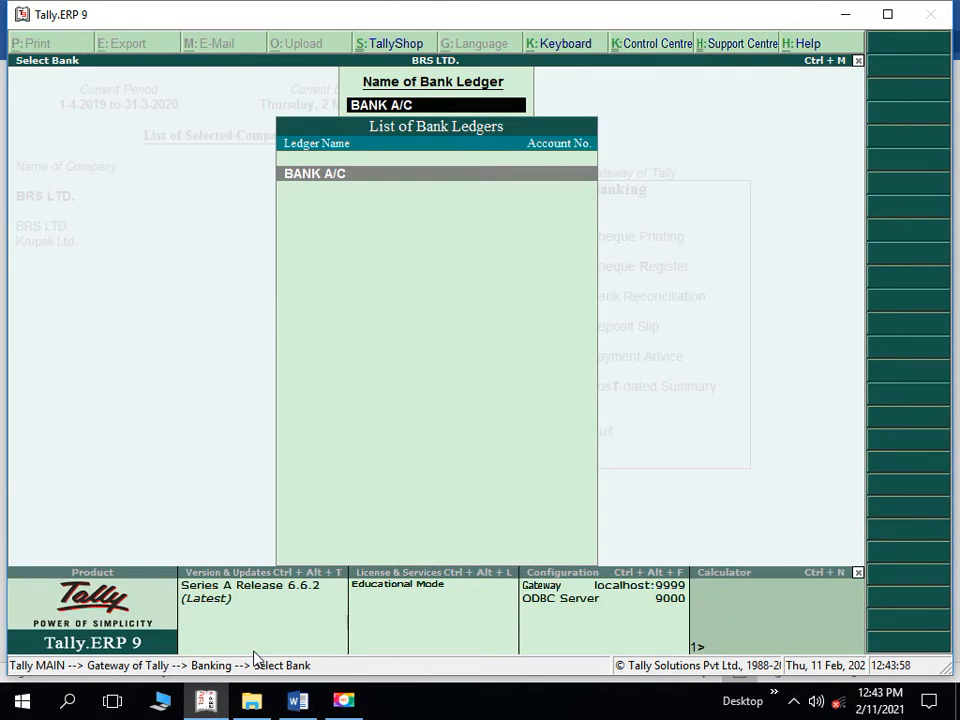
pyautogui.press('Escape')
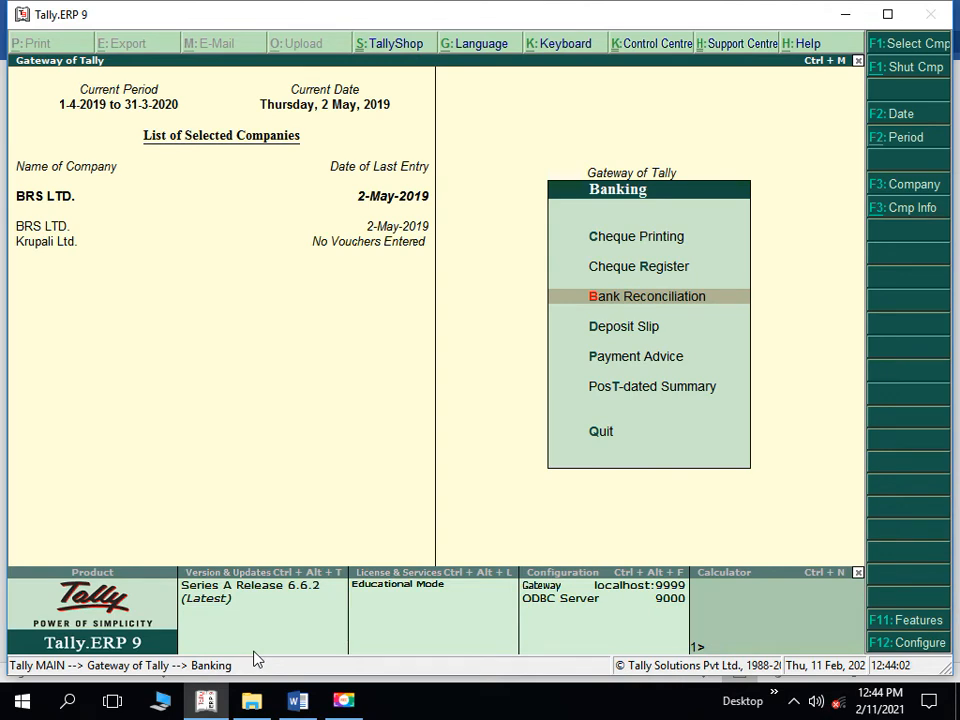
pyautogui.press('Escape')
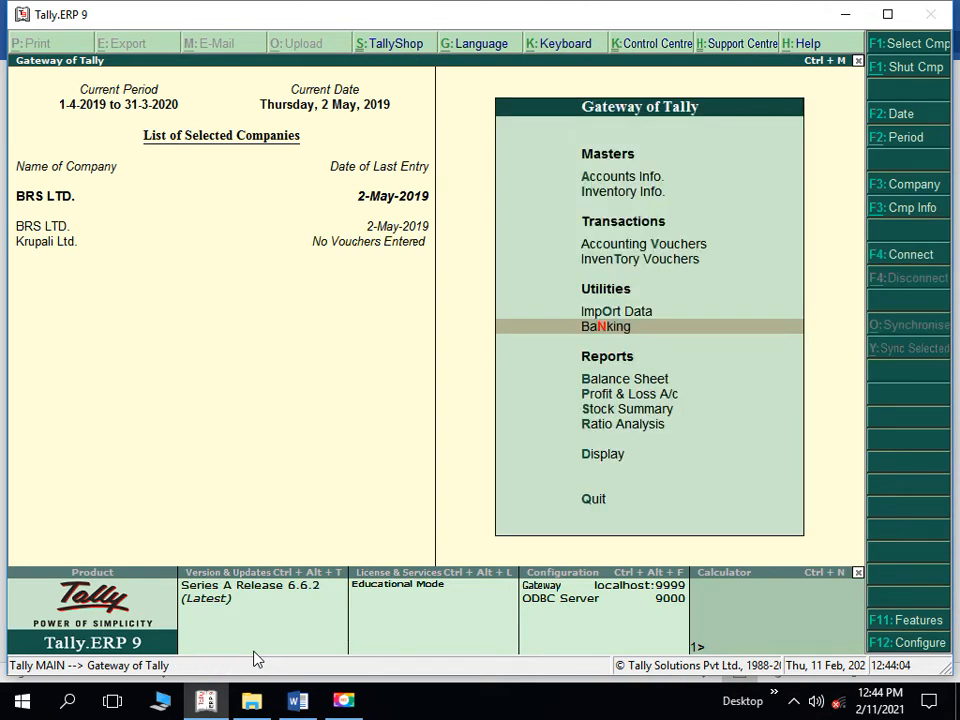
# Display the May vouchers of BANK A/C from the Cash/Bank Books
pyautogui.press('d')
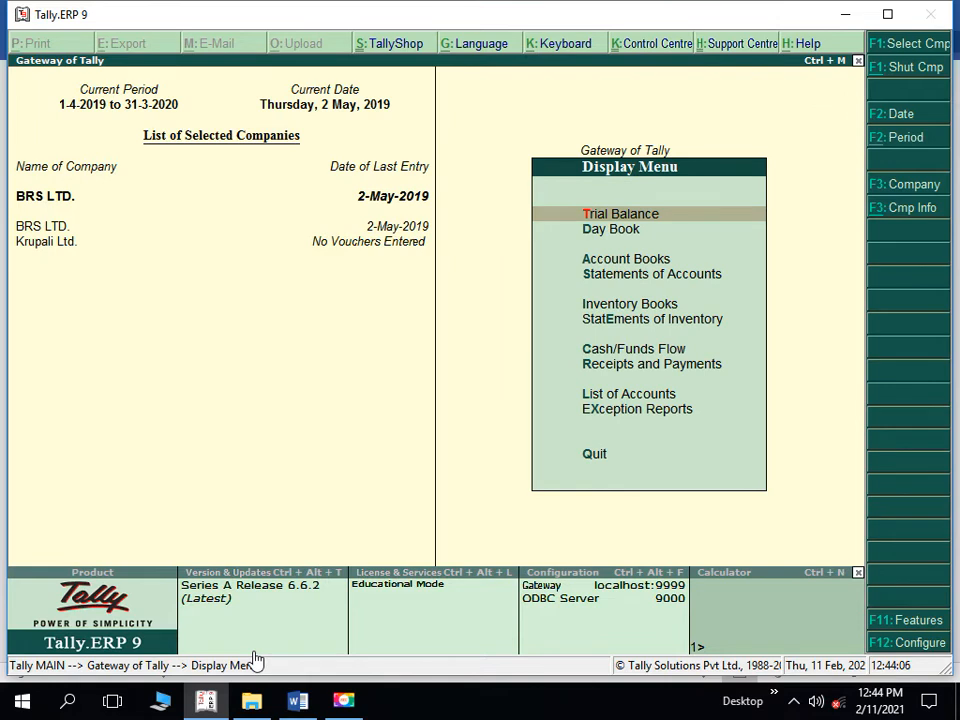
pyautogui.press('Down')
pyautogui.press('Down')
pyautogui.press('Return')
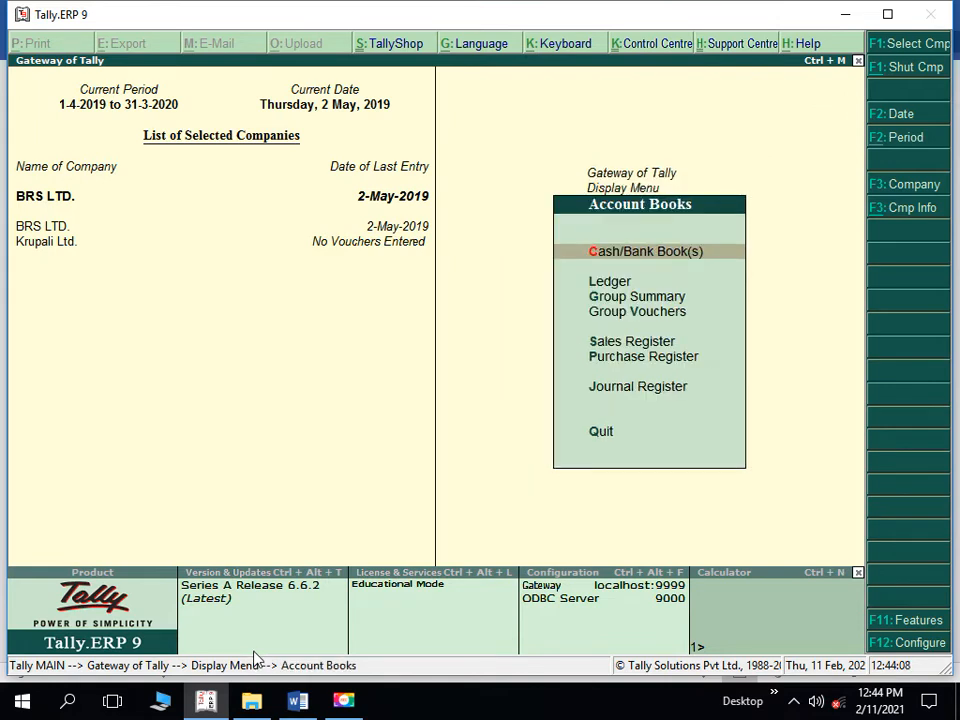
pyautogui.press('Down')
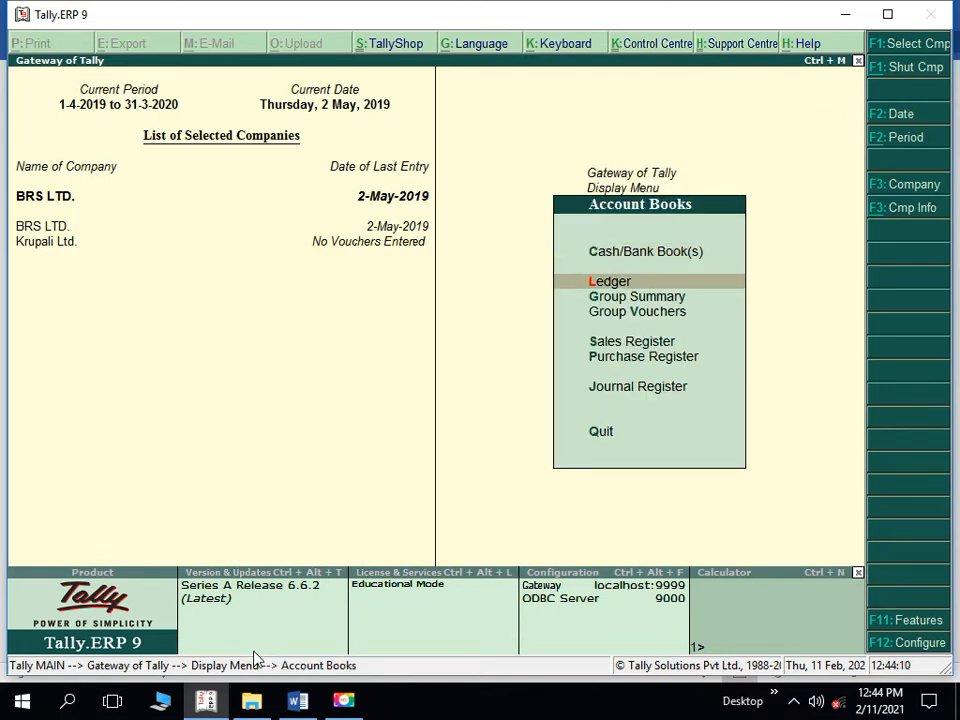
pyautogui.press('Up')
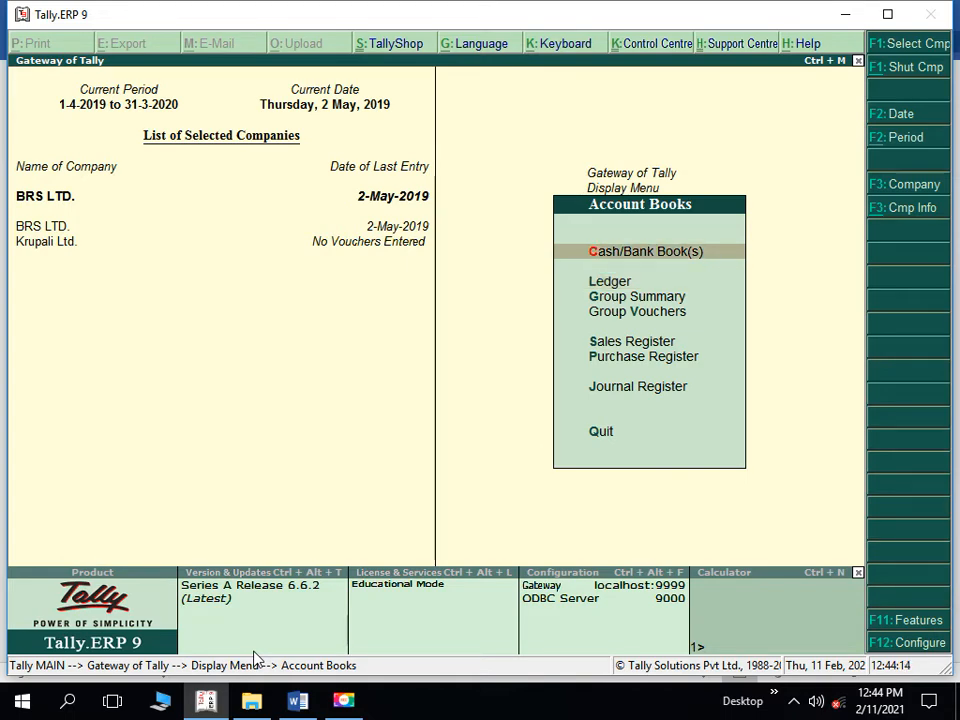
pyautogui.press('Return')
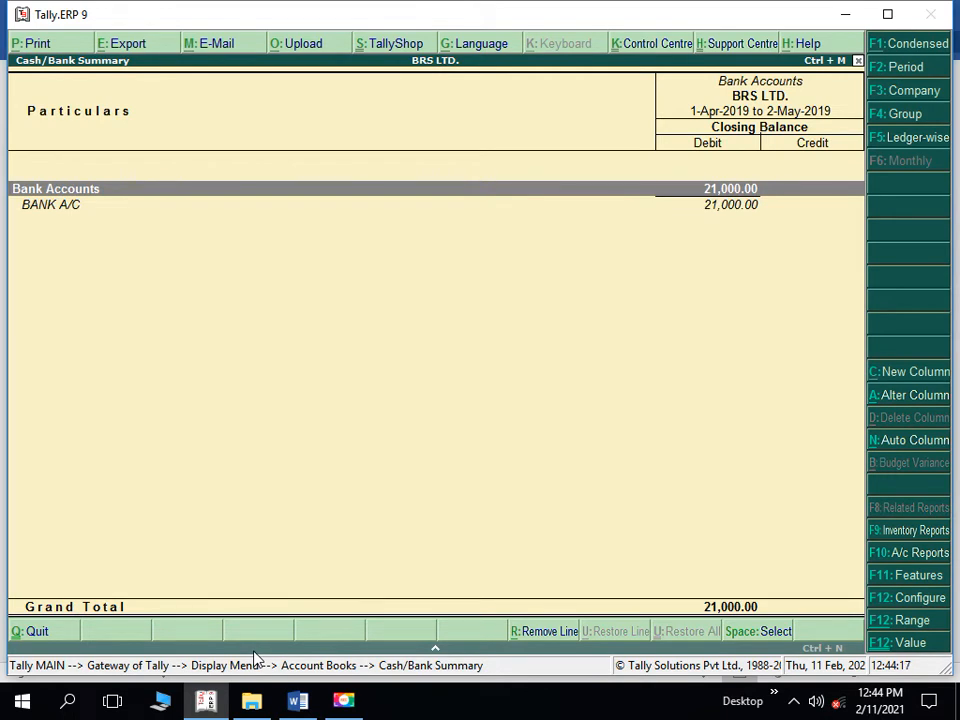
pyautogui.press('Down')
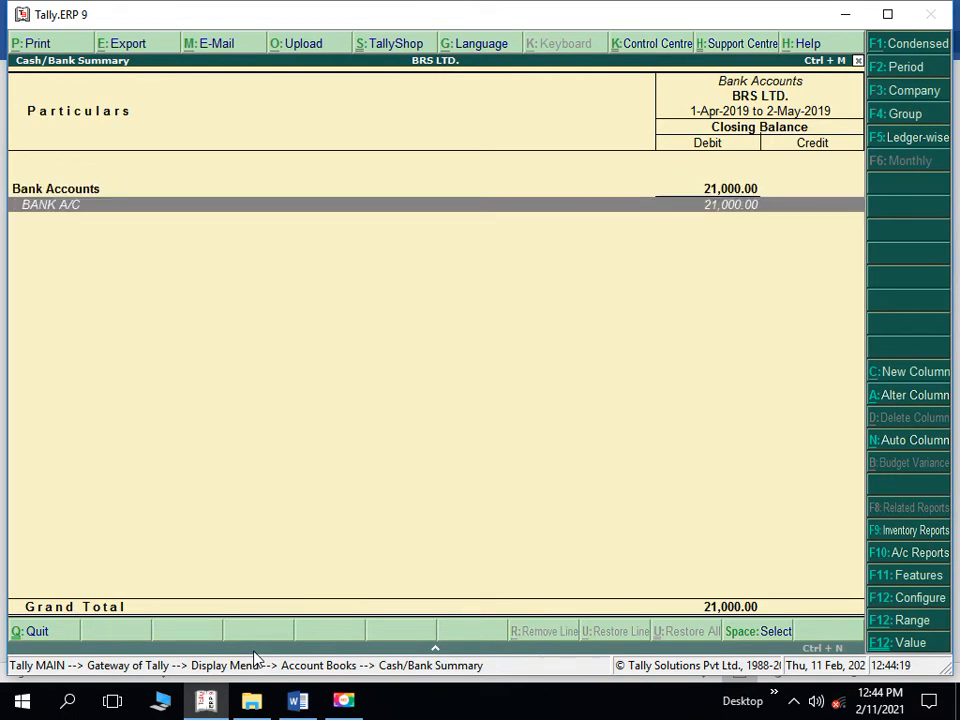
pyautogui.press('Return')
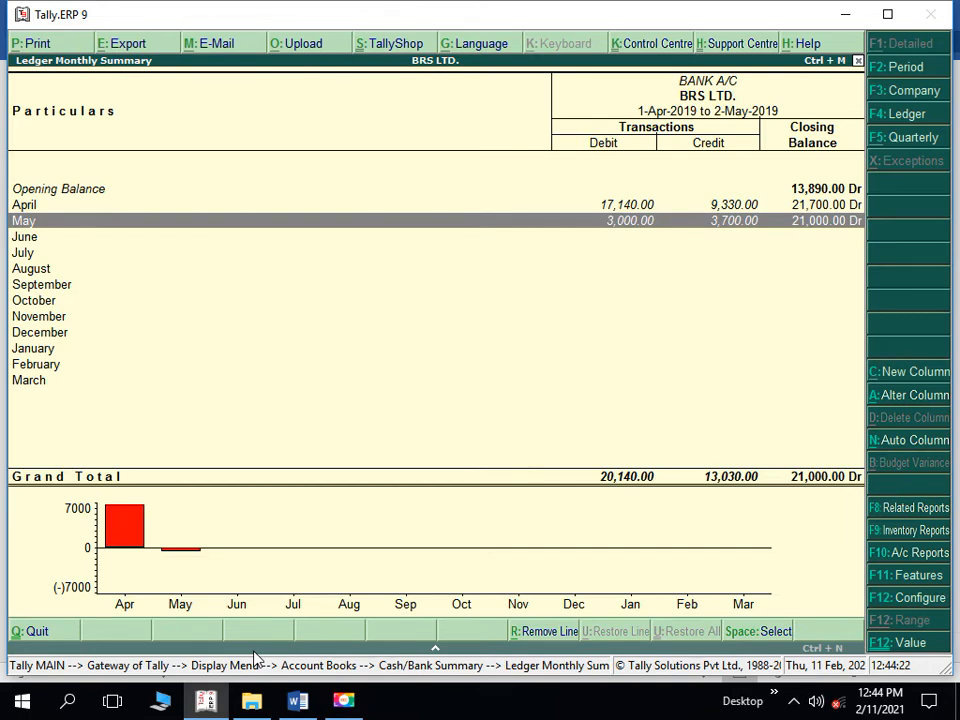
pyautogui.press('Return')
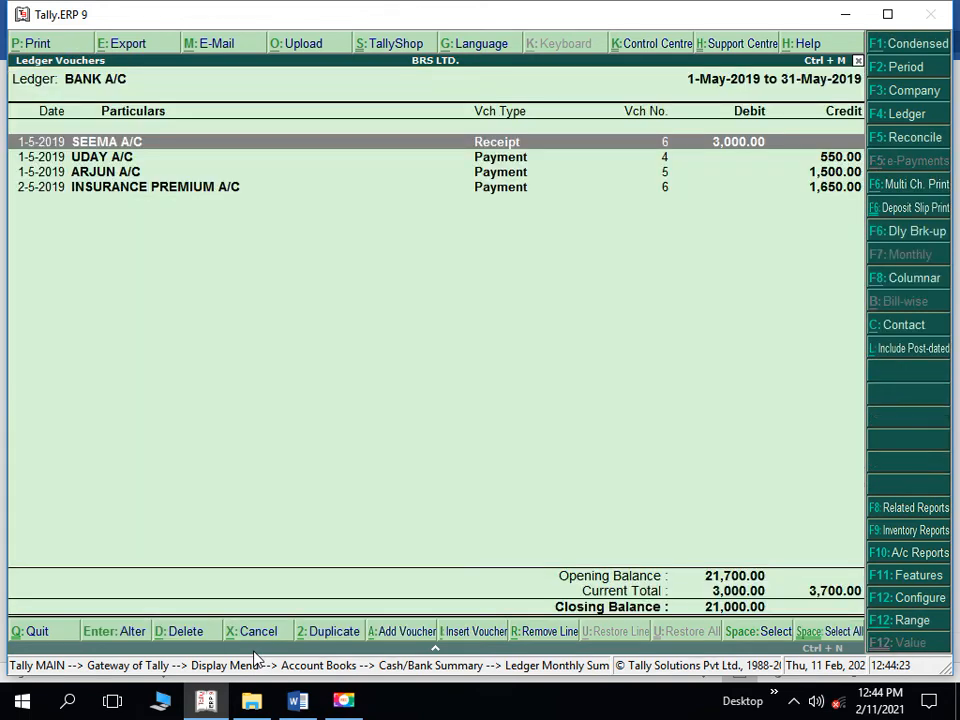
# Set the BANK A/C voucher report's period from 1-4-2019 to 31-5-2019 and open its bank reconciliation
pyautogui.click(920, 66)
pyautogui.write('1-4')
pyautogui.press('Return')
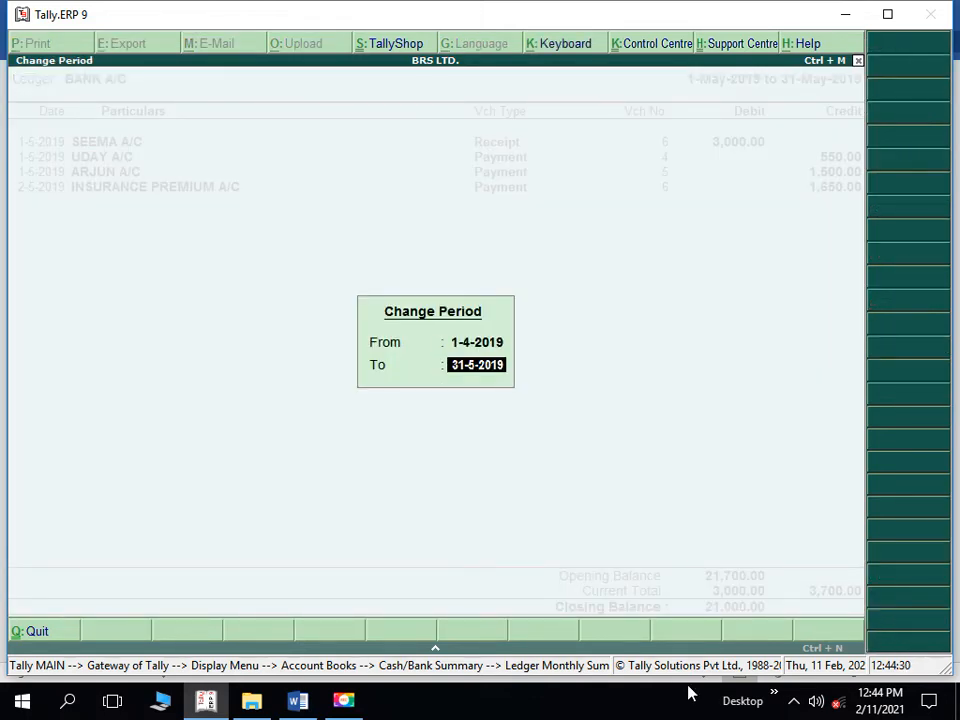
pyautogui.press('Return')
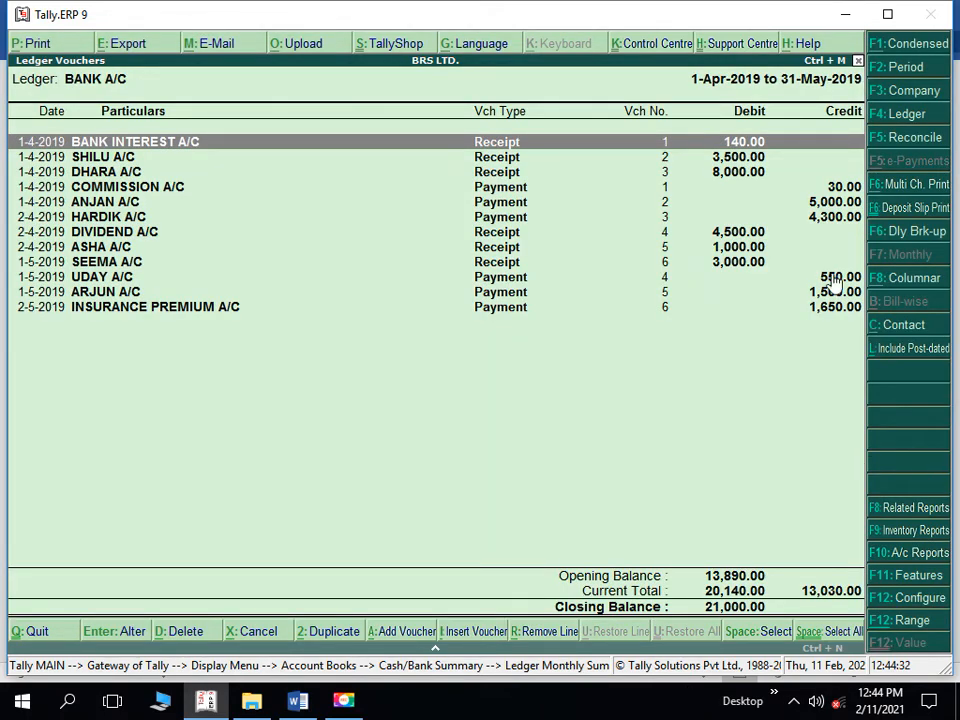
pyautogui.click(915, 138)
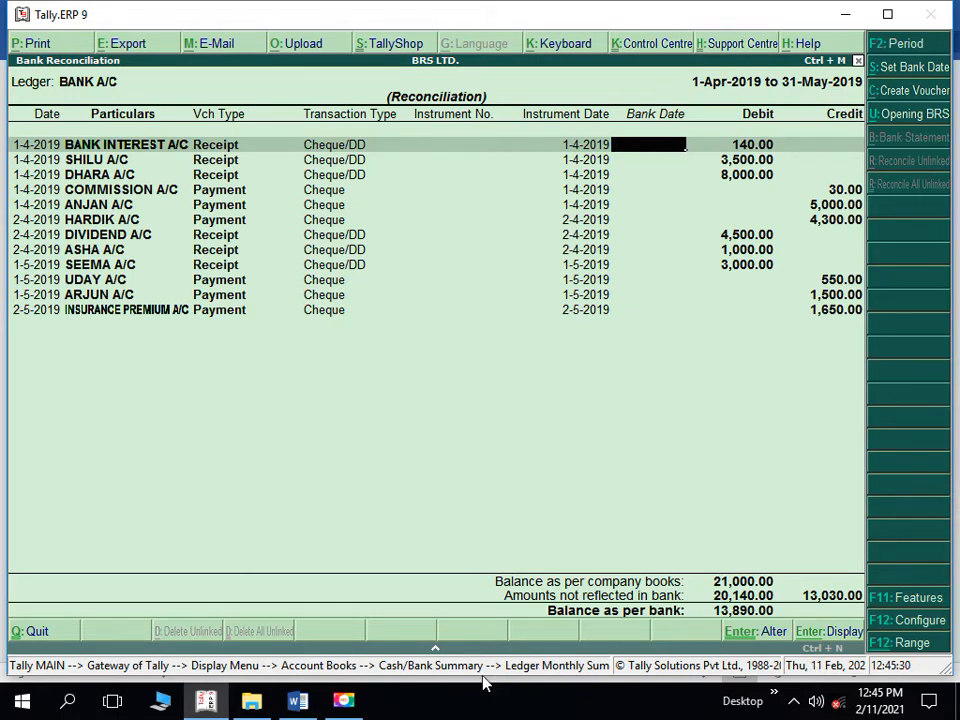
# Switch to Word and read the instructions on preparing a BRS in Tally, checking back briefly with the reconciliation in Tally
pyautogui.hotkey('alt', 'Tab')
pyautogui.scroll(-1, 483, 683)
pyautogui.press('Down')
pyautogui.press('Down')
pyautogui.press('Down')
pyautogui.press('Down')
pyautogui.press('Down')
pyautogui.press('Down')
pyautogui.press('Down')
pyautogui.press('Down')
pyautogui.press('Down')
pyautogui.press('Down')
pyautogui.press('Down')
pyautogui.press('Down')
pyautogui.press('Down')
pyautogui.press('Down')
pyautogui.press('Down')
pyautogui.press('Down')
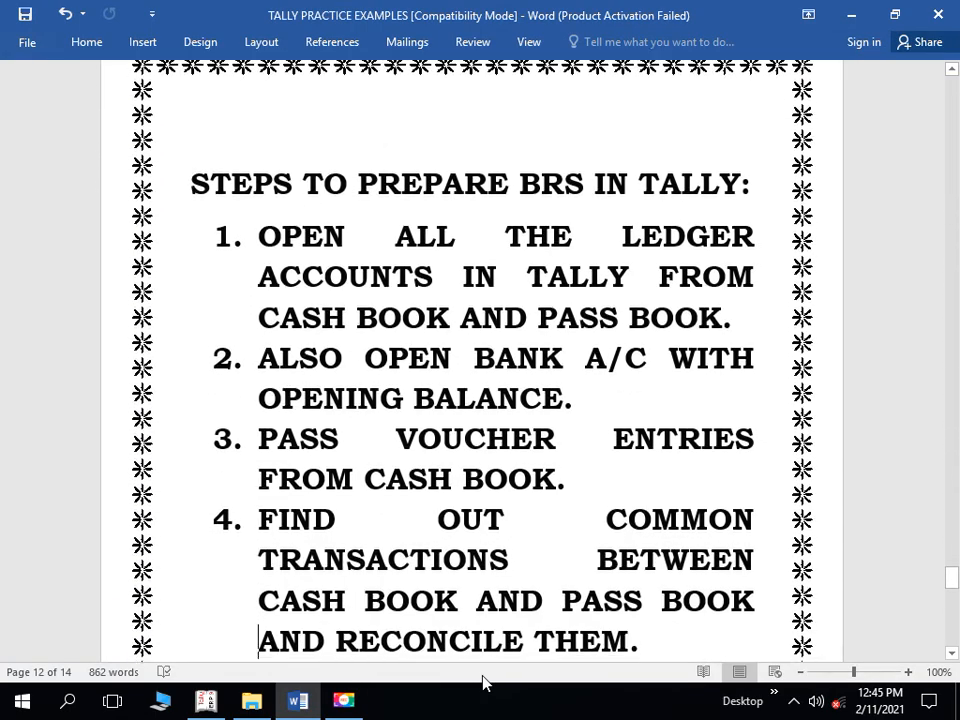
pyautogui.press('Down')
pyautogui.press('Down')
pyautogui.press('Down')
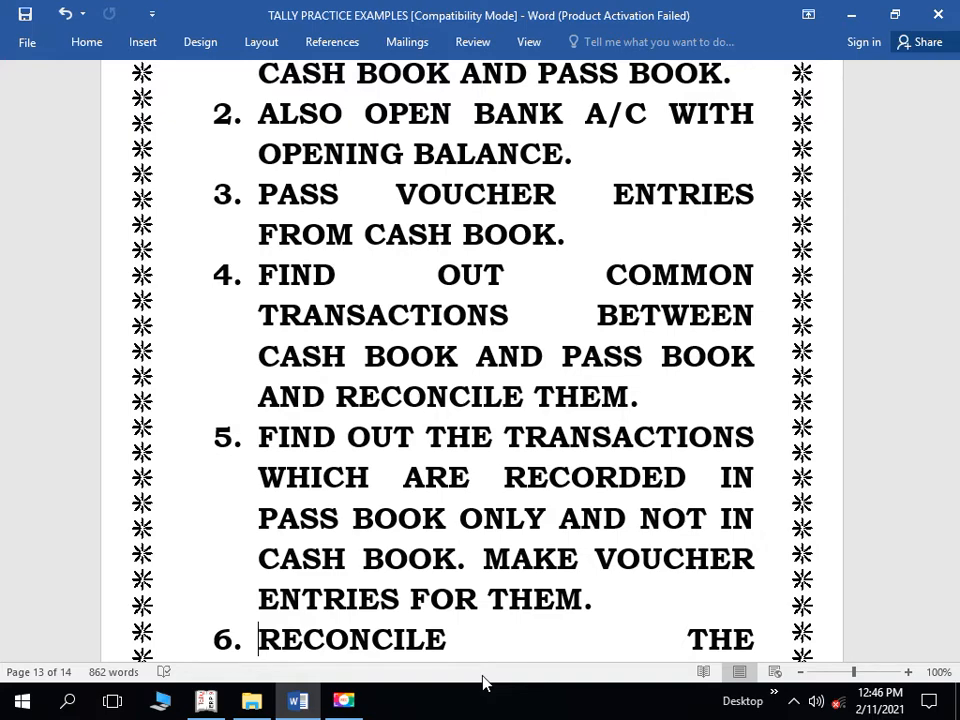
pyautogui.hotkey('alt', 'Tab')
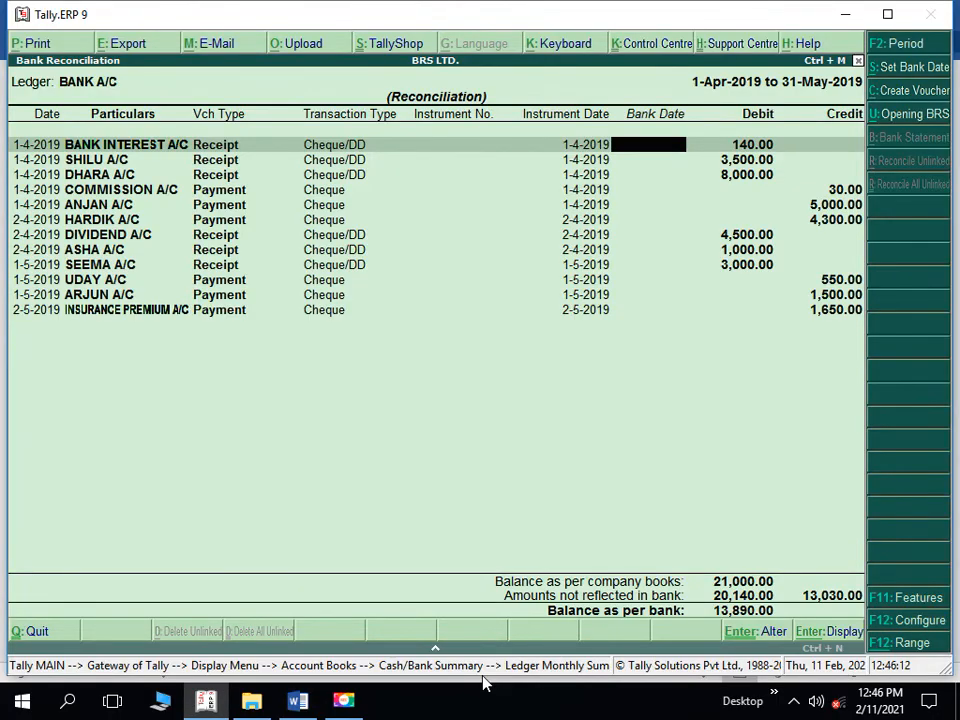
pyautogui.hotkey('alt', 'Tab')
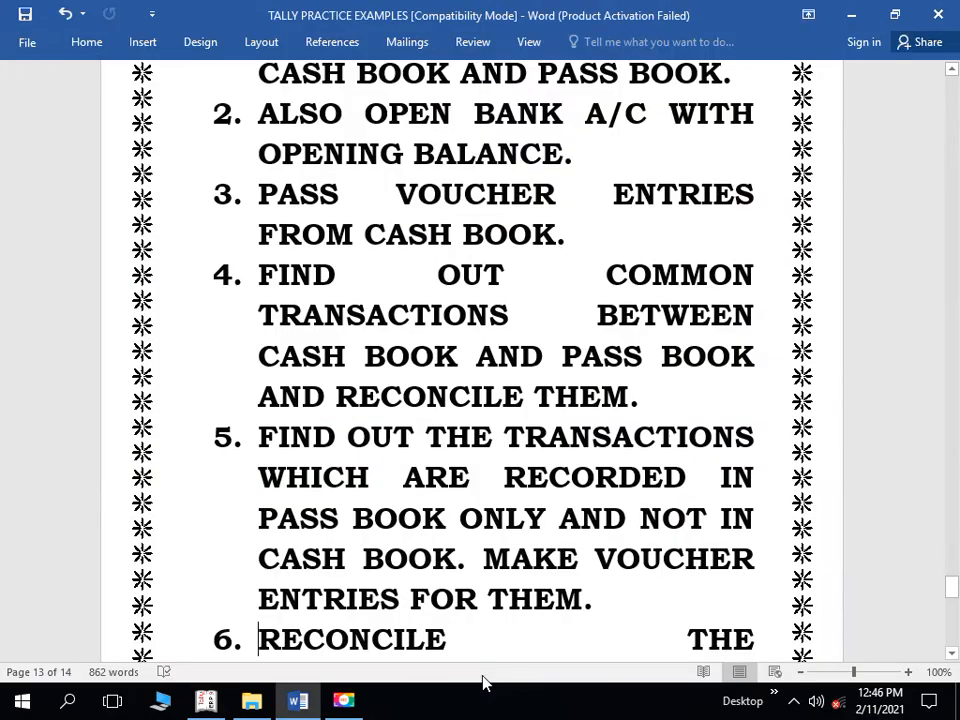
# Compare the Cash Book table with the Pass Book/Bank Statement table in Word to find the transactions common to both
pyautogui.press('Up')
pyautogui.press('Up')
pyautogui.press('Up')
pyautogui.press('Up')
pyautogui.press('Up')
pyautogui.press('Up')
pyautogui.press('Up')
pyautogui.press('Up')
pyautogui.press('Up')
pyautogui.press('Up')
pyautogui.press('Up')
pyautogui.press('Up')
pyautogui.press('Up')
pyautogui.press('Up')
pyautogui.press('Up')
pyautogui.press('Up')
pyautogui.press('Up')
pyautogui.press('Up')
pyautogui.press('Up')
pyautogui.press('Up')
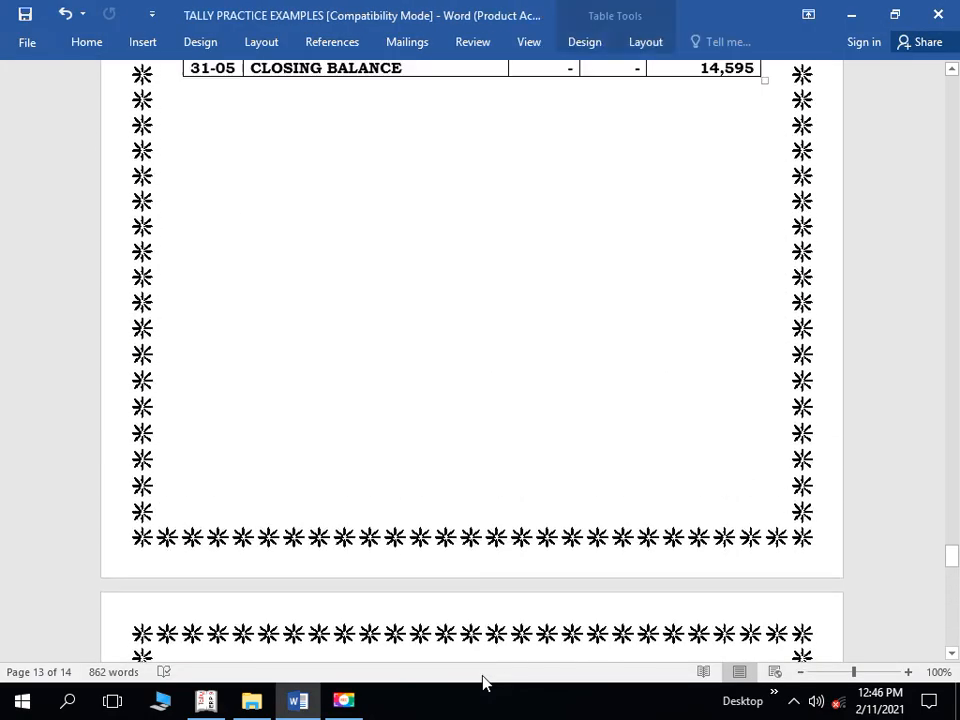
pyautogui.press('Up')
pyautogui.press('Up')
pyautogui.press('Up')
pyautogui.press('Up')
pyautogui.press('Up')
pyautogui.press('Up')
pyautogui.press('Up')
pyautogui.press('Up')
pyautogui.press('Up')
pyautogui.press('Up')
pyautogui.press('Up')
pyautogui.press('Up')
pyautogui.press('Up')
pyautogui.press('Up')
pyautogui.press('Up')
pyautogui.press('Up')
pyautogui.press('Up')
pyautogui.press('Up')
pyautogui.press('Up')
pyautogui.press('Up')
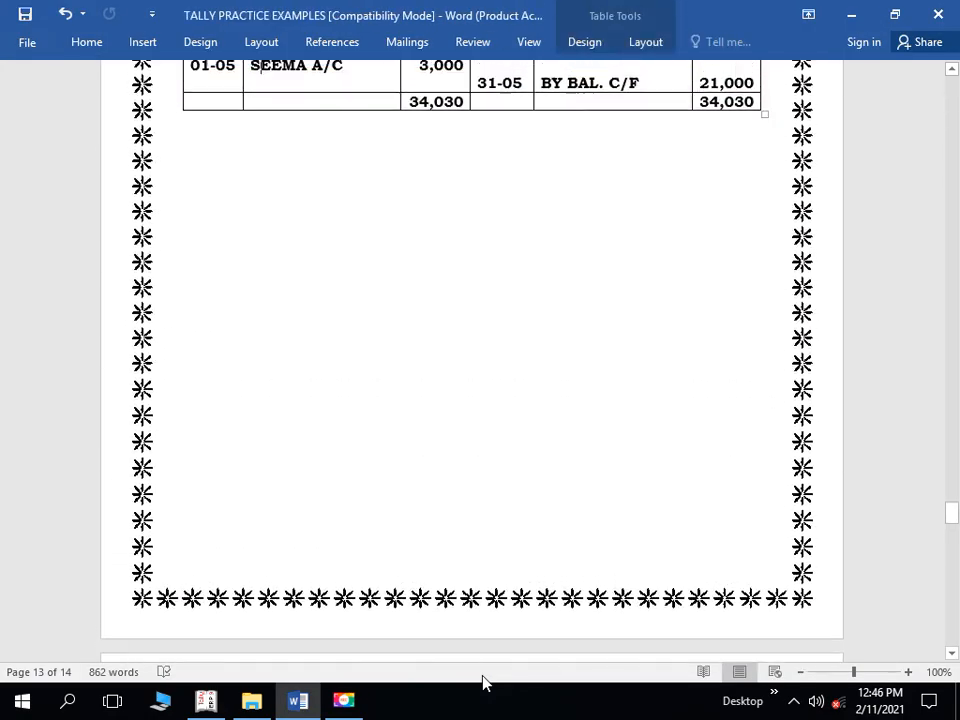
pyautogui.press('Up')
pyautogui.press('Up')
pyautogui.press('Up')
pyautogui.press('Up')
pyautogui.press('Up')
pyautogui.press('Up')
pyautogui.press('Up')
pyautogui.press('Up')
pyautogui.press('Up')
pyautogui.press('Up')
pyautogui.press('Up')
pyautogui.press('Up')
pyautogui.press('Up')
pyautogui.press('Up')
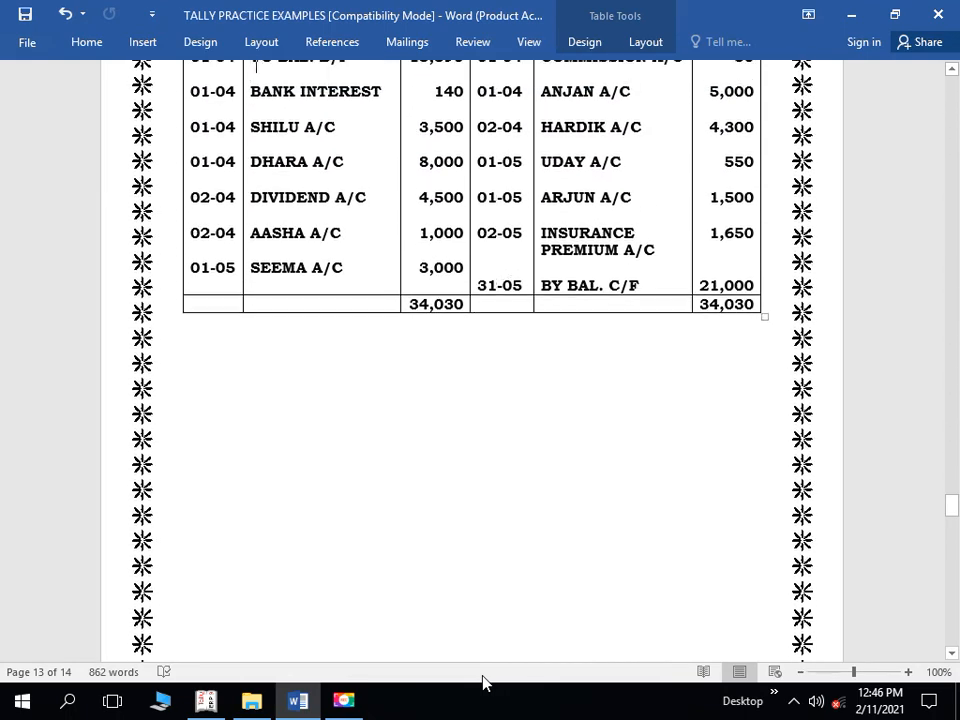
pyautogui.press('Up')
pyautogui.press('Up')
pyautogui.press('Up')
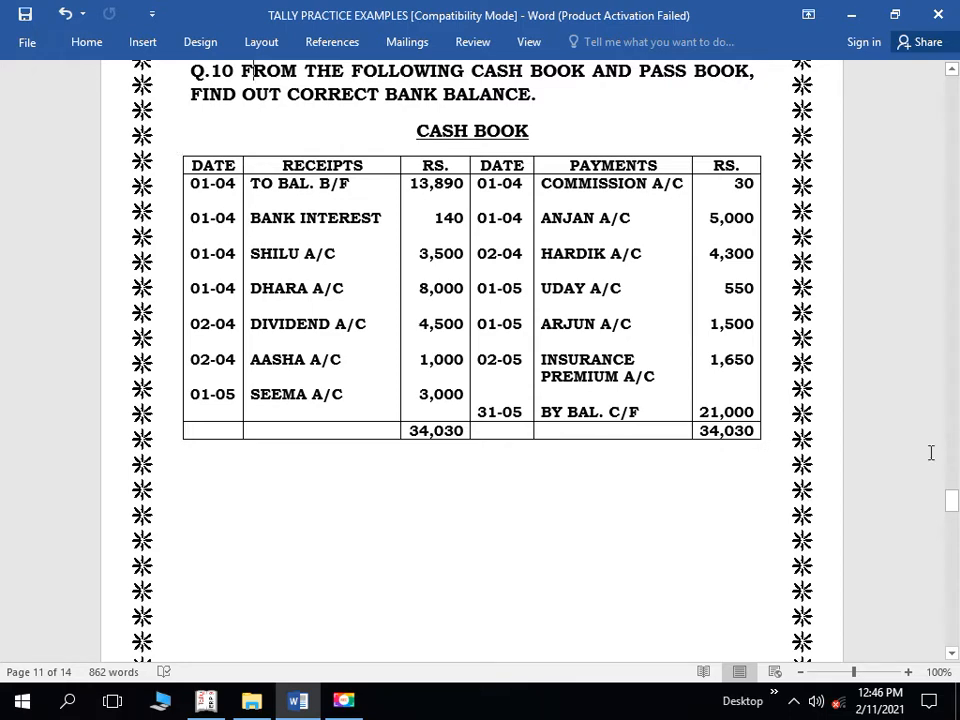
pyautogui.moveTo(952, 500); pyautogui.dragTo(955, 552)
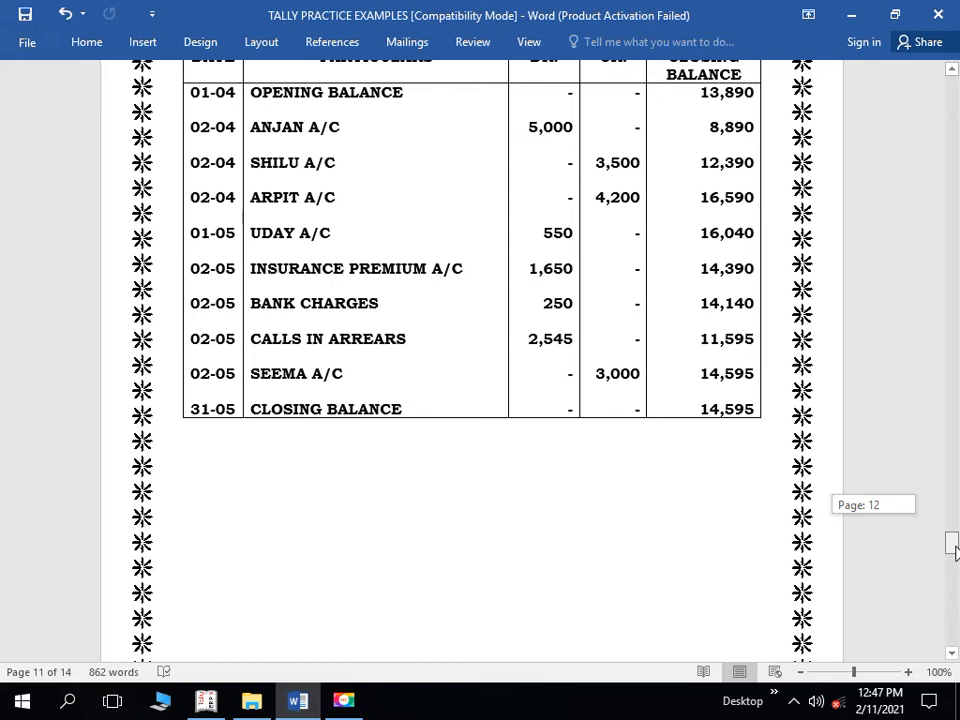
pyautogui.moveTo(953, 547); pyautogui.dragTo(953, 500)
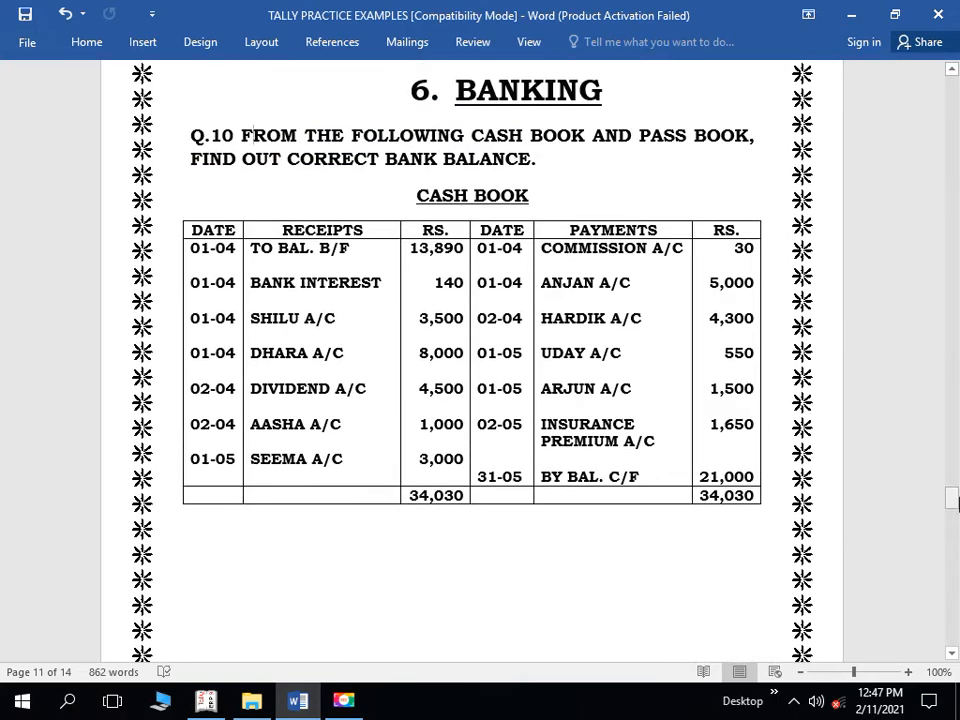
pyautogui.click(418, 330)
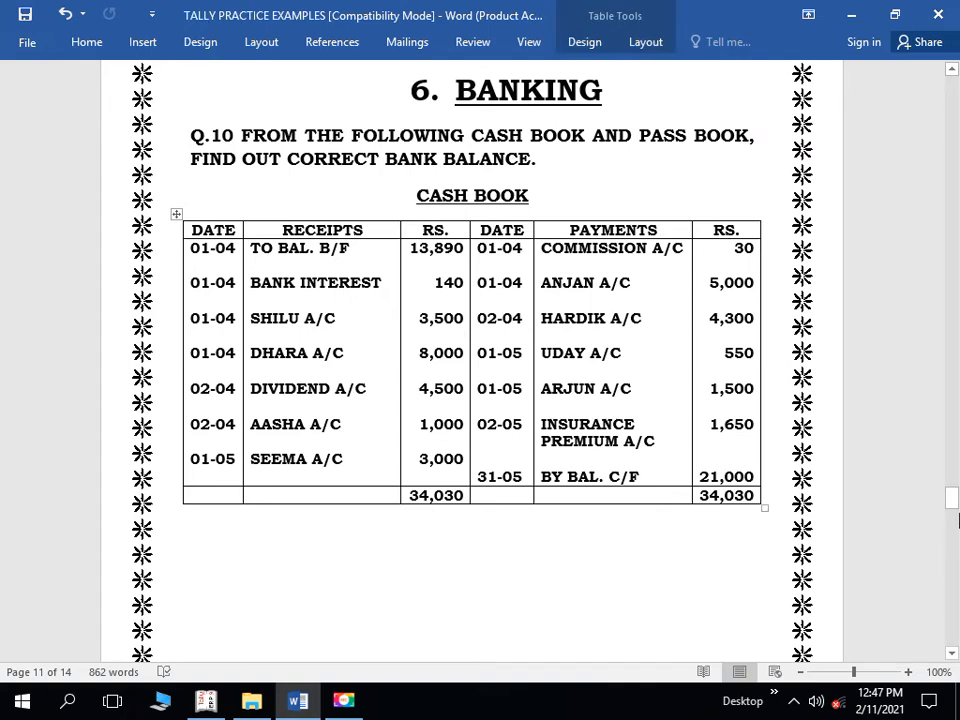
pyautogui.moveTo(952, 500); pyautogui.dragTo(953, 542)
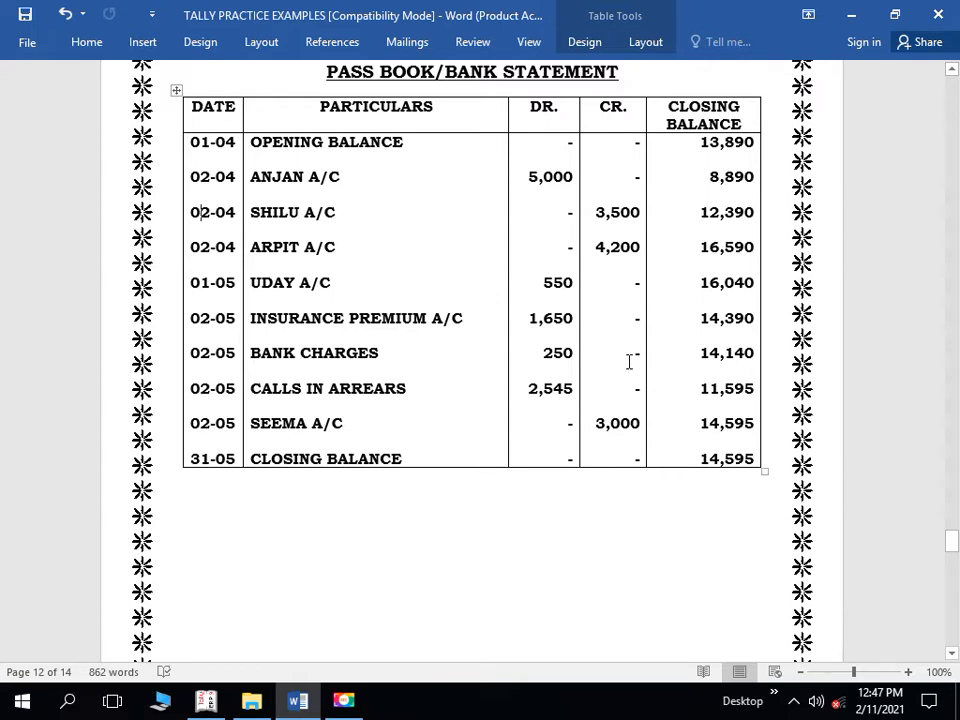
# Switch to Tally and set the bank date of the 3,500 receipt to 2-4-2019
pyautogui.hotkey('alt', 'Tab')
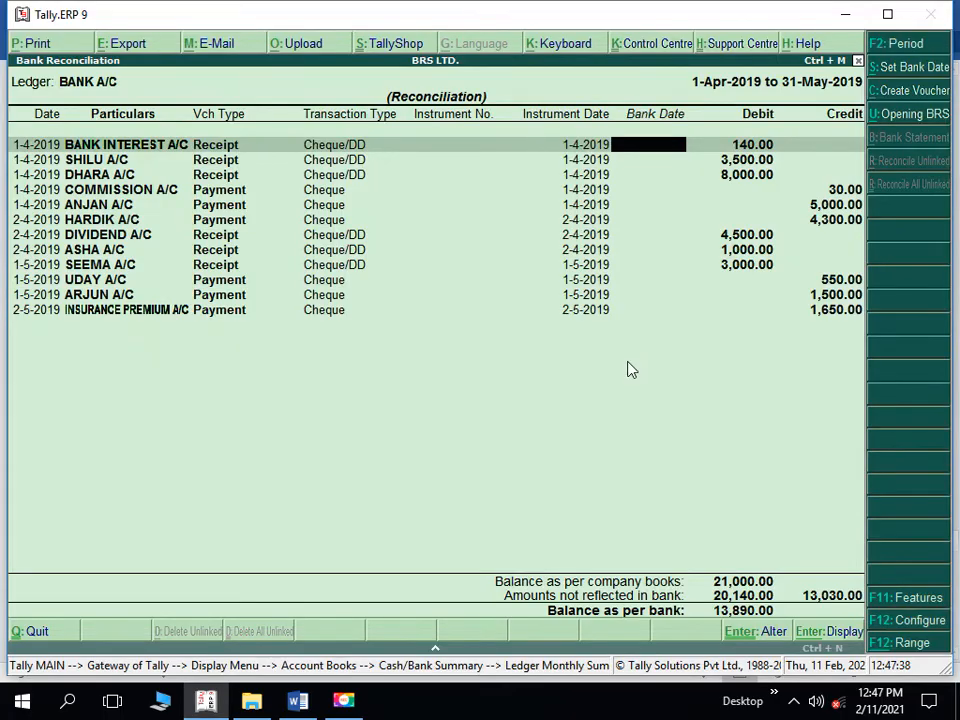
pyautogui.click(653, 163)
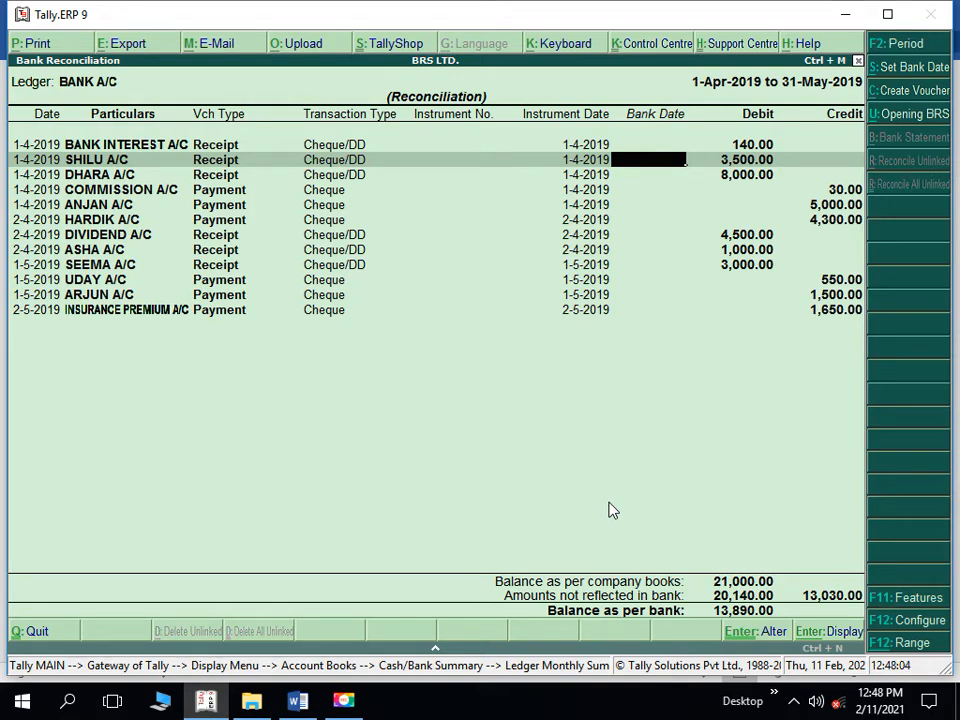
pyautogui.write('2-4')
pyautogui.press('Return')
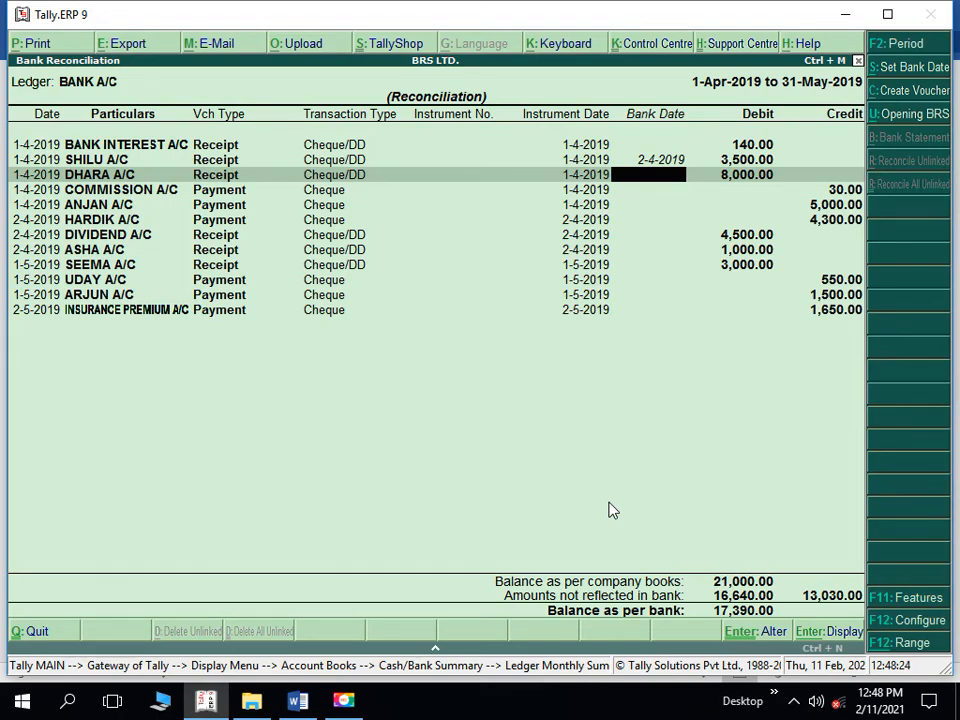
# Switch to Word and compare the remaining cash book receipts with the Pass Book/Bank Statement entries
pyautogui.hotkey('alt', 'Tab')
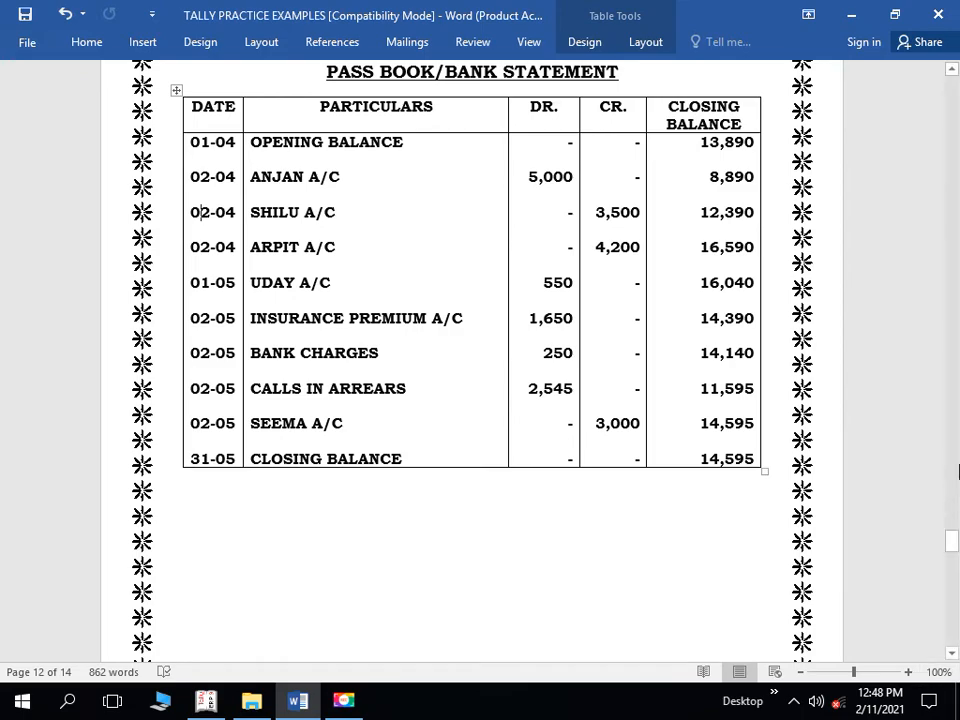
pyautogui.moveTo(953, 543); pyautogui.dragTo(955, 488)
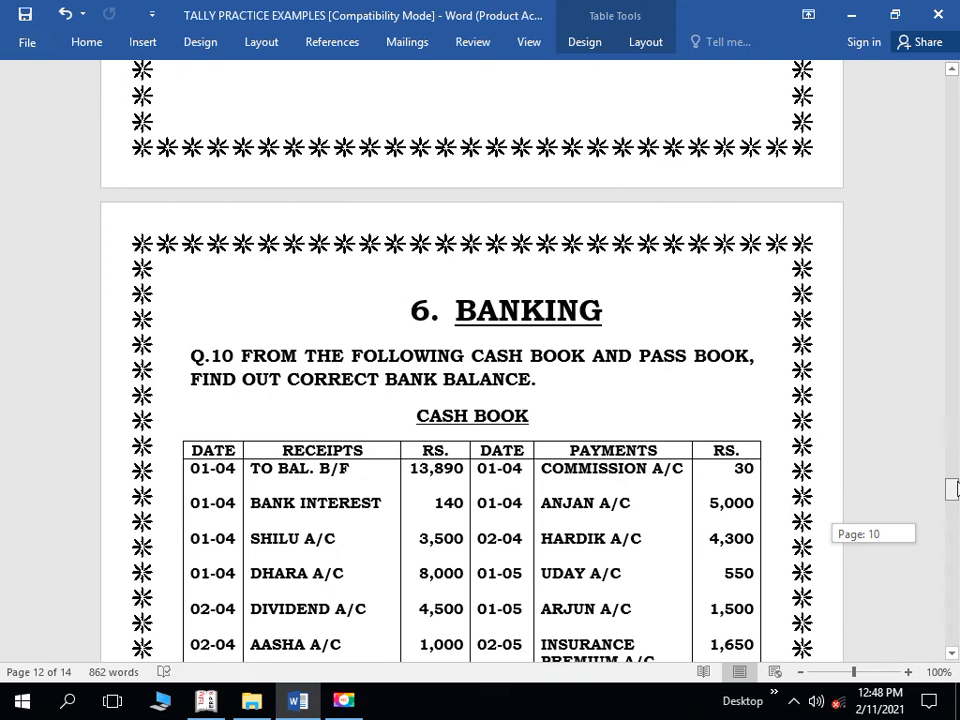
pyautogui.moveTo(955, 488); pyautogui.dragTo(955, 497)
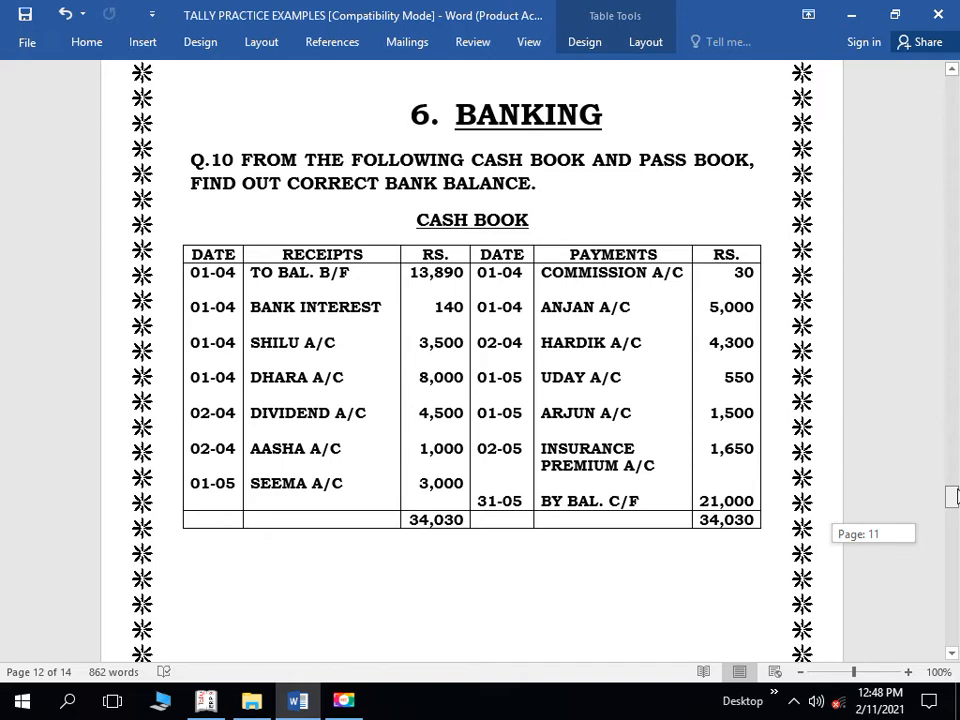
pyautogui.moveTo(955, 497); pyautogui.dragTo(955, 540)
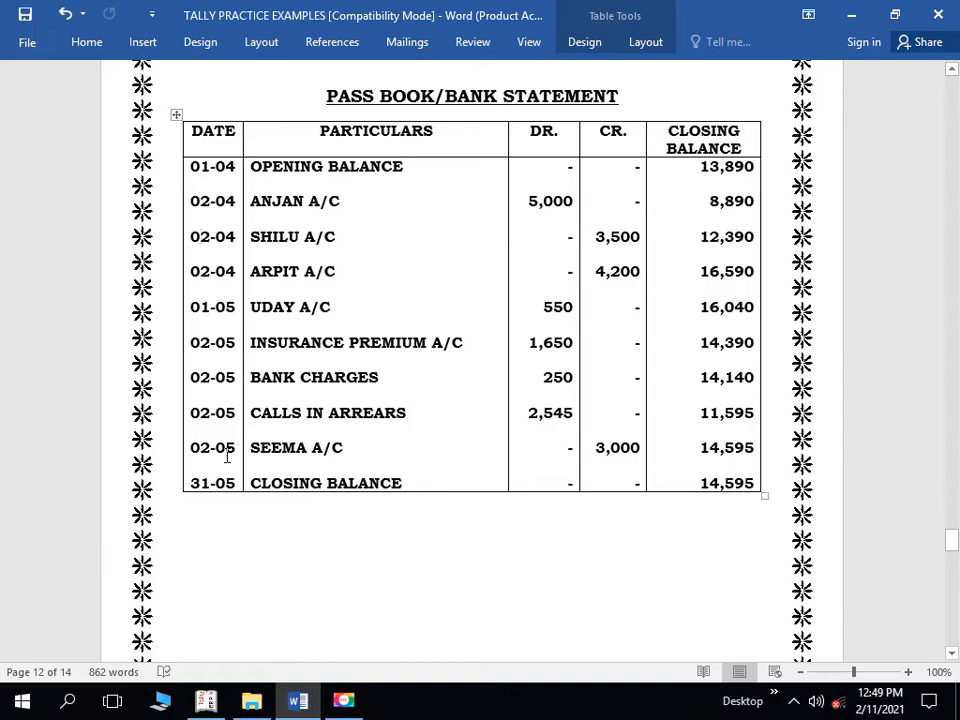
# Switch to Tally and set the bank date of the 3,000 receipt dated 1-5-2019 to 2-5-2019
pyautogui.hotkey('alt', 'Tab')
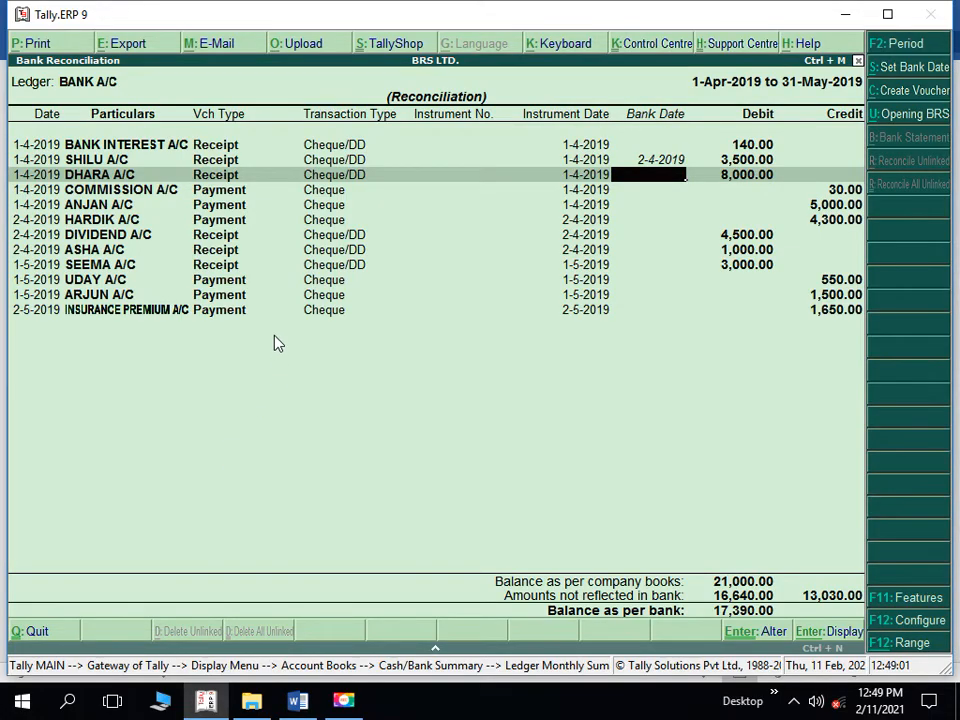
pyautogui.click(115, 266)
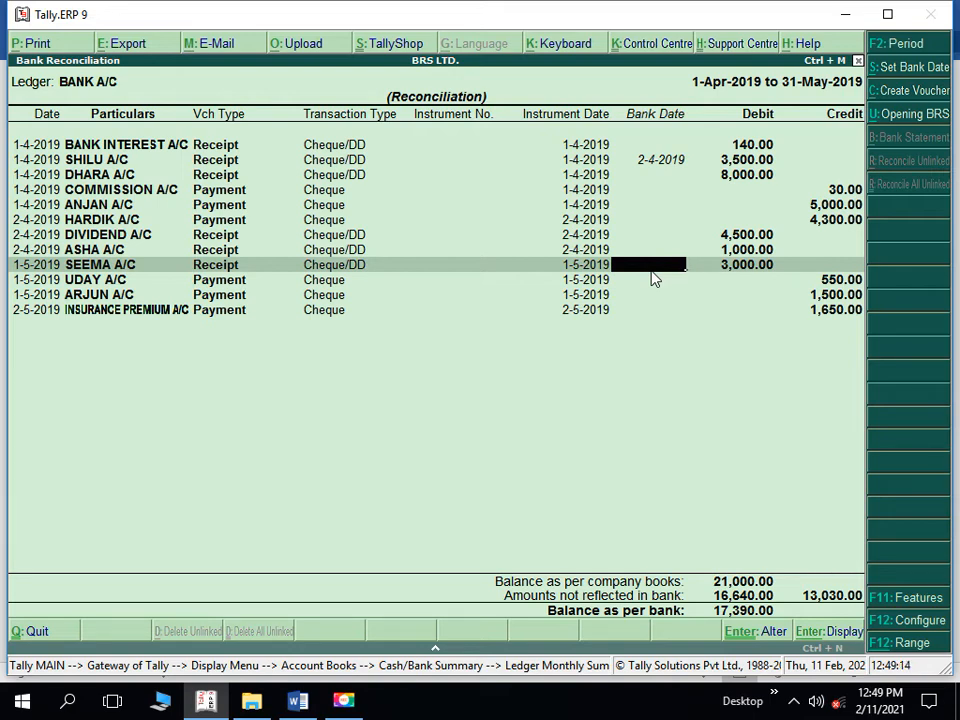
pyautogui.write('2-5')
pyautogui.press('Return')
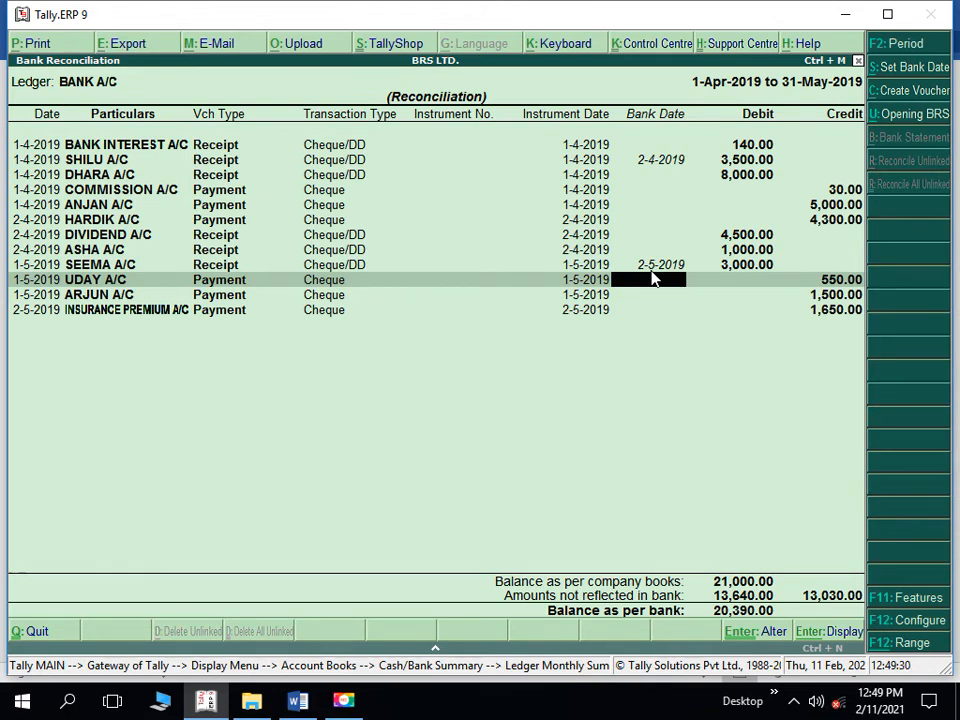
# Switch to Word and compare the Cash Book payments with the debit entries of the Pass Book/Bank Statement table
pyautogui.hotkey('alt', 'Tab')
pyautogui.press('Up')
pyautogui.press('Up')
pyautogui.press('Up')
pyautogui.press('Up')
pyautogui.press('Up')
pyautogui.press('Up')
pyautogui.press('Up')
pyautogui.press('Up')
pyautogui.press('Up')
pyautogui.press('Up')
pyautogui.press('Up')
pyautogui.press('Up')
pyautogui.press('Up')
pyautogui.press('Up')
pyautogui.press('Up')
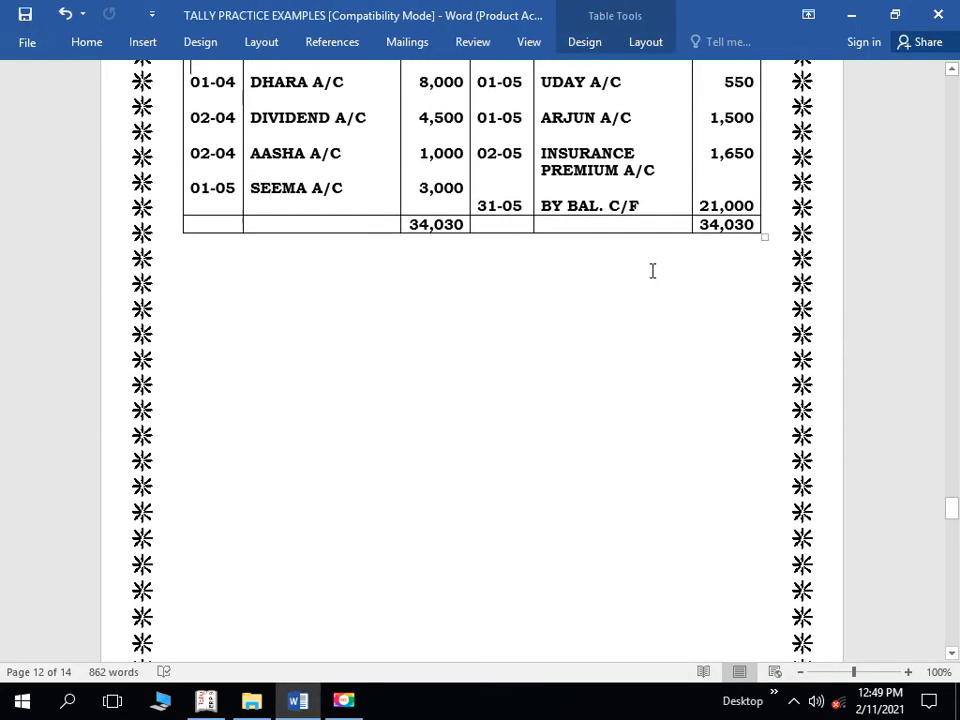
pyautogui.press('Up')
pyautogui.press('Up')
pyautogui.press('Up')
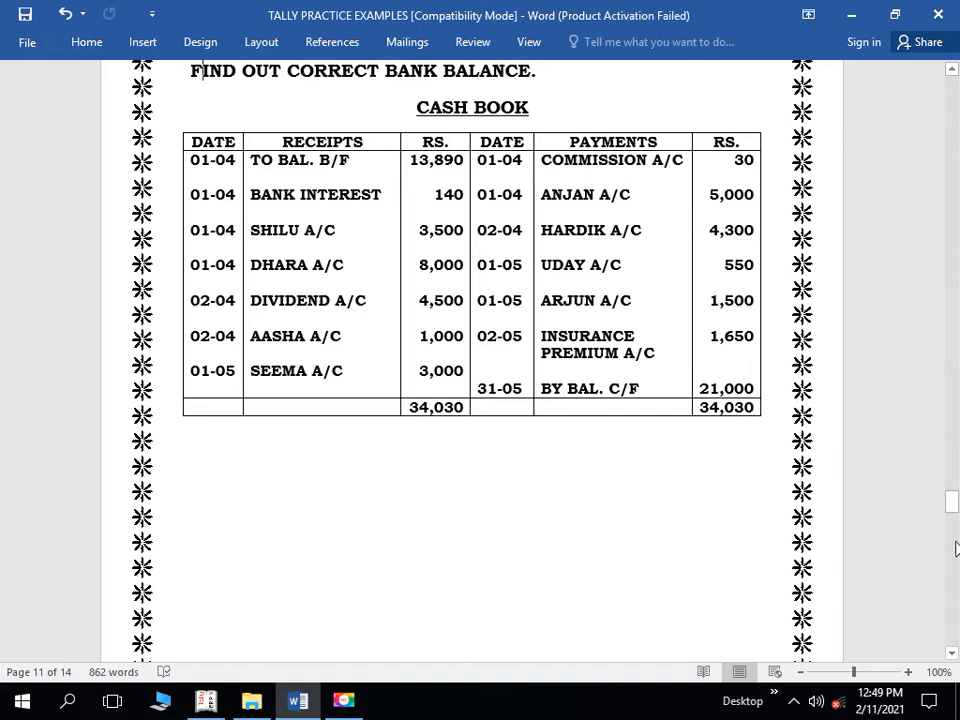
pyautogui.moveTo(955, 515); pyautogui.dragTo(955, 545)
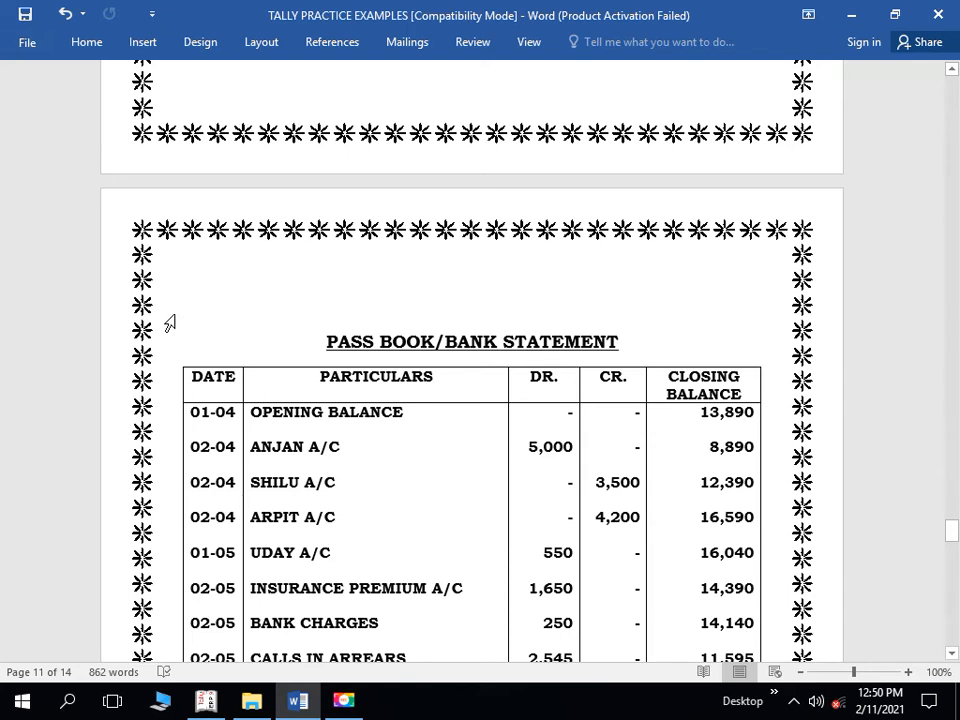
# Switch to Tally and set the bank date of the 5,000 payment dated 1-4-2019 to 2-4-2019
pyautogui.hotkey('alt', 'Tab')
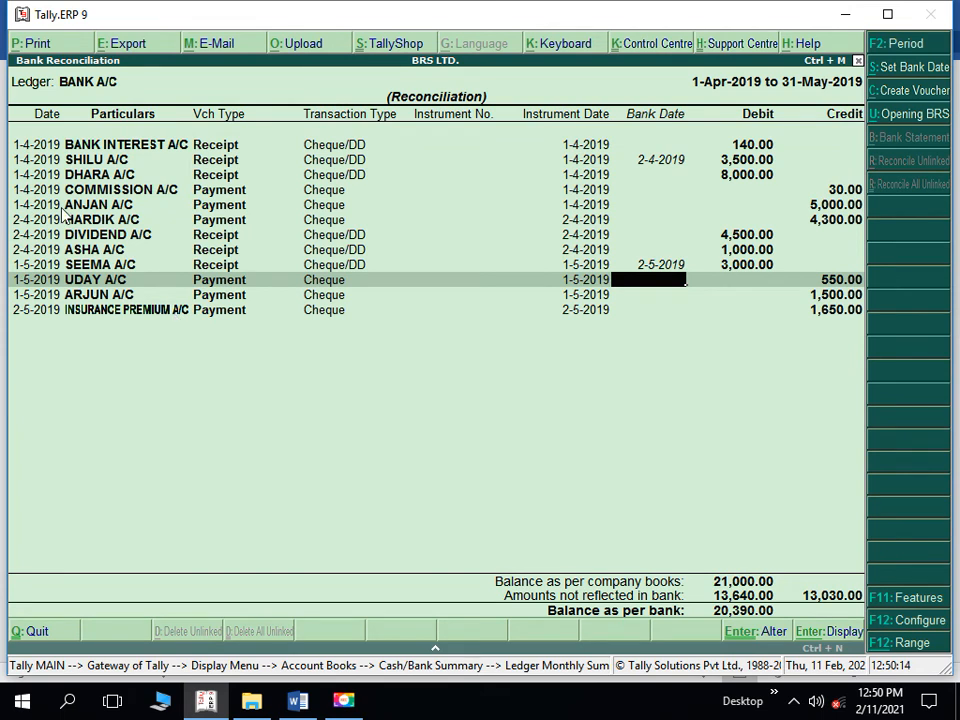
pyautogui.click(172, 207)
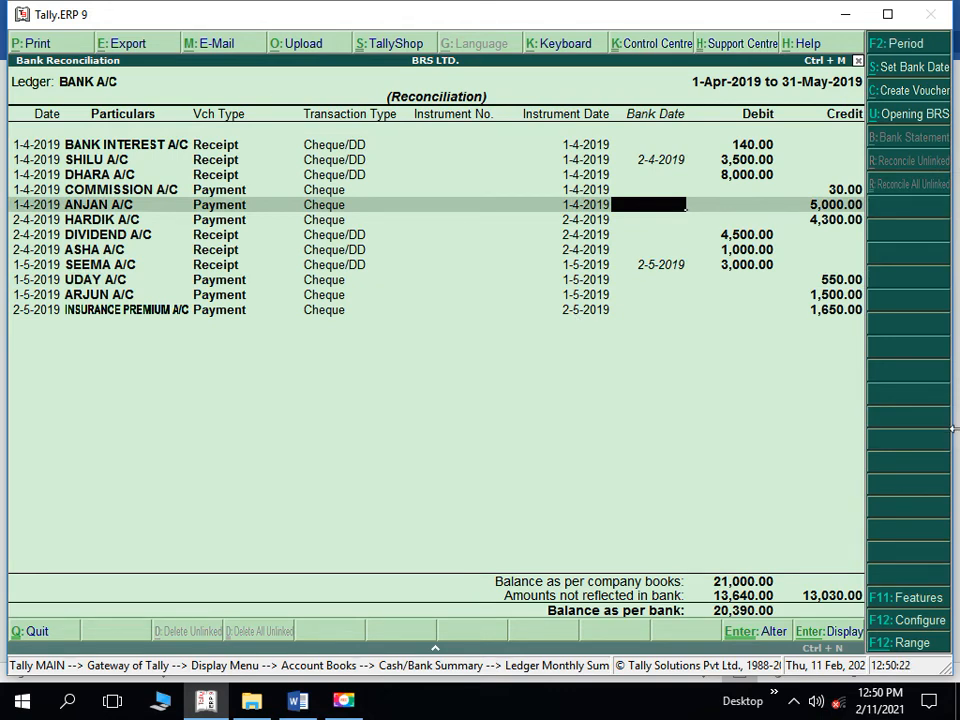
pyautogui.write('2-4')
pyautogui.press('Return')
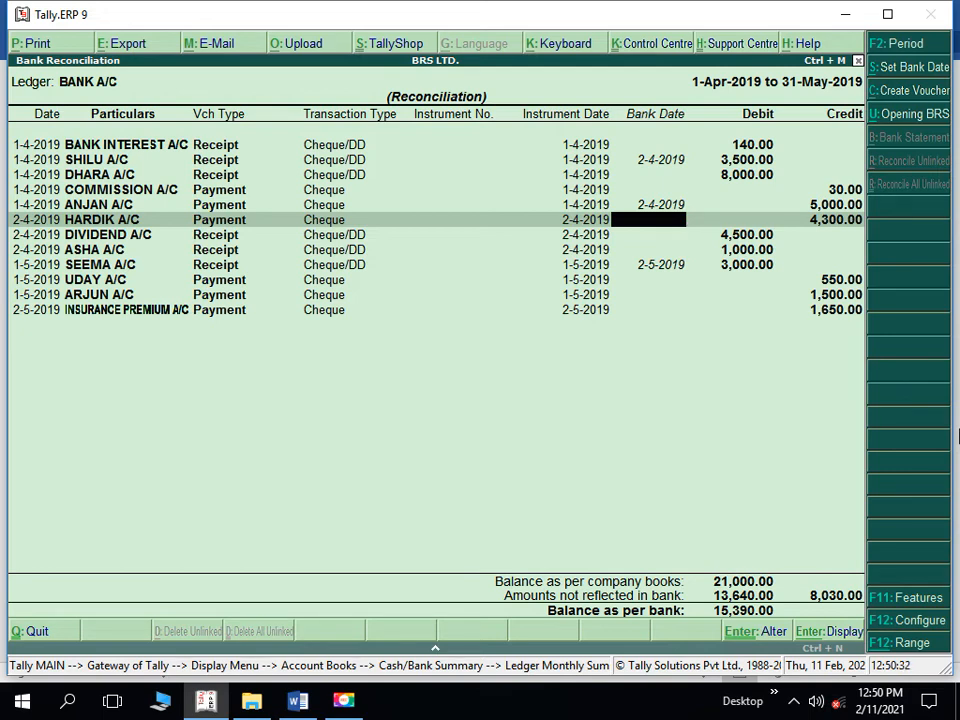
# Check the 4,300 and 550 Cash Book payments in Word against the Tally reconciliation list and the Pass Book/Bank Statement table
pyautogui.hotkey('alt', 'Tab')
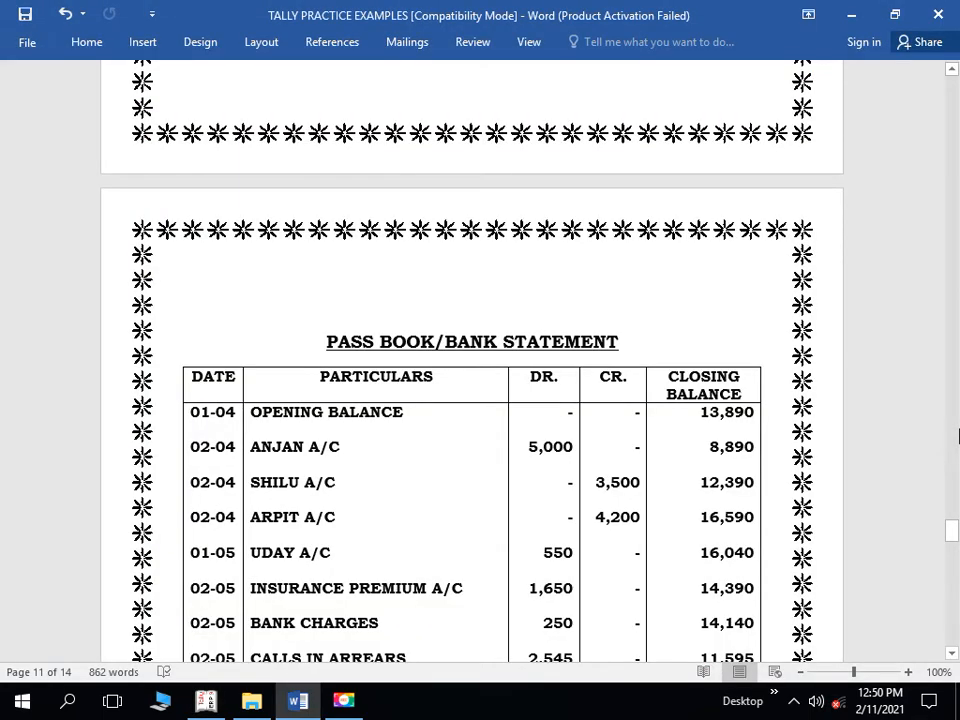
pyautogui.click(957, 527)
pyautogui.moveTo(955, 537); pyautogui.dragTo(955, 505)
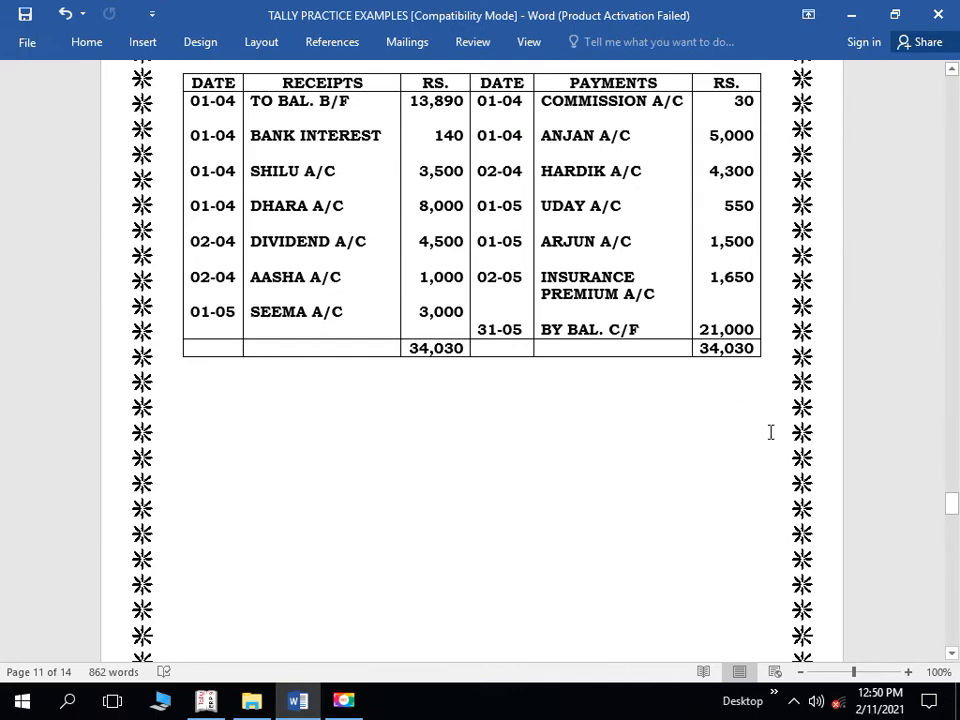
pyautogui.hotkey('alt', 'Tab')
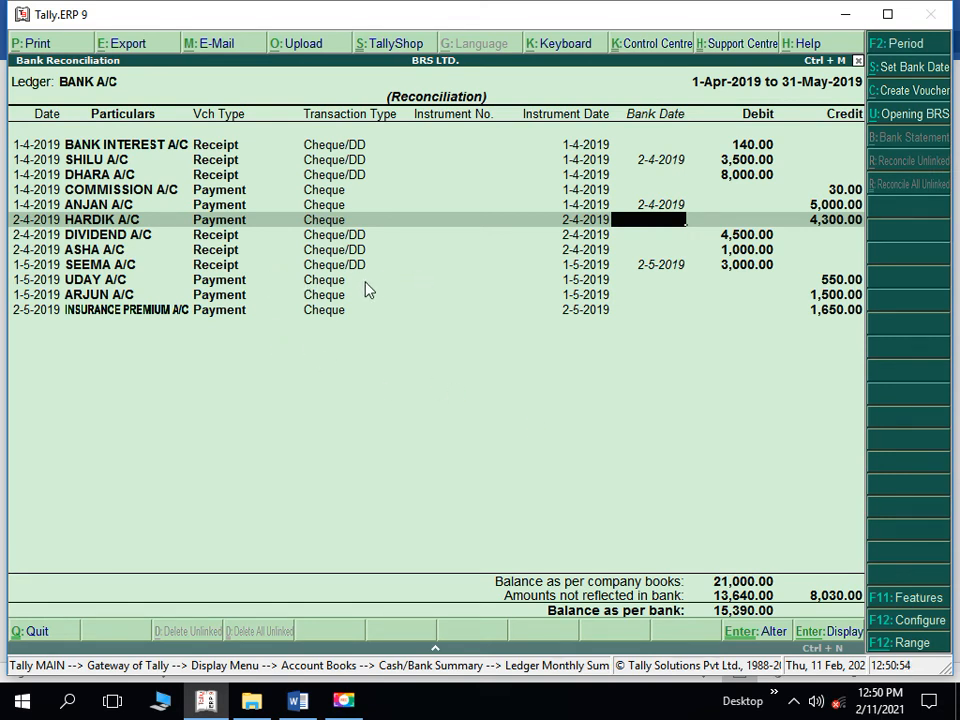
pyautogui.press('Down')
pyautogui.press('Down')
pyautogui.press('Down')
pyautogui.press('Down')
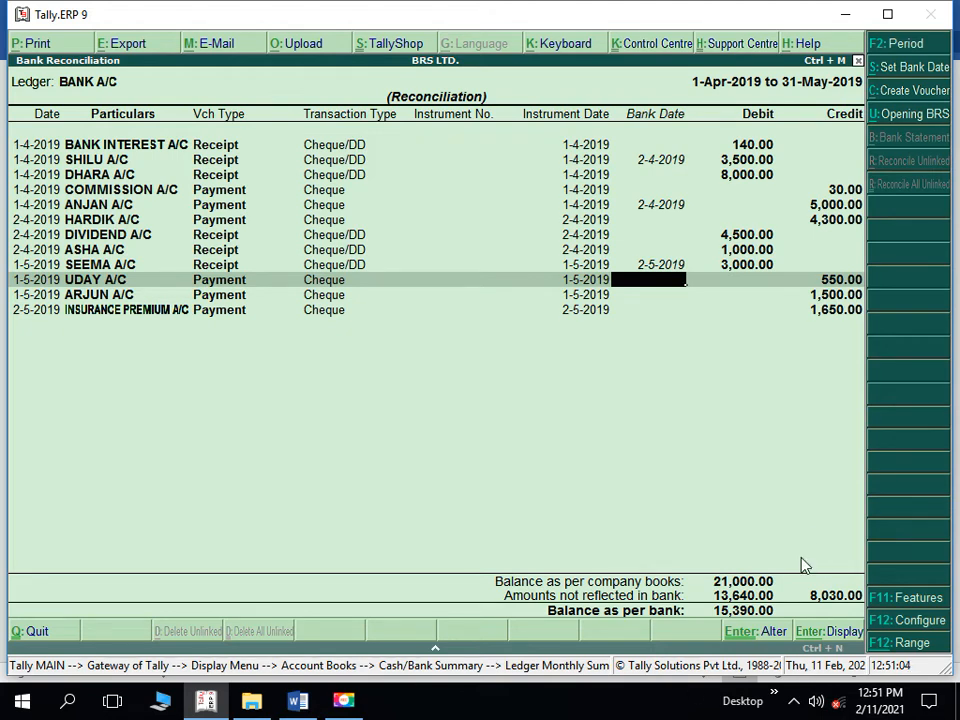
pyautogui.hotkey('alt', 'Tab')
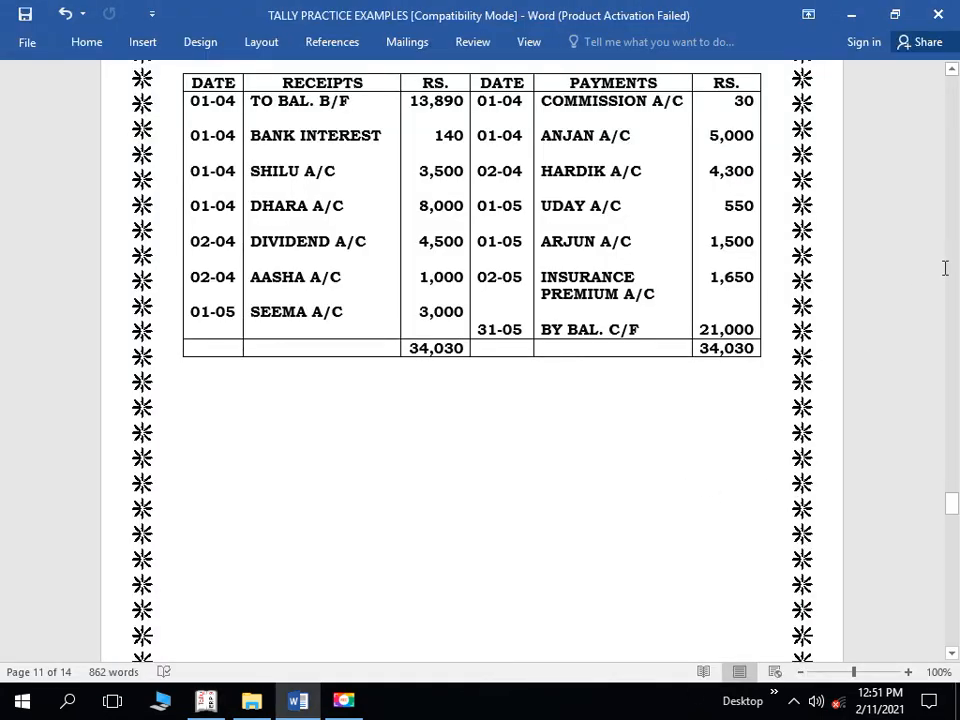
pyautogui.moveTo(951, 504); pyautogui.dragTo(953, 536)
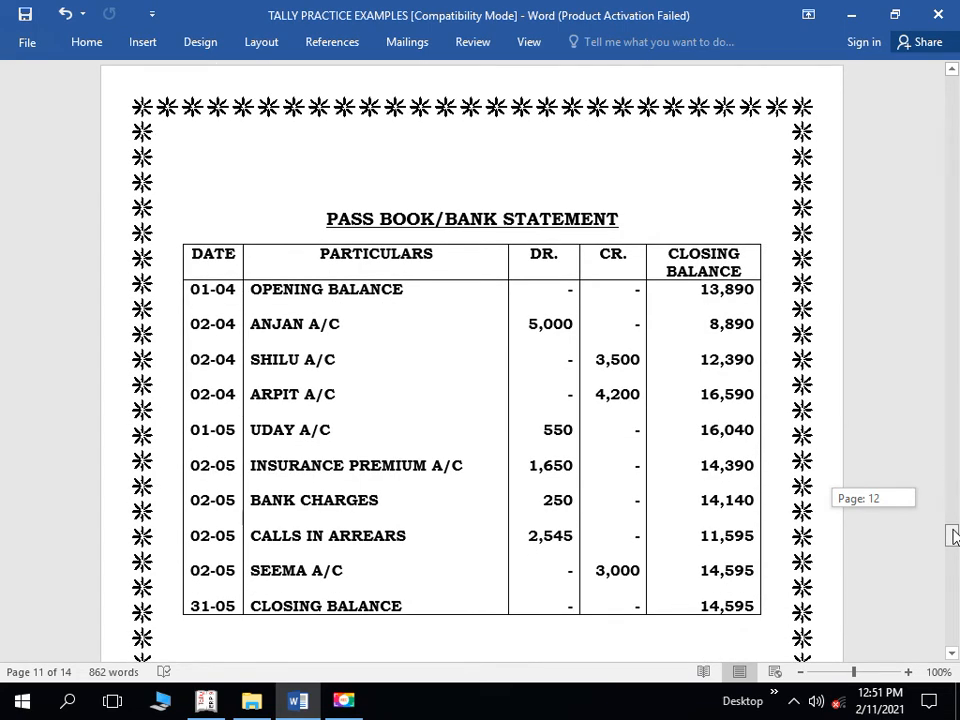
pyautogui.moveTo(953, 536); pyautogui.dragTo(953, 536)
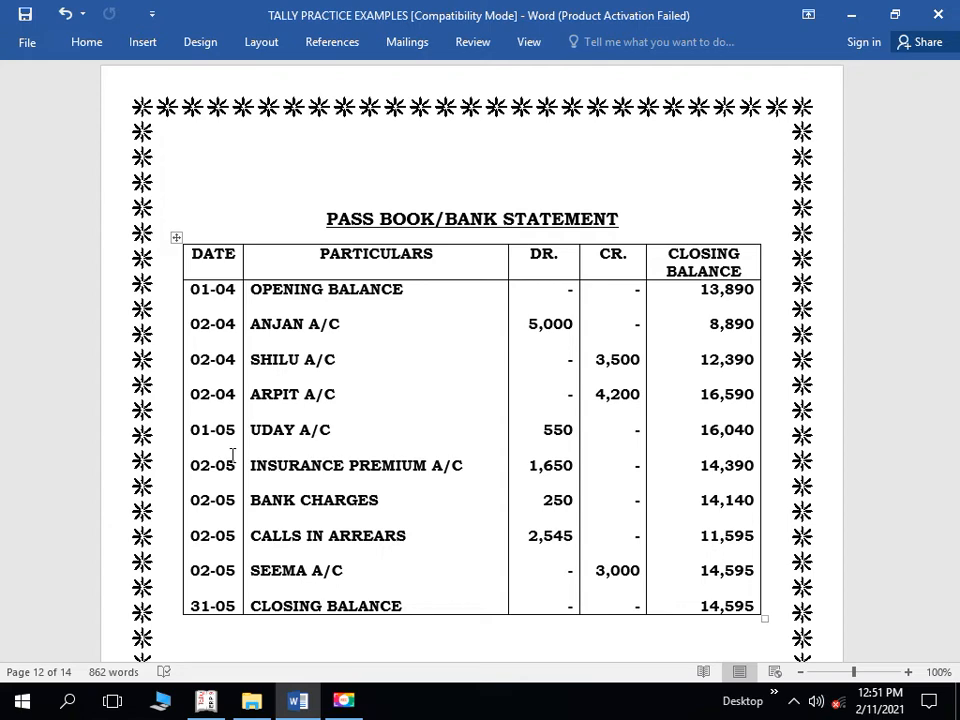
# Switch to Tally and set the bank date of the 550 payment to 1-5-2019
pyautogui.hotkey('alt', 'Tab')
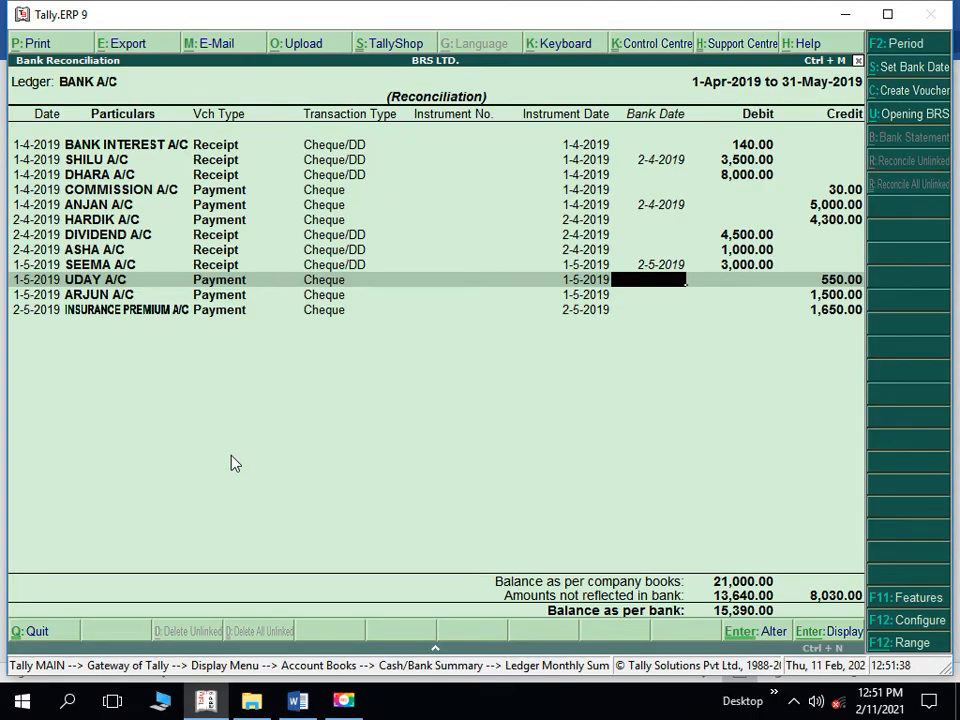
pyautogui.write('2')
pyautogui.press('BackSpace')
pyautogui.write('1-5')
pyautogui.press('Return')
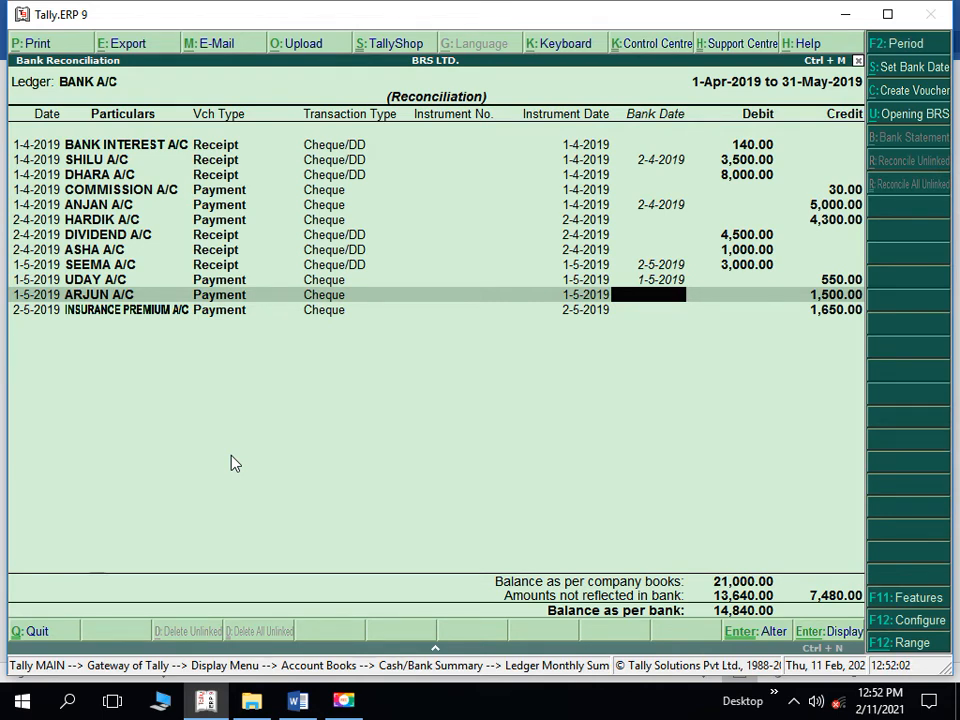
# Switch to Word and compare the last Cash Book payments, including INSURANCE PREMIUM A/C, with the Pass Book/Bank Statement
pyautogui.hotkey('alt', 'Tab')
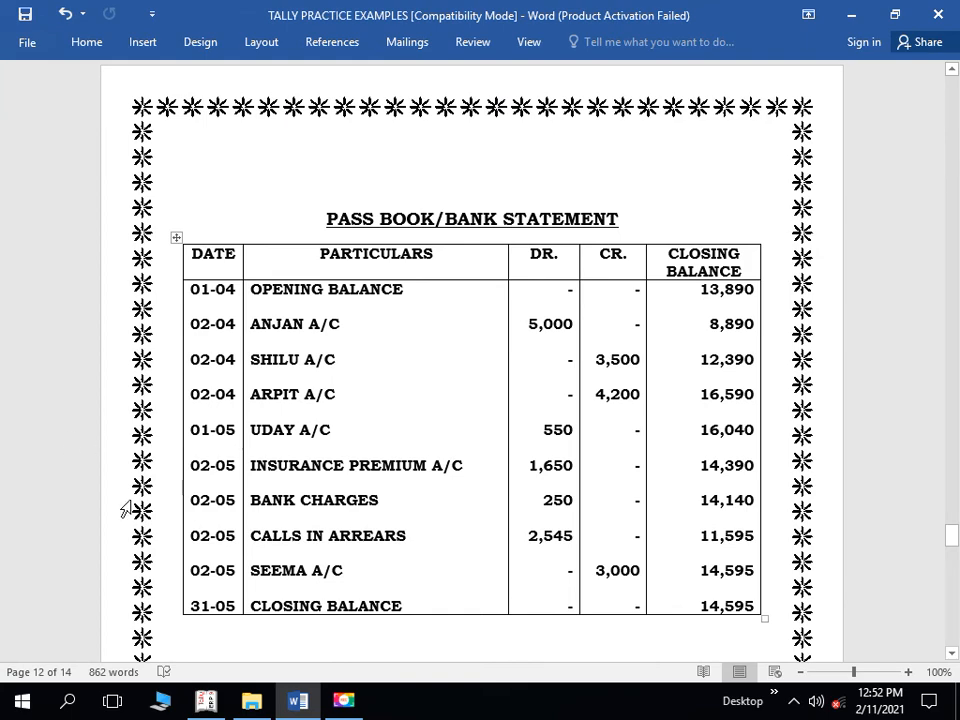
pyautogui.moveTo(950, 543); pyautogui.dragTo(955, 502)
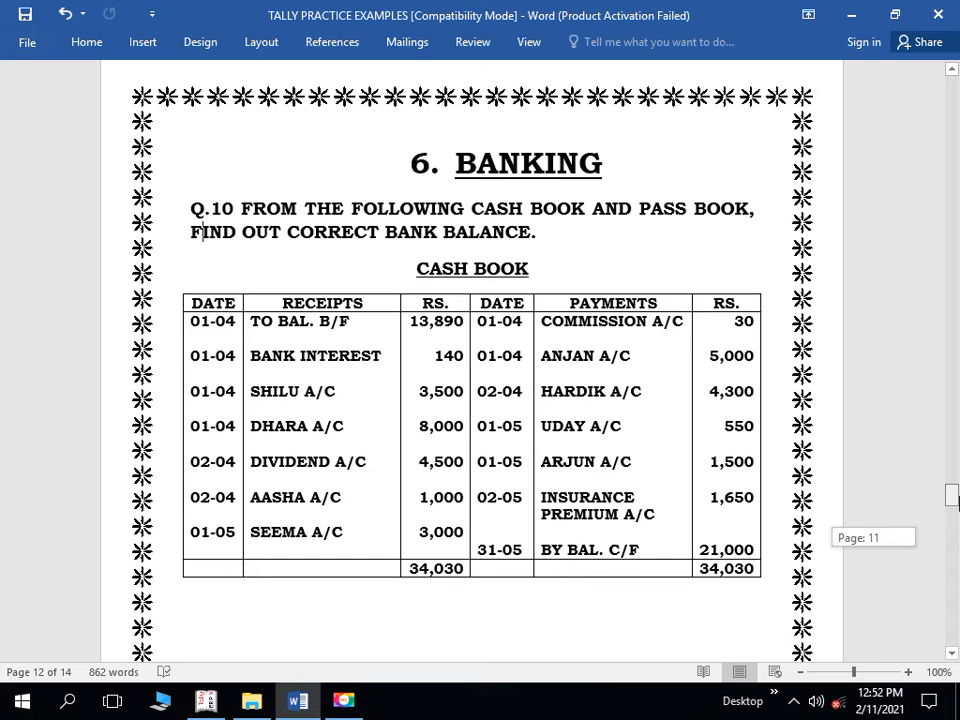
pyautogui.moveTo(952, 500); pyautogui.dragTo(957, 553)
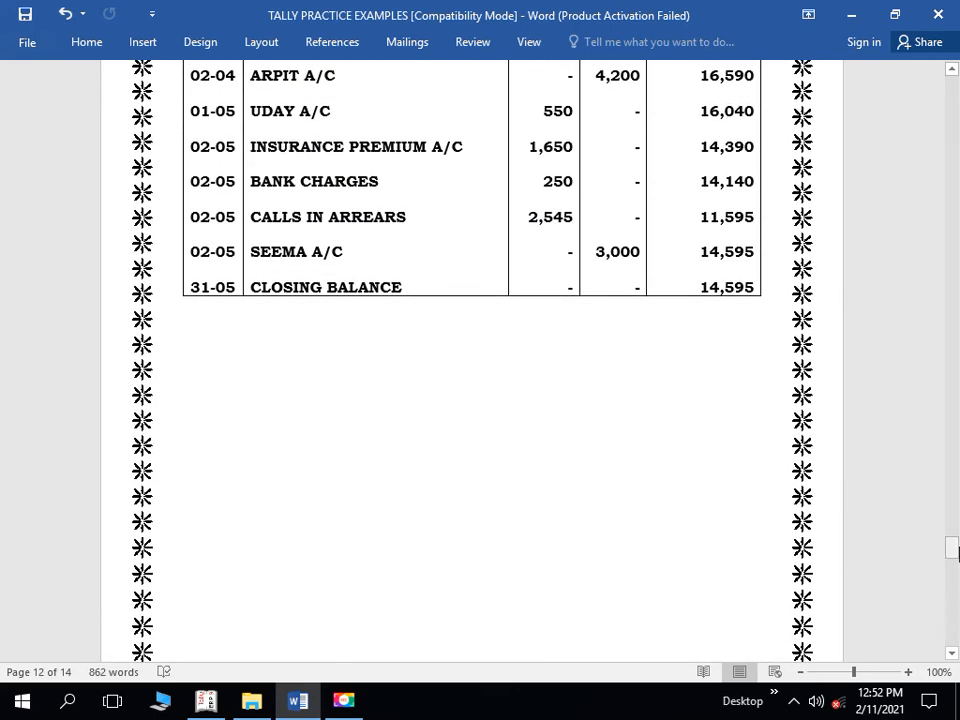
# Switch to Tally, set the bank date of the INSURANCE PREMIUM A/C payment to 2-5-2019, and accept the reconciliation
pyautogui.hotkey('alt', 'Tab')
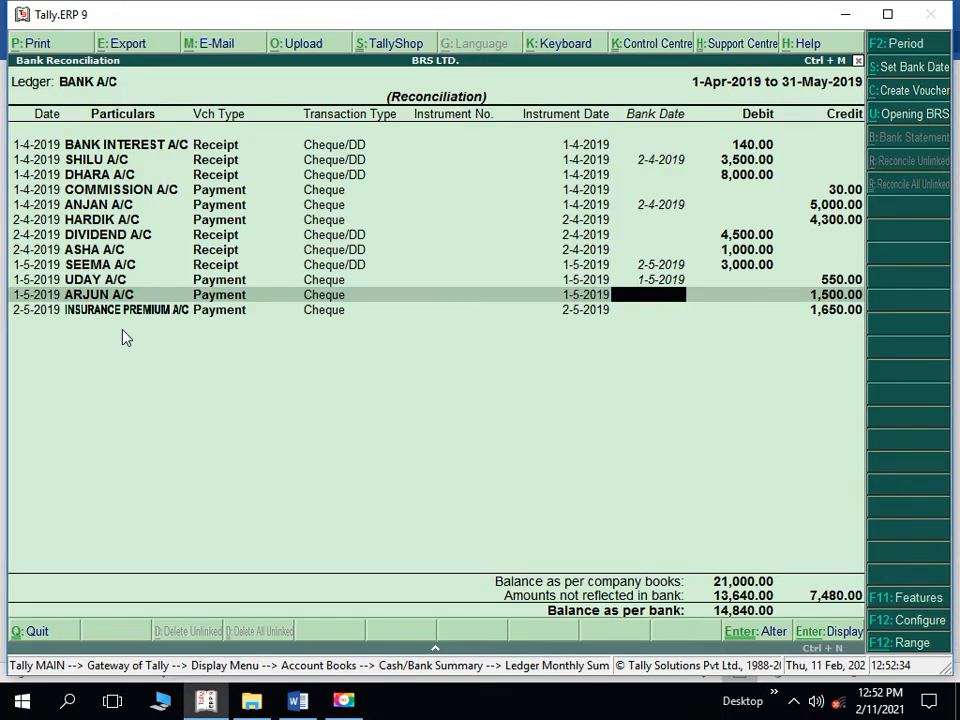
pyautogui.click(661, 311)
pyautogui.write('2-5')
pyautogui.press('Return')
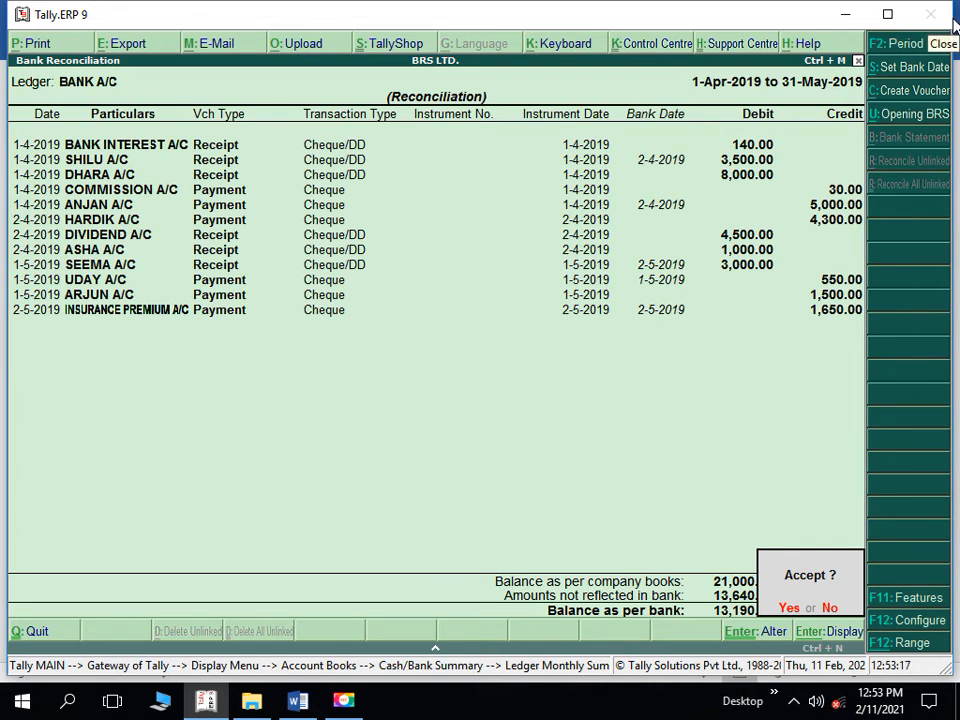
pyautogui.press('y')
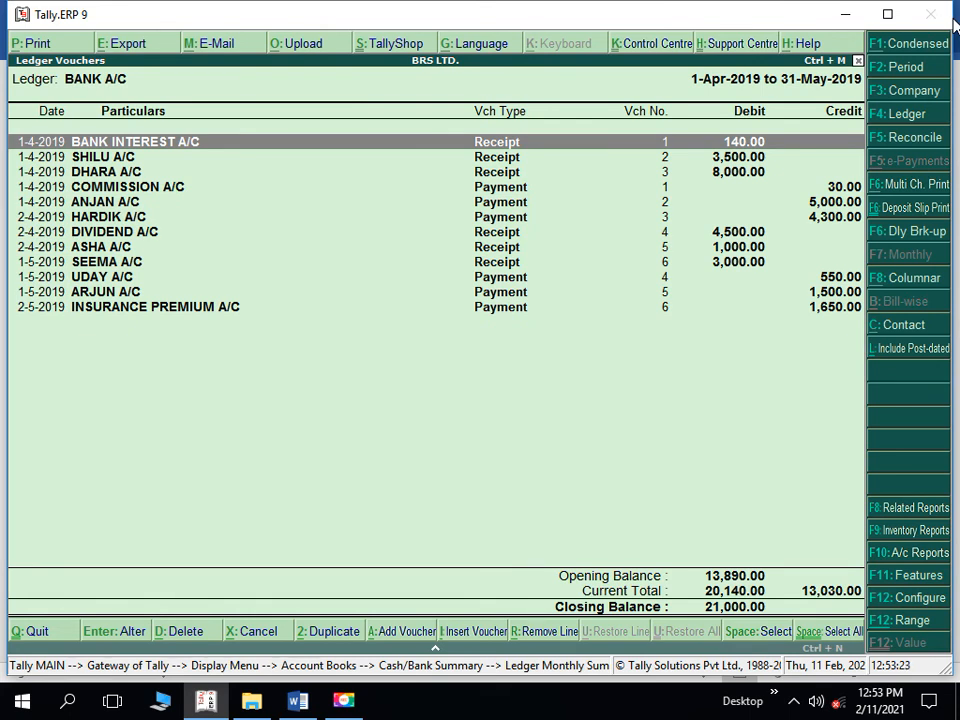
# Reopen the BANK A/C reconciliation from its ledger vouchers to review the transactions still without a bank date
pyautogui.press('Return')
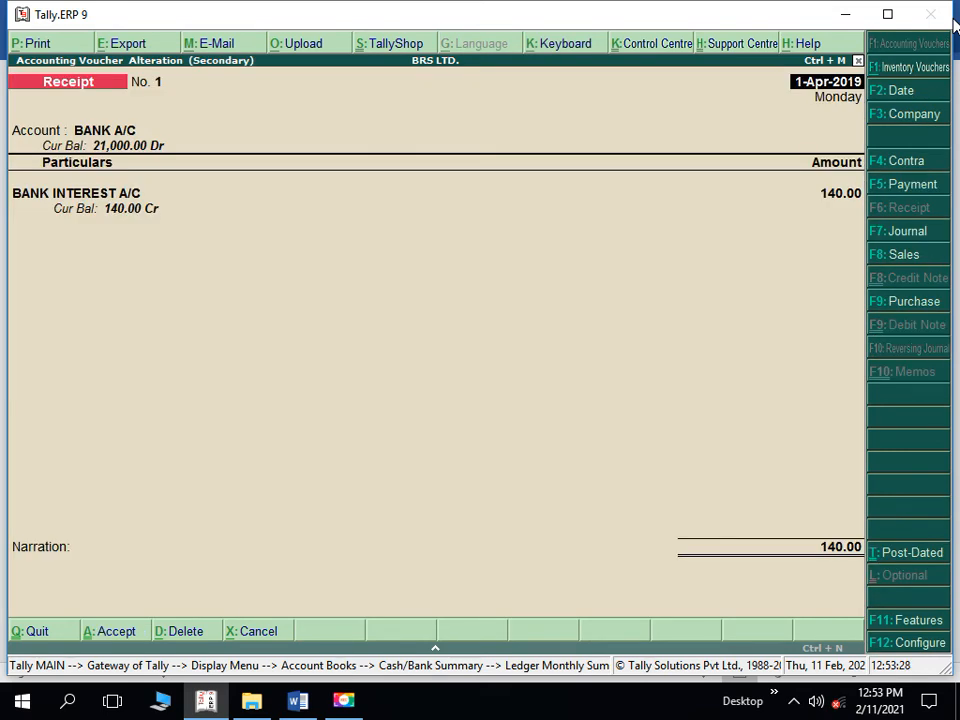
pyautogui.press('Escape')
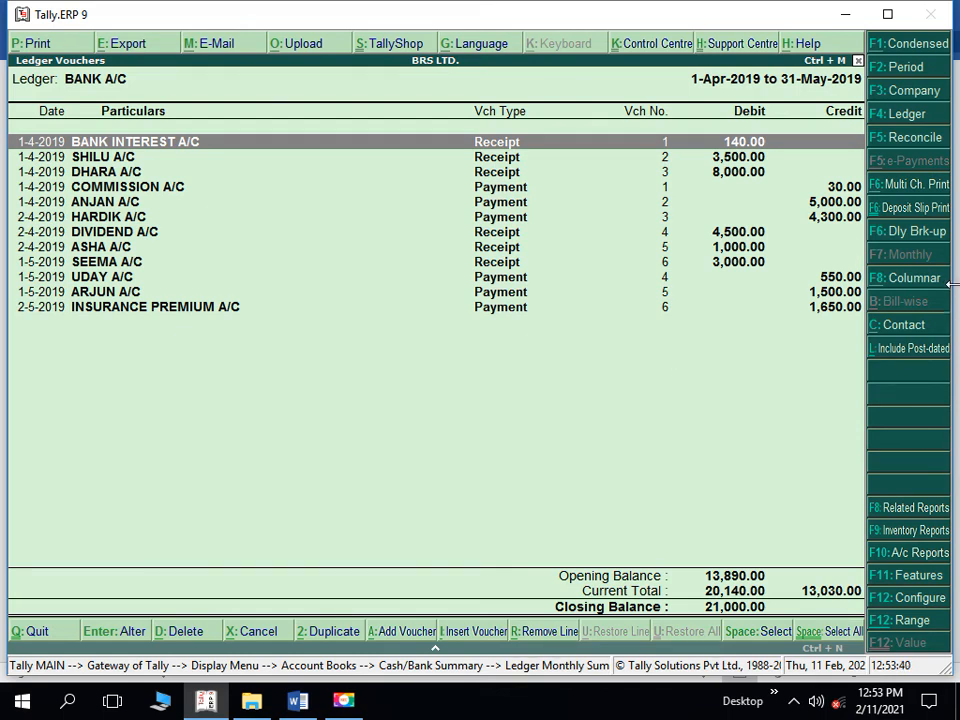
pyautogui.click(914, 142)
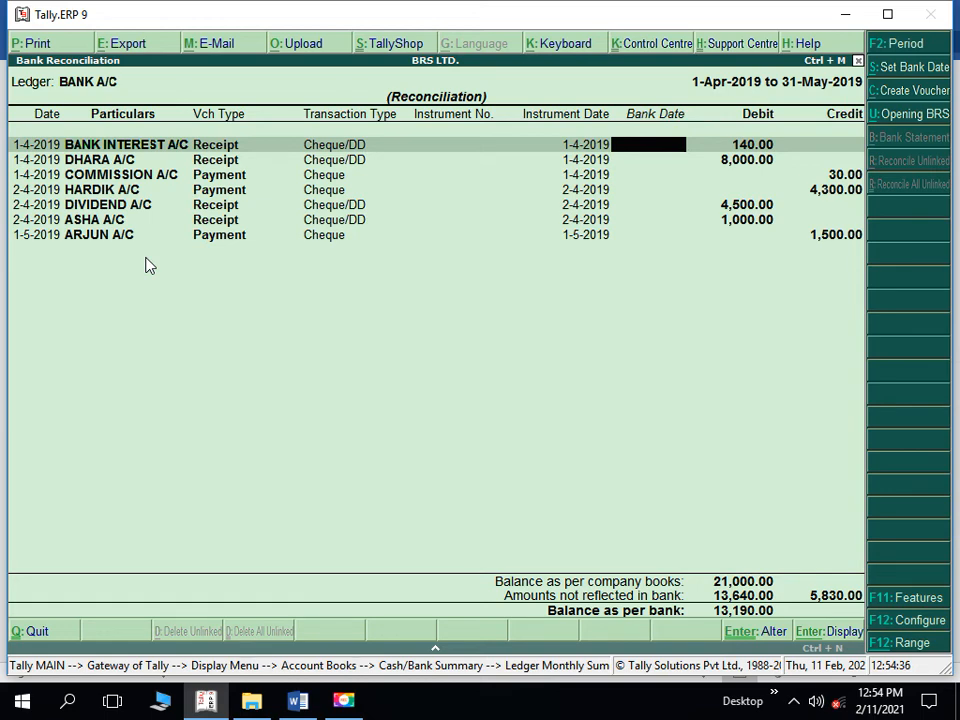
# Switch to Word and read steps 5 and 6 of the steps to prepare BRS in Tally
pyautogui.hotkey('alt', 'Tab')
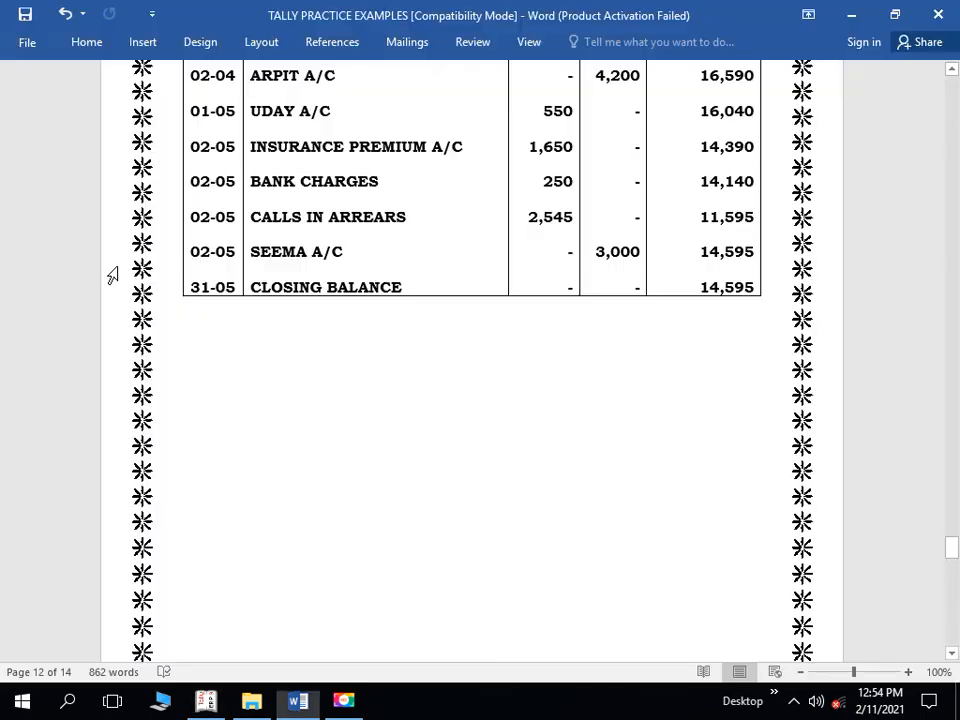
pyautogui.scroll(-10, 113, 276)
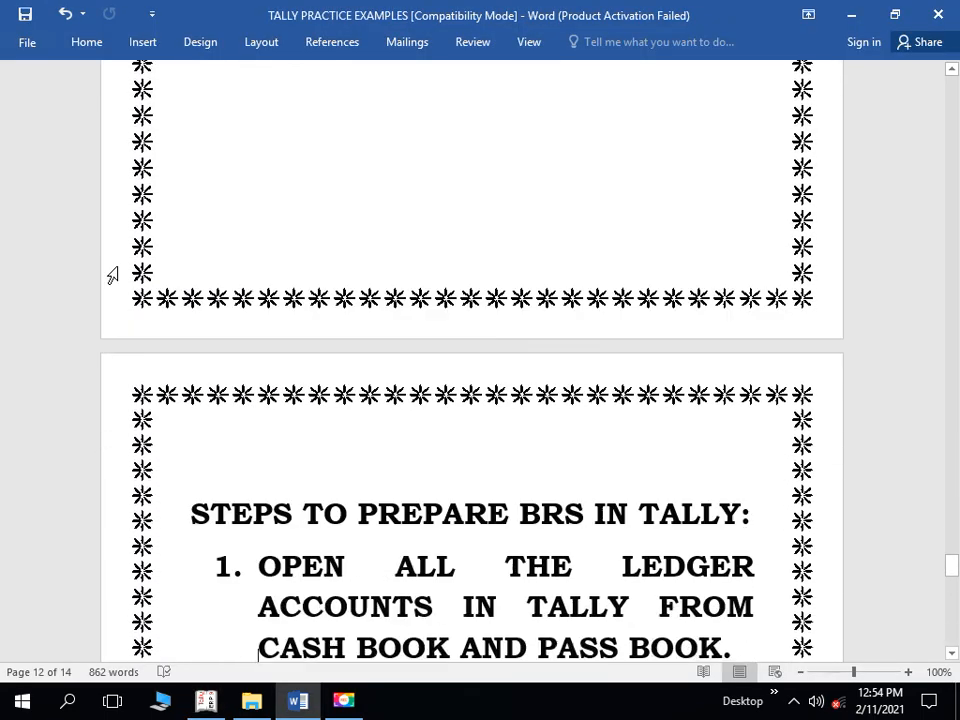
pyautogui.press('Down')
pyautogui.press('Down')
pyautogui.press('Down')
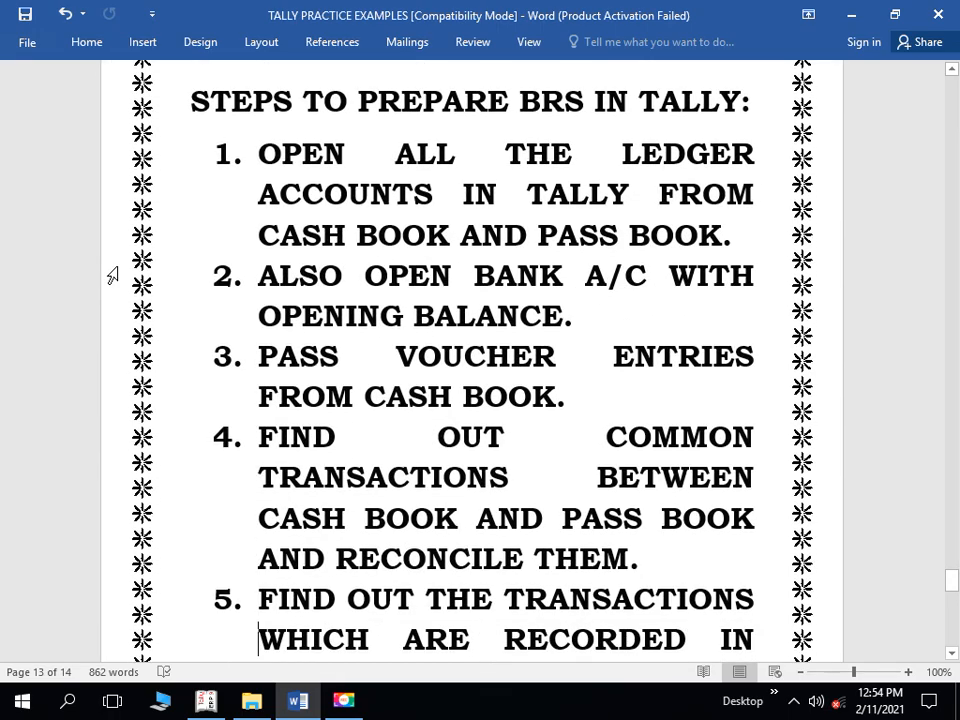
pyautogui.press('Down')
pyautogui.press('Down')
pyautogui.press('Down')
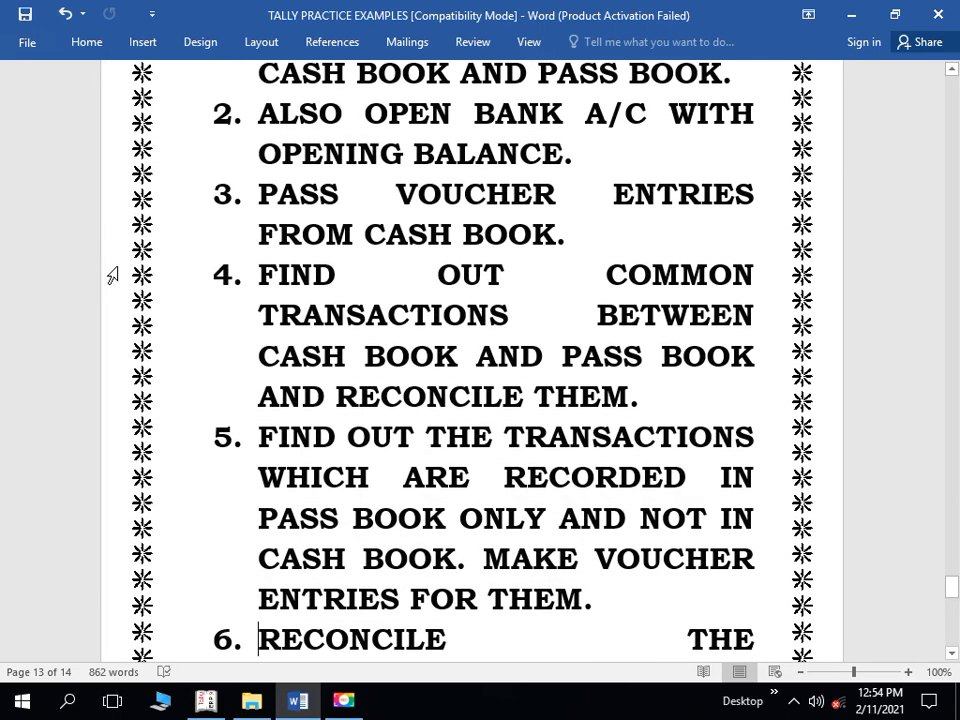
pyautogui.press('Down')
pyautogui.press('Down')
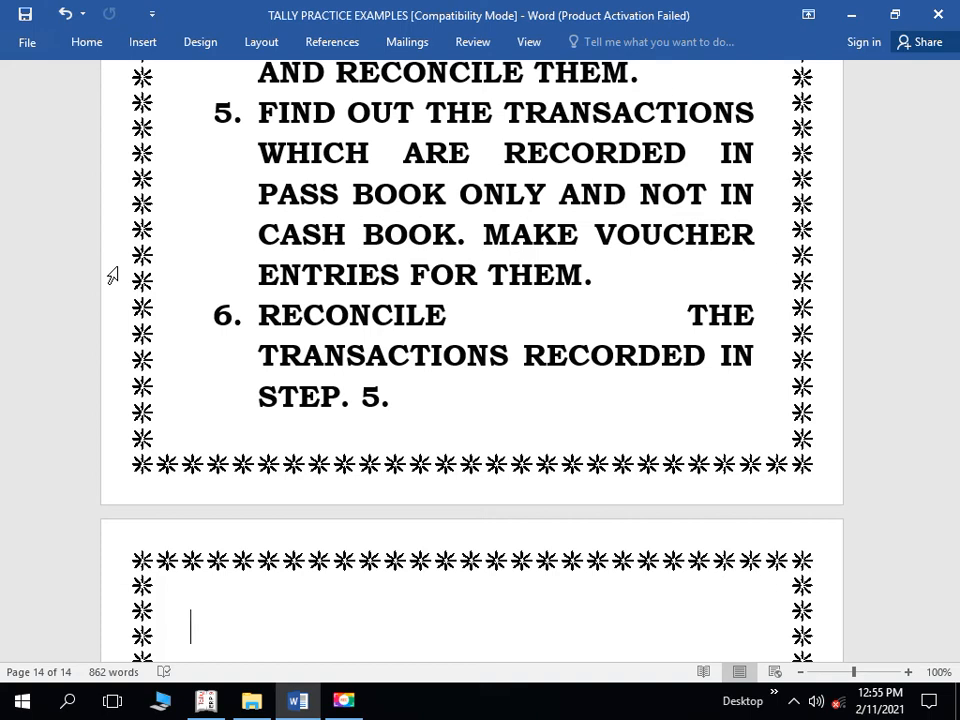
# Examine the Pass Book/Bank Statement table for entries recorded only in the pass book, and return to the Tally reconciliation
pyautogui.press('Up')
pyautogui.press('Up')
pyautogui.press('Up')
pyautogui.press('Up')
pyautogui.press('Up')
pyautogui.press('Up')
pyautogui.press('Up')
pyautogui.press('Up')
pyautogui.press('Up')
pyautogui.press('Up')
pyautogui.press('Up')
pyautogui.press('Up')
pyautogui.press('Up')
pyautogui.press('Up')
pyautogui.press('Up')
pyautogui.press('Up')
pyautogui.press('Up')
pyautogui.press('Up')
pyautogui.press('Up')
pyautogui.press('Up')
pyautogui.press('Up')
pyautogui.press('Up')
pyautogui.press('Up')
pyautogui.press('Up')
pyautogui.press('Up')
pyautogui.press('Up')
pyautogui.press('Up')
pyautogui.press('Up')
pyautogui.press('Up')
pyautogui.press('Up')
pyautogui.press('Up')
pyautogui.press('Up')
pyautogui.press('Up')
pyautogui.press('Up')
pyautogui.press('Up')
pyautogui.press('Up')
pyautogui.press('Up')
pyautogui.press('Up')
pyautogui.press('Up')
pyautogui.press('Up')
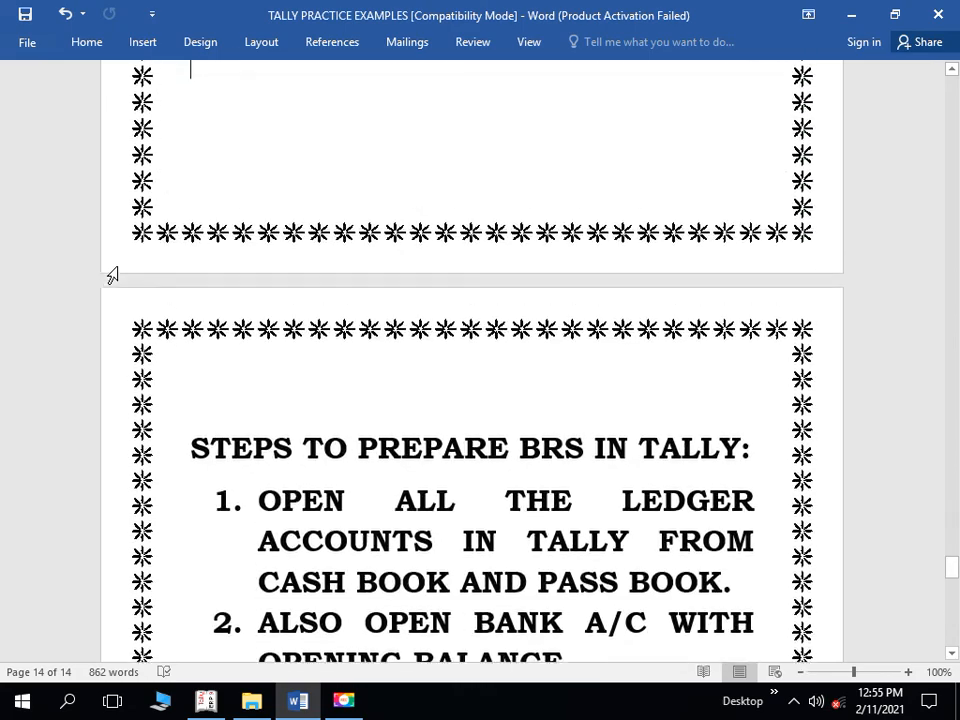
pyautogui.press('Up')
pyautogui.press('Up')
pyautogui.press('Up')
pyautogui.press('Up')
pyautogui.press('Up')
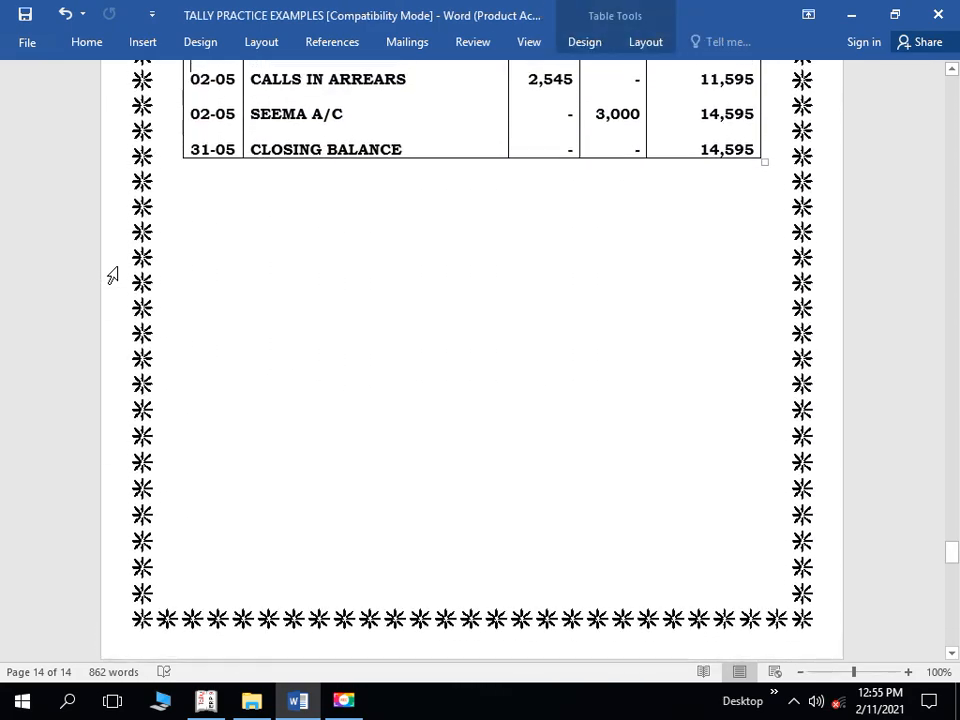
pyautogui.press('Up')
pyautogui.press('Up')
pyautogui.press('Up')
pyautogui.press('Up')
pyautogui.press('Up')
pyautogui.press('Up')
pyautogui.press('Up')
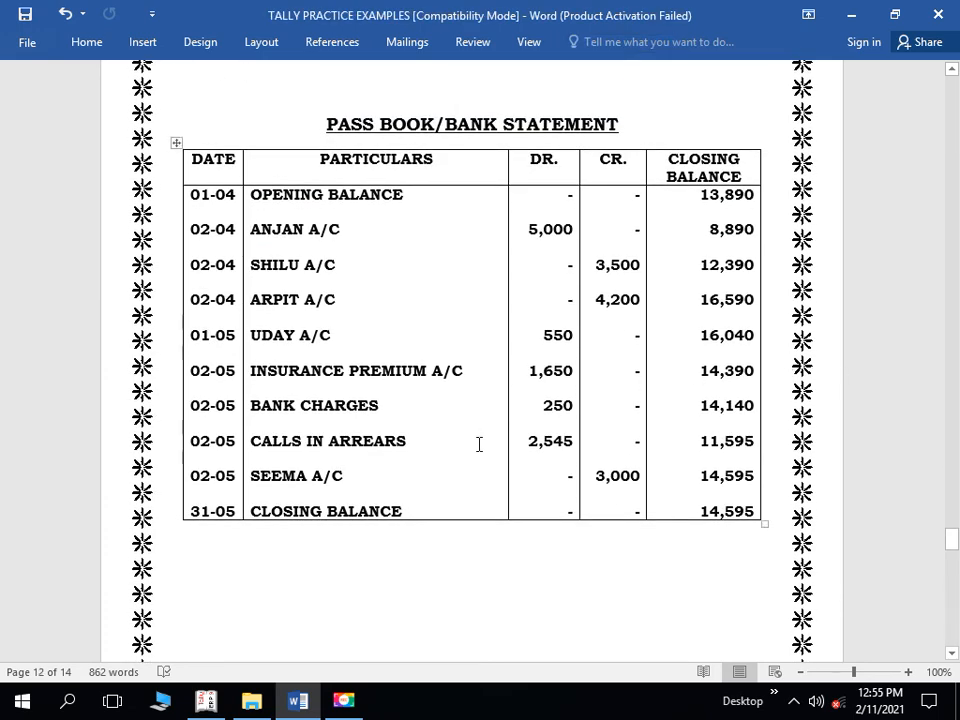
pyautogui.click(258, 303)
pyautogui.keyDown('shift'); pyautogui.click(411, 304); pyautogui.keyUp('shift')
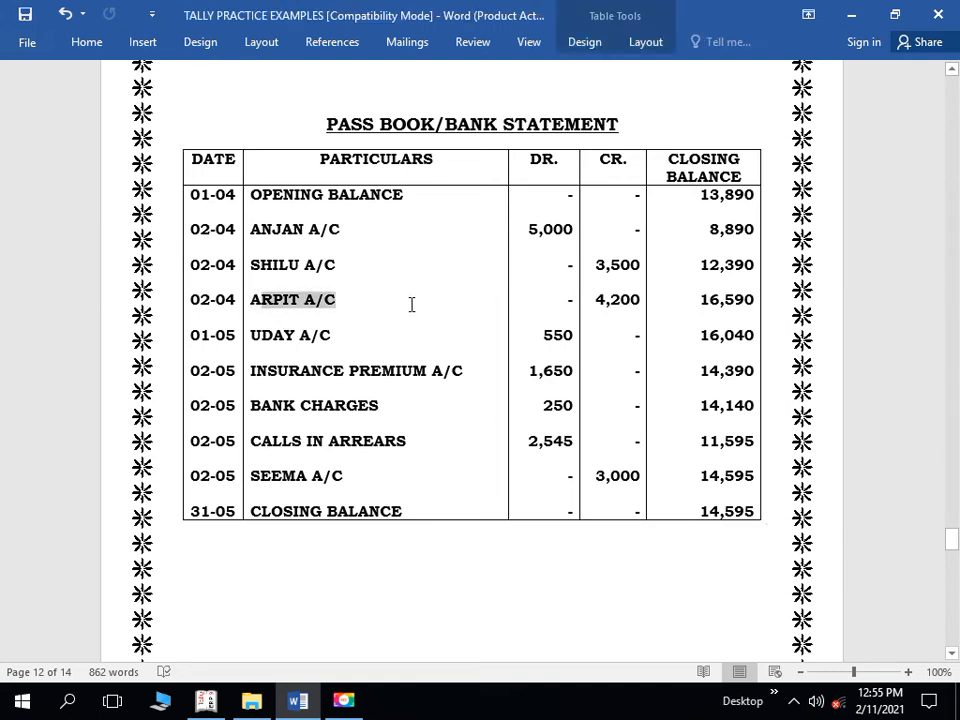
pyautogui.click(340, 428)
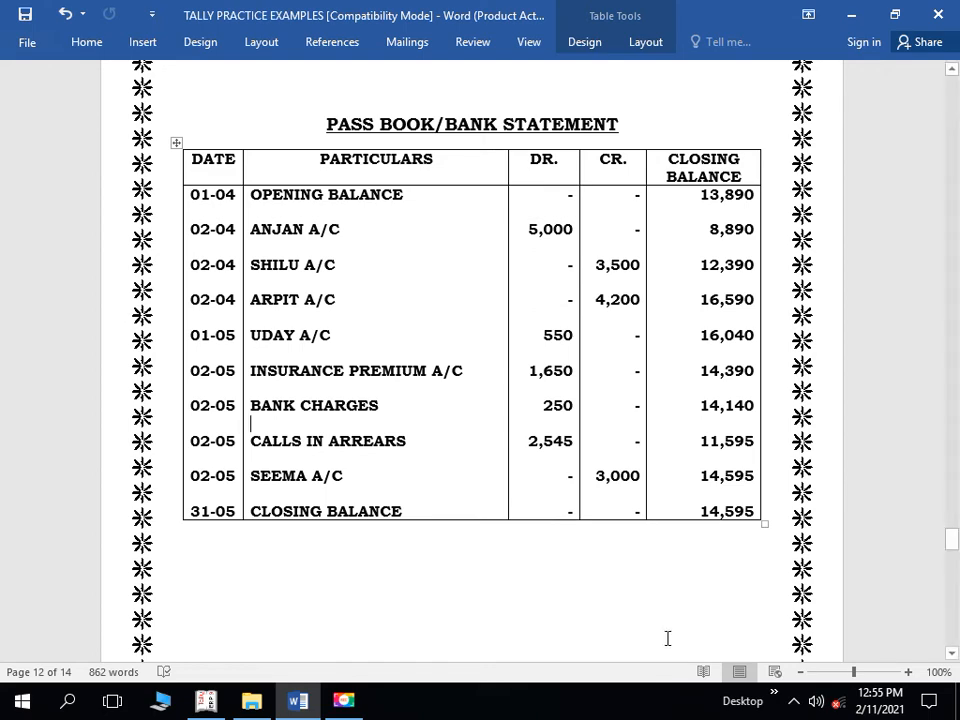
pyautogui.hotkey('alt', 'Tab')
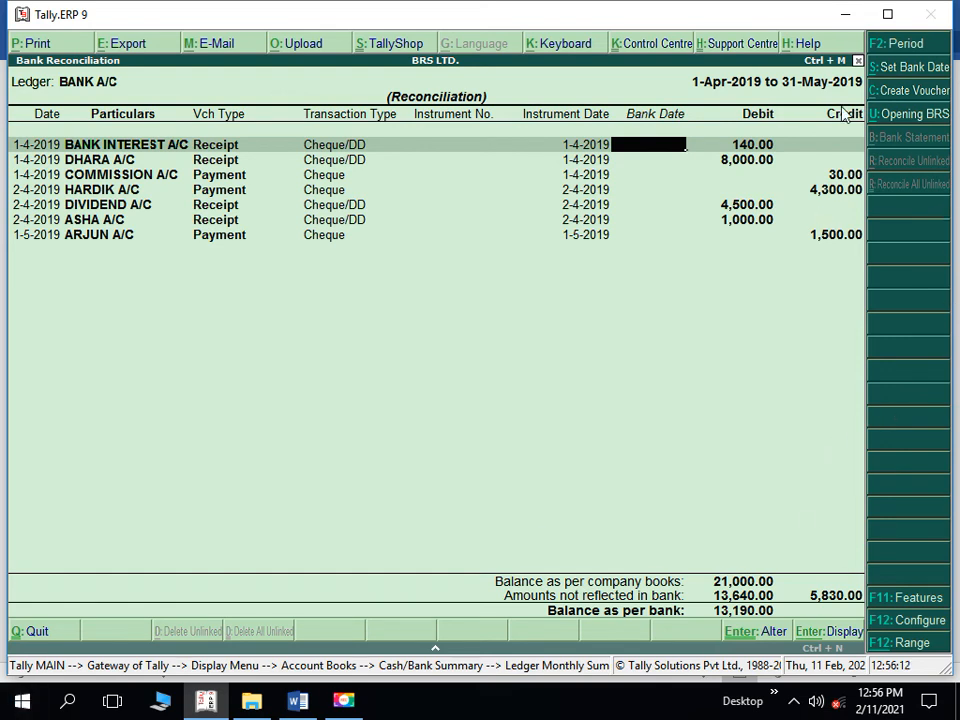
# Create a receipt voucher from the bank reconciliation after checking the pass book, and set its voucher date to 2-4-2019
pyautogui.click(922, 96)
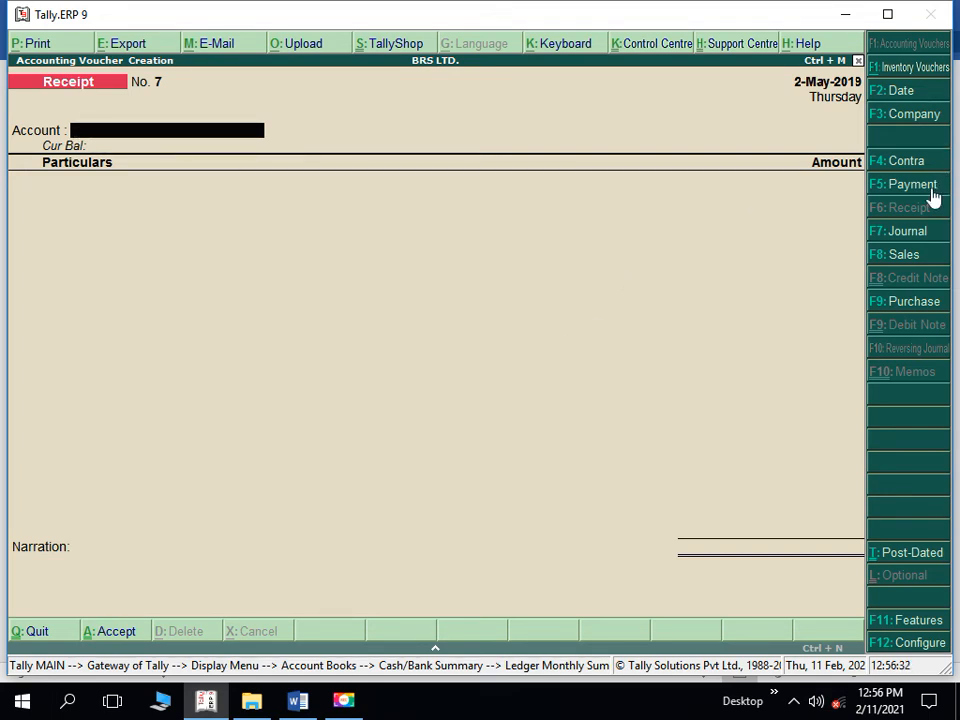
pyautogui.hotkey('alt', 'Tab')
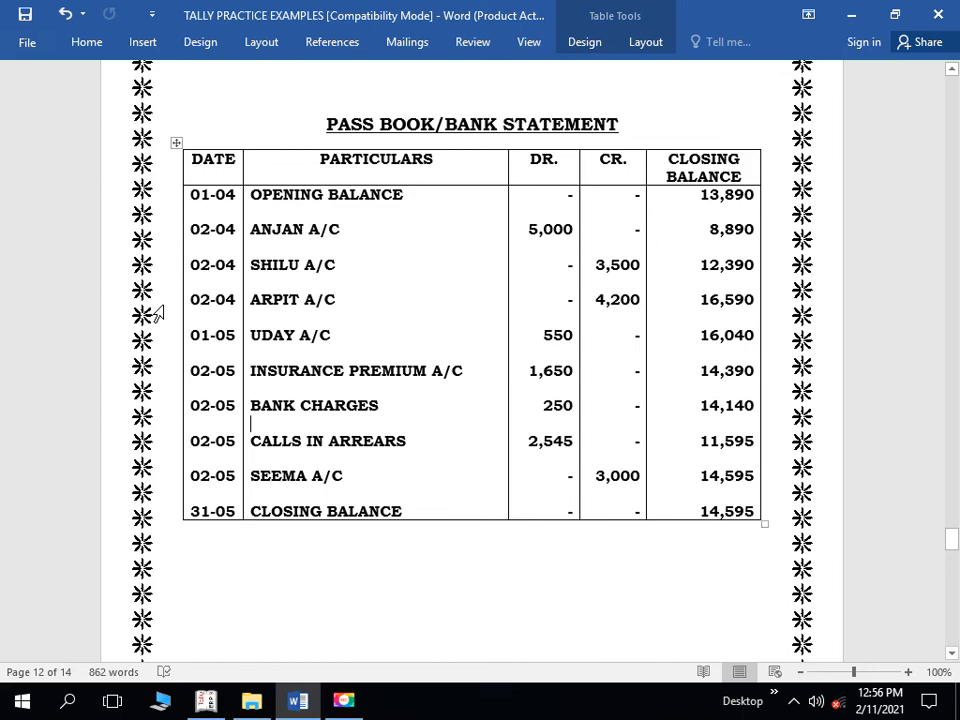
pyautogui.hotkey('alt', 'Tab')
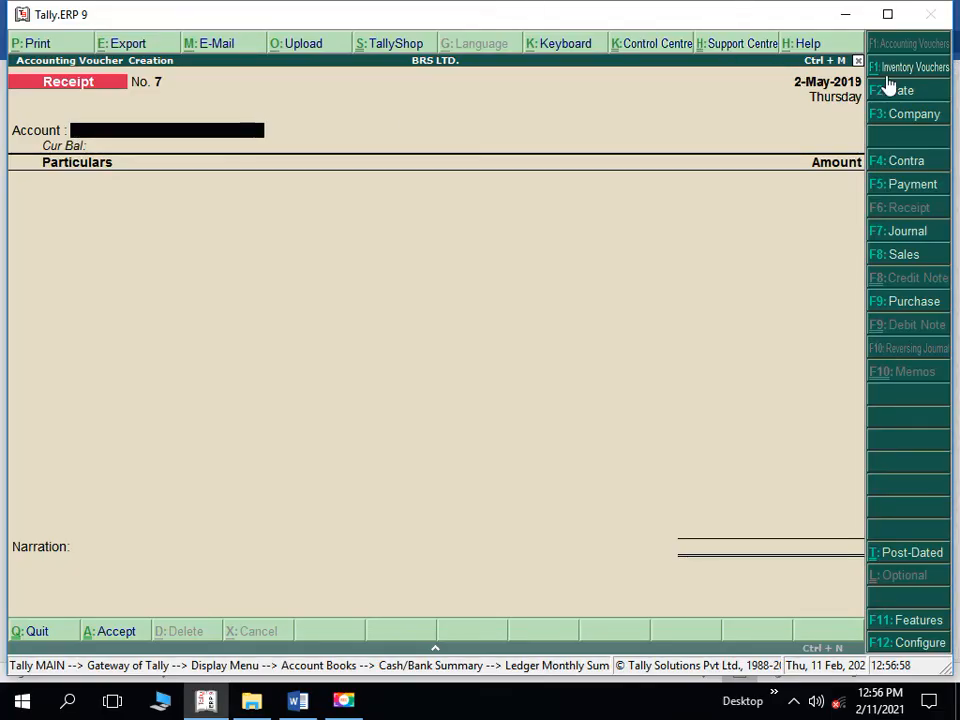
pyautogui.click(909, 99)
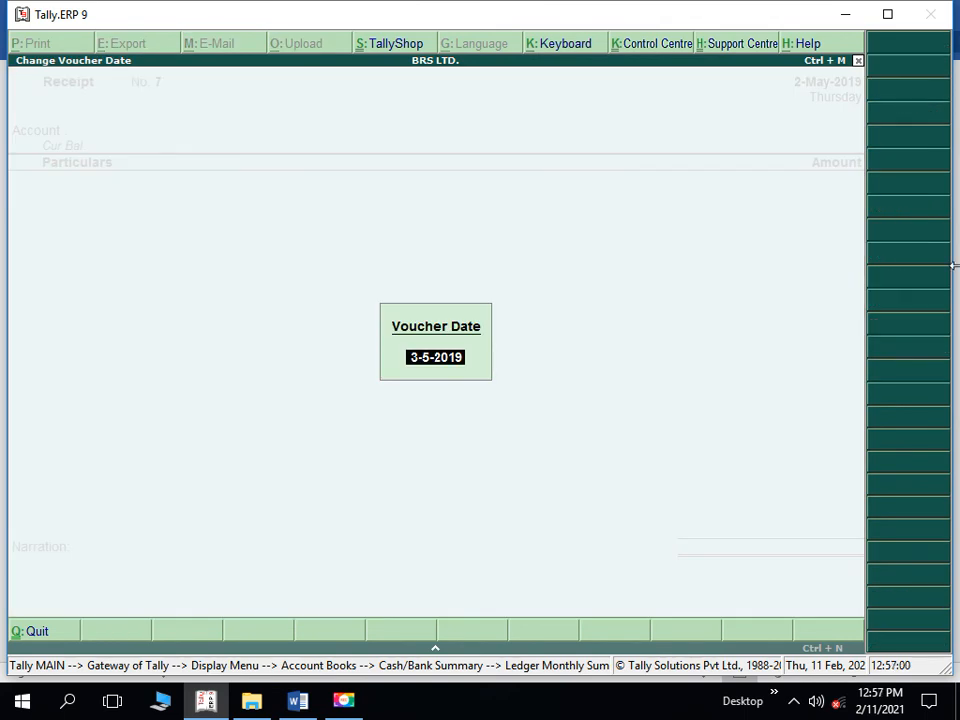
pyautogui.write('2-4')
pyautogui.press('Return')
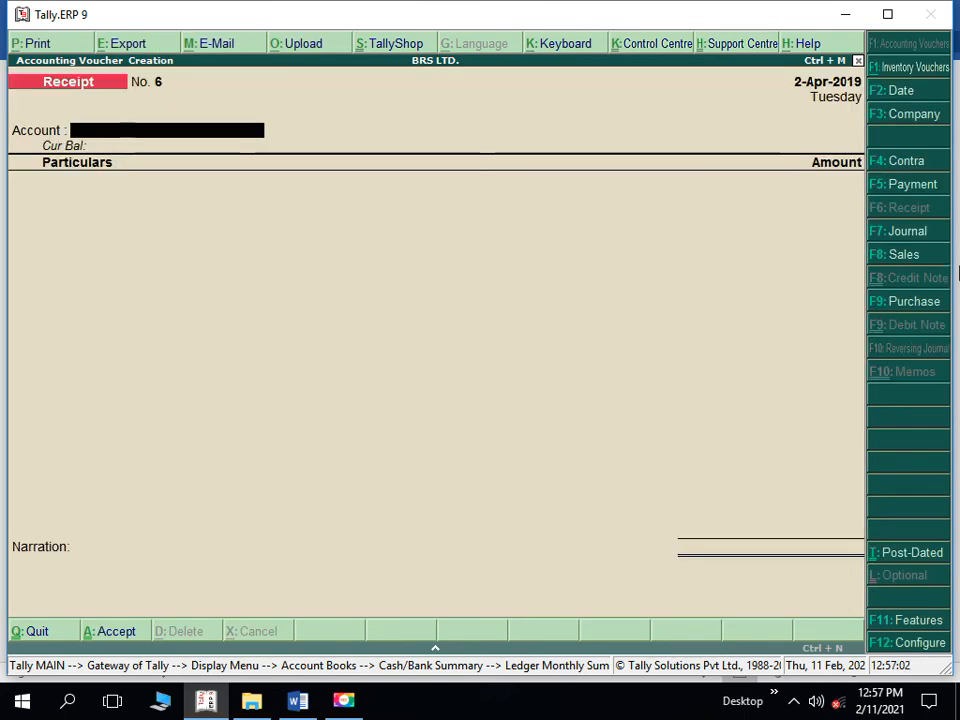
# Enter BANK A/C as the receipt's account and credit 4,200 to the party ledger shown for that amount in the pass book
pyautogui.write('B')
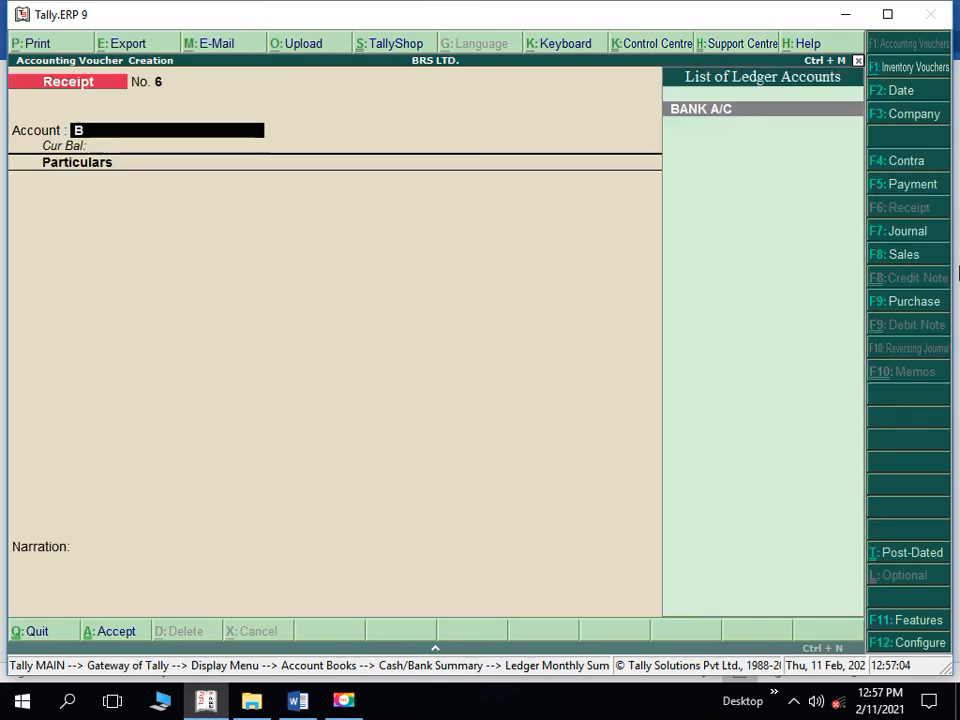
pyautogui.press('Return')
pyautogui.write('A')
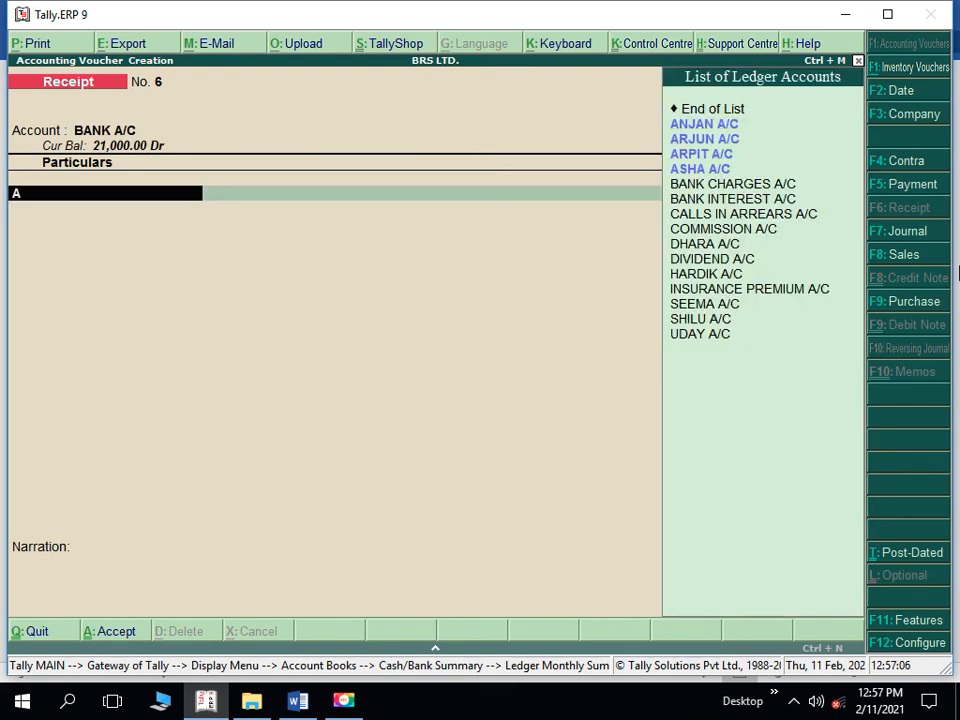
pyautogui.write('RP')
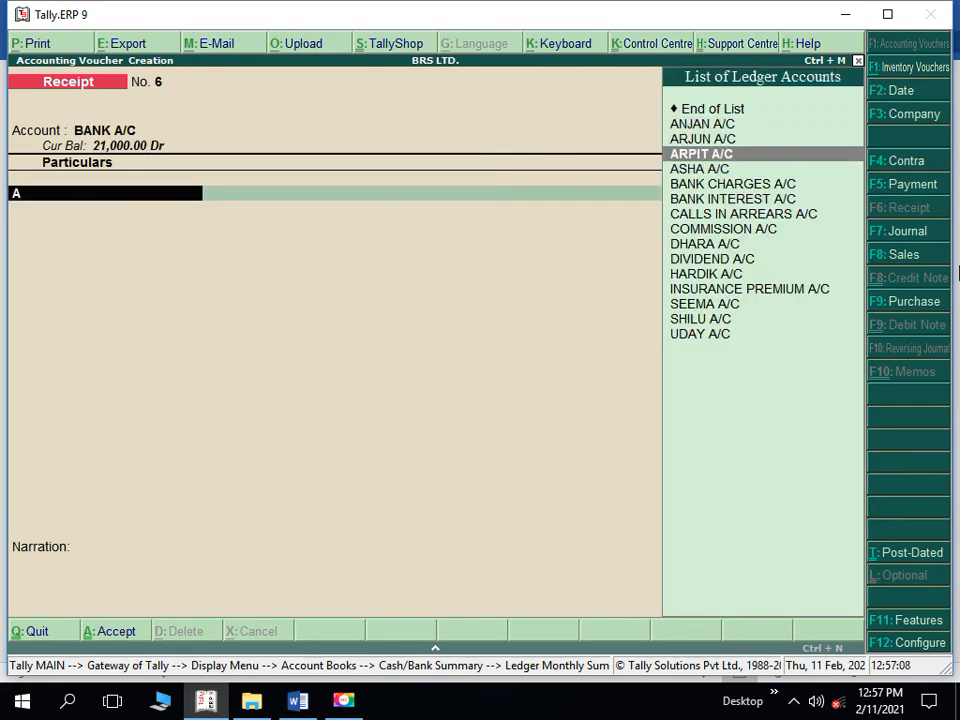
pyautogui.press('Return')
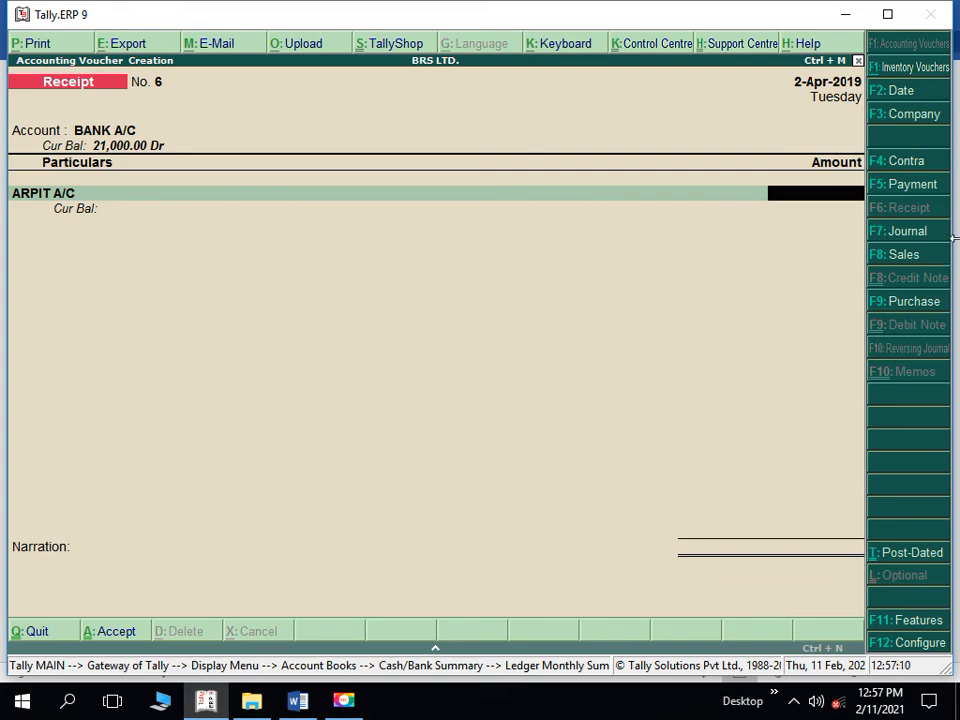
pyautogui.hotkey('alt', 'Tab')
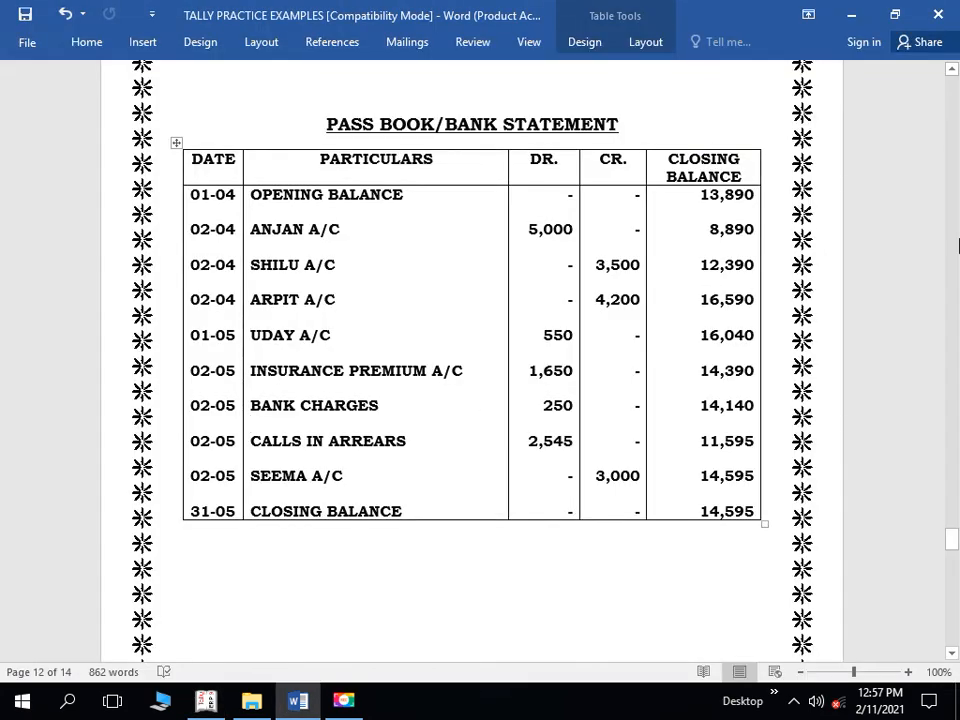
pyautogui.hotkey('alt', 'Tab')
pyautogui.write('4,200')
pyautogui.press('Return')
# Allocate the 4,200 On Account, keep the Cheque/DD bank allocation dated 2-Apr-2019 without an instrument number or bank, and save the receipt
pyautogui.press('Return')
pyautogui.press('Return')
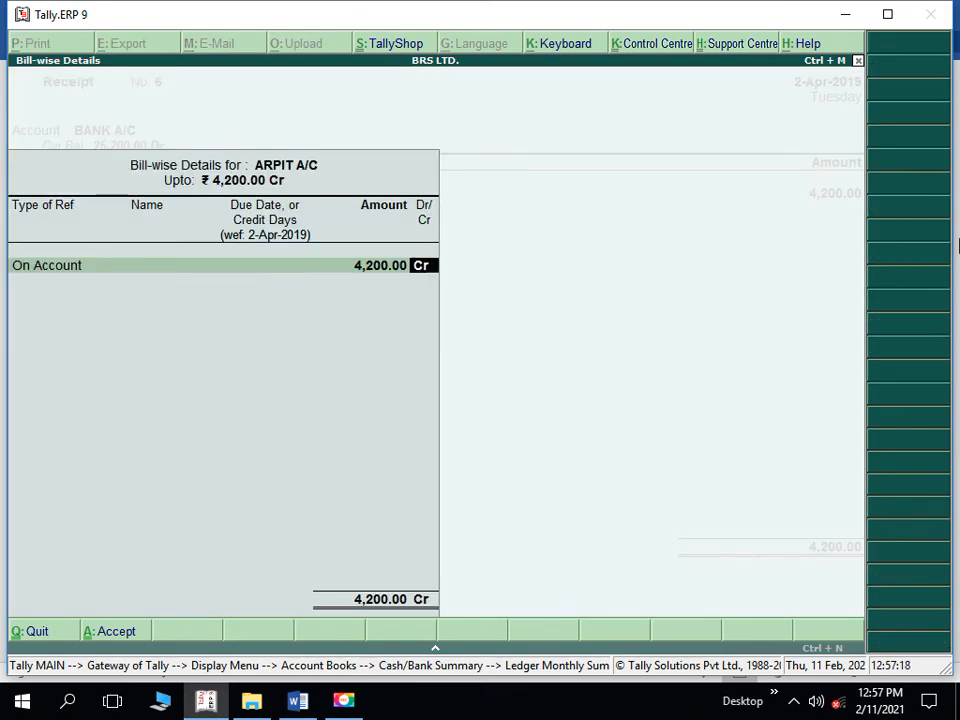
pyautogui.press('Return')
pyautogui.press('Return')
pyautogui.press('Return')
pyautogui.press('Return')
pyautogui.press('Return')
pyautogui.press('Return')
pyautogui.press('Return')
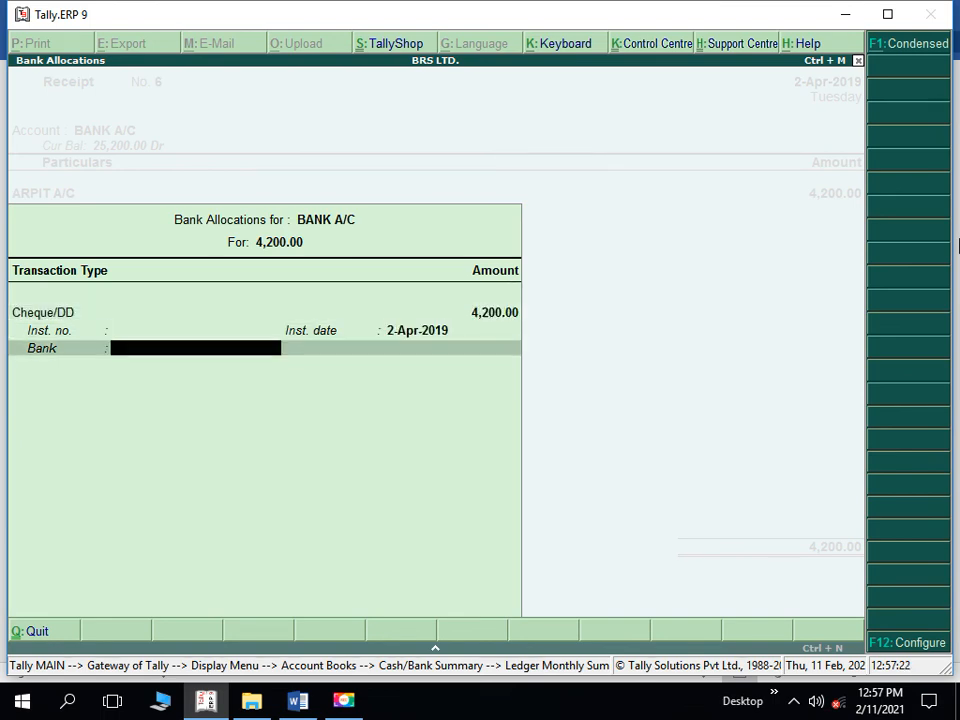
pyautogui.press('Return')
pyautogui.press('Return')
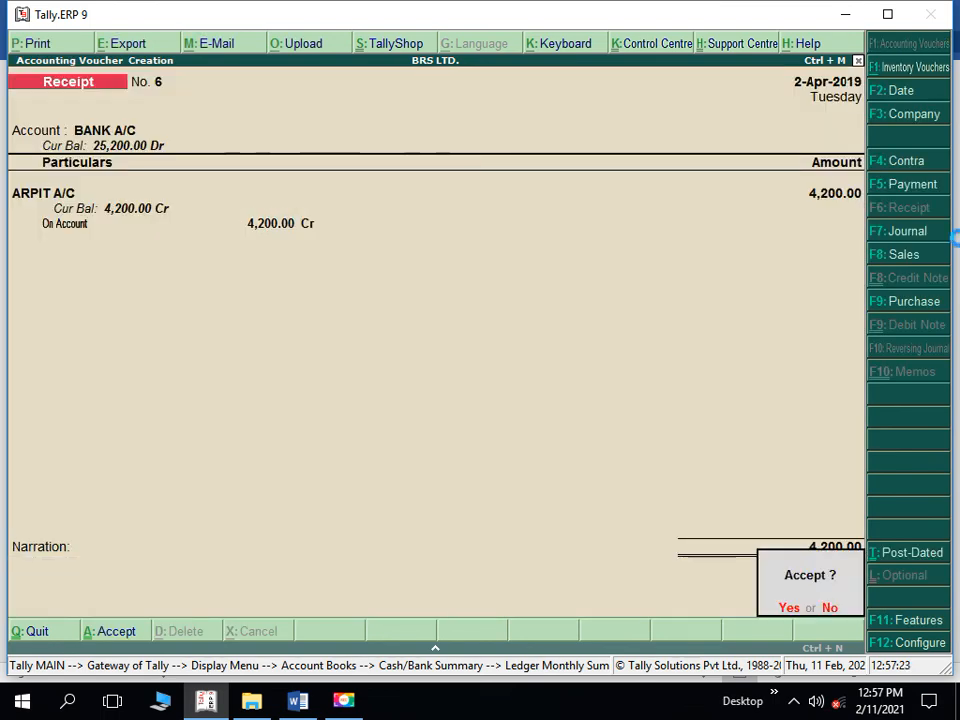
pyautogui.press('Return')
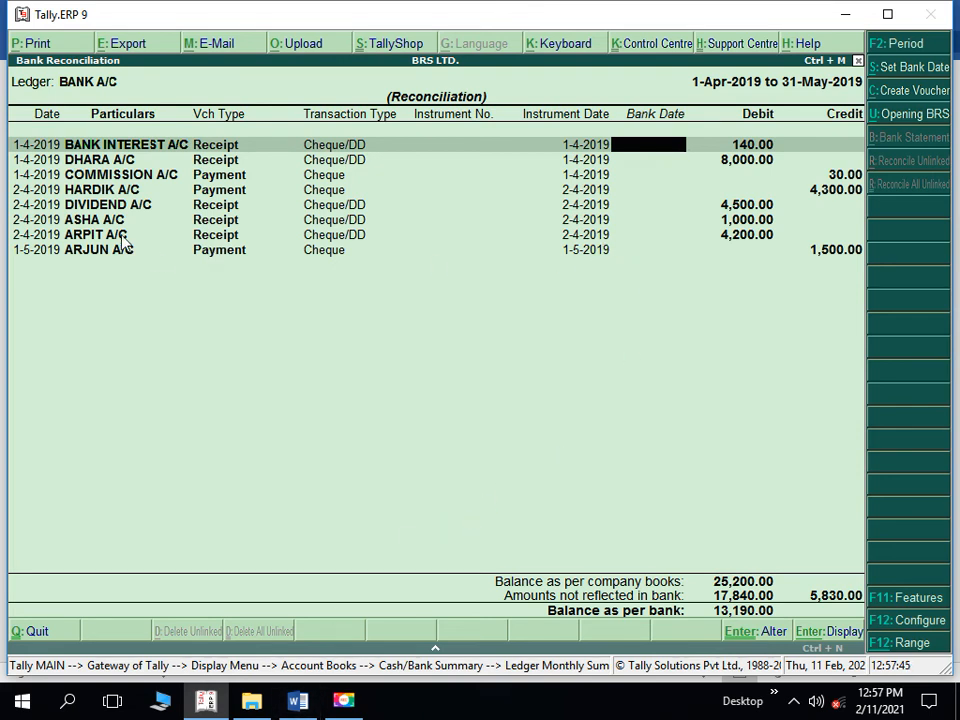
# Set the bank date of the new 4,200 receipt to 2-4-2019 and confirm the reconciliation
pyautogui.click(591, 238)
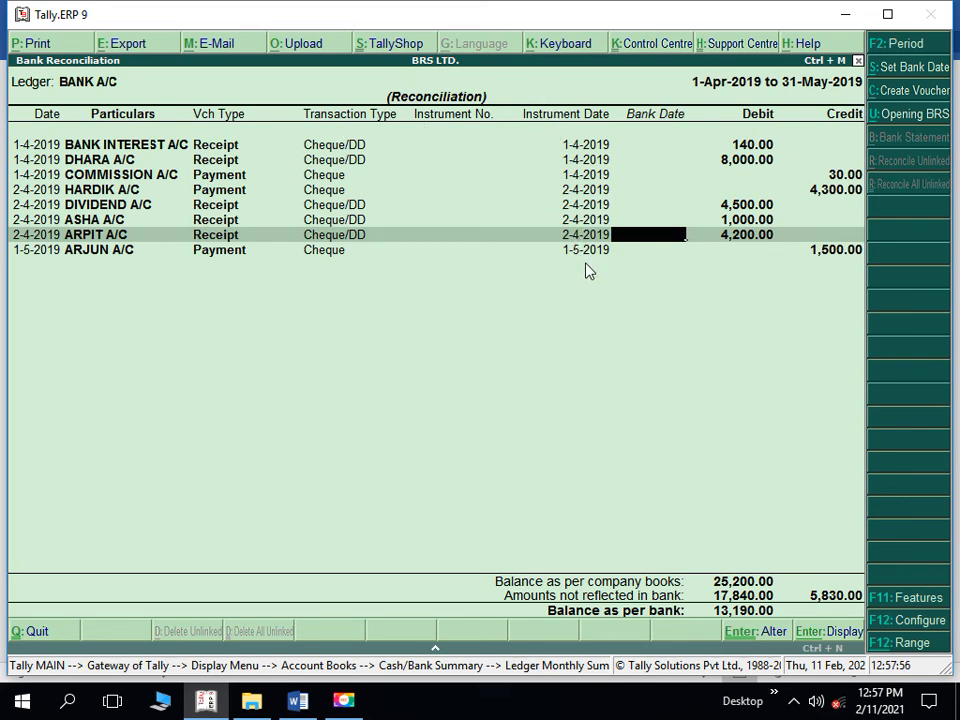
pyautogui.write('2-4')
pyautogui.press('Return')
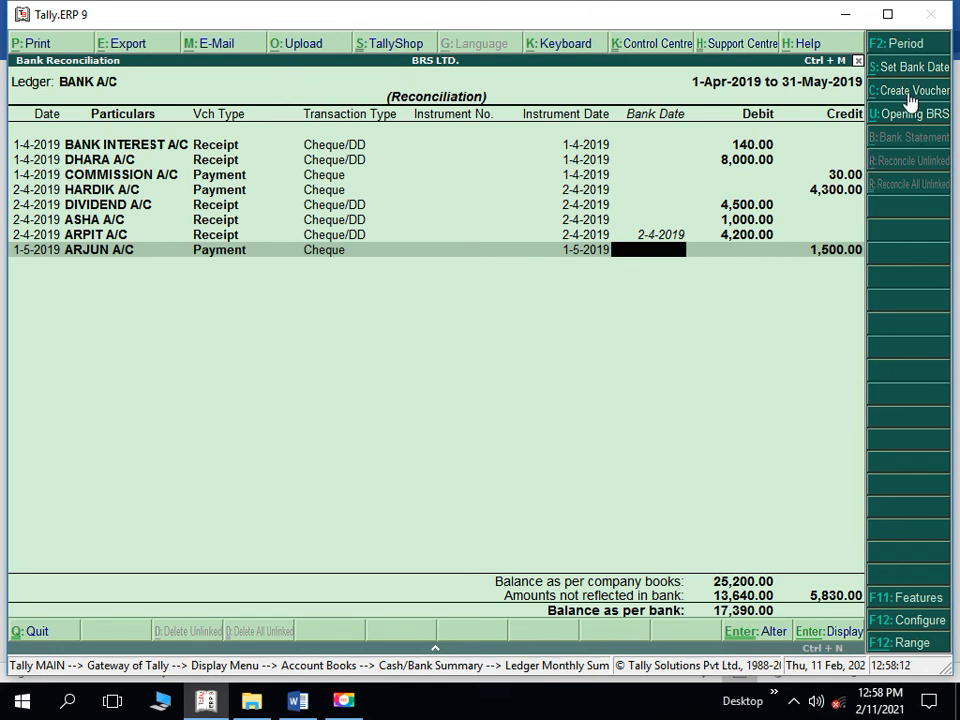
pyautogui.hotkey('ctrl', 'a')
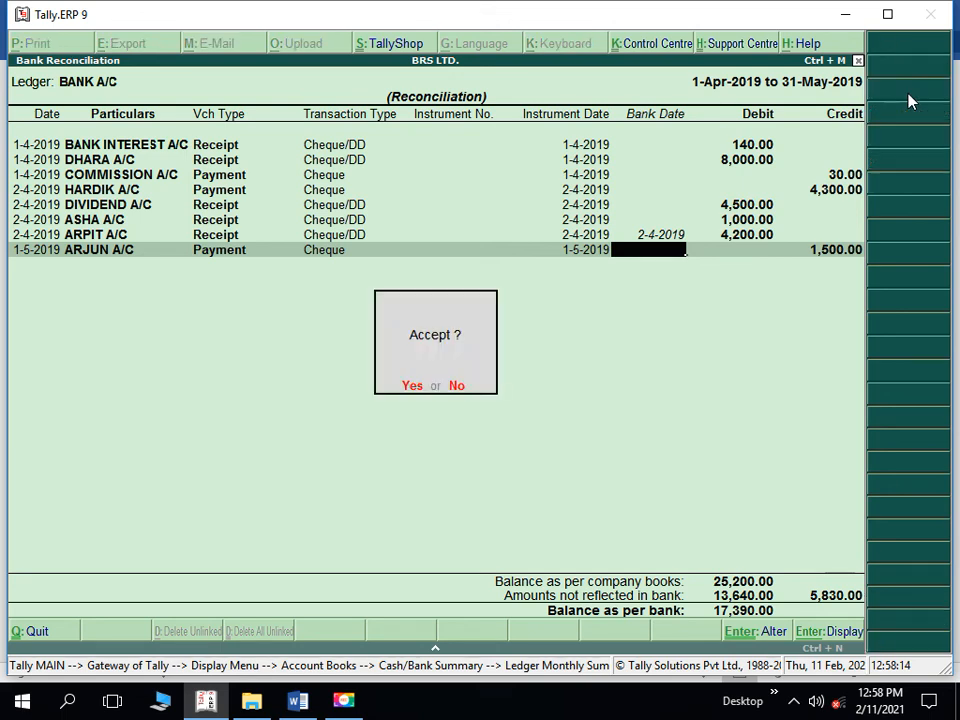
pyautogui.press('y')
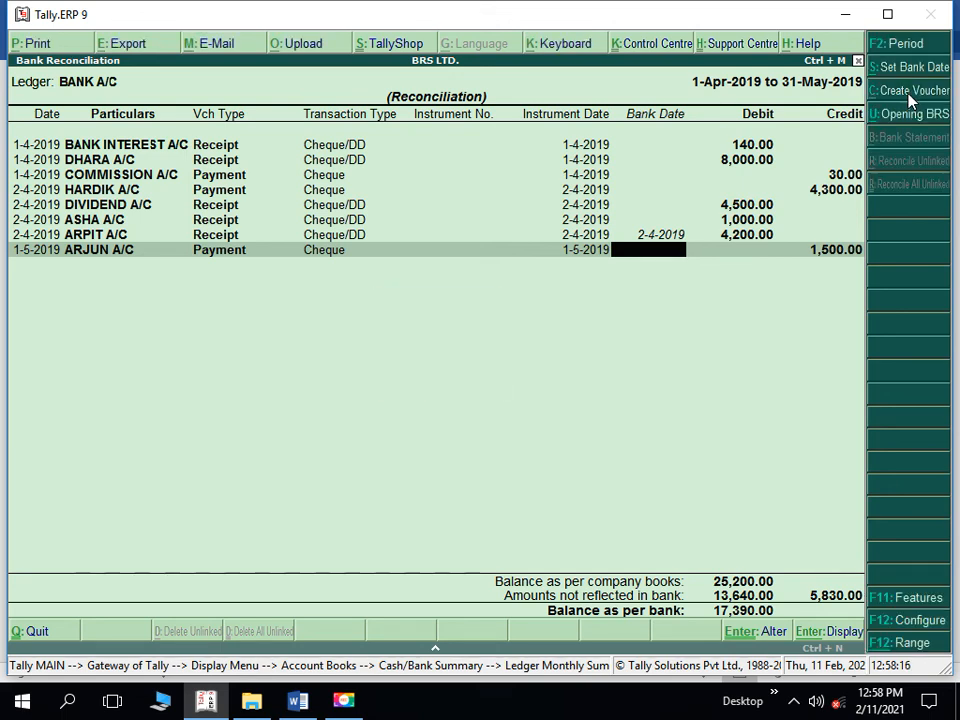
# Create a payment voucher from the reconciliation for the pass book's bank charges and date it 2-5-2019
pyautogui.click(910, 96)
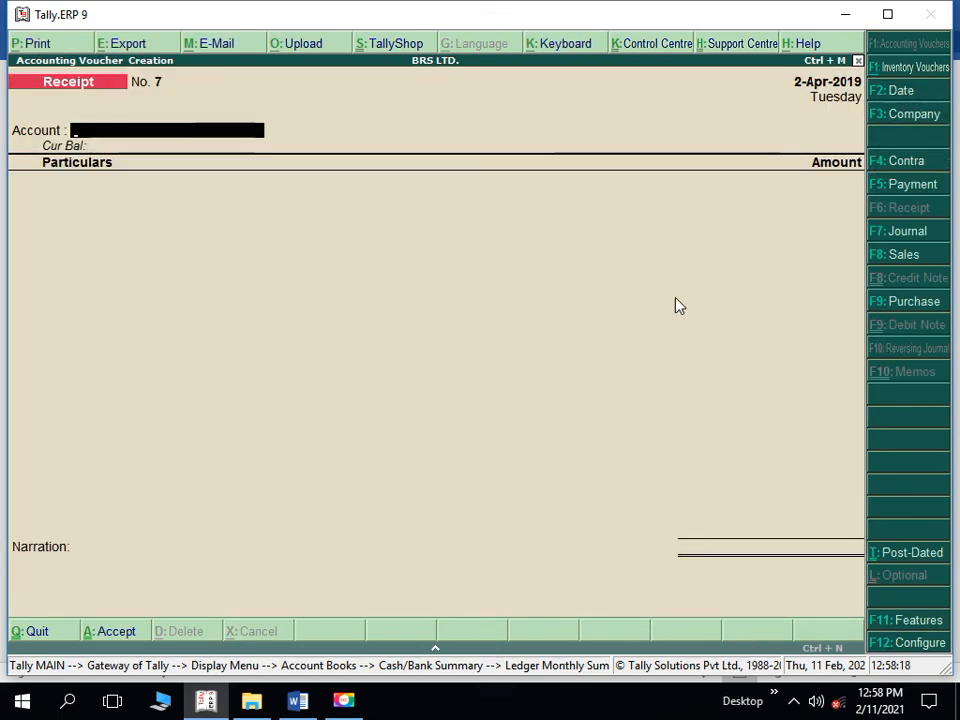
pyautogui.click(917, 192)
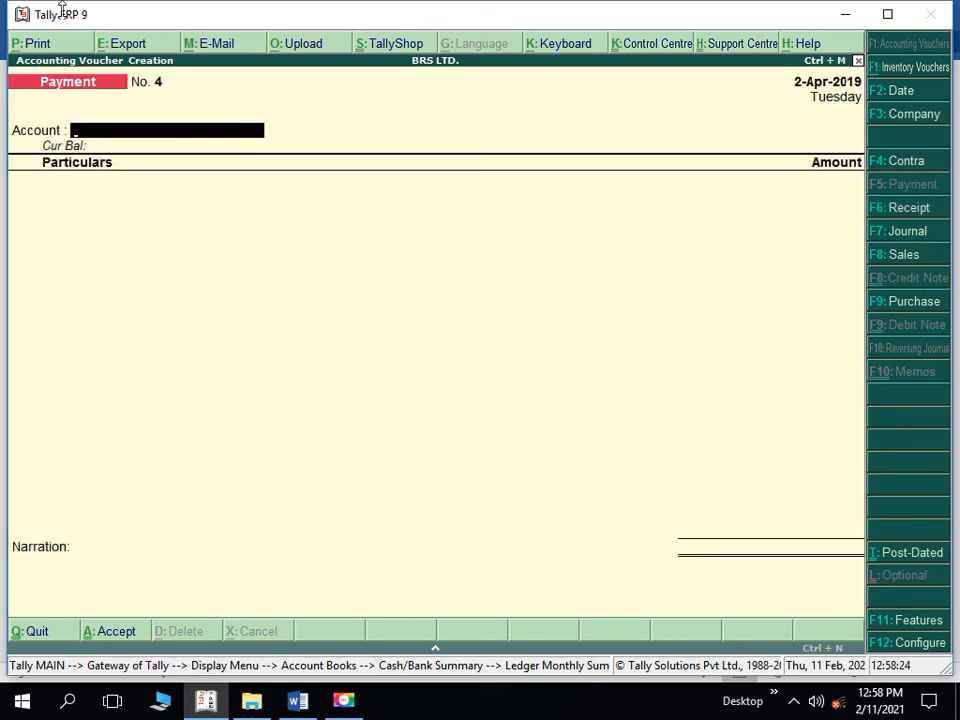
pyautogui.hotkey('alt', 'Tab')
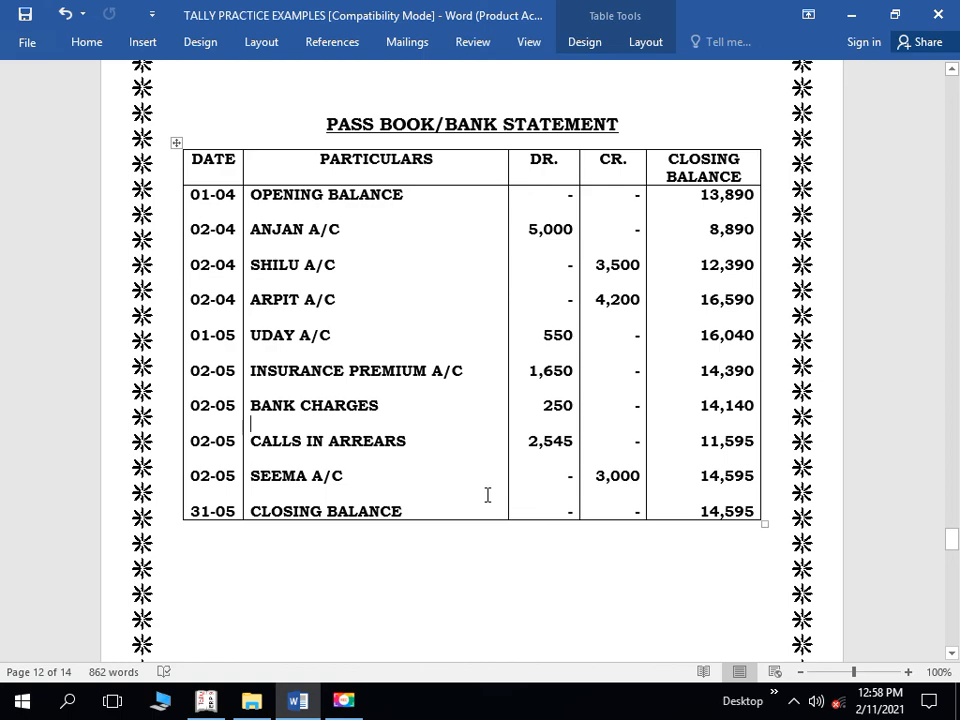
pyautogui.hotkey('alt', 'Tab')
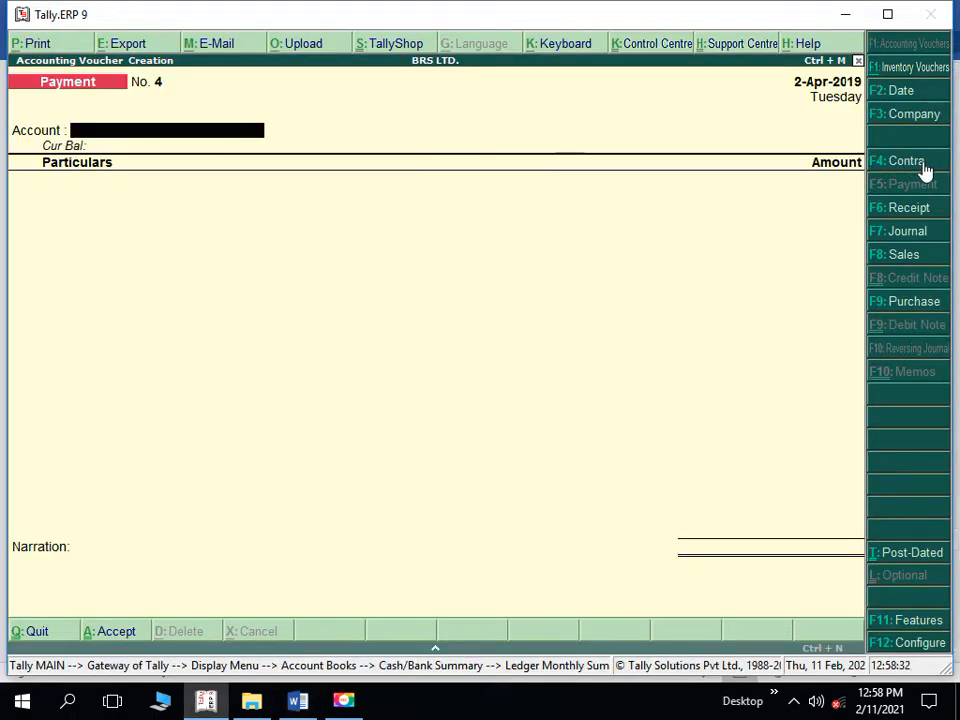
pyautogui.click(933, 91)
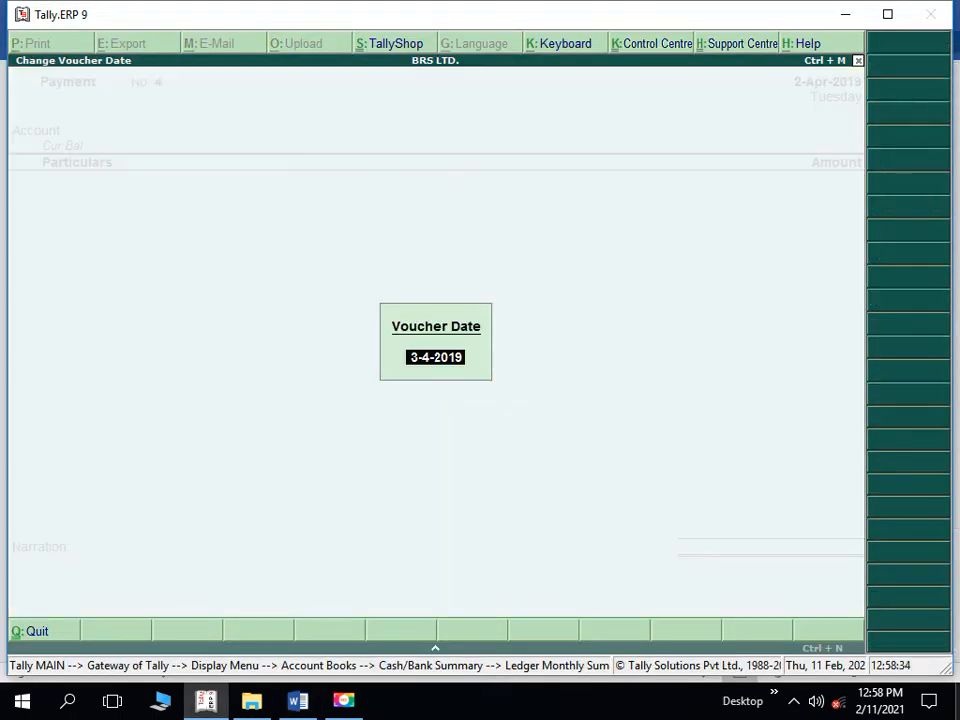
pyautogui.write('2-5')
pyautogui.press('Return')
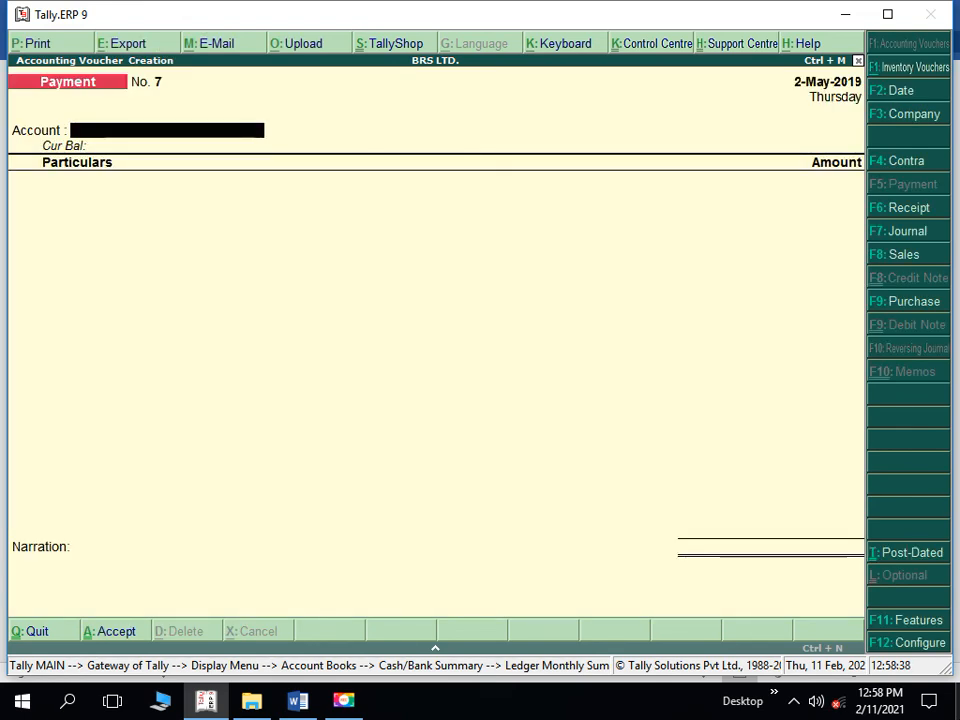
# Enter BANK A/C as the payment's account and BANK CHARGES A/C as its particulars with an amount of 250
pyautogui.write('B')
pyautogui.press('Return')
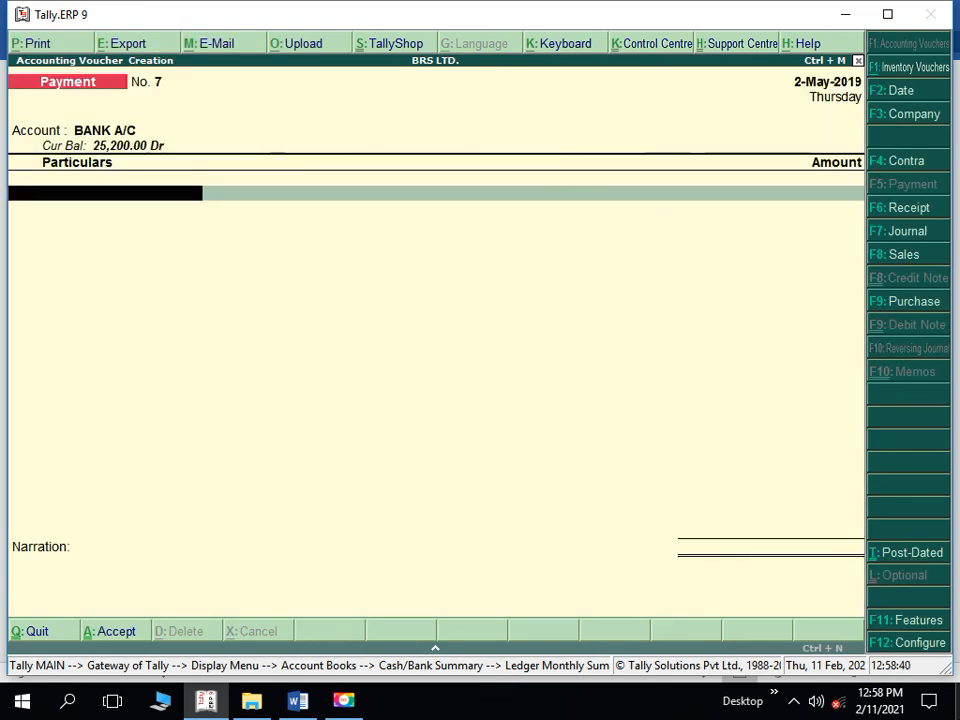
pyautogui.write('B')
pyautogui.press('Down')
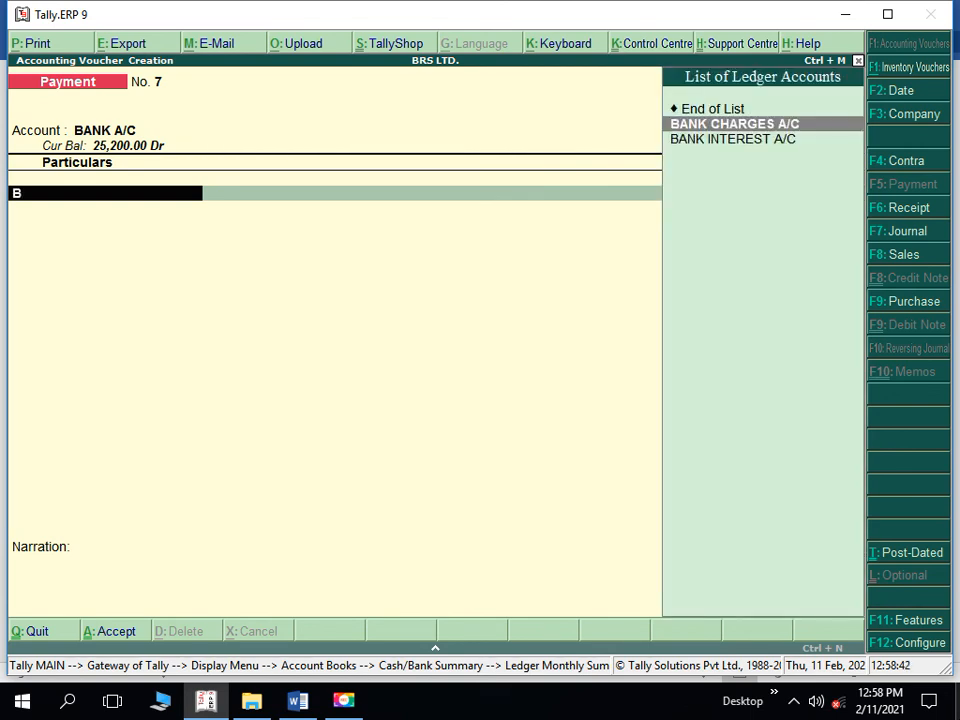
pyautogui.press('Return')
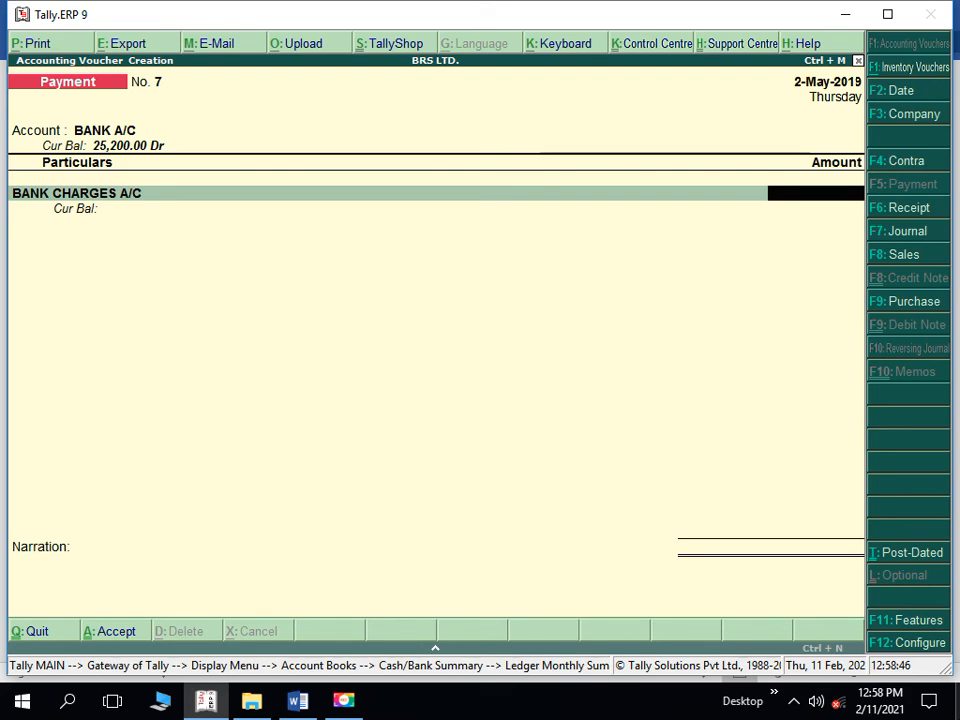
pyautogui.write('250')
pyautogui.press('Return')
# Keep the Cheque bank allocation dated 2-May-2019 with no applicable cheque range or instrument number, and save the bank charges payment
pyautogui.press('Return')
pyautogui.press('Return')
pyautogui.press('Return')
pyautogui.press('Return')
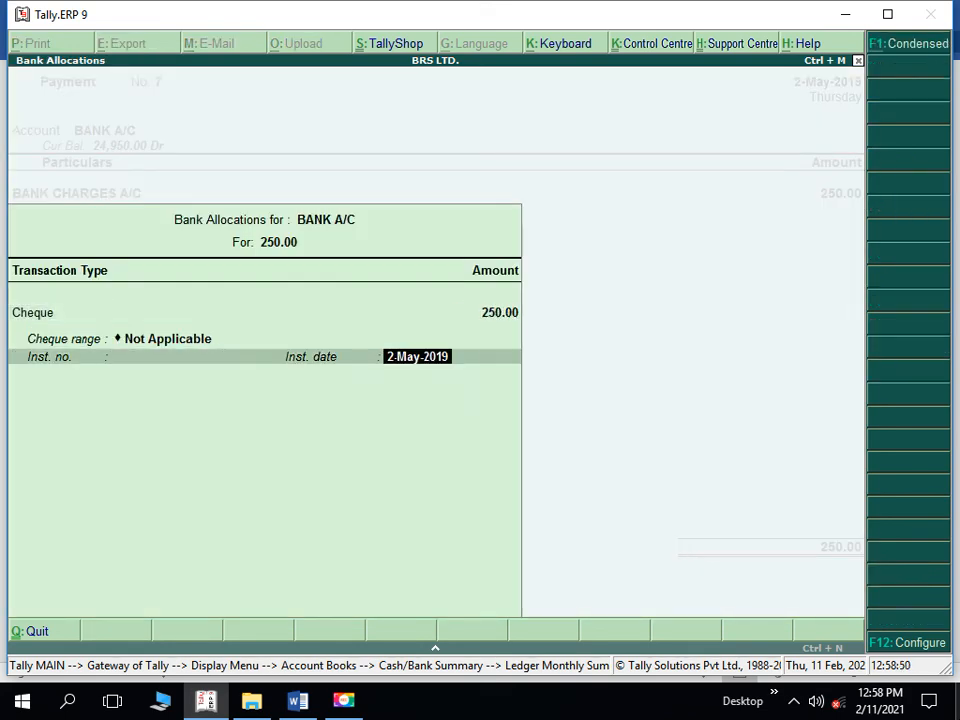
pyautogui.press('Return')
pyautogui.press('Return')
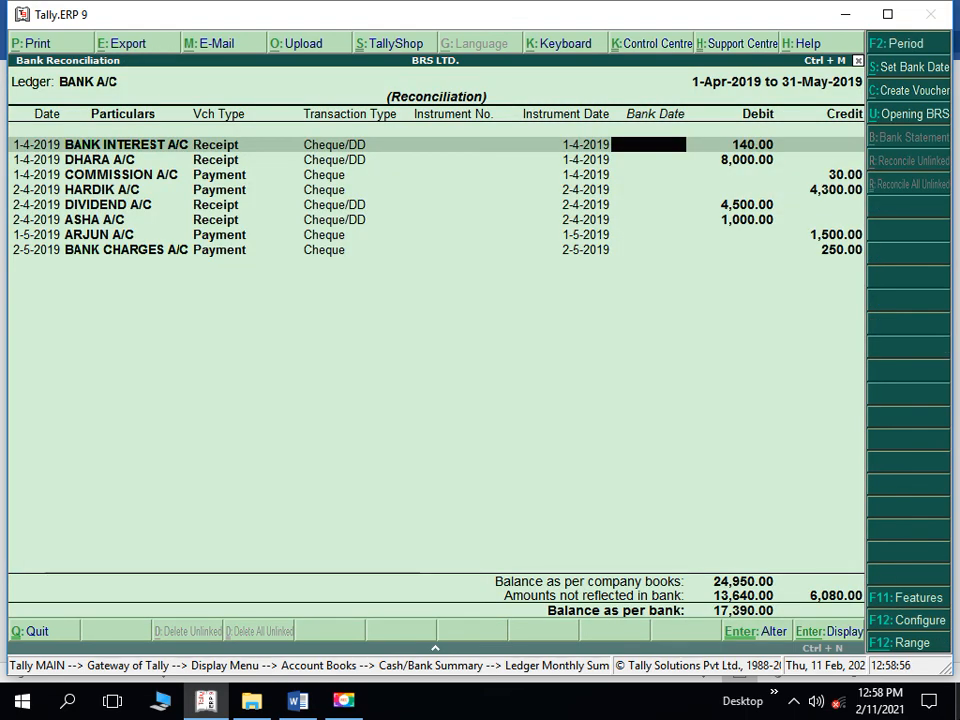
# Set the bank date of the BANK CHARGES A/C payment to 2-5-2019 and accept the reconciliation
pyautogui.press('Down')
pyautogui.press('Down')
pyautogui.press('Down')
pyautogui.press('Down')
pyautogui.press('Down')
pyautogui.press('Down')
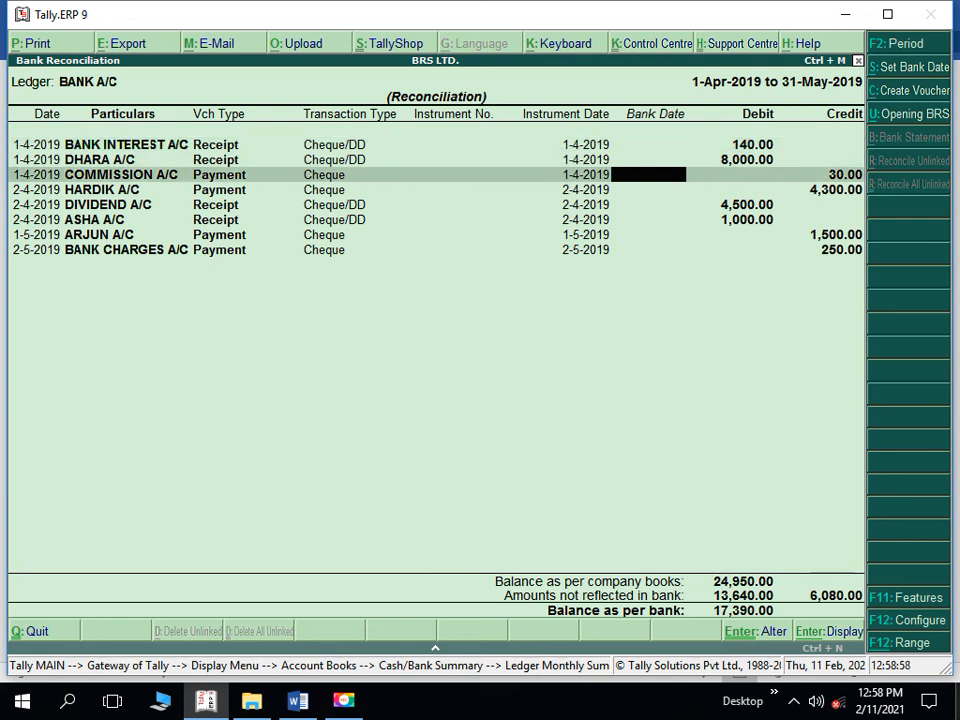
pyautogui.press('Down')
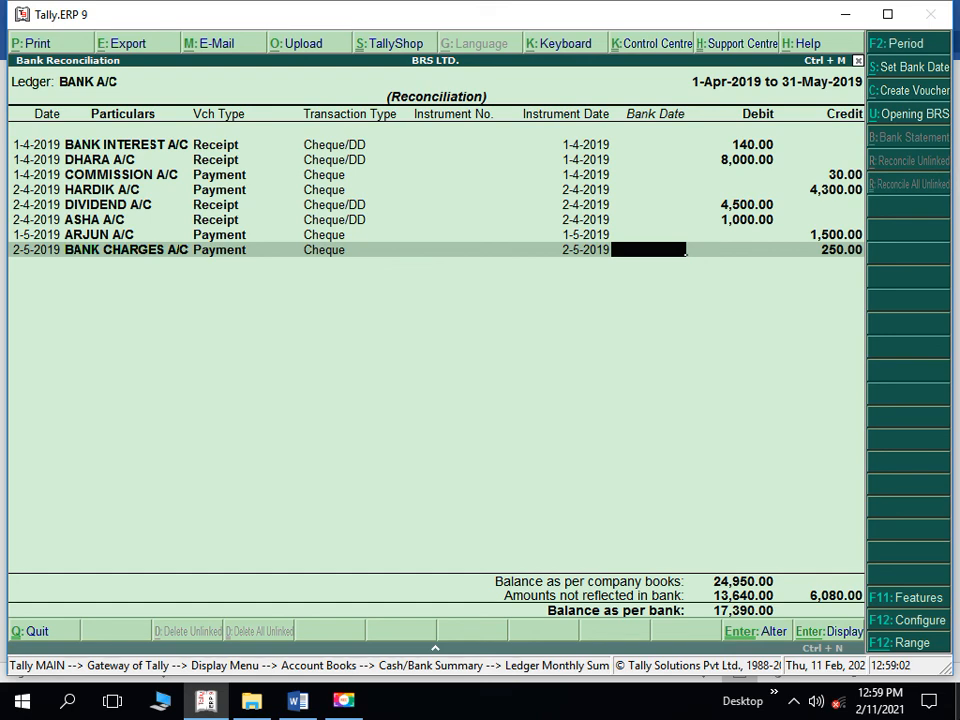
pyautogui.write('2-5')
pyautogui.press('Return')
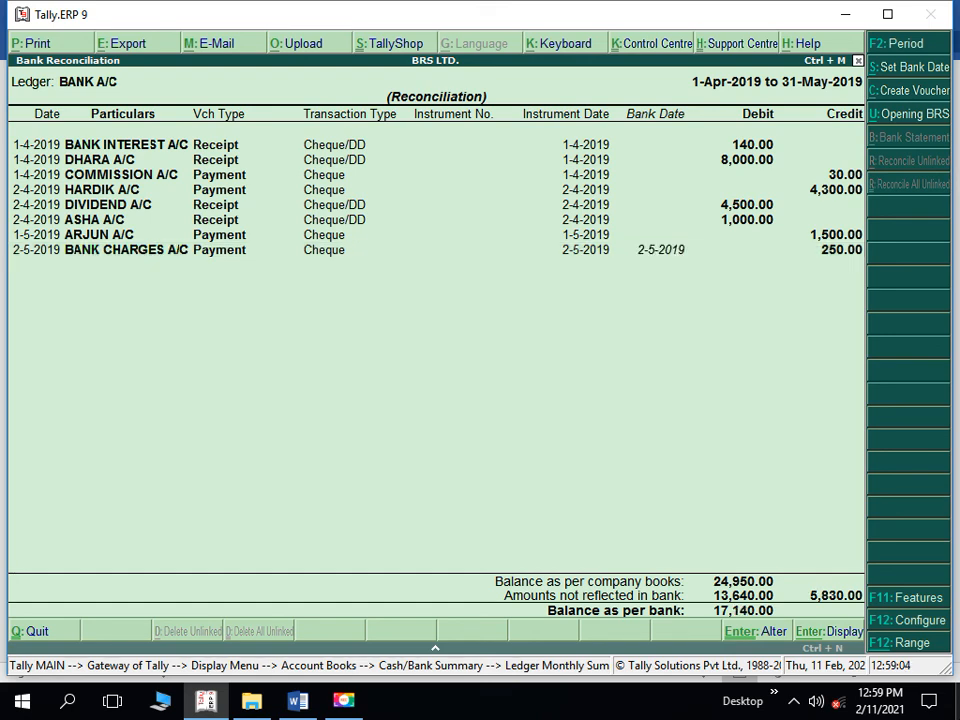
pyautogui.press('Return')
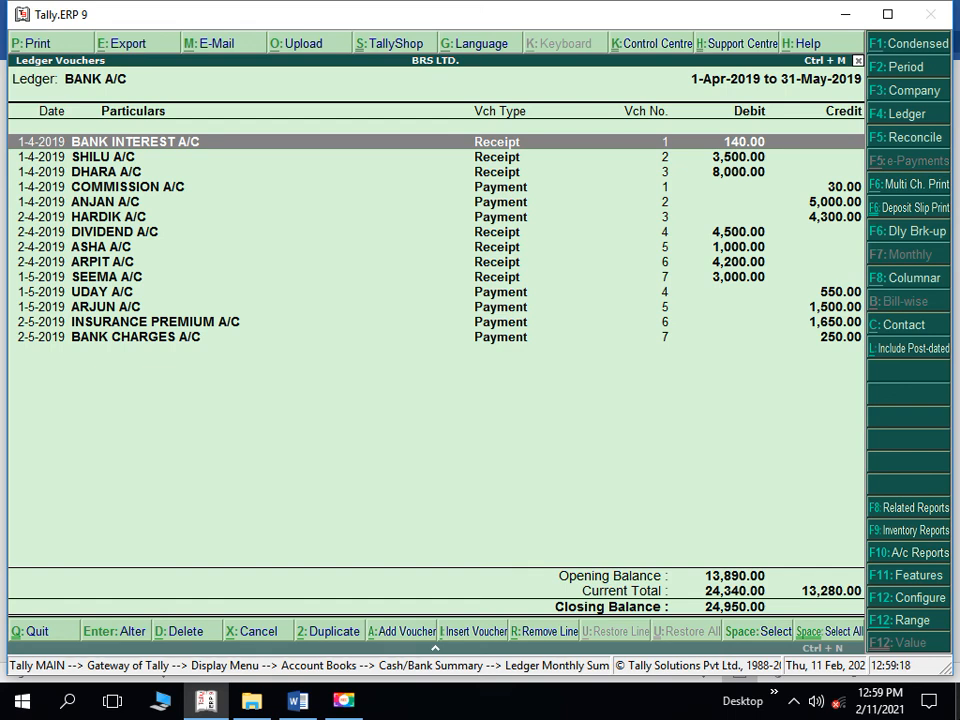
# Return from the BANK A/C ledger vouchers to the Account Books list
pyautogui.press('Escape')
pyautogui.press('Escape')
pyautogui.press('Escape')
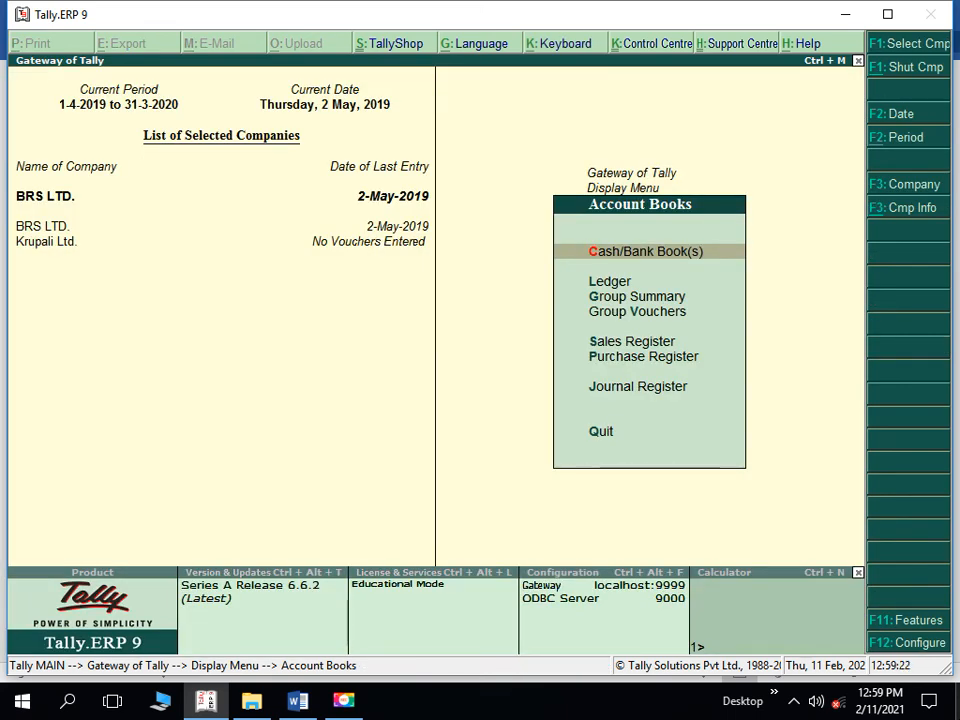
pyautogui.press('Return')
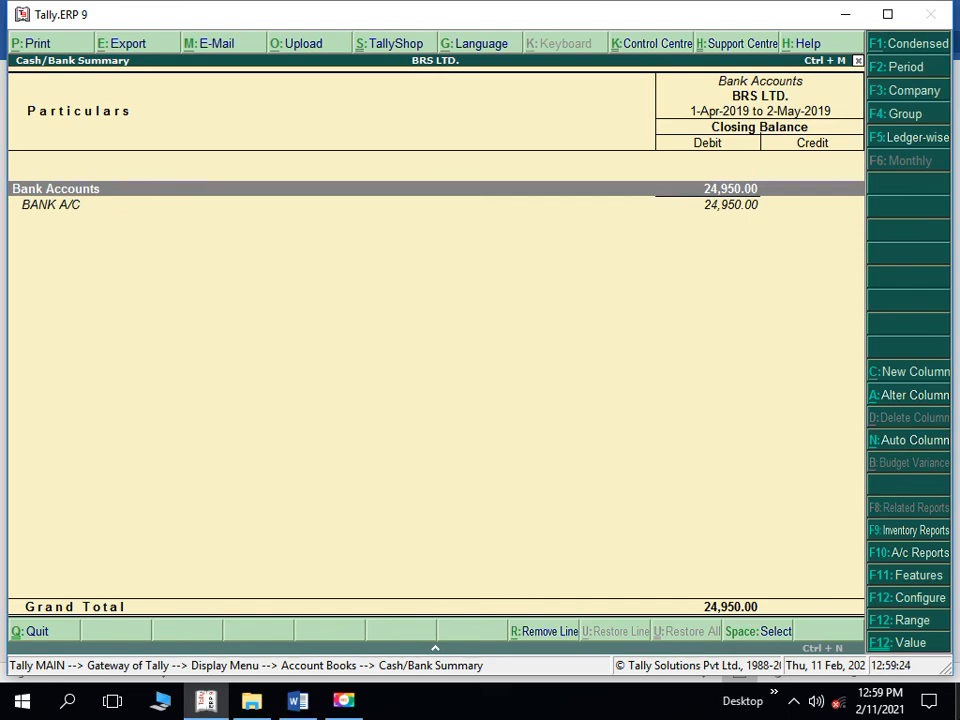
pyautogui.press('Escape')
pyautogui.press('Escape')
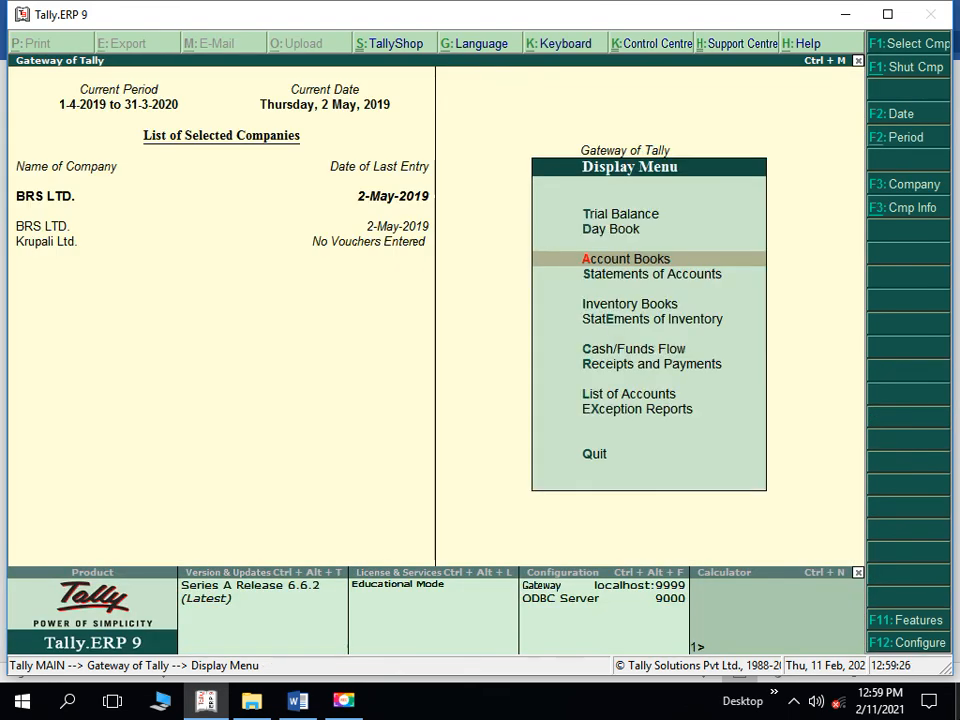
pyautogui.press('Down')
pyautogui.press('Up')
pyautogui.press('Return')
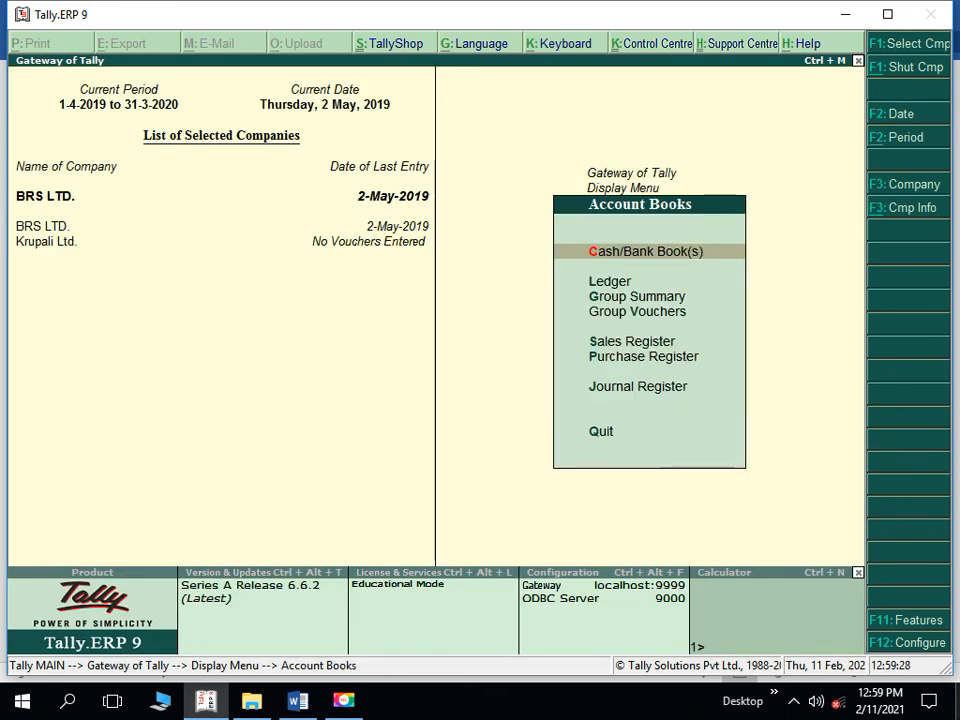
# Open the ledger vouchers of BANK A/C from the list of ledgers
pyautogui.press('Down')
pyautogui.press('Return')
pyautogui.press('Down')
pyautogui.press('Down')
pyautogui.press('Down')
pyautogui.press('Down')
pyautogui.press('Down')
pyautogui.press('Down')
pyautogui.press('Down')
pyautogui.press('Down')
pyautogui.press('Down')
pyautogui.press('Down')
pyautogui.press('Down')
pyautogui.press('Up')
pyautogui.press('Up')
pyautogui.press('Up')
pyautogui.press('Up')
pyautogui.press('Up')
pyautogui.press('Up')
pyautogui.press('Up')
pyautogui.press('Return')
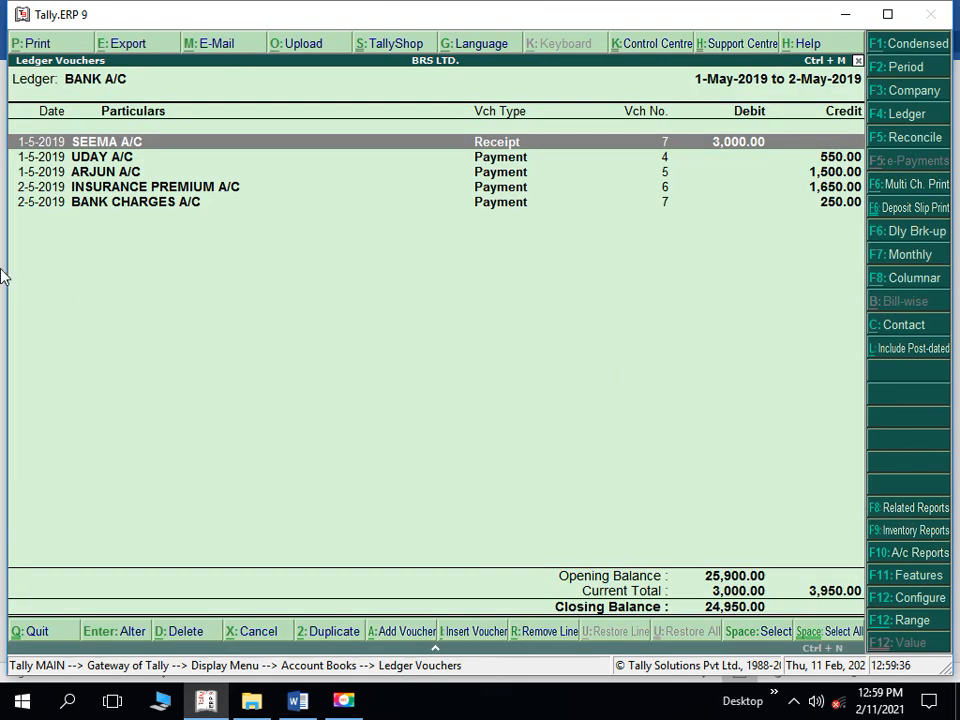
# Open the bank reconciliation of BANK A/C and set its period to start on 1-4-2019, keeping the end date of 2-5-2019
pyautogui.click(930, 139)
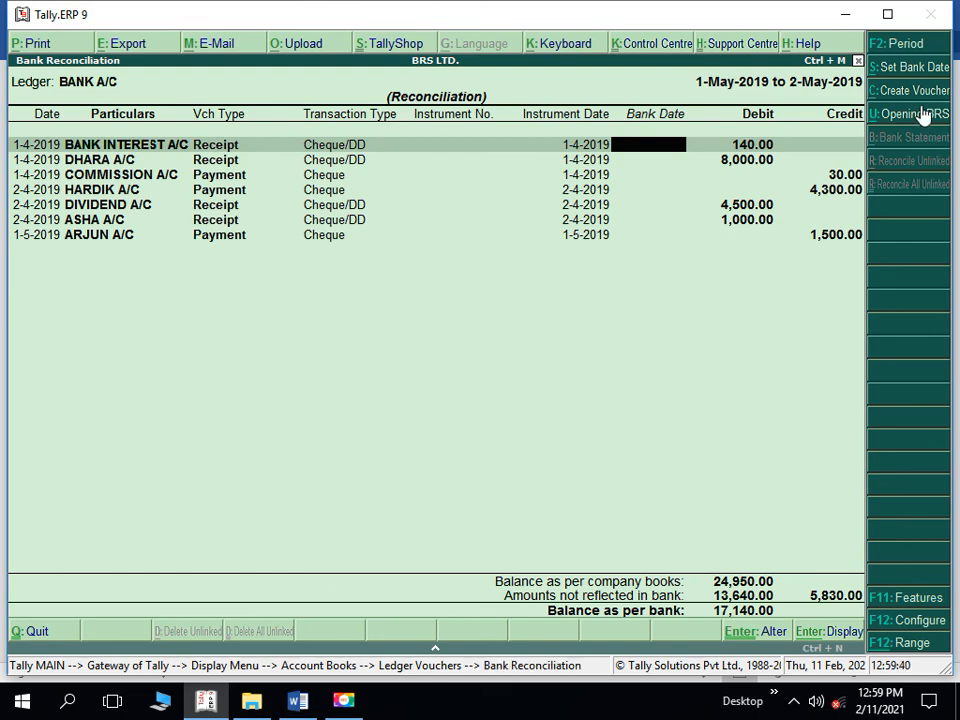
pyautogui.click(918, 52)
pyautogui.write('1-4')
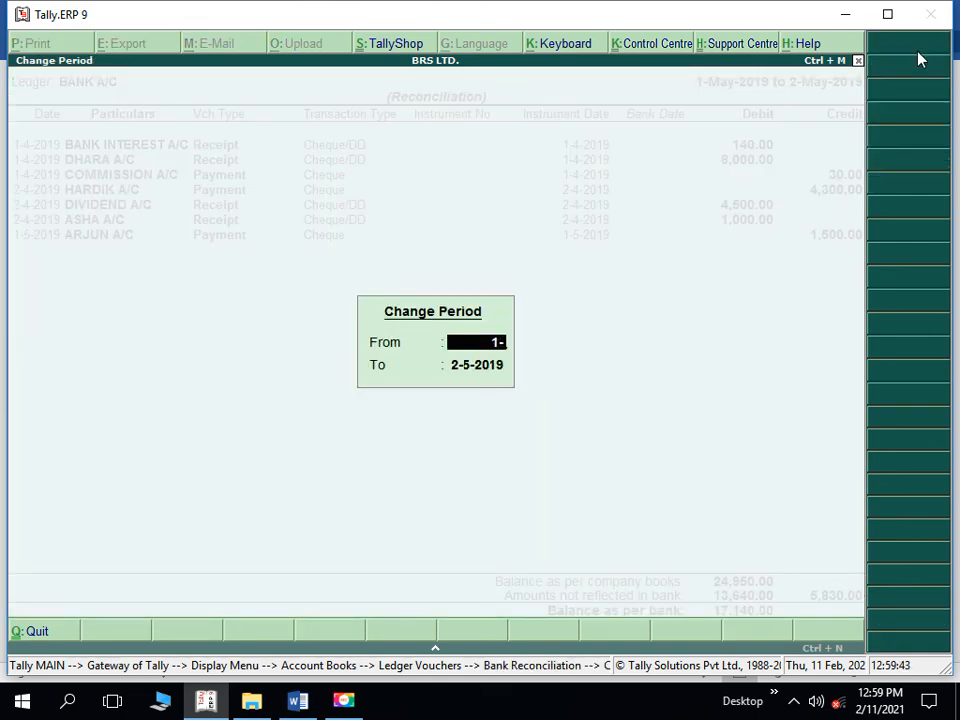
pyautogui.press('Return')
pyautogui.press('Return')
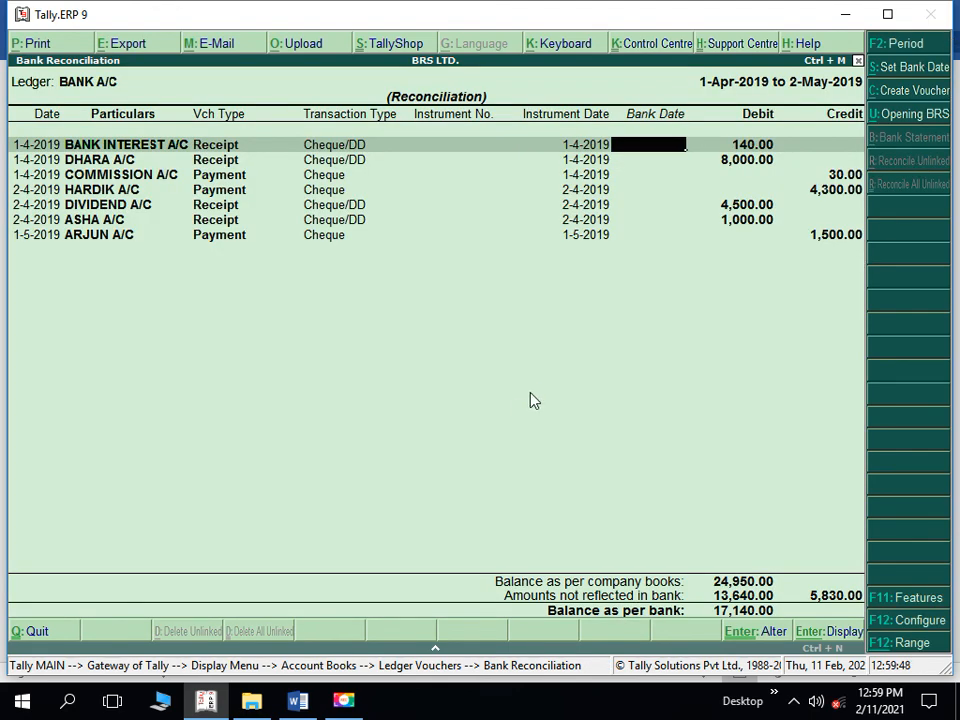
# Create a payment voucher from the reconciliation with BANK A/C as account and CALLS IN ARREARS A/C as particulars for an amount of 2545
pyautogui.click(921, 96)
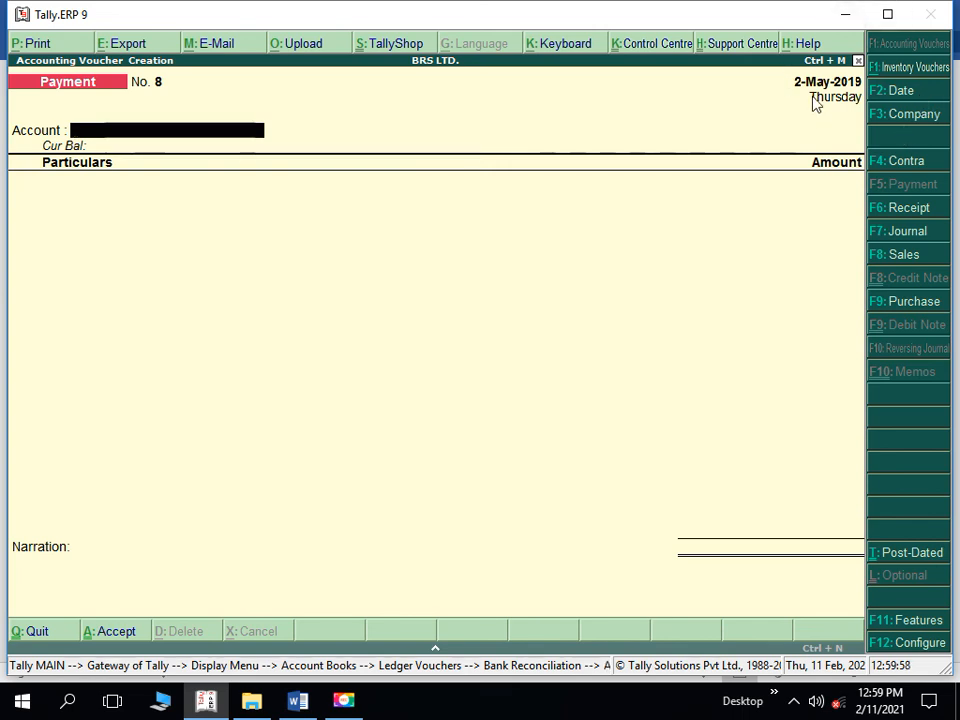
pyautogui.write('B')
pyautogui.press('Return')
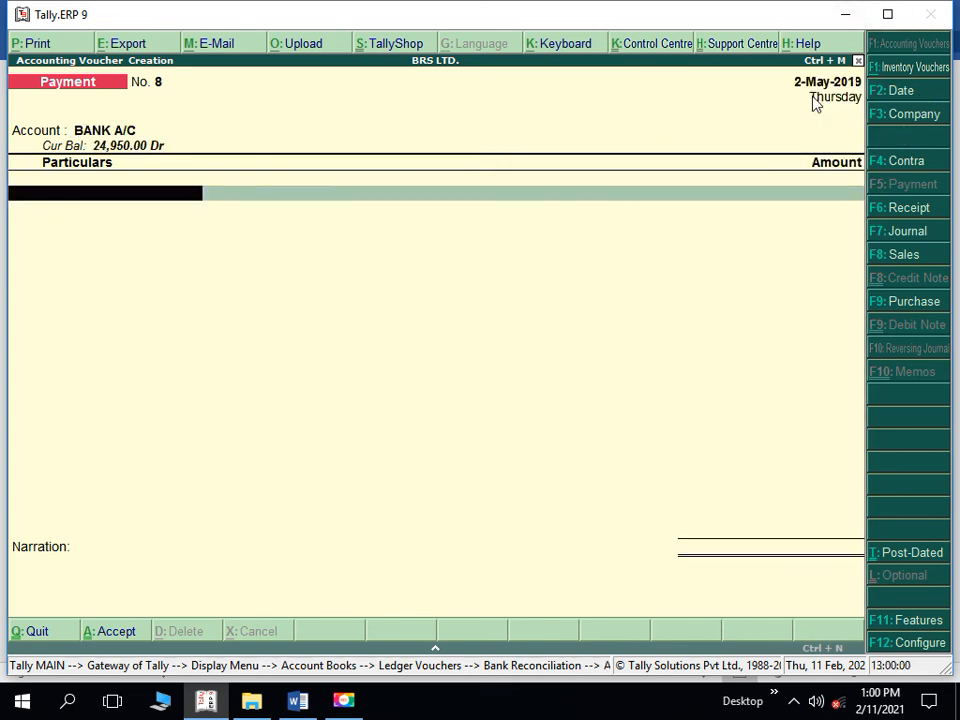
pyautogui.write('C')
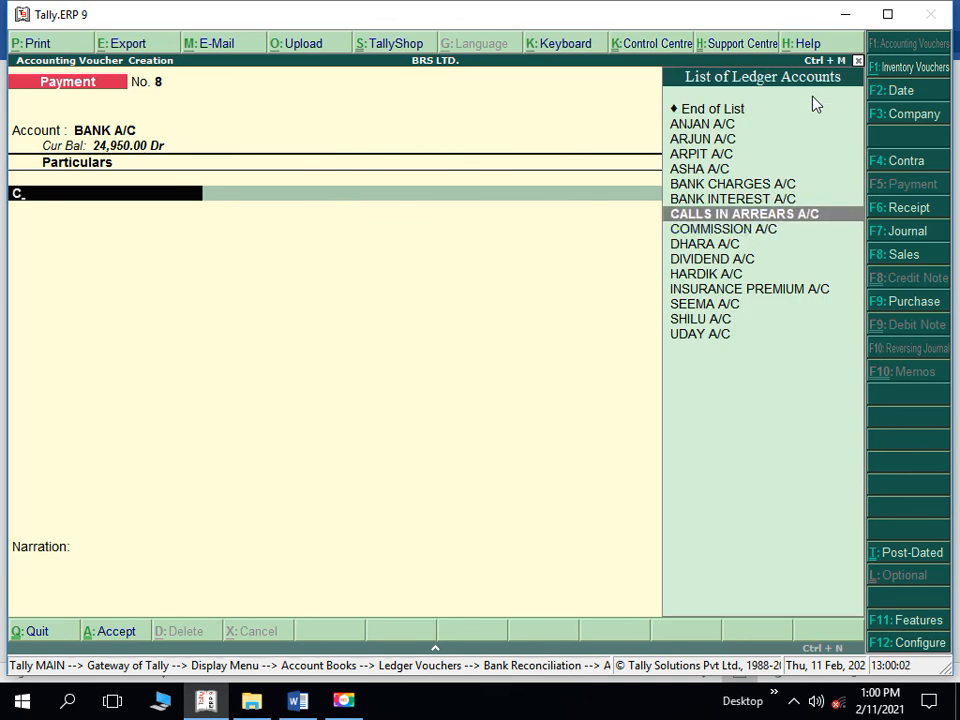
pyautogui.press('Return')
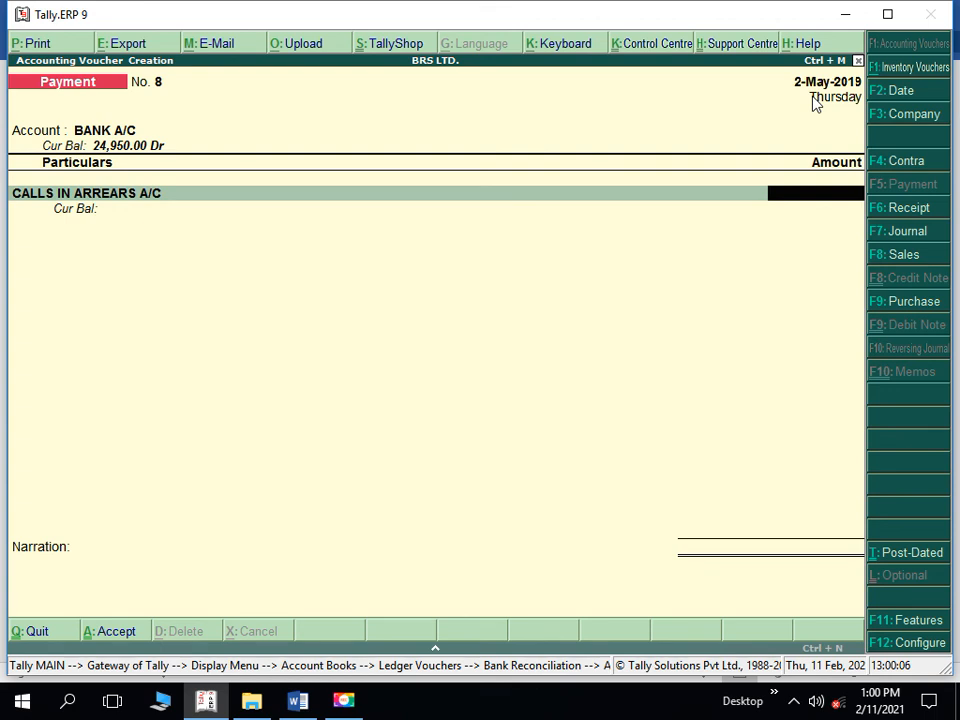
pyautogui.write('2545')
pyautogui.press('Return')
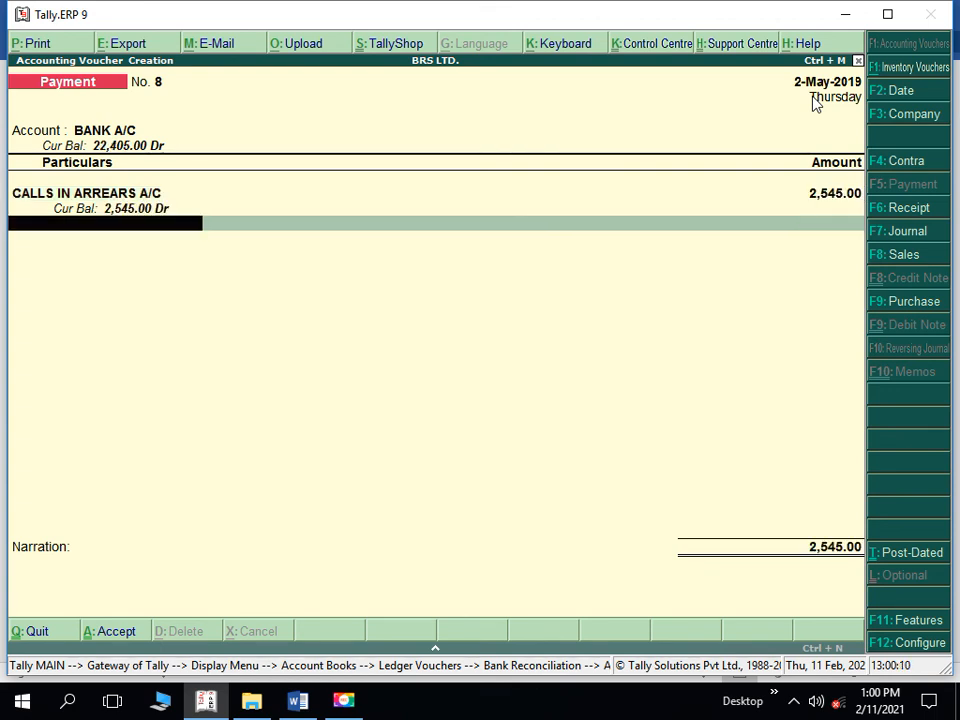
# Keep the Cheque bank allocation dated 2-5-2019 without an instrument number, and save the calls in arrears payment
pyautogui.press('Return')
pyautogui.press('Return')
pyautogui.press('Return')
pyautogui.press('Return')
pyautogui.press('Return')
pyautogui.press('Return')
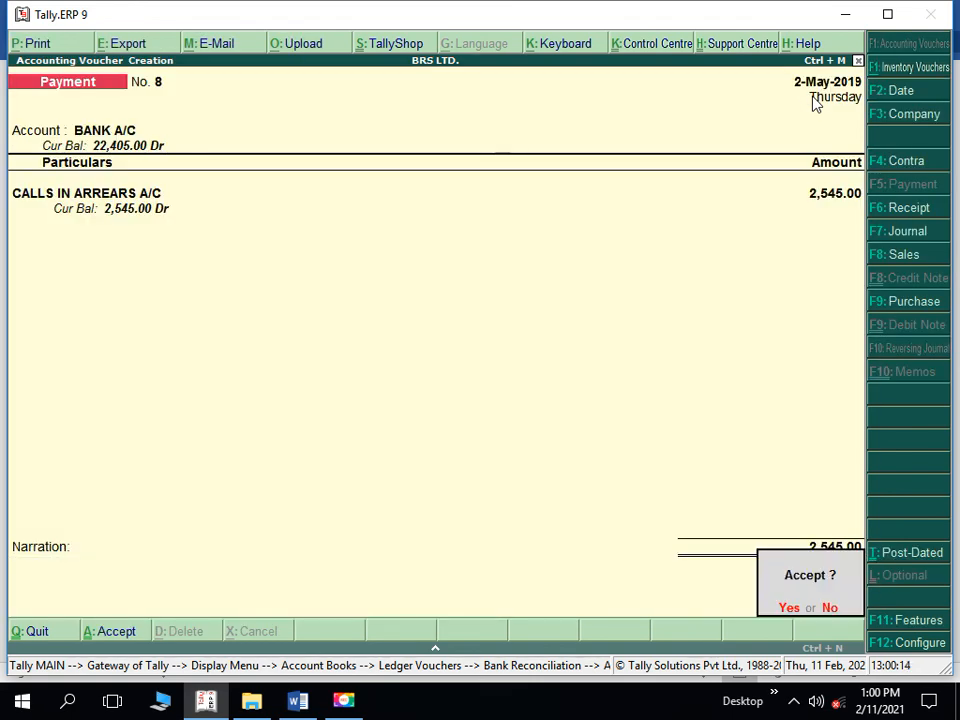
pyautogui.press('Return')
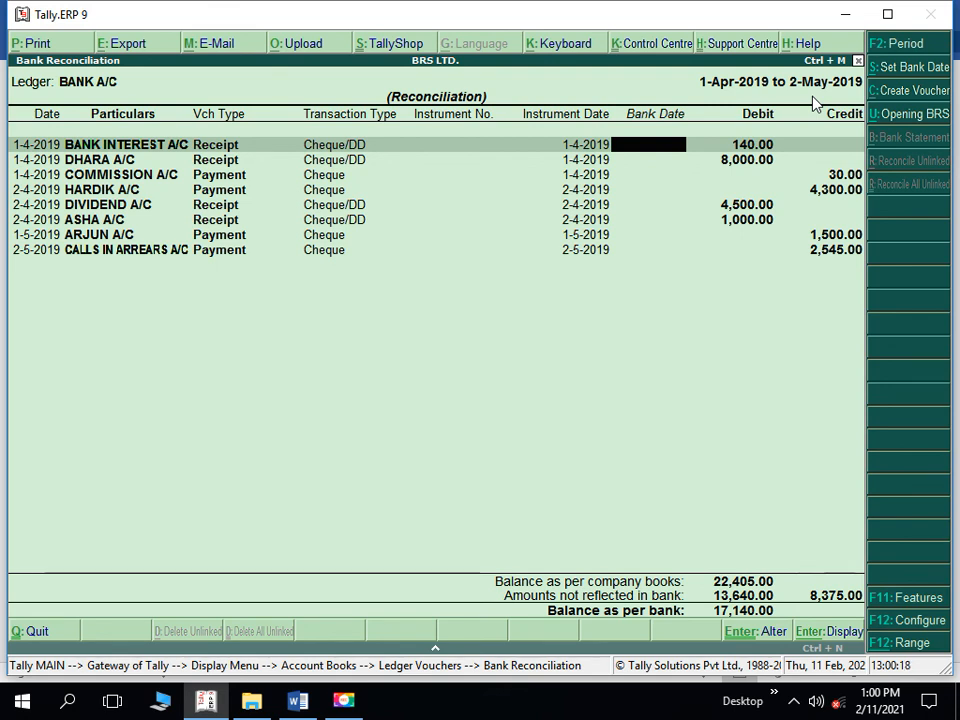
# Set the bank date of the CALLS IN ARREARS A/C payment to 2-5-2019 and dismiss the acceptance prompt
pyautogui.press('Down')
pyautogui.press('Down')
pyautogui.press('Down')
pyautogui.press('Down')
pyautogui.press('Down')
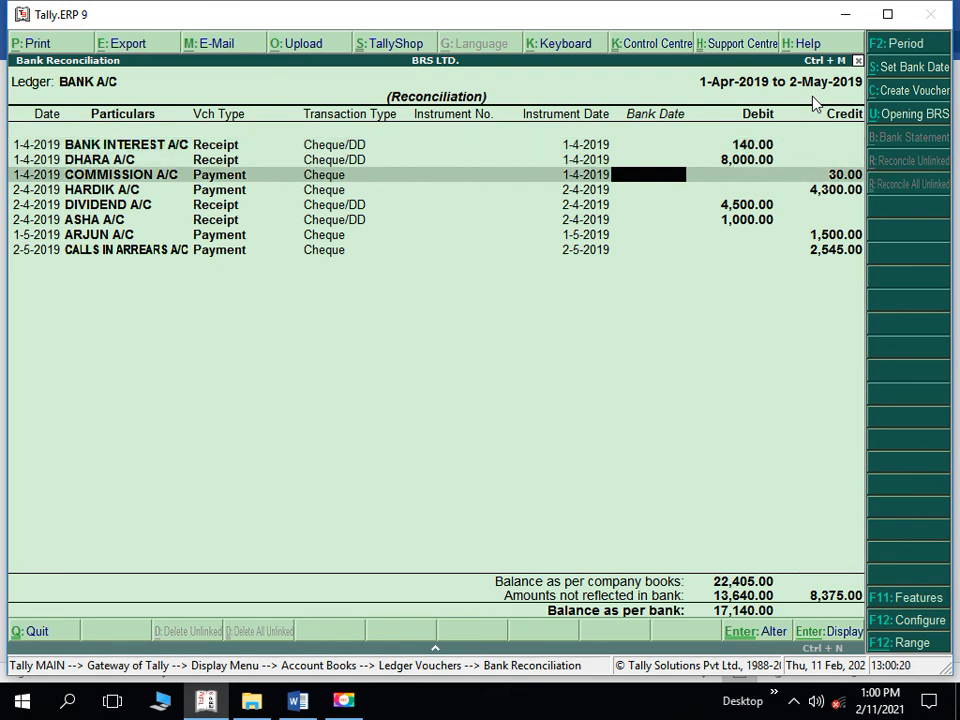
pyautogui.press('Down')
pyautogui.press('Down')
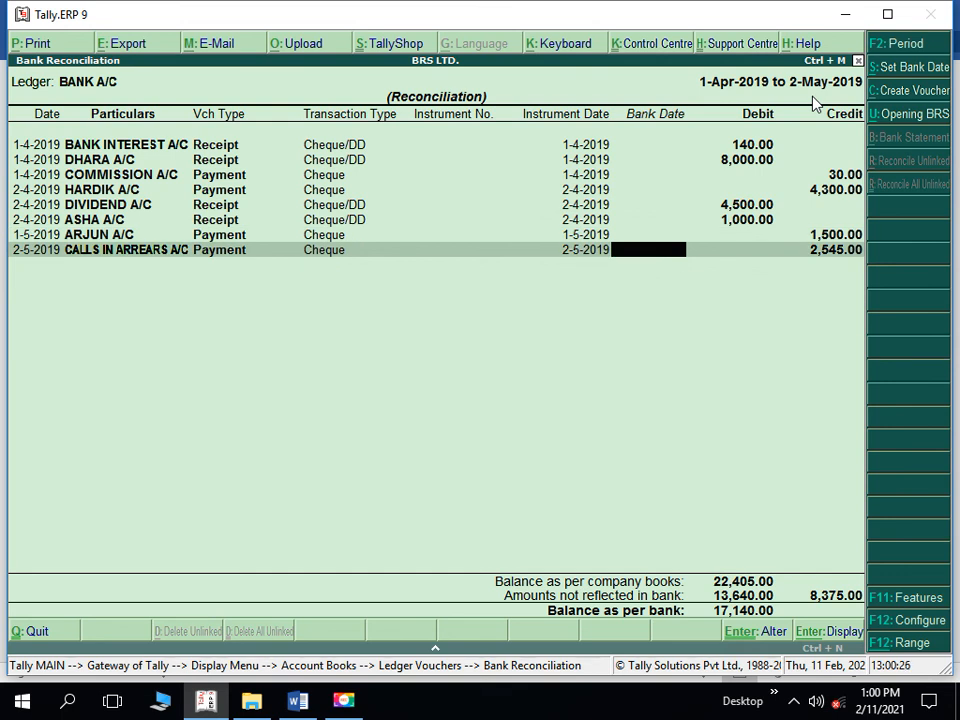
pyautogui.write('2-5')
pyautogui.press('Return')
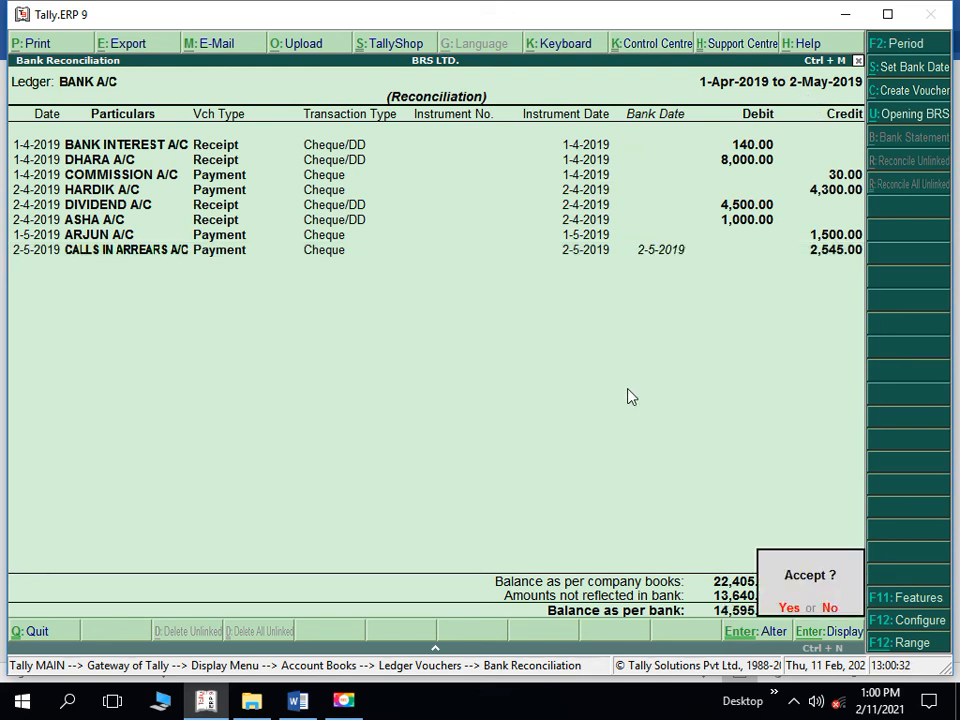
pyautogui.press('Escape')
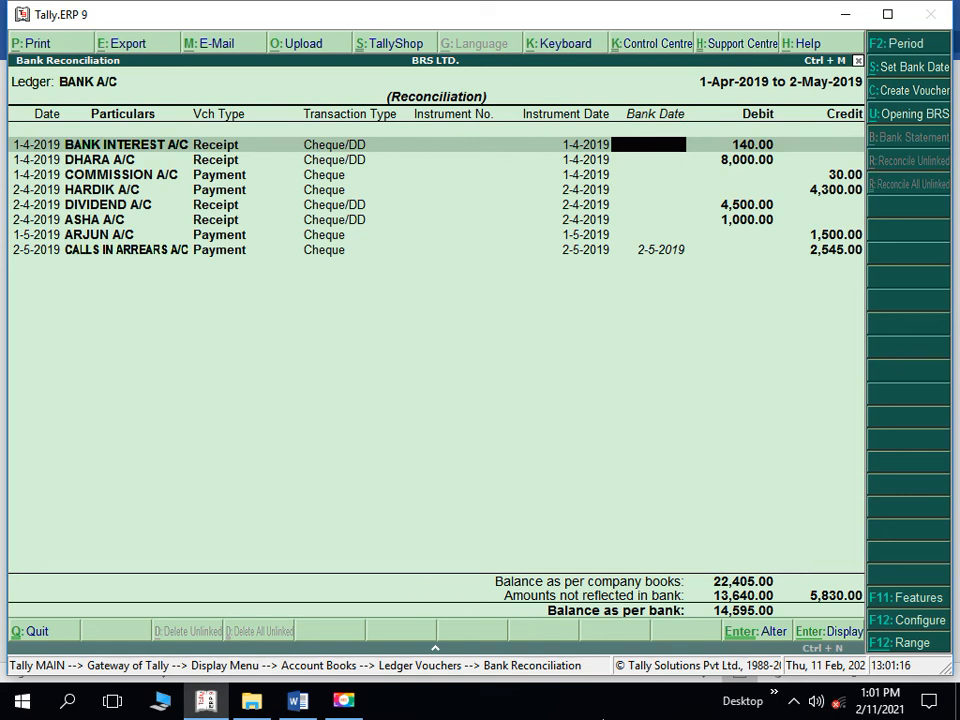
# Keep the remaining bank dates blank and accept the BANK A/C reconciliation
pyautogui.press('Down')
pyautogui.press('Down')
pyautogui.press('Down')
pyautogui.press('Down')
pyautogui.press('Down')
pyautogui.press('Down')
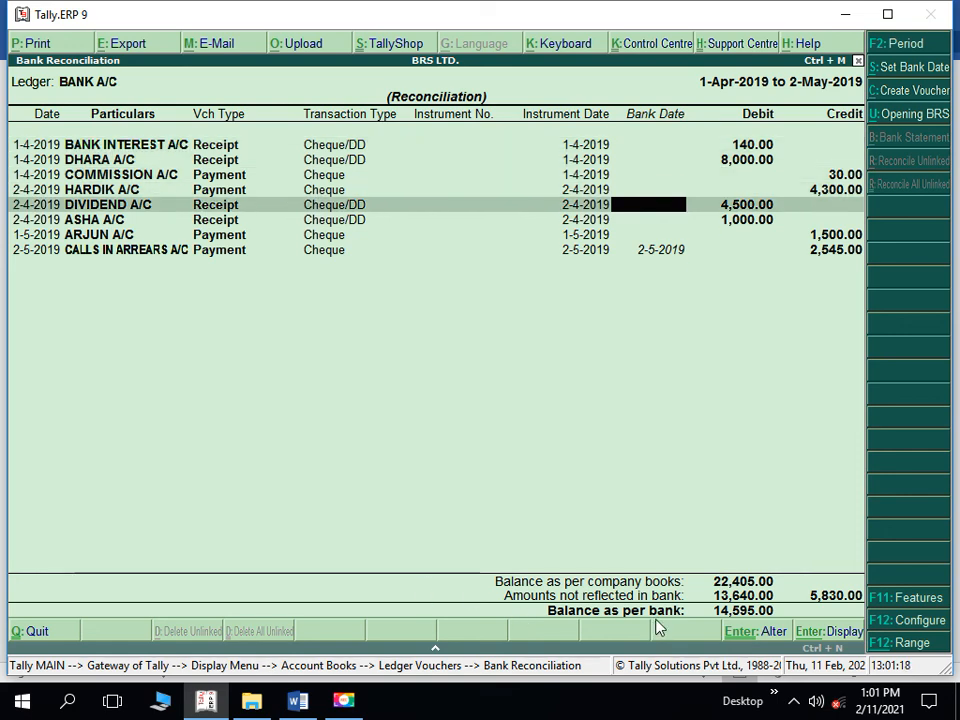
pyautogui.press('Return')
pyautogui.press('Return')
pyautogui.press('Return')
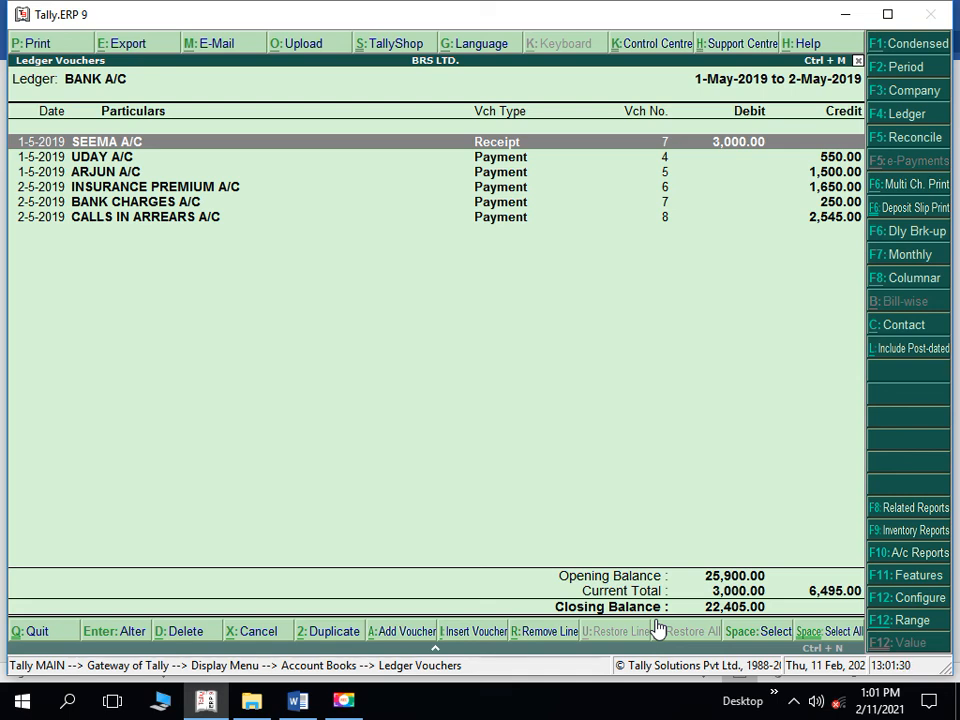
# Close the BANK A/C ledger vouchers and return to the Gateway of Tally
pyautogui.press('Escape')
pyautogui.press('Return')
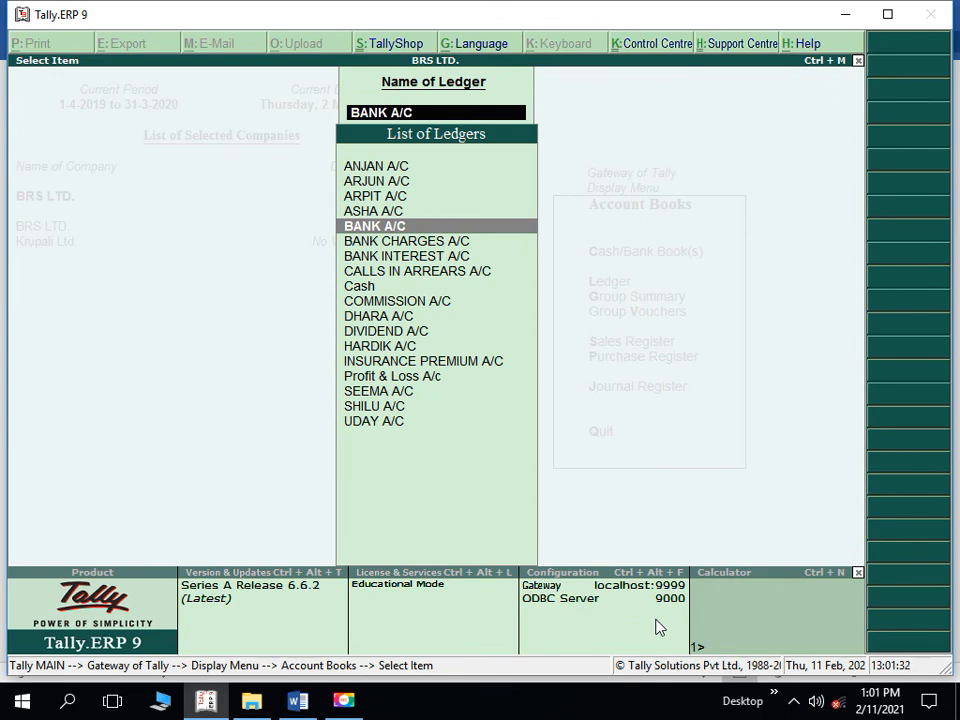
pyautogui.press('Escape')
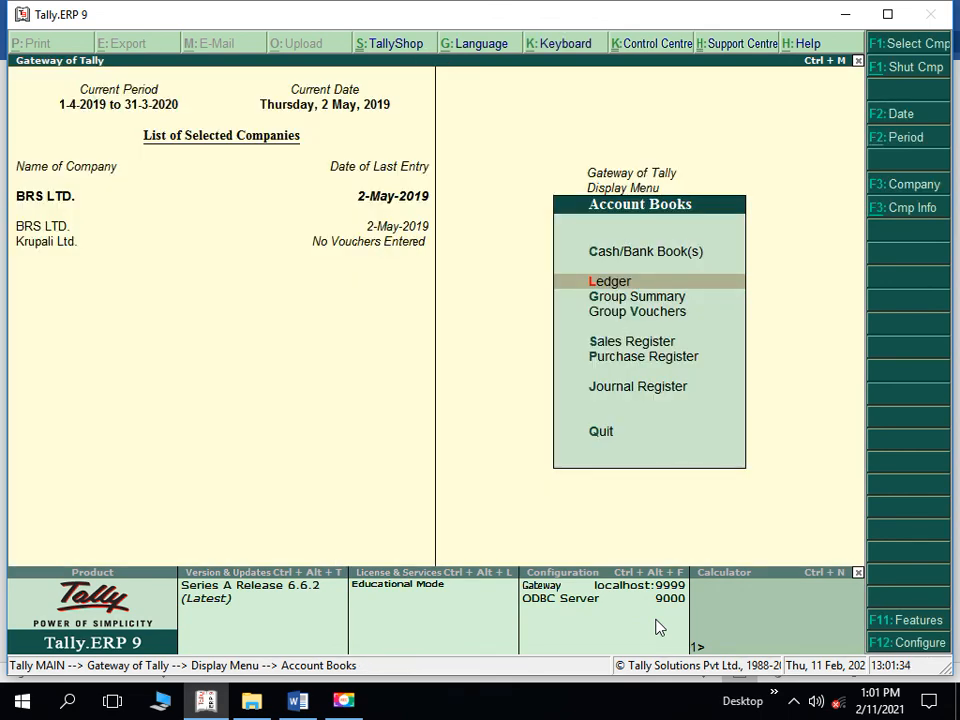
pyautogui.press('Escape')
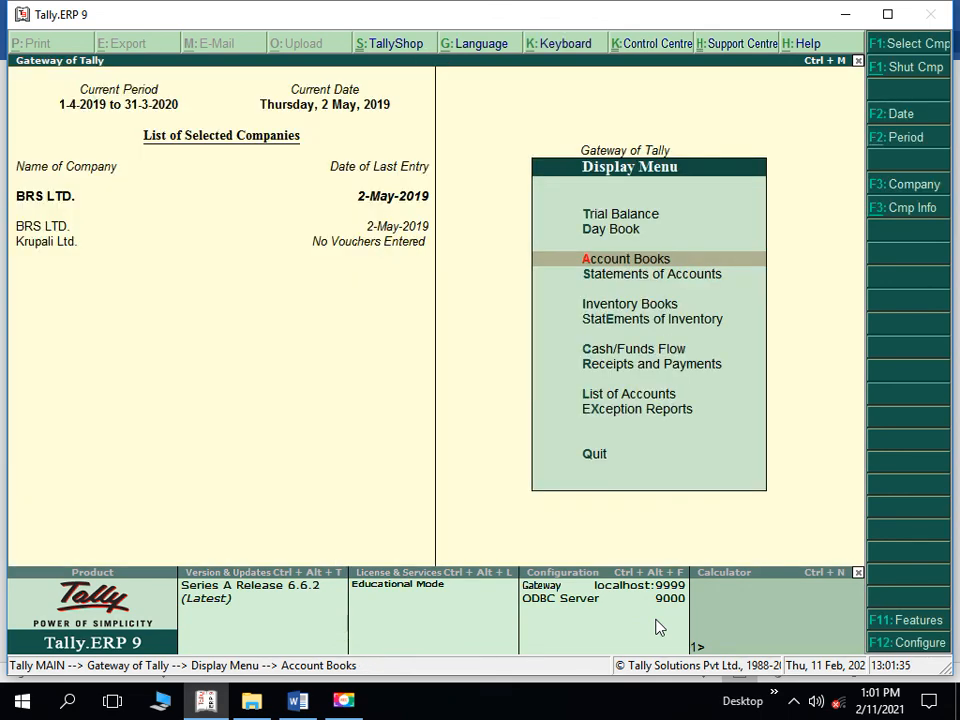
pyautogui.press('Escape')
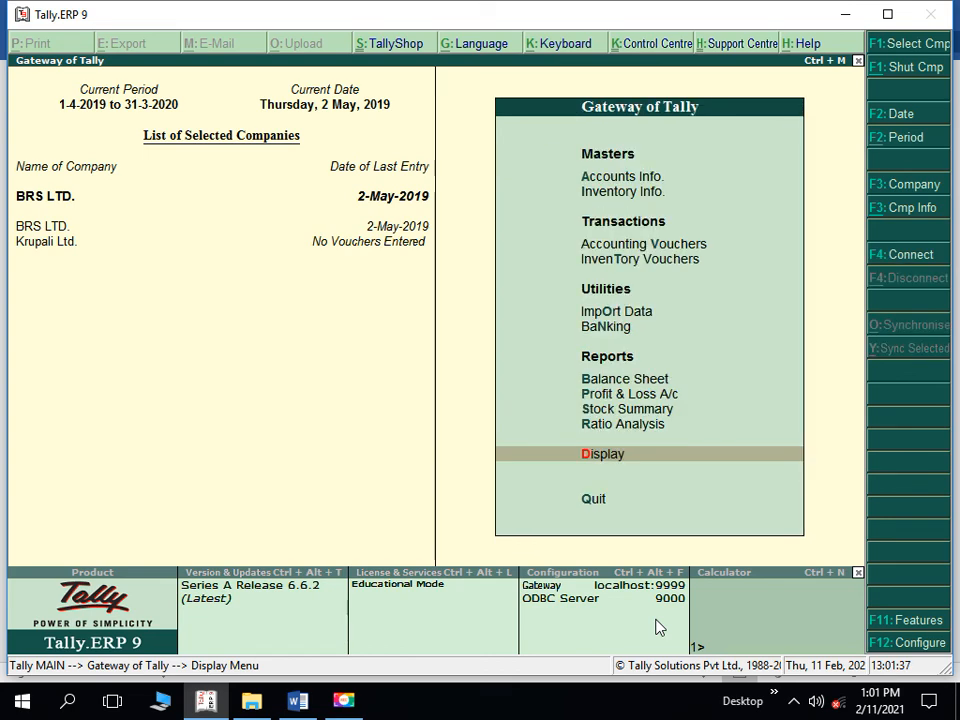
# Switch to the TALLY PRACTICE EXAMPLES document in Word and review the final instructions of the bank reconciliation exercise
pyautogui.hotkey('alt', 'Tab')
pyautogui.press('Down')
pyautogui.press('Down')
pyautogui.press('Down')
pyautogui.press('Down')
pyautogui.press('Down')
pyautogui.press('Down')
pyautogui.press('Down')
pyautogui.press('Down')
pyautogui.press('Down')
pyautogui.press('Down')
pyautogui.press('Down')
pyautogui.press('Down')
pyautogui.press('Down')
pyautogui.press('Down')
pyautogui.press('Down')
pyautogui.press('Down')
pyautogui.press('Down')
pyautogui.press('Down')
pyautogui.press('Down')
pyautogui.press('Down')
pyautogui.press('Down')
pyautogui.press('Down')
pyautogui.press('Down')
pyautogui.press('Down')
pyautogui.press('Down')
pyautogui.press('Down')
pyautogui.press('Down')
pyautogui.press('Down')
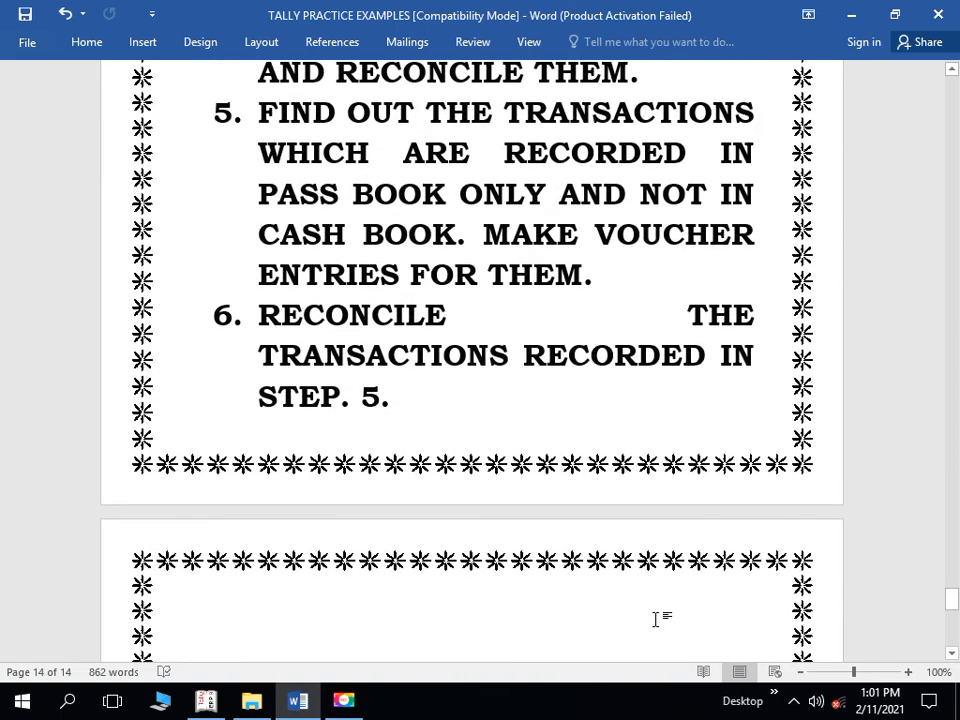